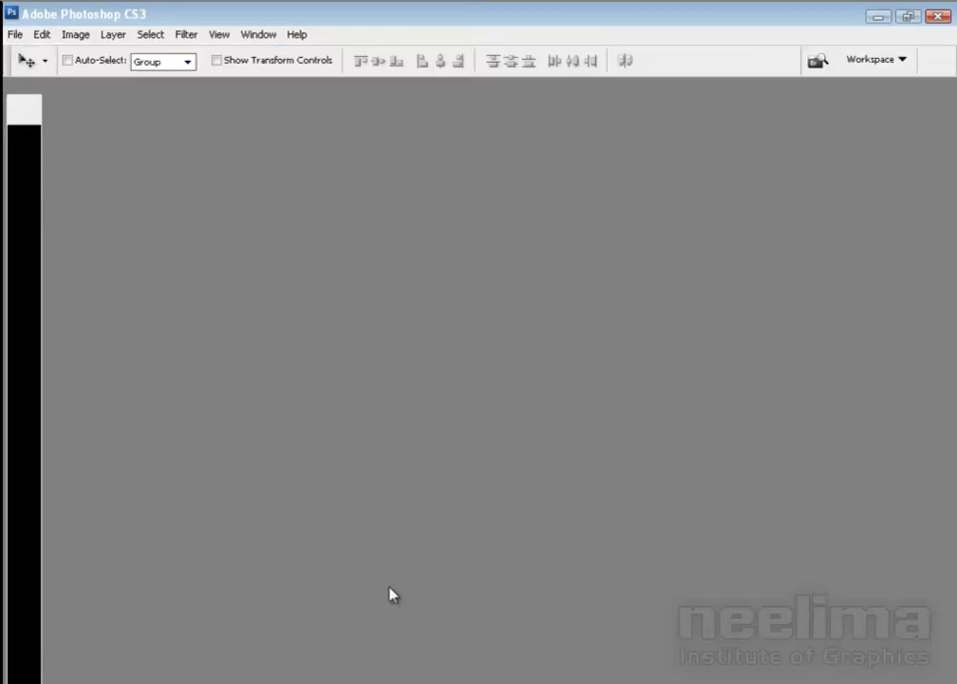
# - Open the flitc0.jpg poster from the Posters folder in Thumbnails view, then reopen the Open dialog
pyautogui.hotkey('ctrl', 'o')
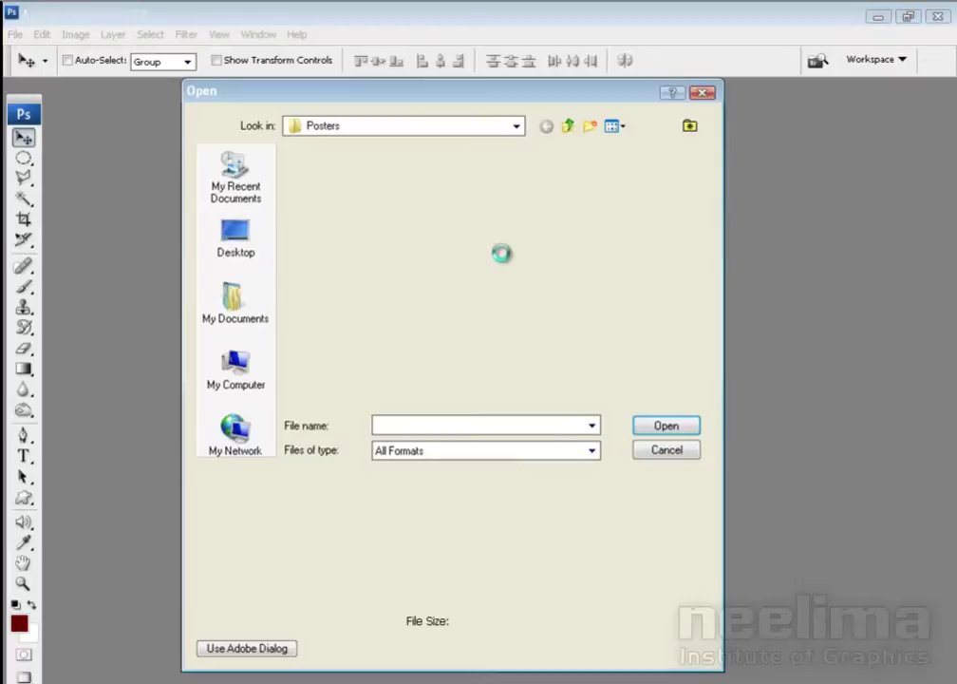
pyautogui.click(614, 125)
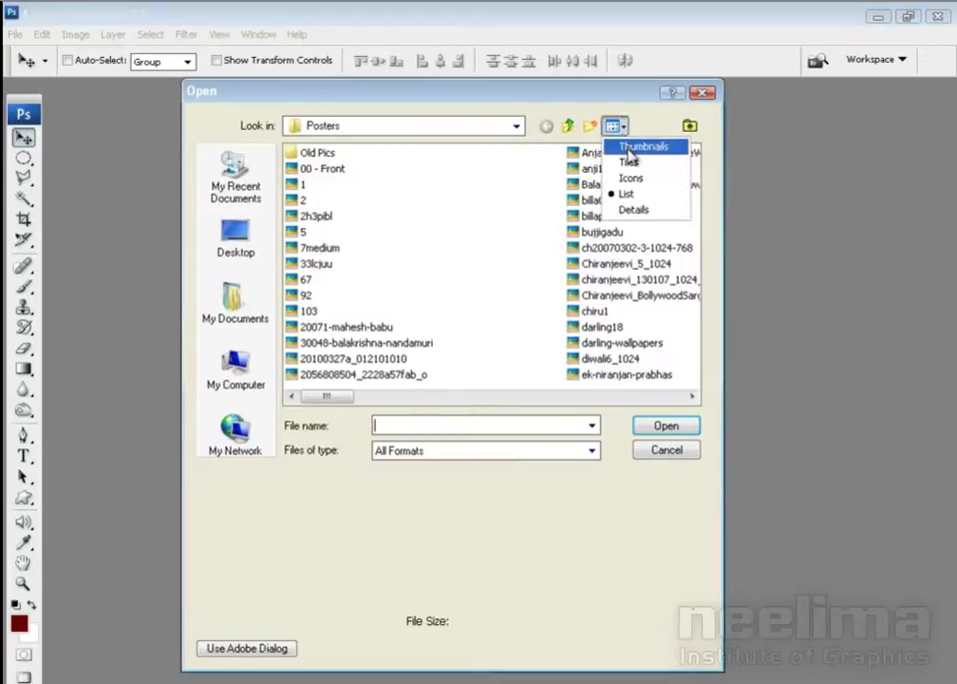
pyautogui.click(631, 145)
pyautogui.moveTo(692, 171); pyautogui.dragTo(691, 192)
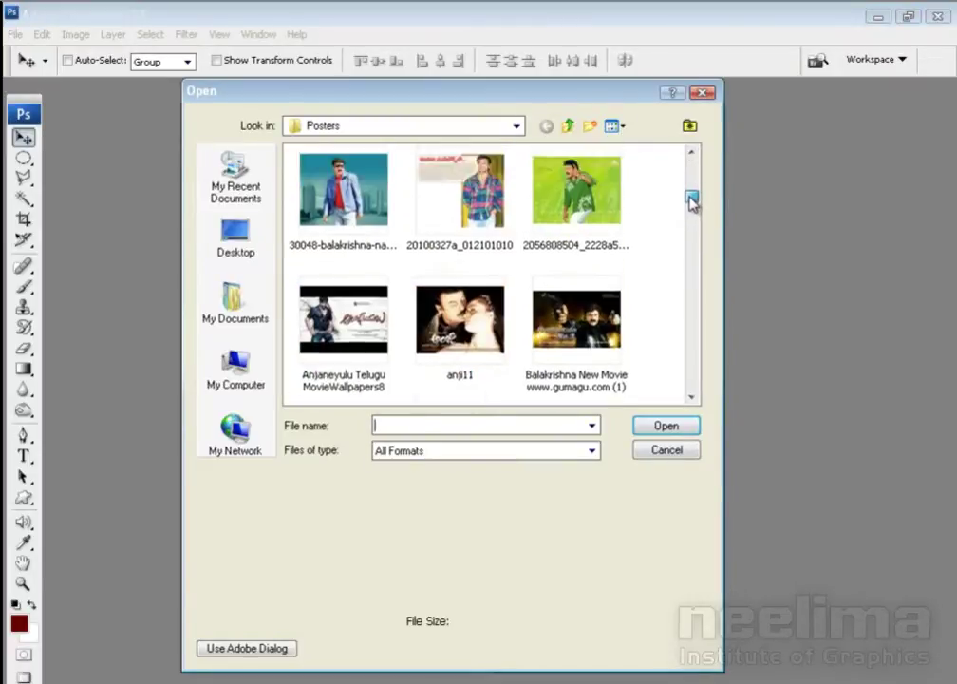
pyautogui.scroll(-1, 692, 193)
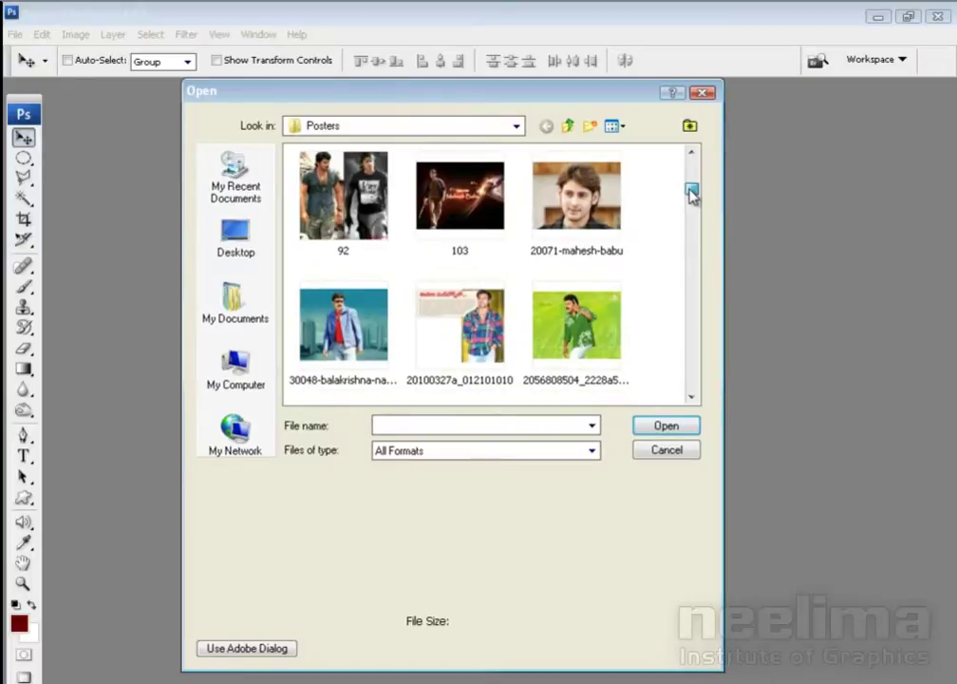
pyautogui.moveTo(691, 193); pyautogui.dragTo(691, 243)
pyautogui.click(357, 231)
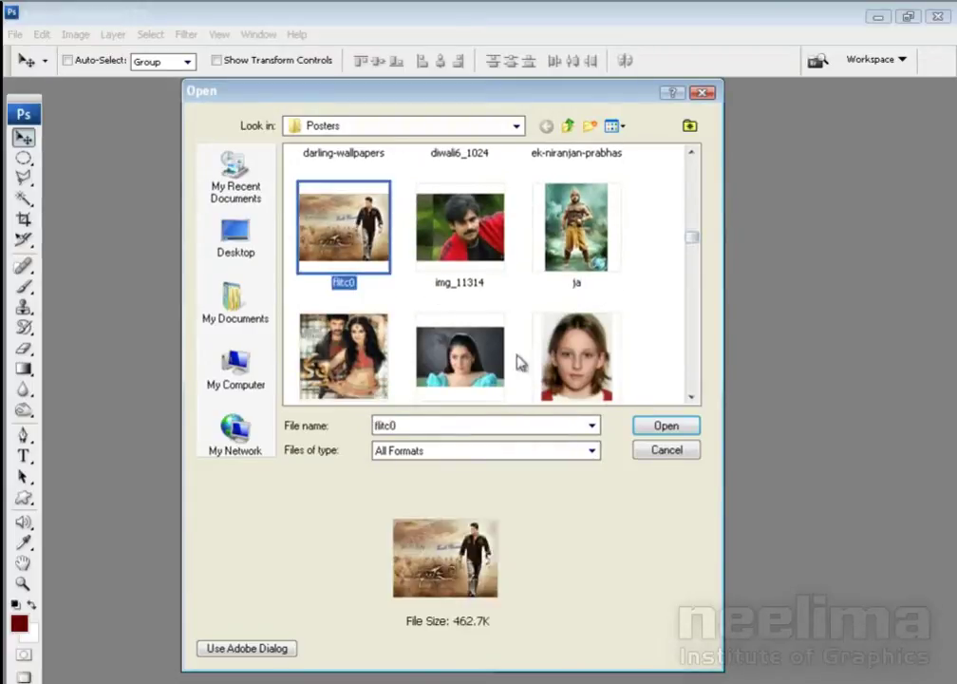
pyautogui.click(643, 429)
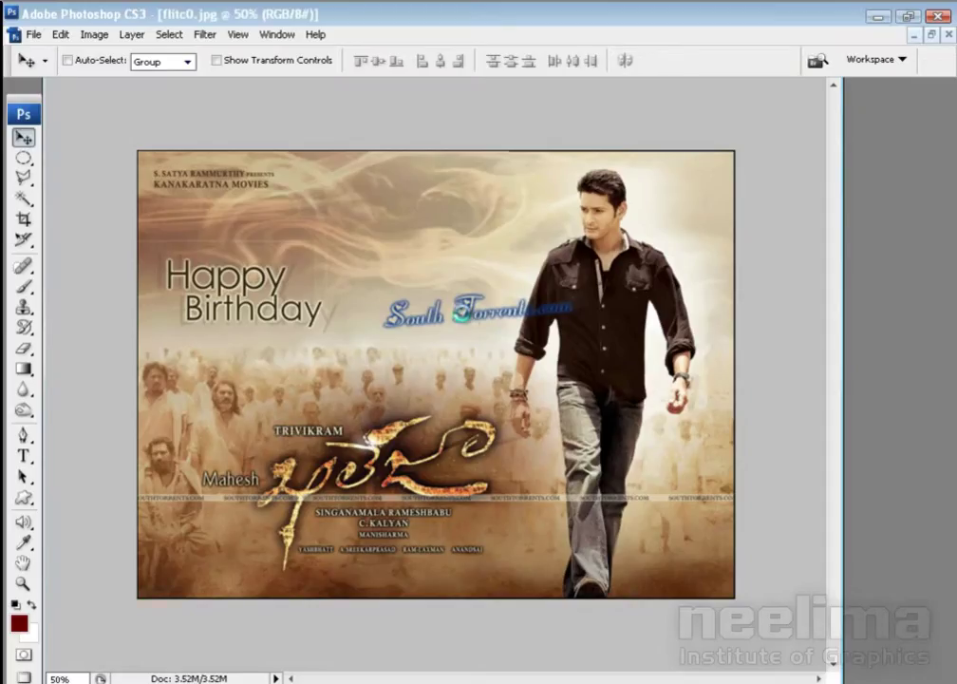
pyautogui.hotkey('ctrl', 'o')
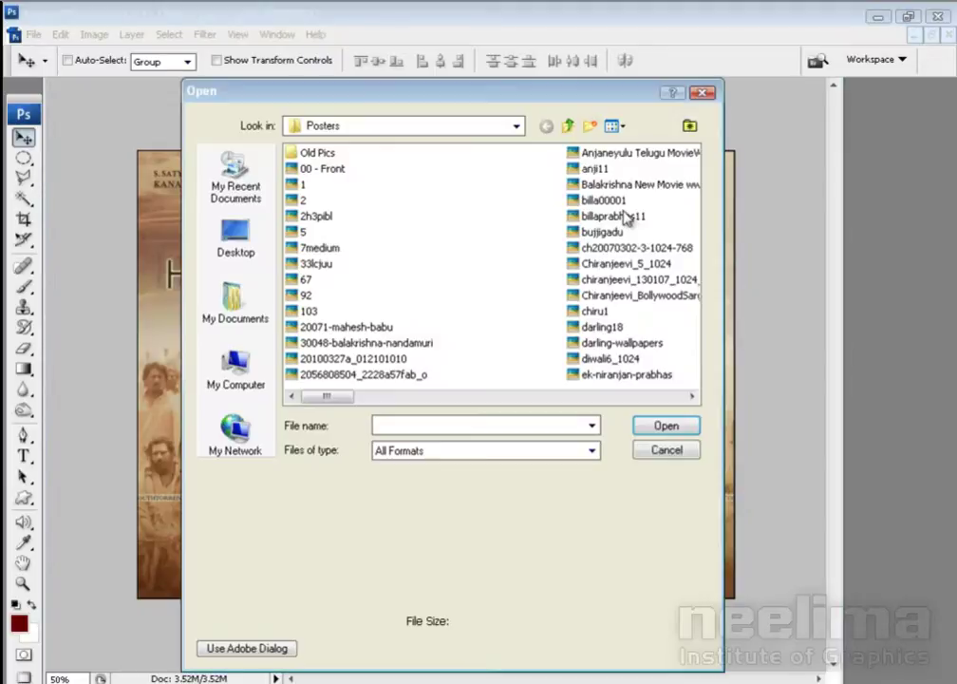
# - Open mahesh_babu_khaleja_movie_wallpapers_01 and Khaleja-Wallpapers together in Thumbnails view
pyautogui.click(614, 126)
pyautogui.click(638, 145)
pyautogui.moveTo(694, 173); pyautogui.dragTo(694, 195)
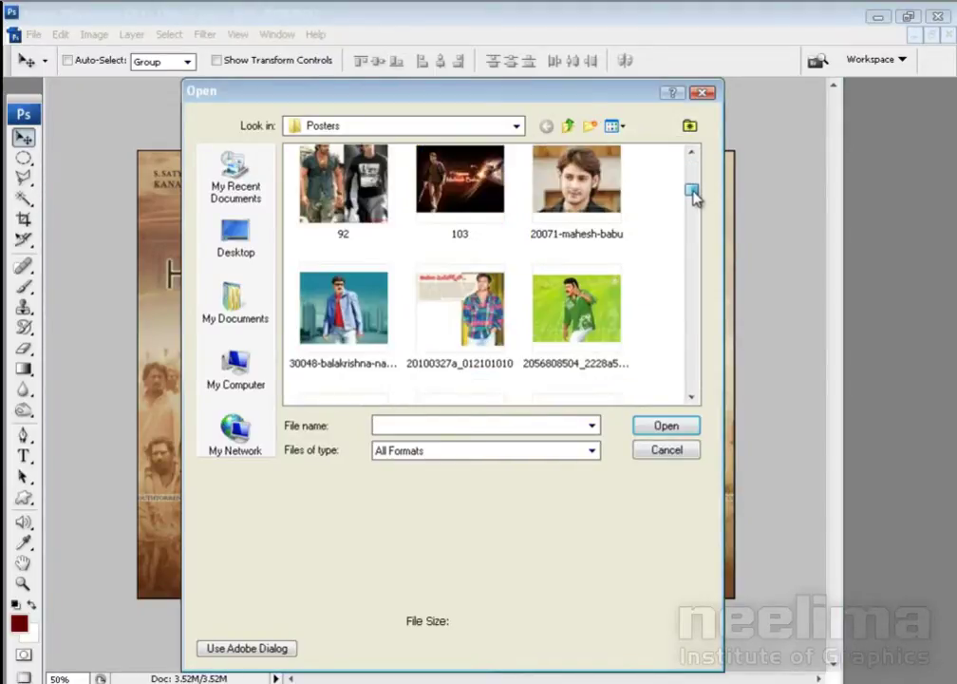
pyautogui.moveTo(694, 196); pyautogui.dragTo(694, 211)
pyautogui.scroll(-2, 695, 211)
pyautogui.scroll(-2, 694, 211)
pyautogui.scroll(-5, 688, 213)
pyautogui.click(474, 213)
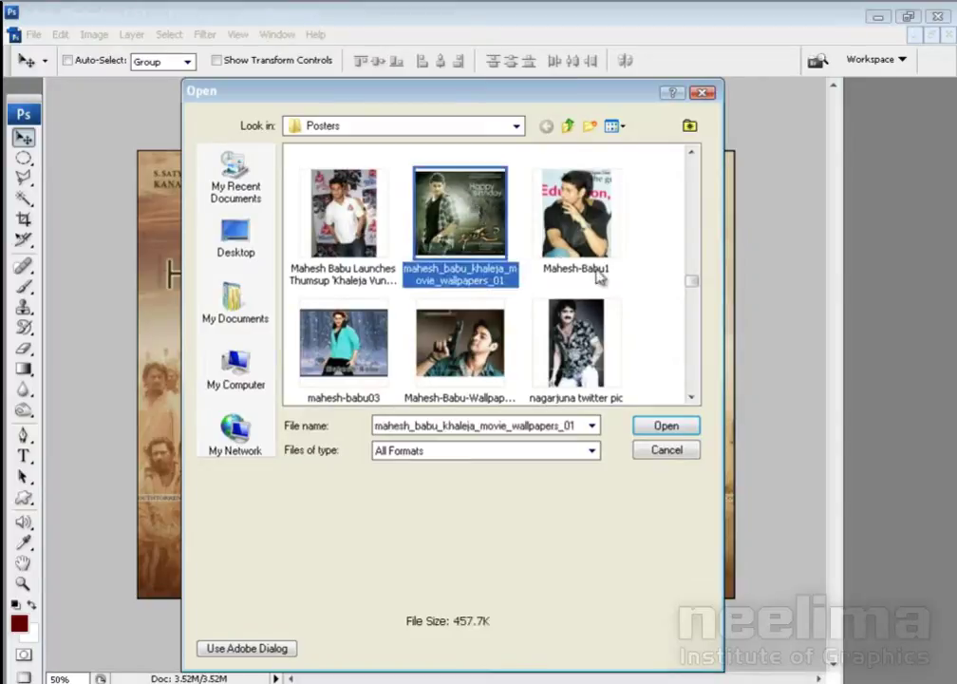
pyautogui.moveTo(691, 290); pyautogui.dragTo(690, 328)
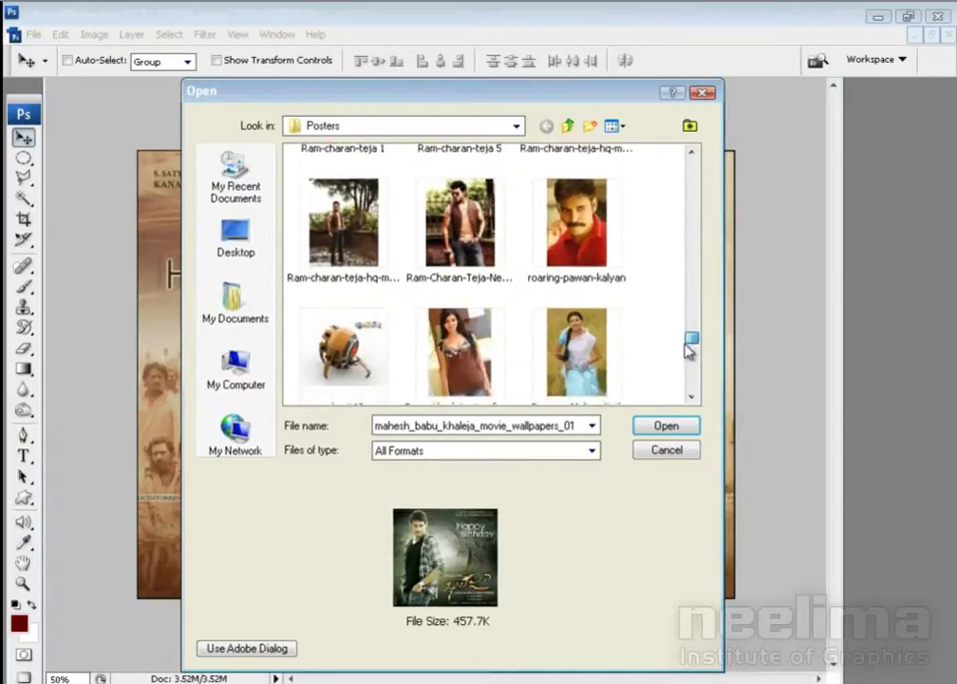
pyautogui.moveTo(690, 328)
pyautogui.mouseDown()
pyautogui.moveTo(691, 385)
pyautogui.moveTo(690, 240)
pyautogui.moveTo(692, 263)
pyautogui.moveTo(691, 254)
pyautogui.mouseUp()
pyautogui.keyDown('ctrl'); pyautogui.click(340, 189); pyautogui.keyUp('ctrl')
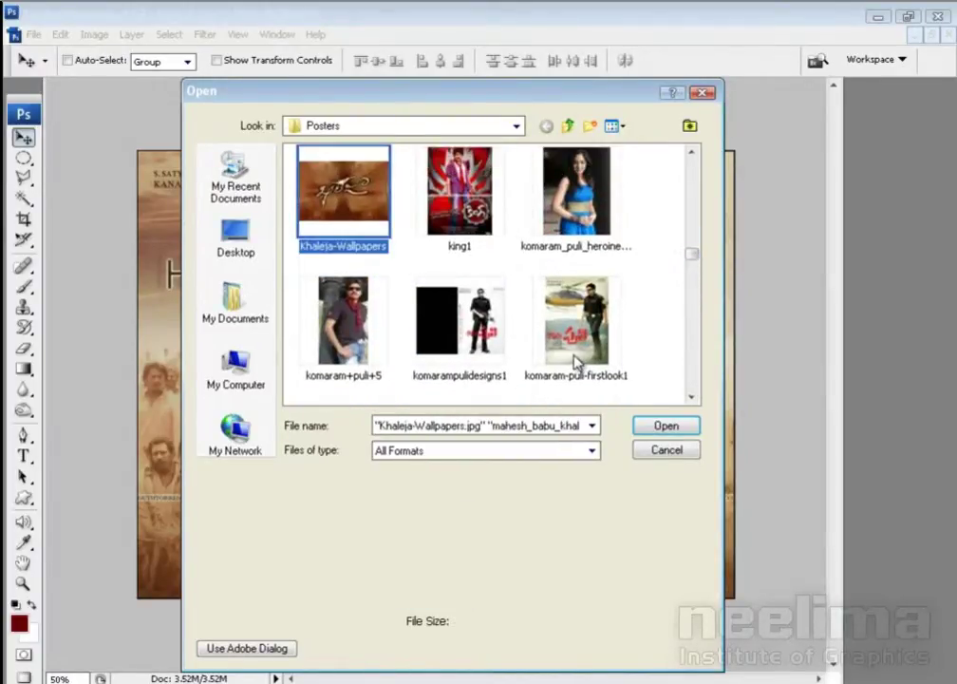
pyautogui.click(655, 425)
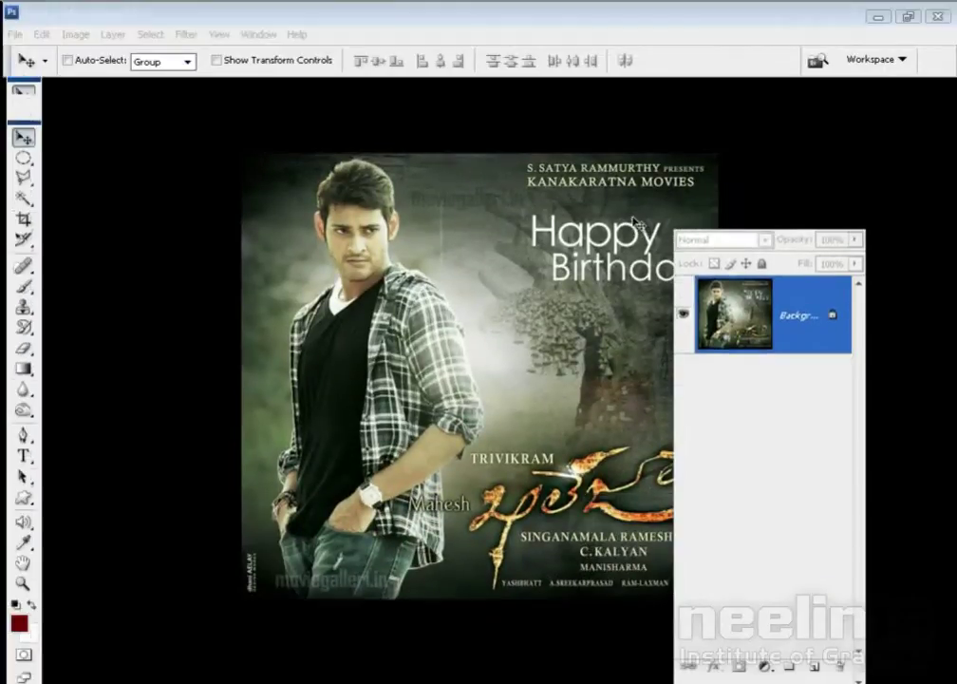
# - Return to standard screen mode, load Path 1 outlining the figure, and switch to Bridge
pyautogui.press('f')
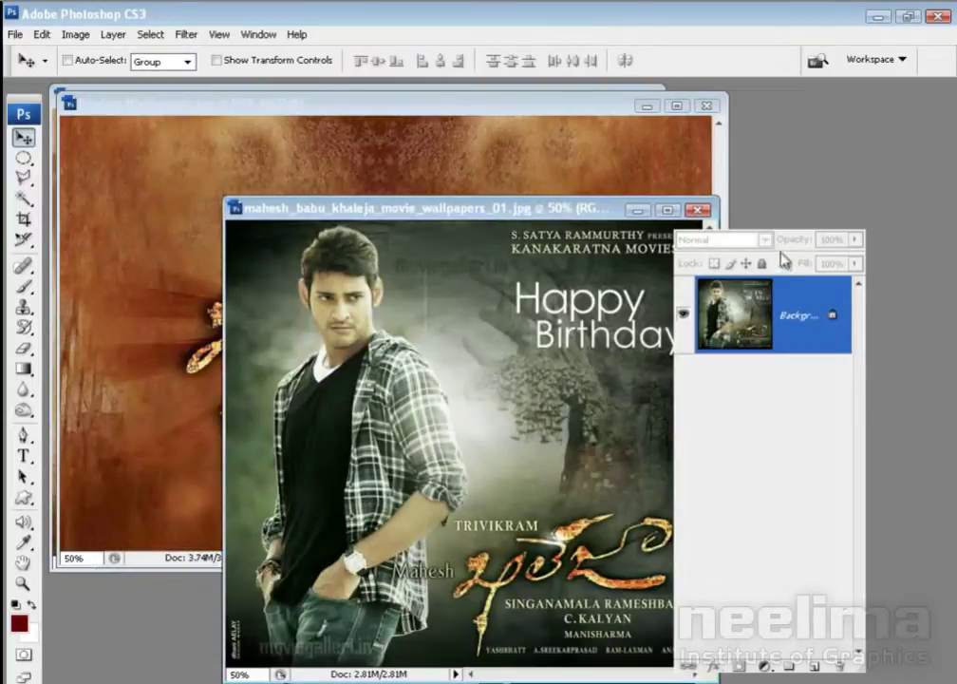
pyautogui.click(706, 260)
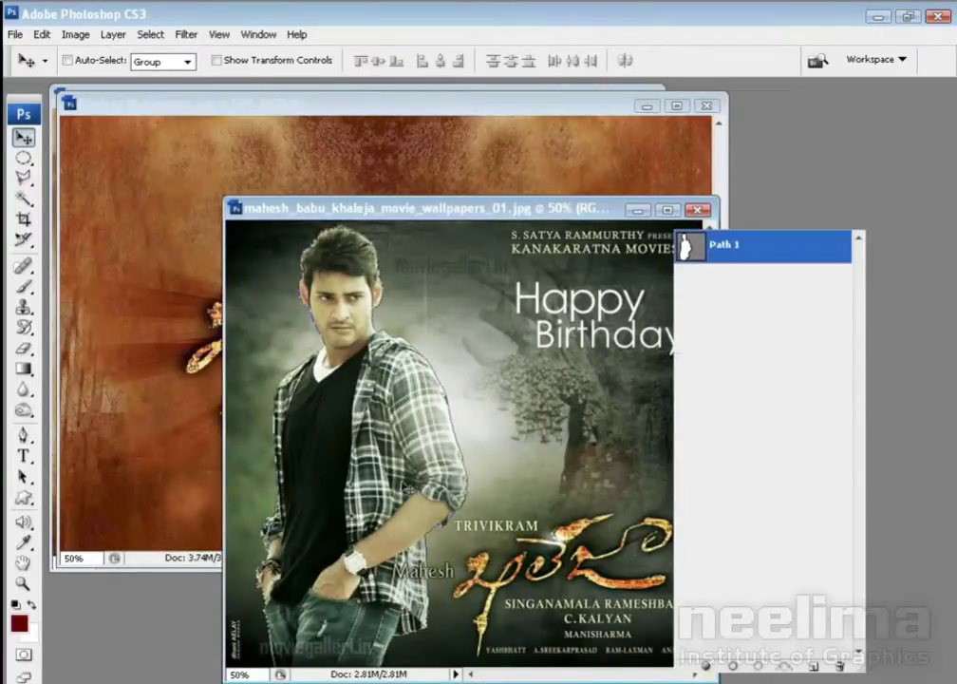
pyautogui.hotkey('alt', 'Tab')
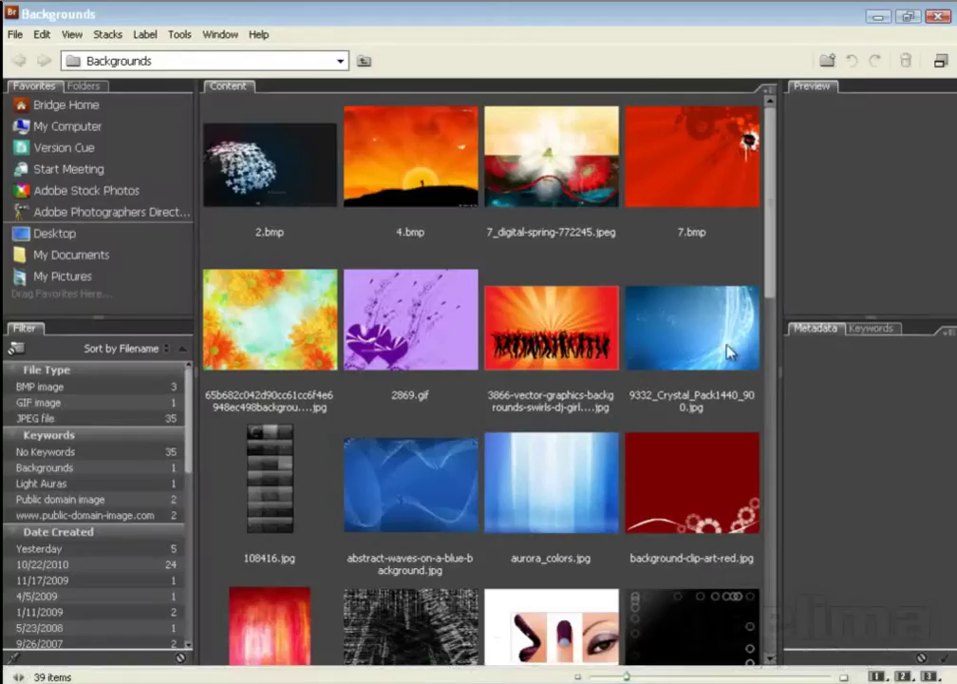
# - In Bridge's Backgrounds folder, pick blue abstract vista wallpaper.jpg and marssurface.jpg to open in Photoshop
pyautogui.moveTo(771, 235); pyautogui.dragTo(772, 259)
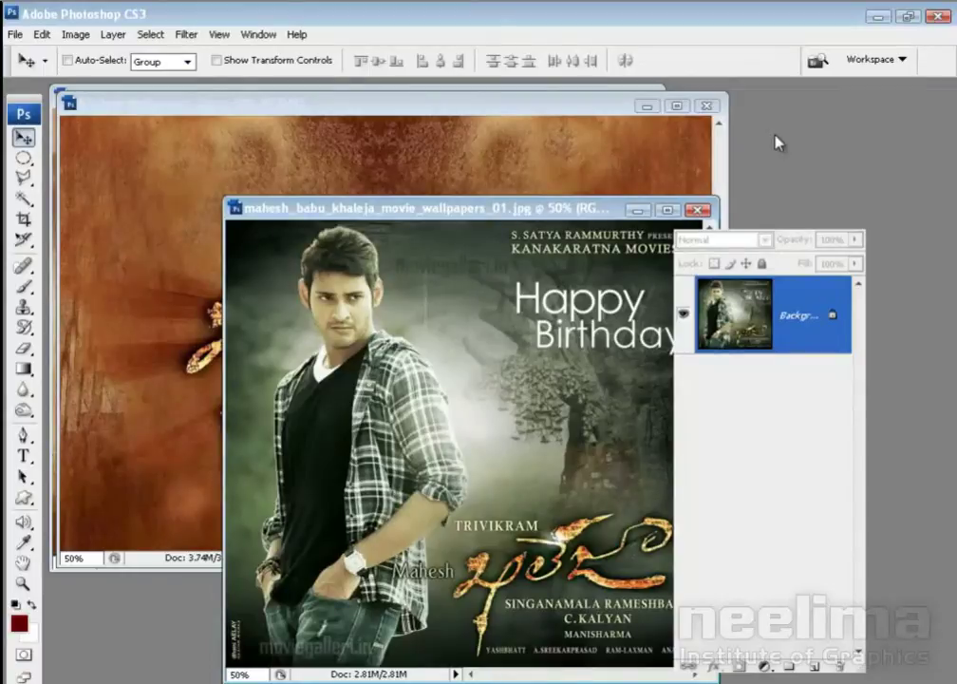
pyautogui.hotkey('alt', 'Tab')
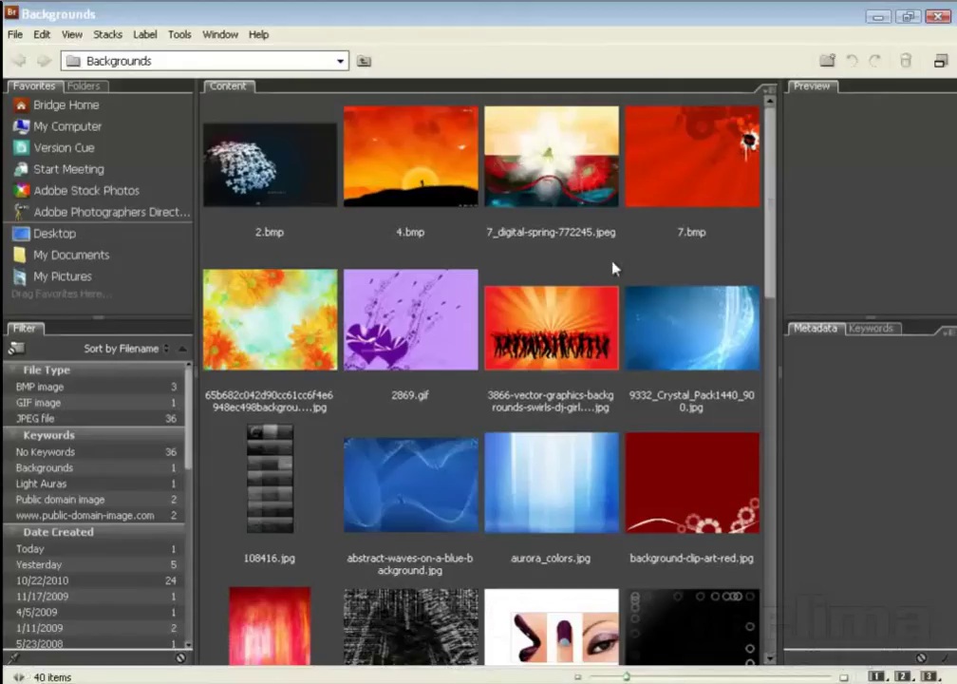
pyautogui.moveTo(771, 231); pyautogui.dragTo(772, 352)
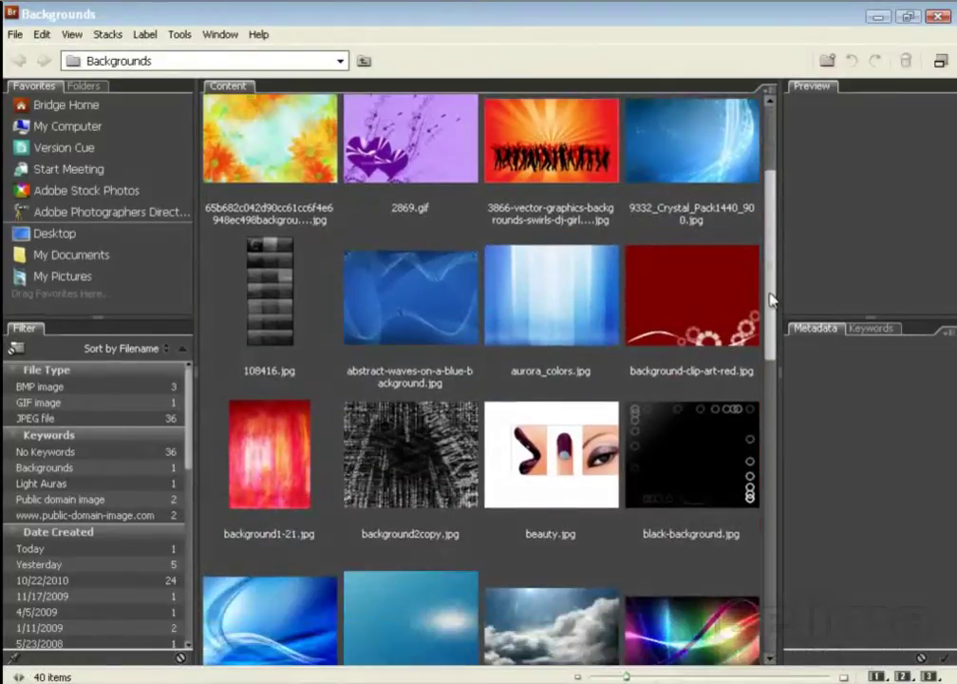
pyautogui.scroll(-2, 771, 352)
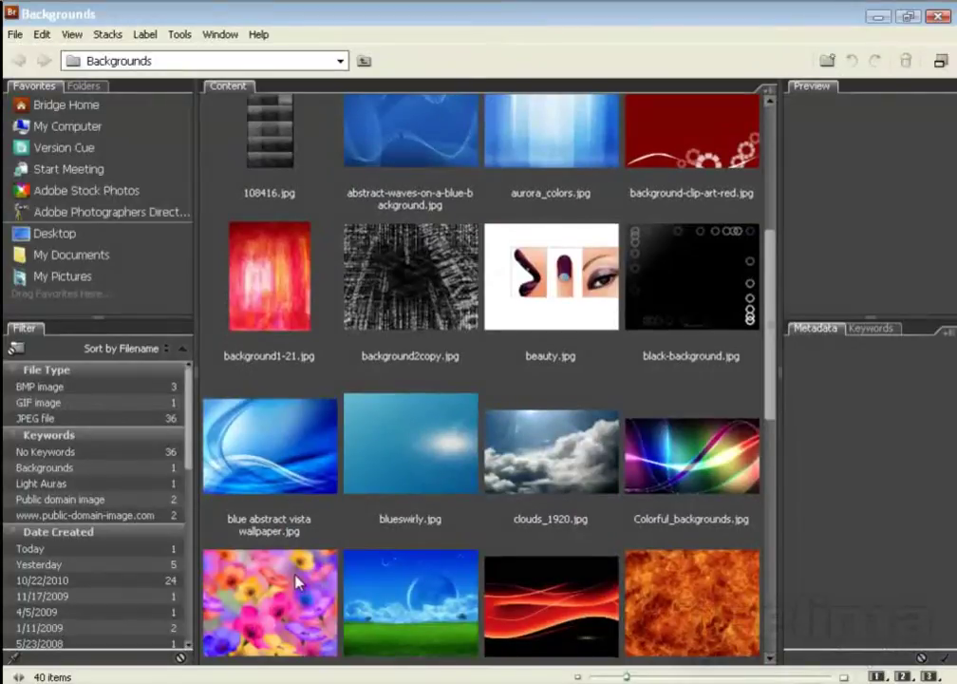
pyautogui.click(240, 433)
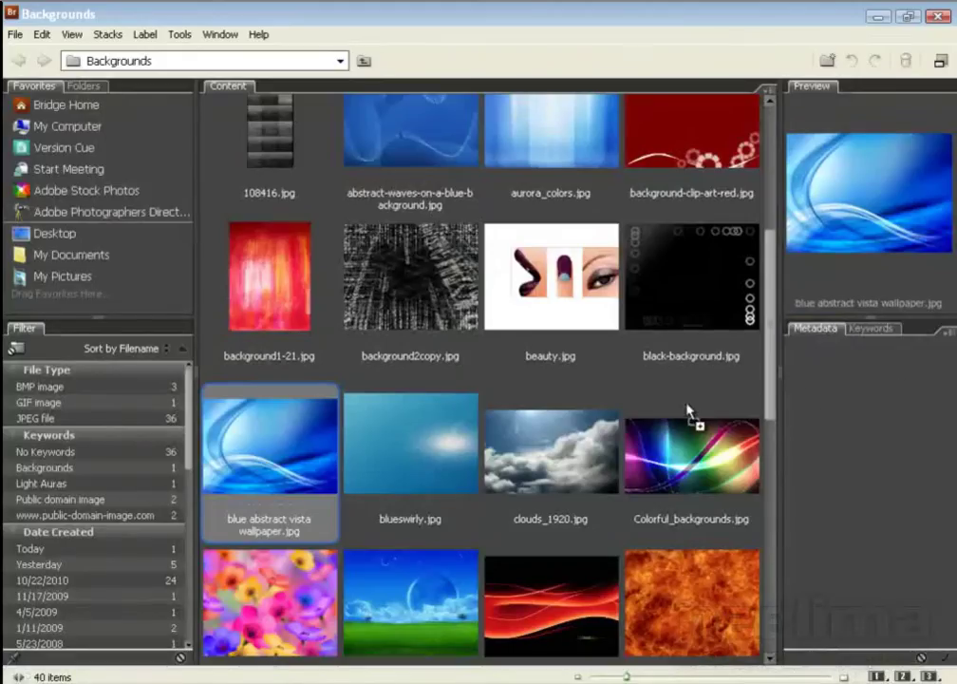
pyautogui.moveTo(686, 414); pyautogui.dragTo(701, 441)
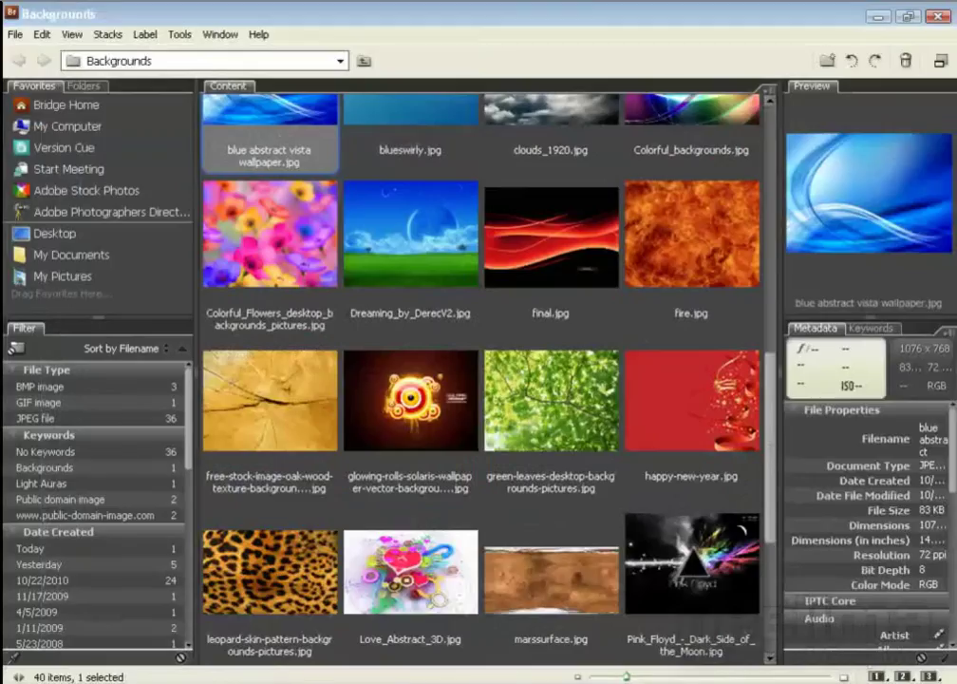
pyautogui.click(539, 613)
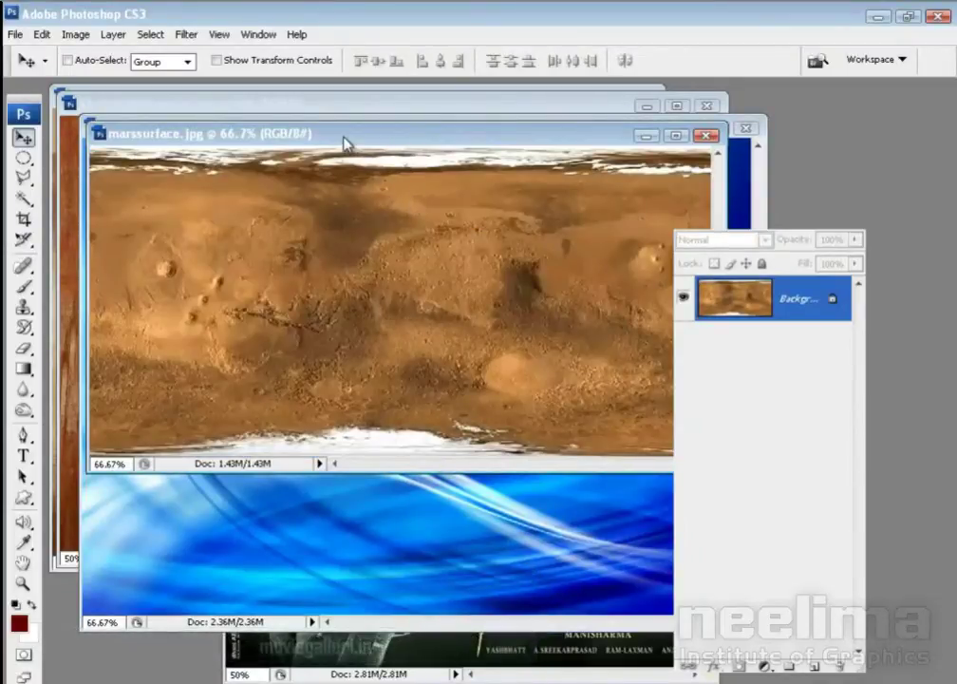
# - Shift the blue wallpaper's hue by +180 toward orange with Hue/Saturation
pyautogui.moveTo(344, 143); pyautogui.dragTo(684, 136)
pyautogui.click(304, 349)
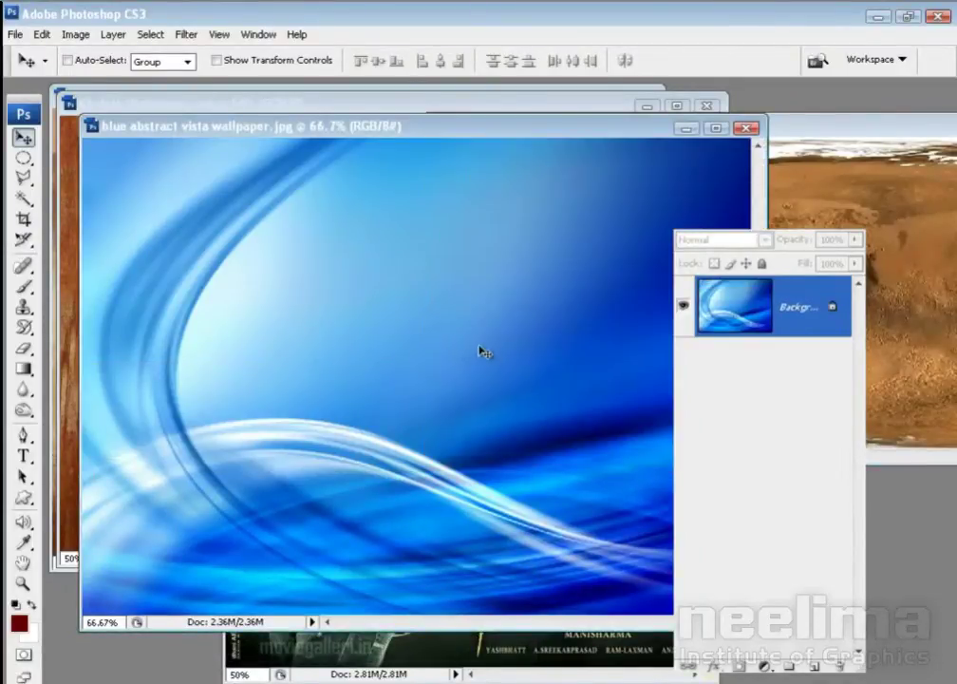
pyautogui.hotkey('ctrl', 'u')
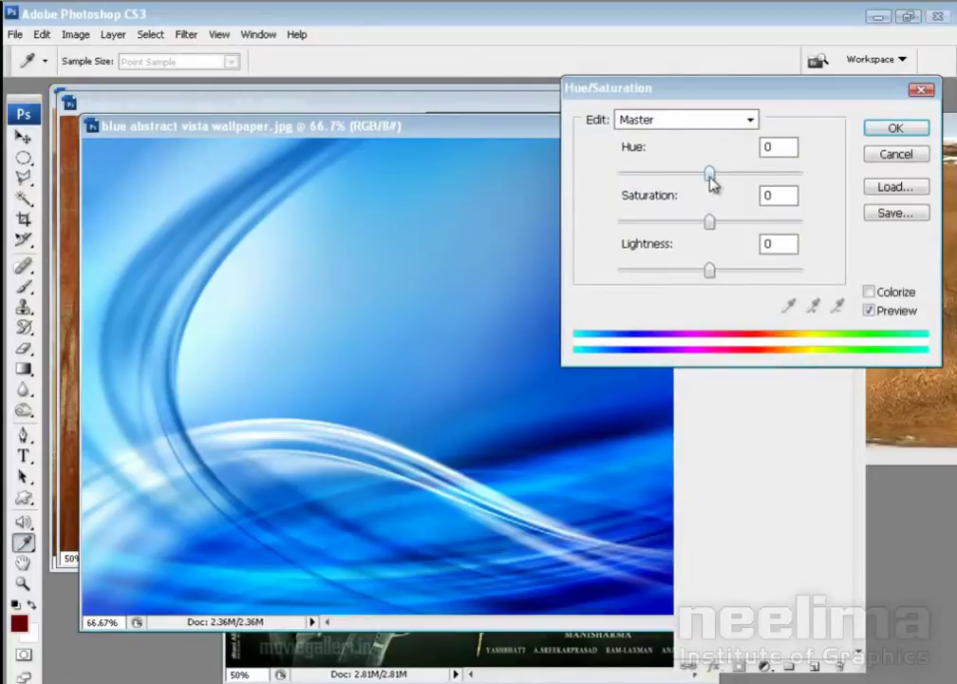
pyautogui.moveTo(710, 175); pyautogui.dragTo(798, 182)
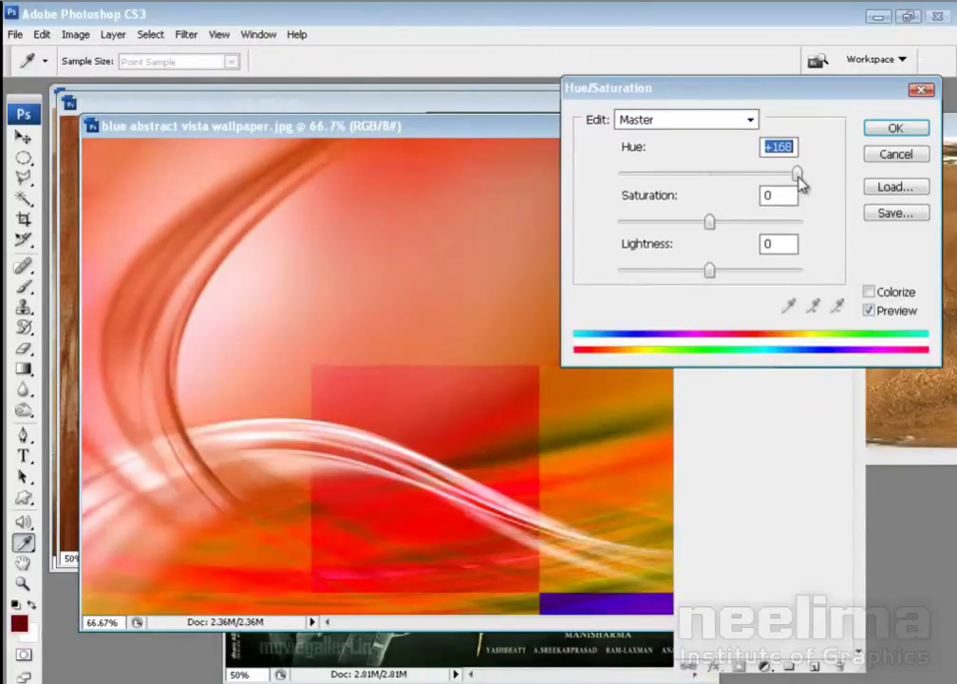
pyautogui.moveTo(801, 184); pyautogui.dragTo(804, 180)
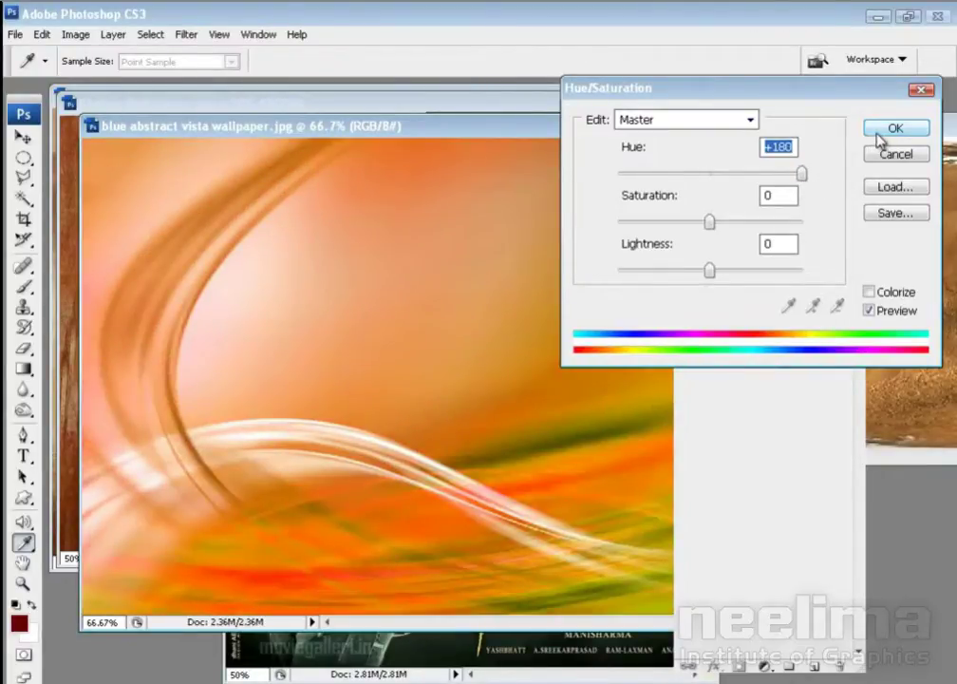
pyautogui.click(878, 134)
pyautogui.press('v')
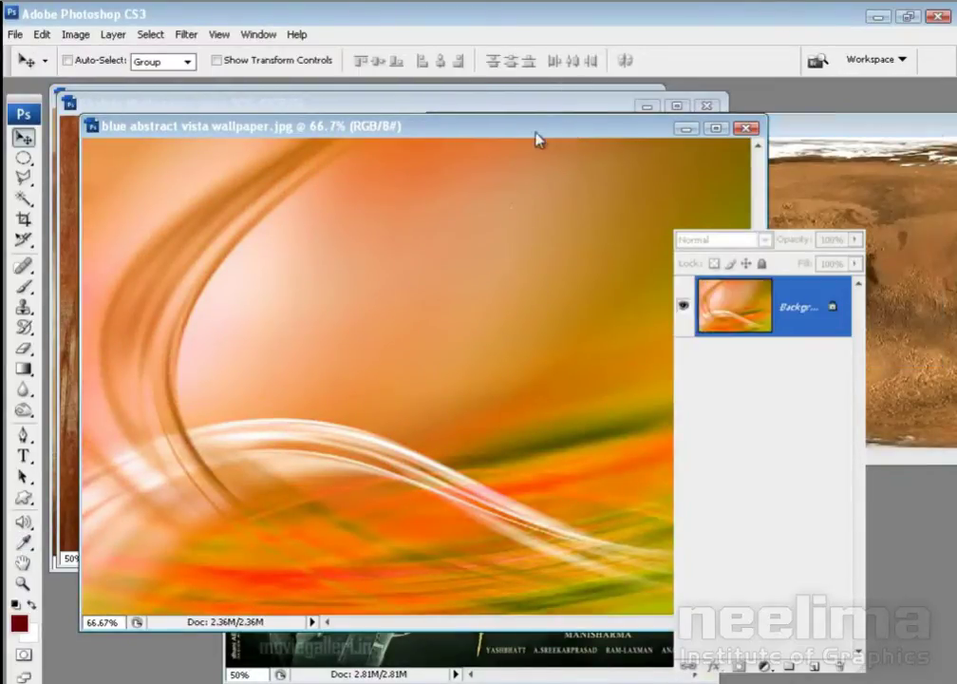
# - Colorize the wallpaper at saturation 50 with hue around 27 for a copper tint
pyautogui.moveTo(549, 140); pyautogui.dragTo(538, 146)
pyautogui.press('i')
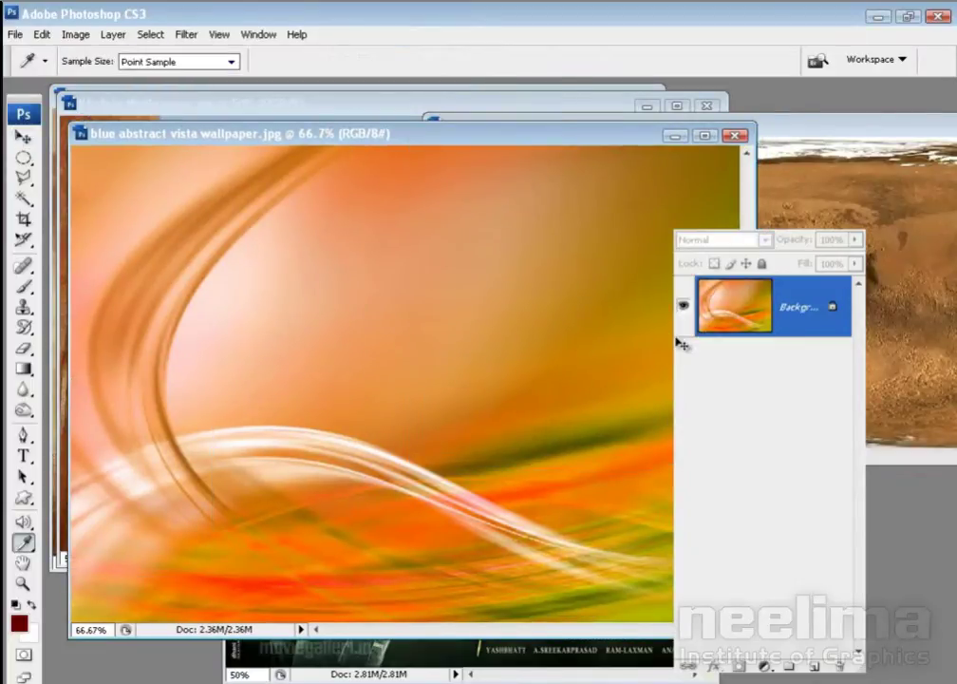
pyautogui.hotkey('ctrl', 'u')
pyautogui.click(869, 292)
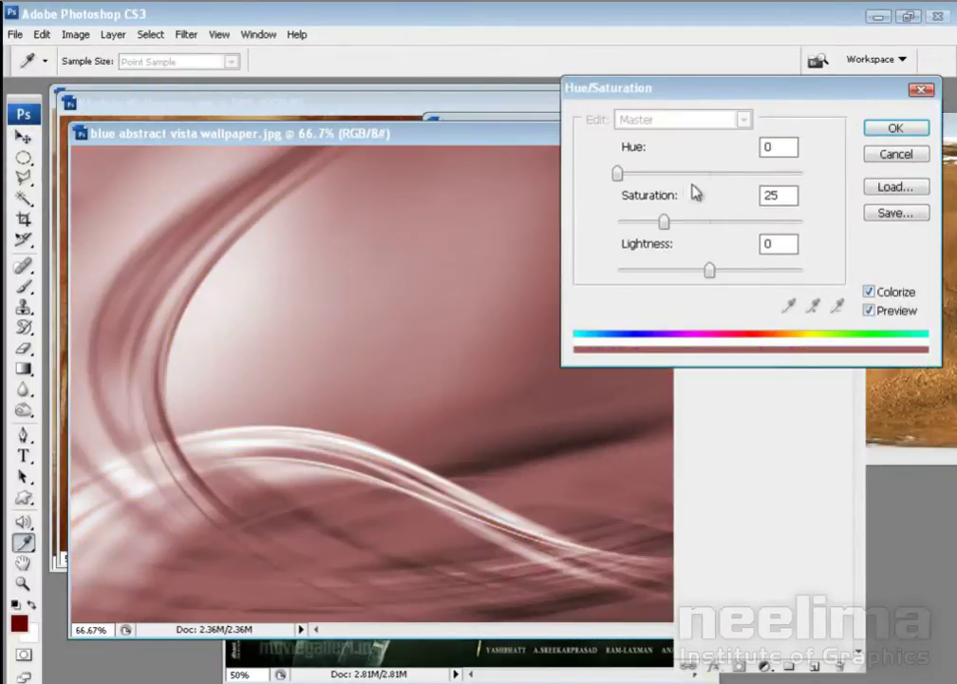
pyautogui.moveTo(686, 220); pyautogui.dragTo(712, 223)
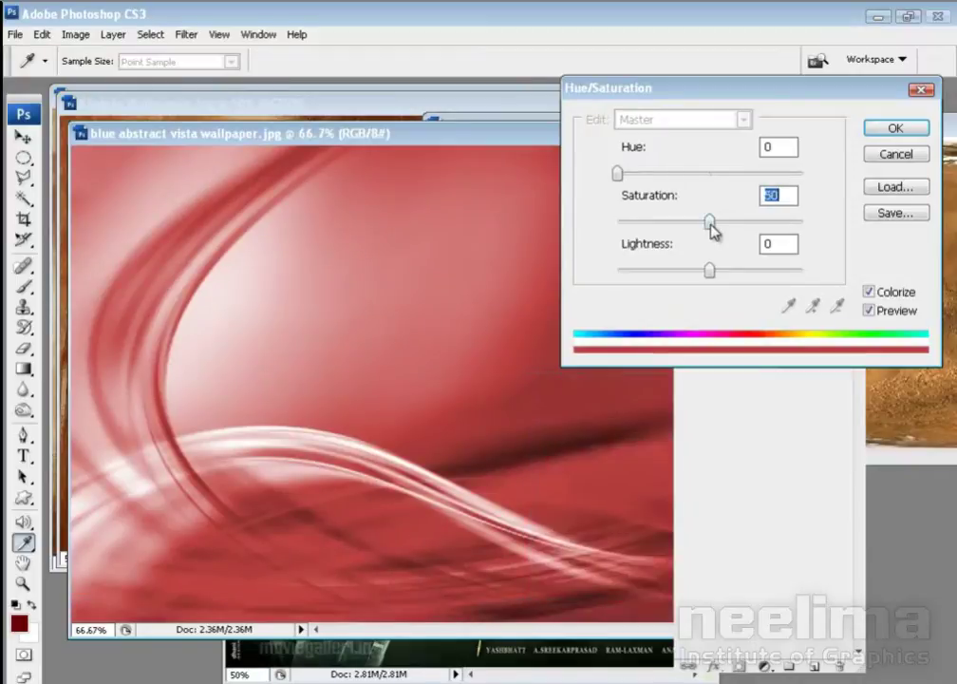
pyautogui.moveTo(617, 173); pyautogui.dragTo(629, 174)
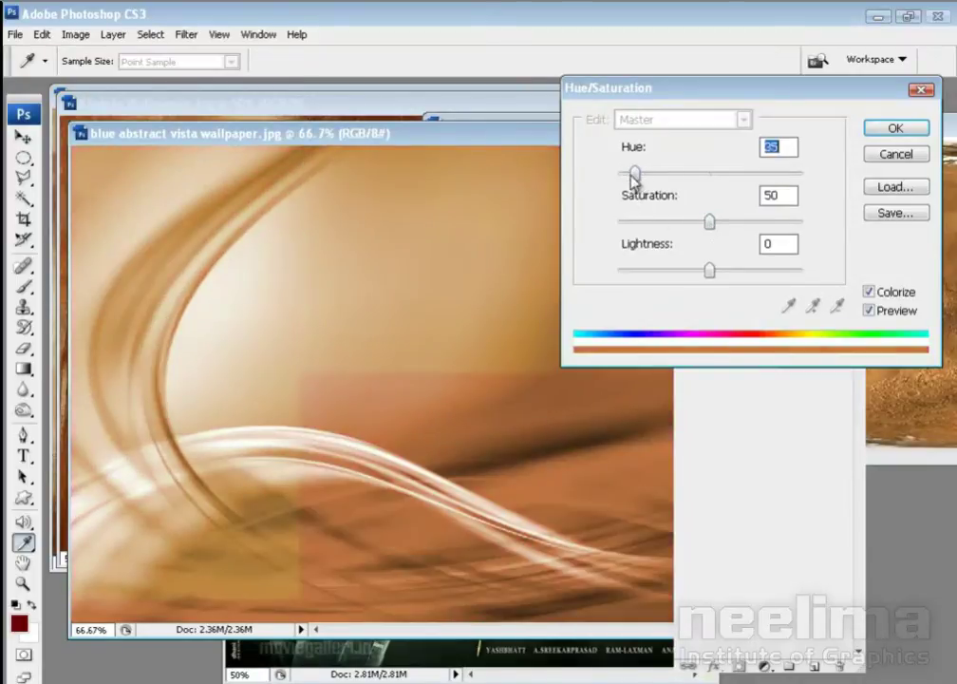
pyautogui.moveTo(635, 180); pyautogui.dragTo(636, 181)
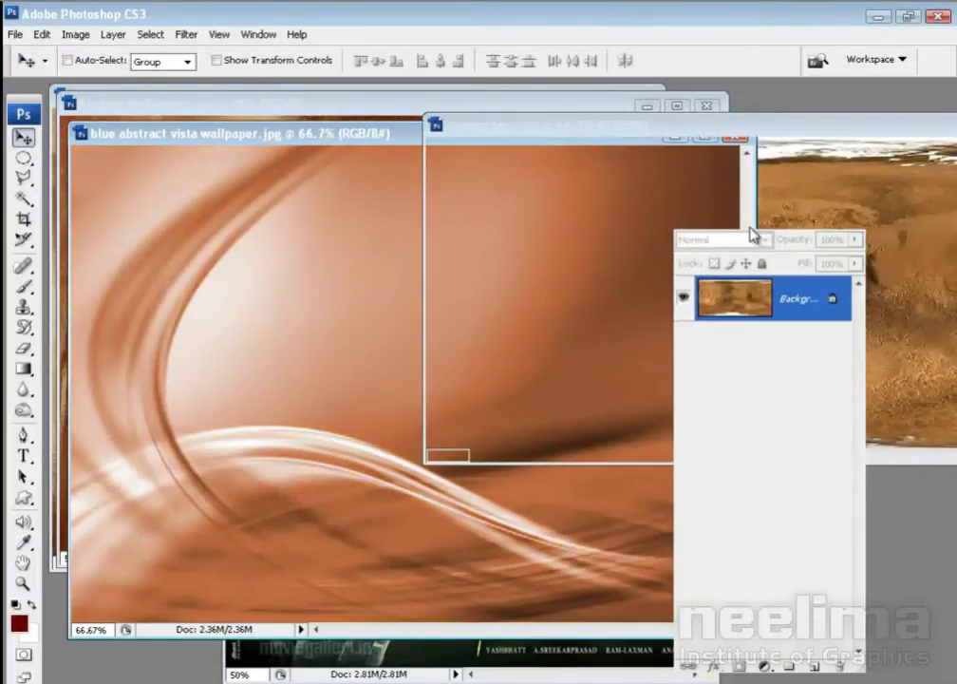
# - Copy the Mars surface image into the wallpaper document as Layer 1
pyautogui.click(787, 198)
pyautogui.moveTo(528, 262); pyautogui.dragTo(342, 385)
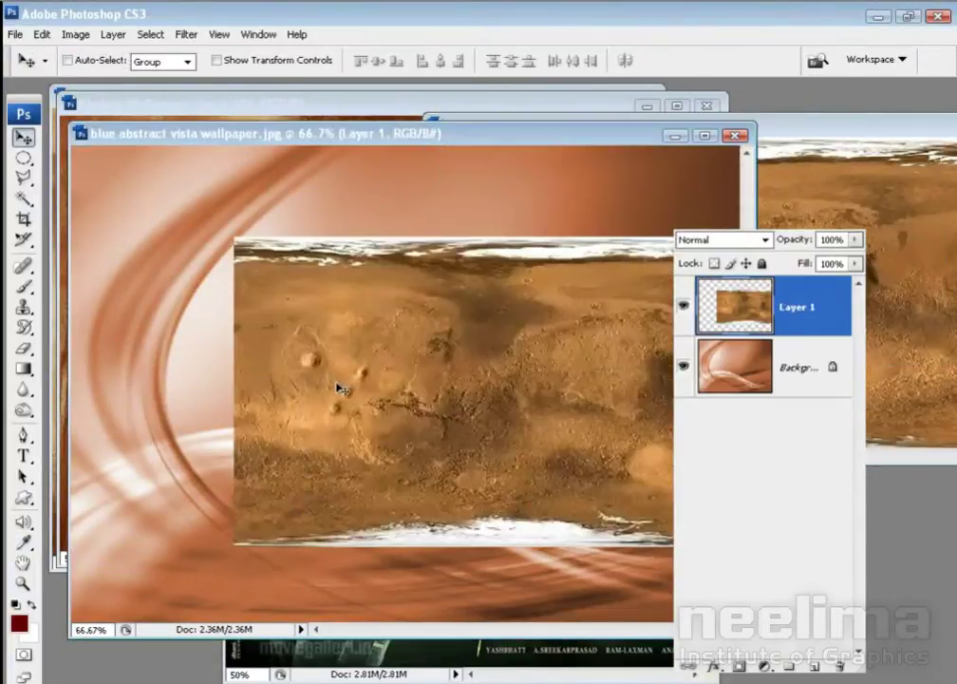
pyautogui.press('f')
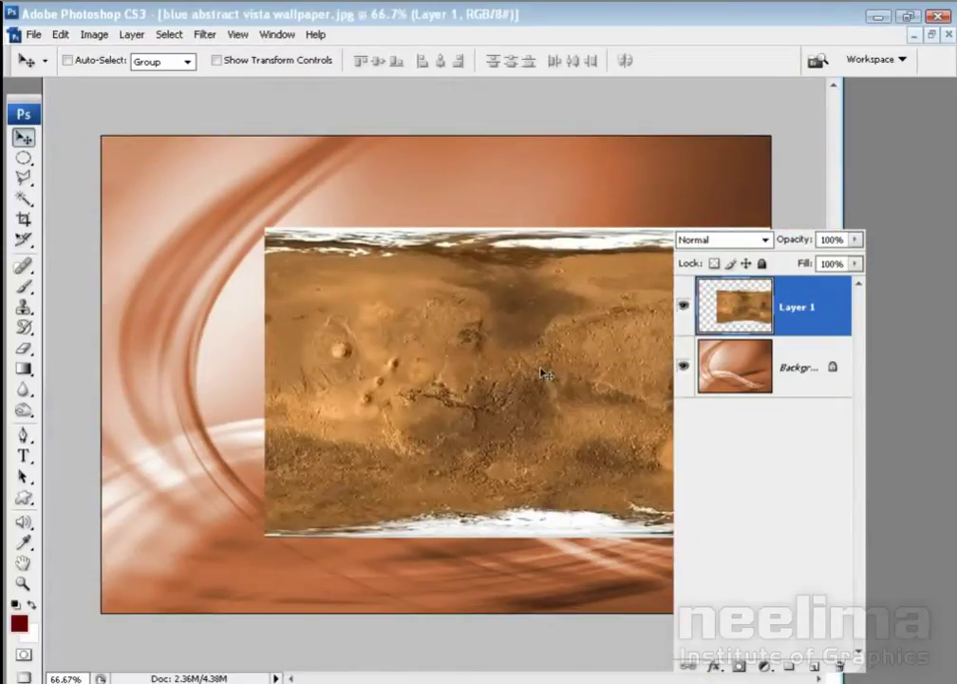
pyautogui.press('Tab')
pyautogui.press('f')
# - Scale and position the Mars layer with Free Transform to cover the whole canvas
pyautogui.hotkey('ctrl', 't')
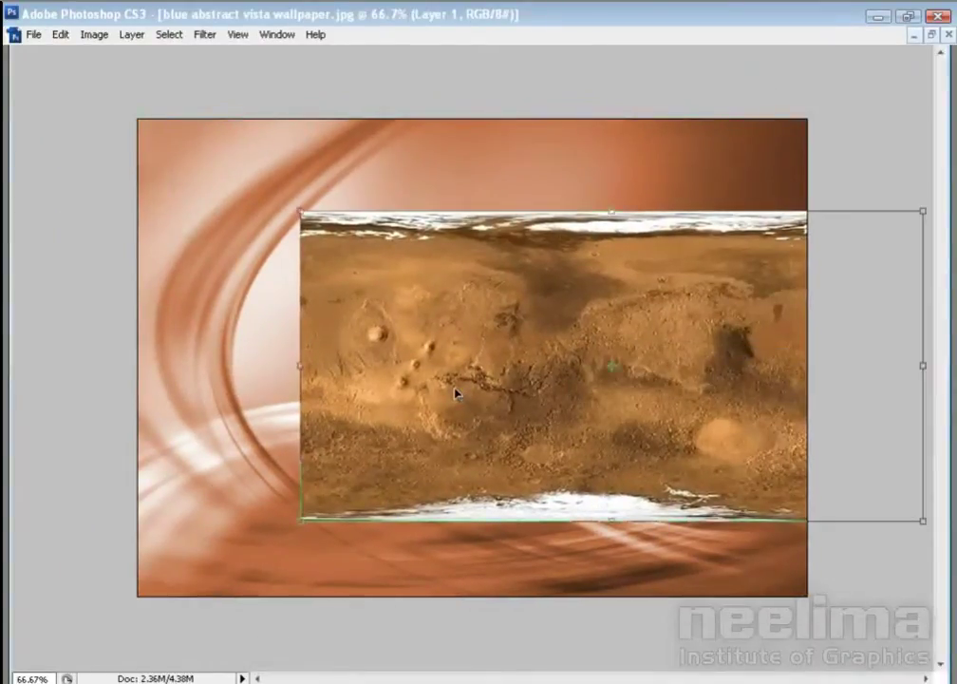
pyautogui.hotkey('ctrl', '-')
pyautogui.moveTo(343, 248)
pyautogui.mouseDown()
pyautogui.moveTo(203, 187)
pyautogui.moveTo(132, 141)
pyautogui.mouseUp()
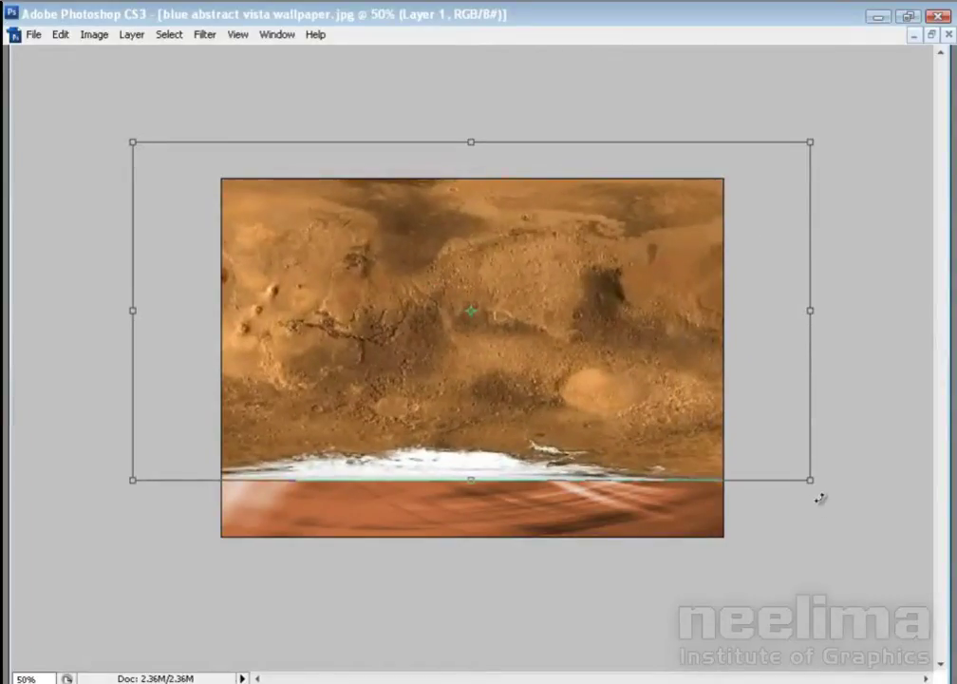
pyautogui.moveTo(819, 497); pyautogui.dragTo(923, 568)
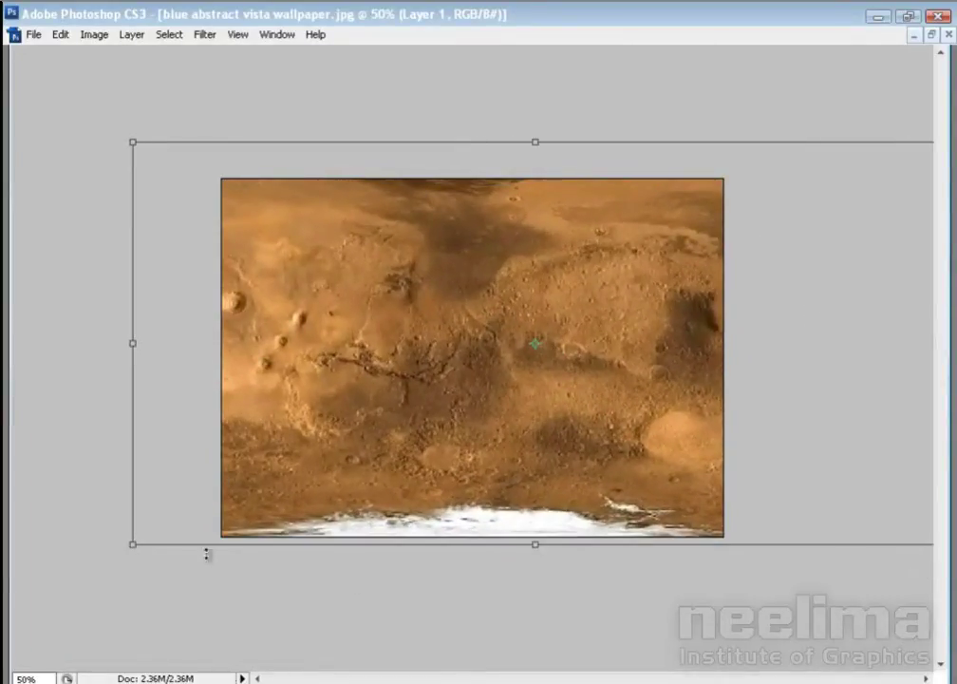
pyautogui.moveTo(133, 548)
pyautogui.mouseDown()
pyautogui.moveTo(94, 564)
pyautogui.moveTo(18, 570)
pyautogui.mouseUp()
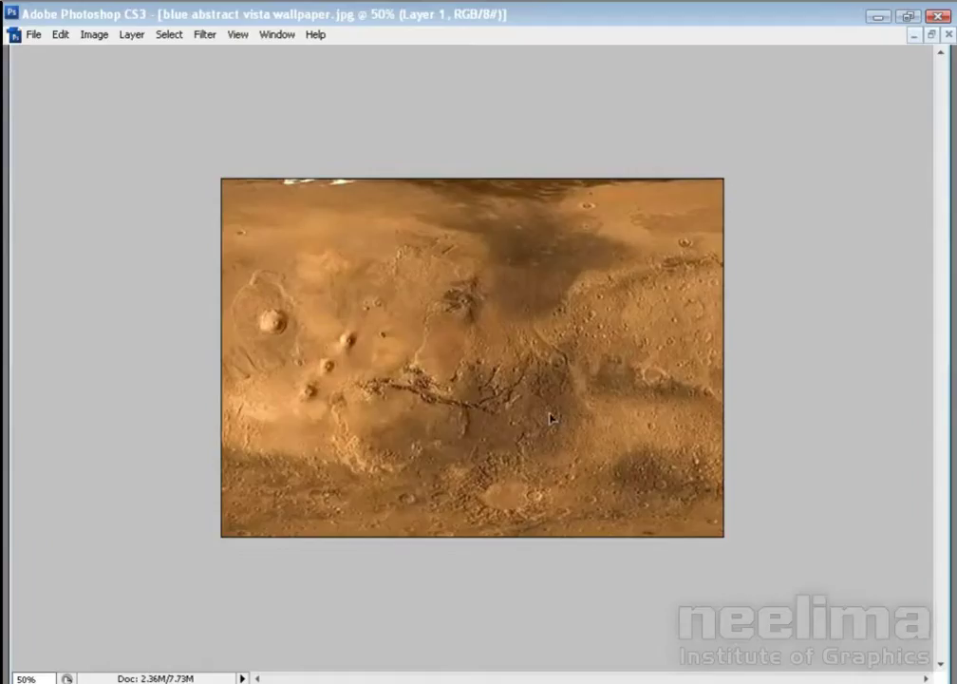
pyautogui.moveTo(606, 418); pyautogui.dragTo(212, 419)
pyautogui.moveTo(590, 402); pyautogui.dragTo(664, 404)
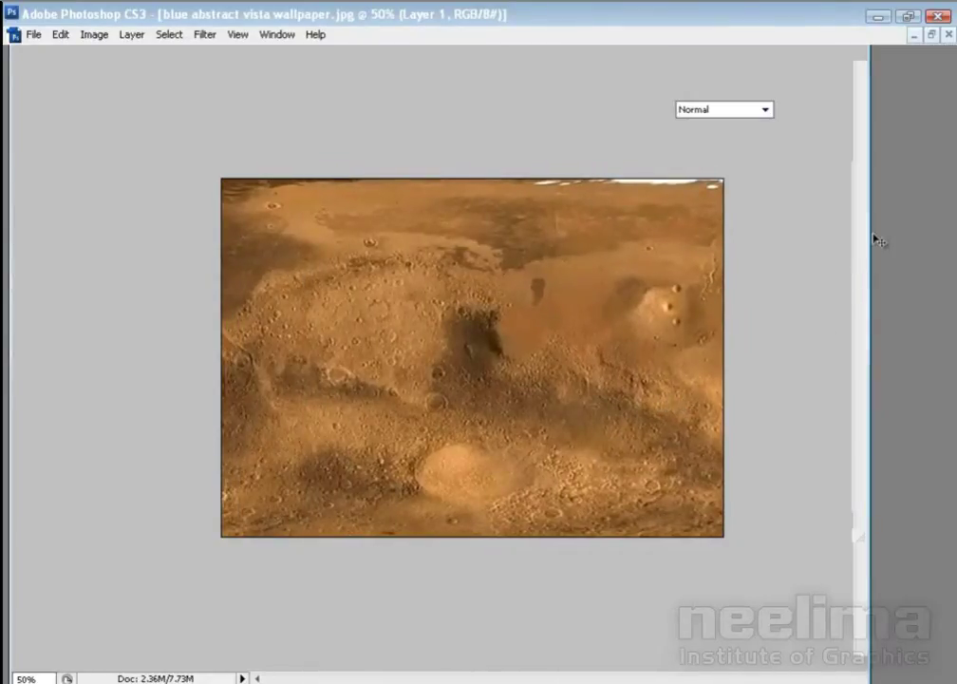
# - Set Layer 1's blend mode to Soft Light after trying Darken and Multiply
pyautogui.click(732, 110)
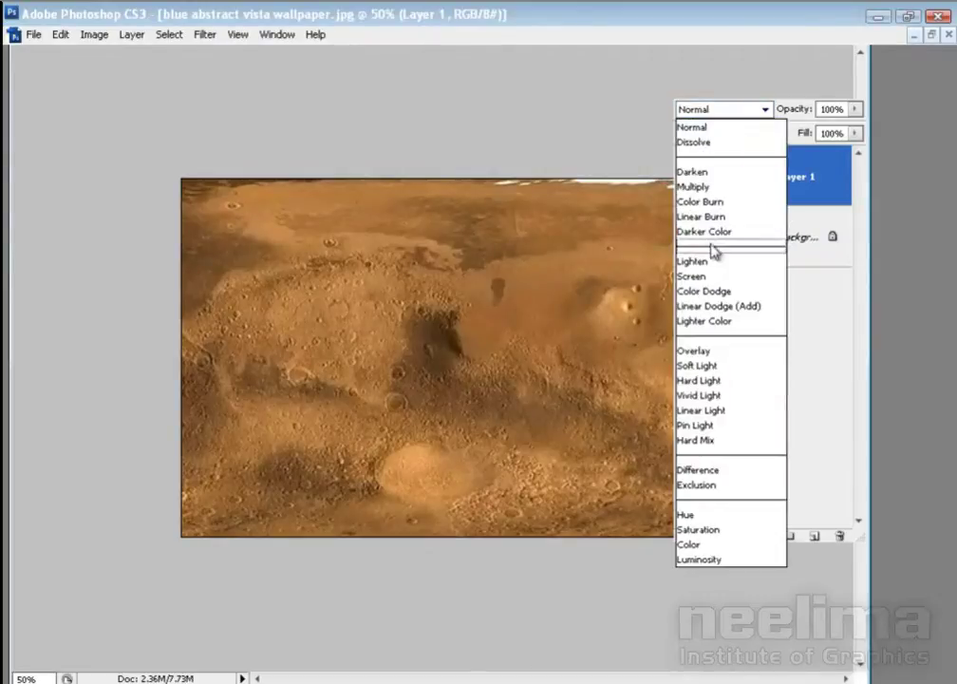
pyautogui.click(699, 174)
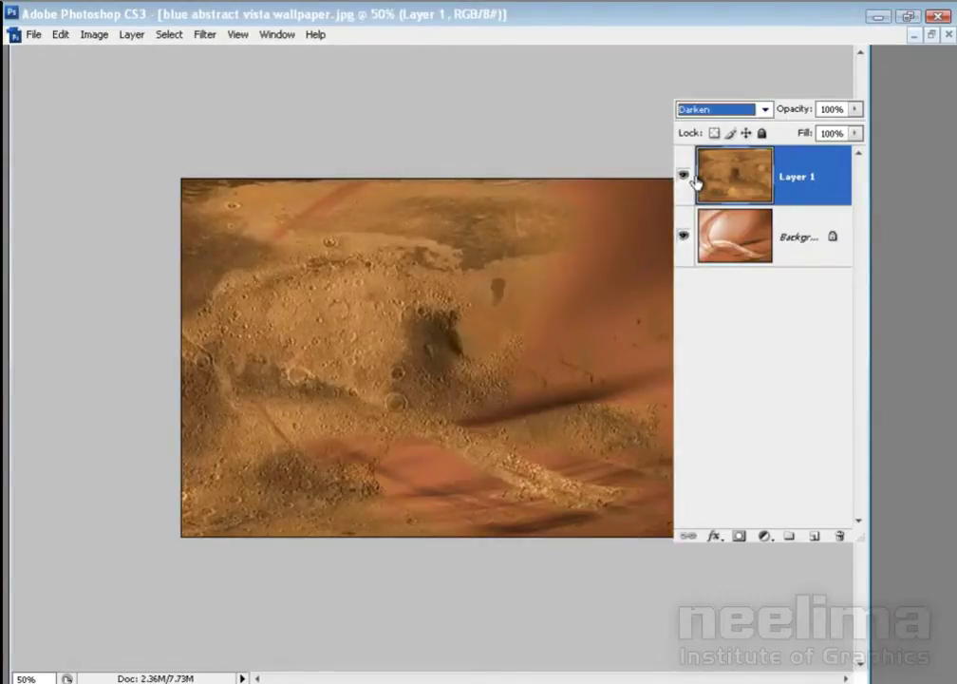
pyautogui.click(712, 111)
pyautogui.click(705, 188)
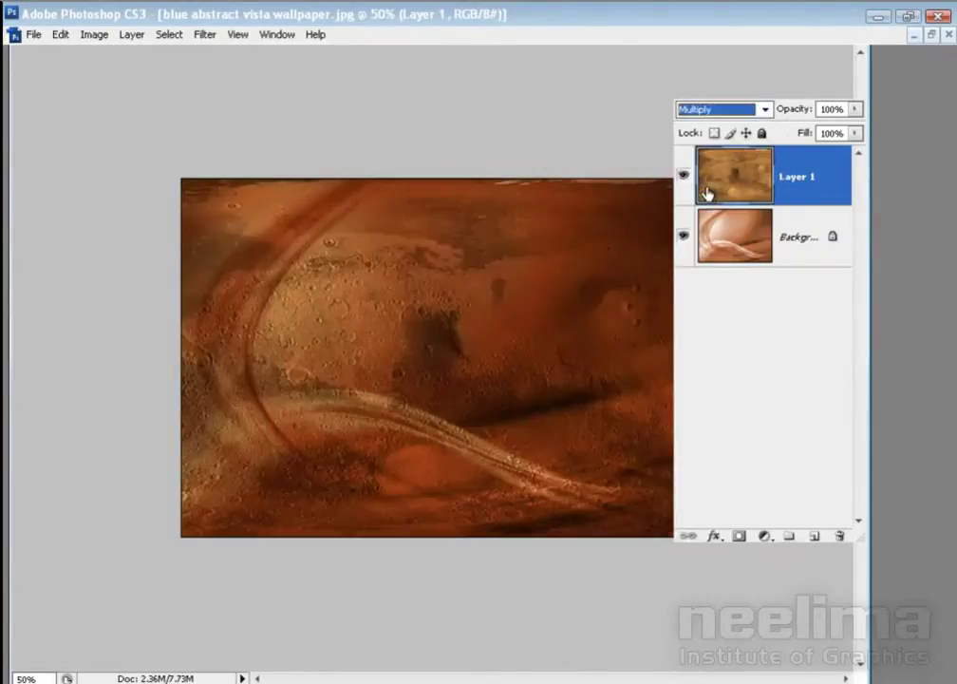
pyautogui.click(733, 110)
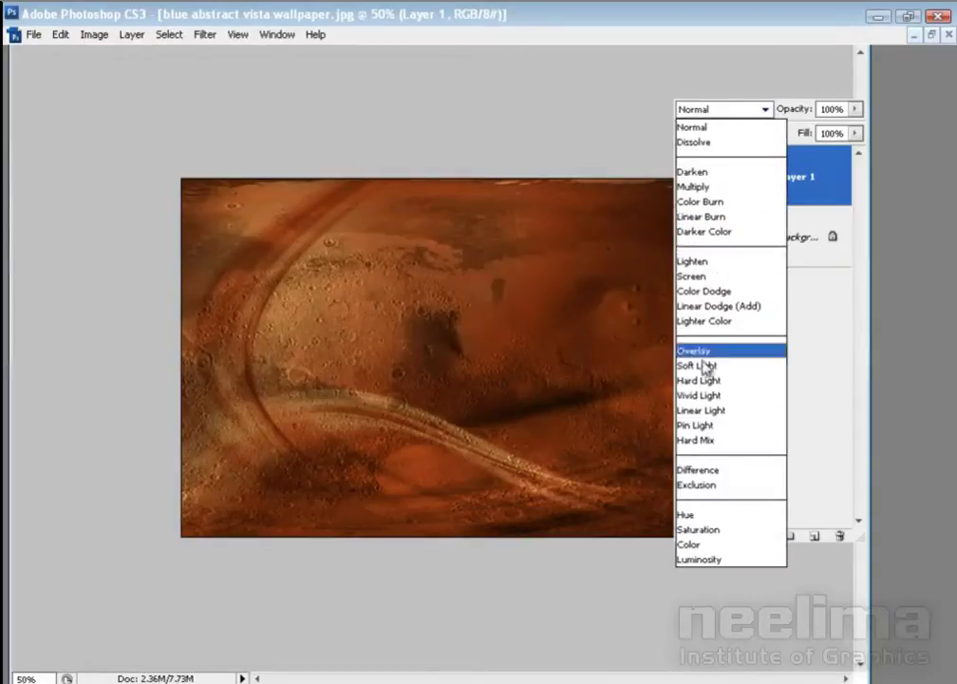
pyautogui.click(699, 366)
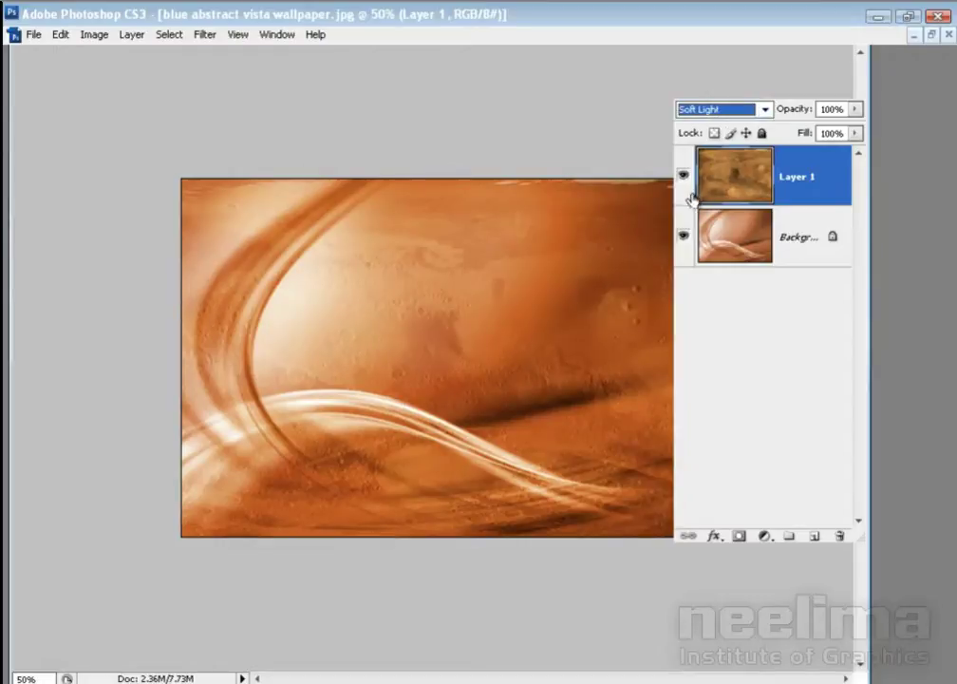
# - Duplicate the Soft Light Mars layer and lower the copy's opacity to 43%
pyautogui.hotkey('ctrl', 'j')
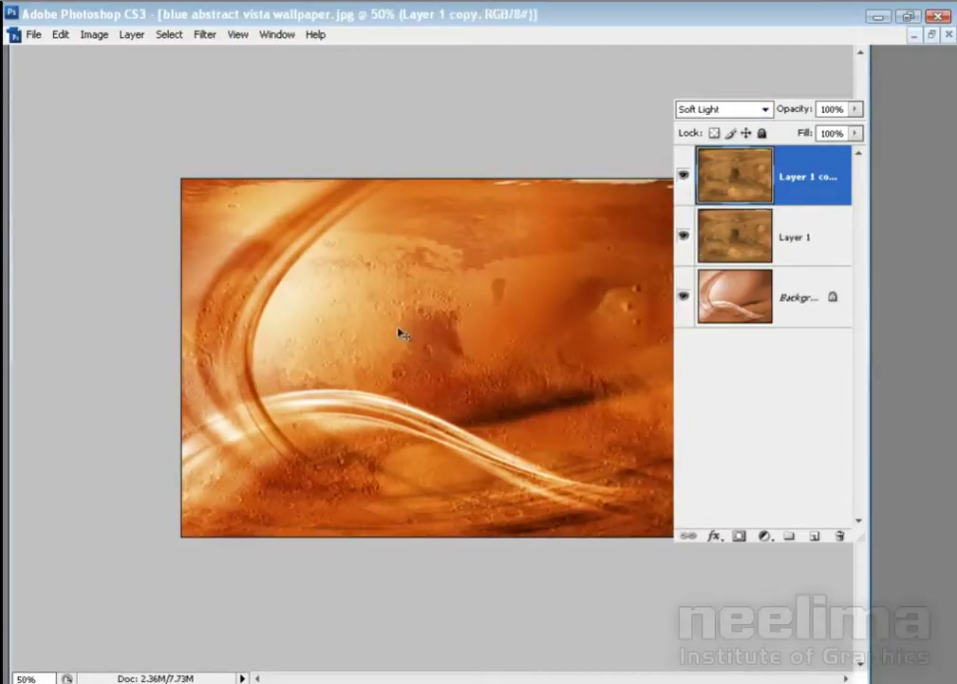
pyautogui.click(855, 109)
pyautogui.moveTo(855, 125); pyautogui.dragTo(804, 134)
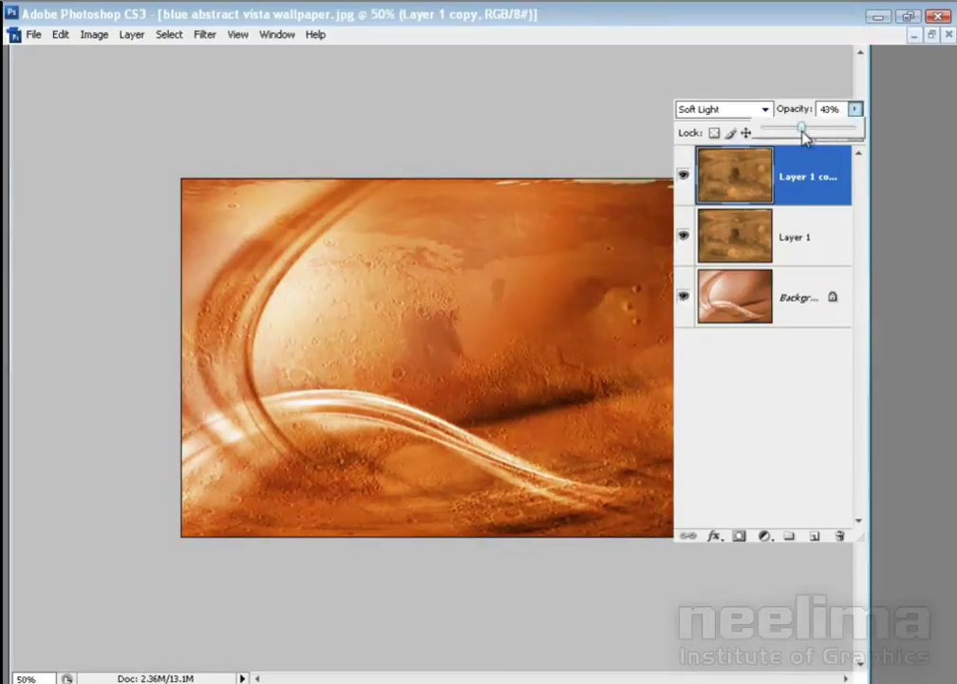
pyautogui.click(784, 373)
pyautogui.click(491, 385)
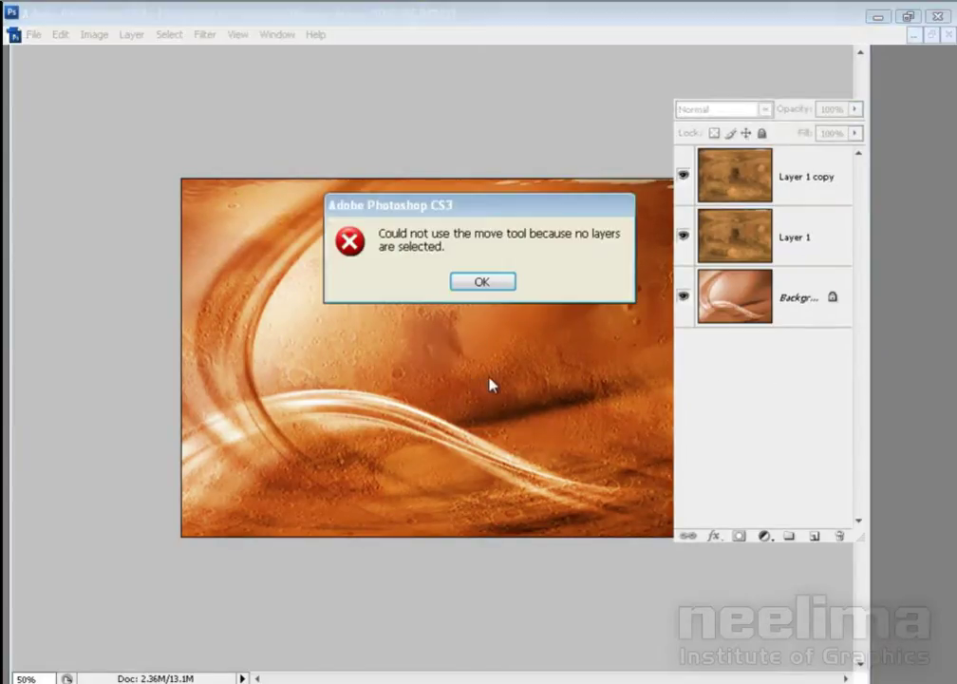
pyautogui.click(480, 285)
pyautogui.press('f')
pyautogui.press('f')
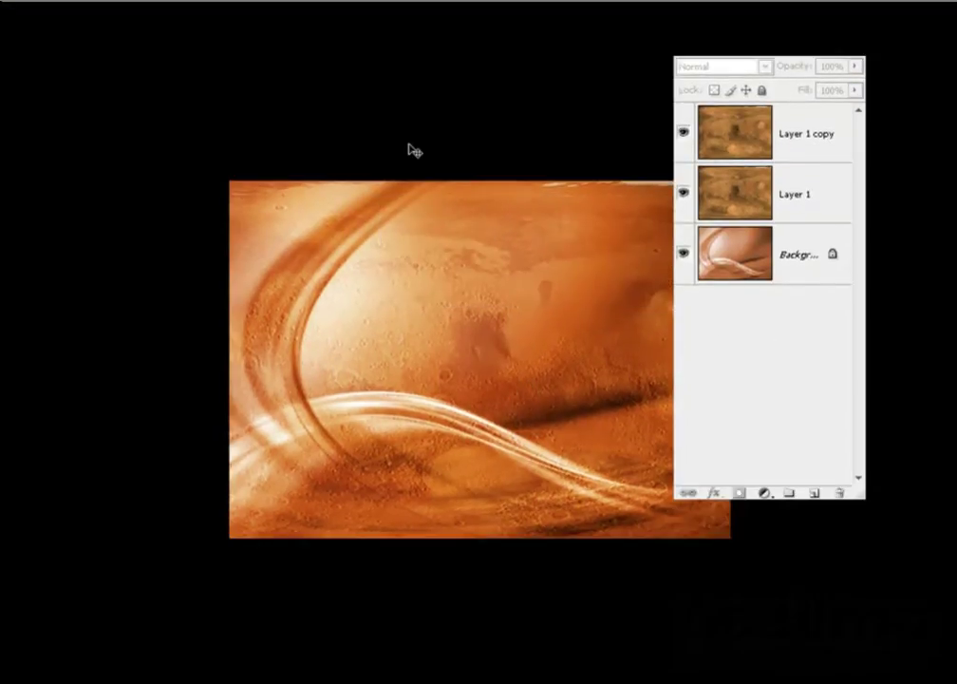
pyautogui.press('f')
pyautogui.press('f')
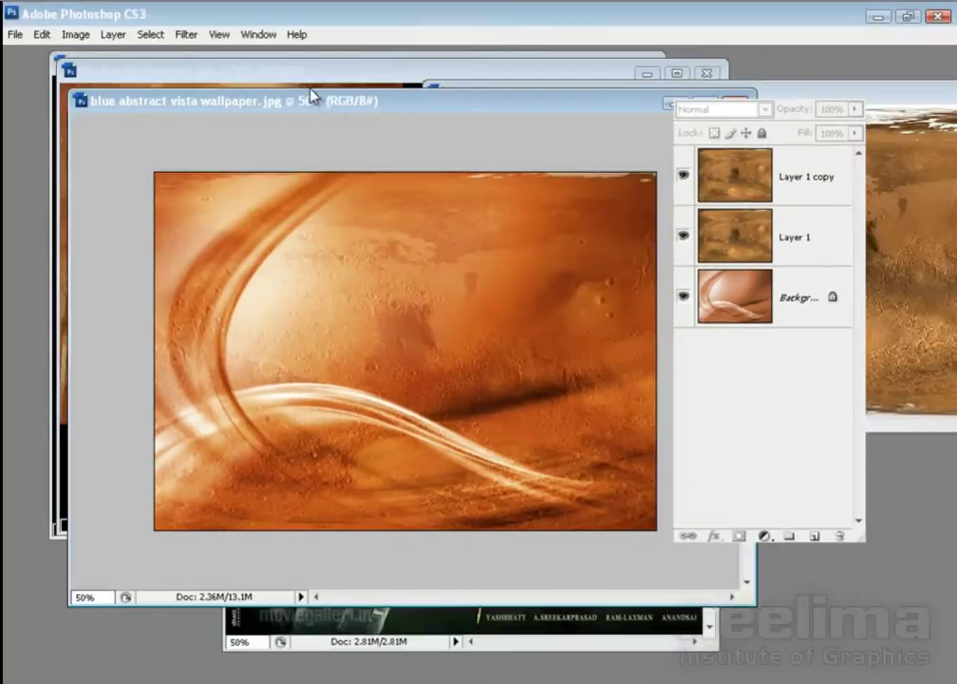
pyautogui.hotkey('ctrl', 'Tab')
pyautogui.hotkey('ctrl', 'Tab')
# - Select the man in the poster via Path 1 and drag him onto the orange wallpaper
pyautogui.click(514, 171)
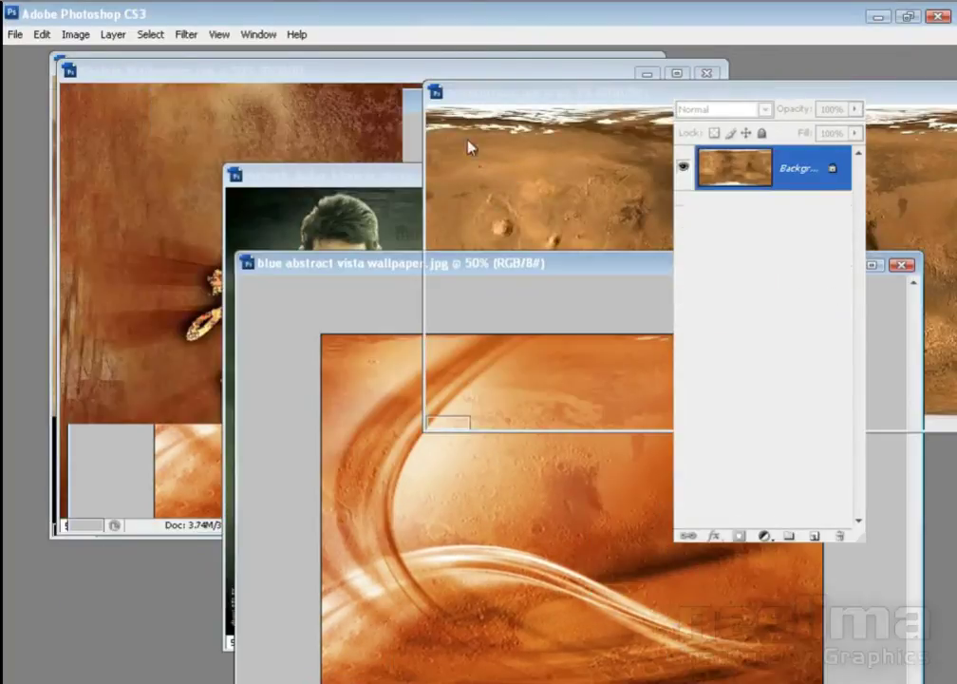
pyautogui.click(445, 266)
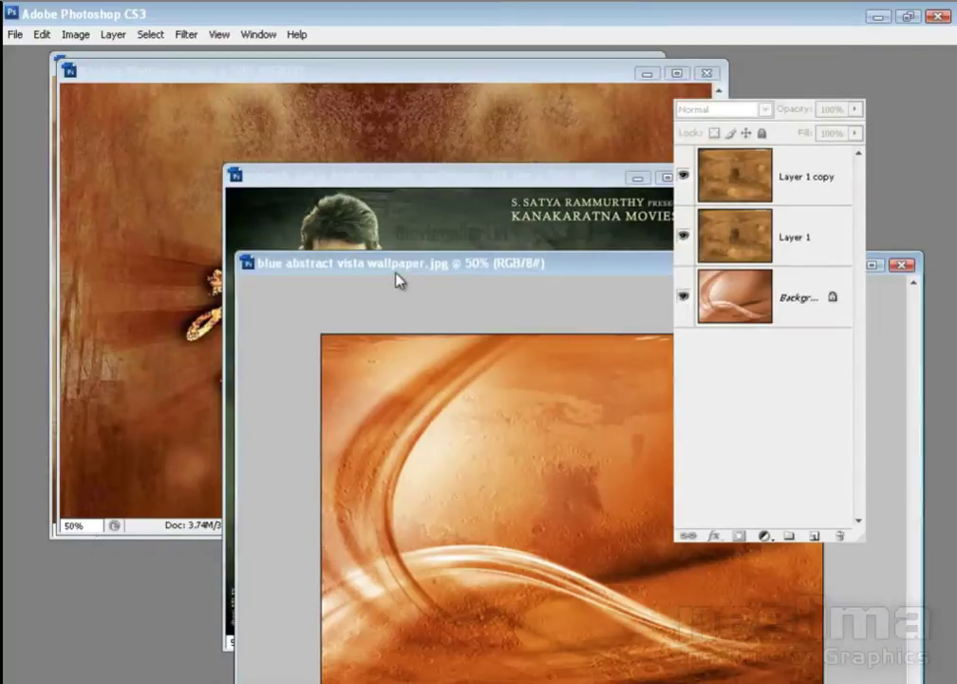
pyautogui.moveTo(421, 268); pyautogui.dragTo(583, 209)
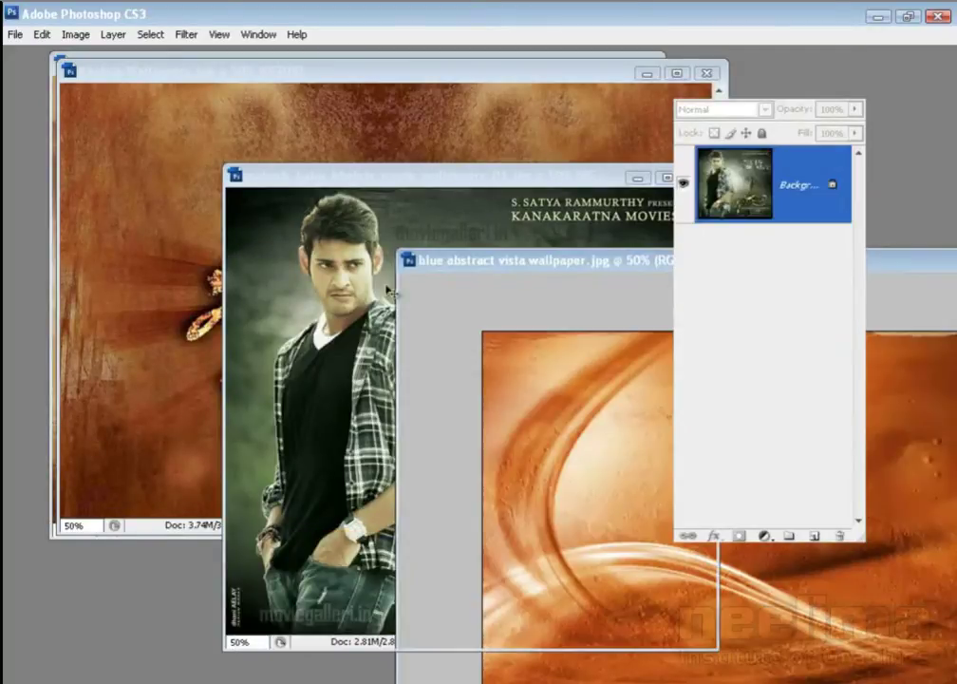
pyautogui.click(380, 175)
pyautogui.click(795, 100)
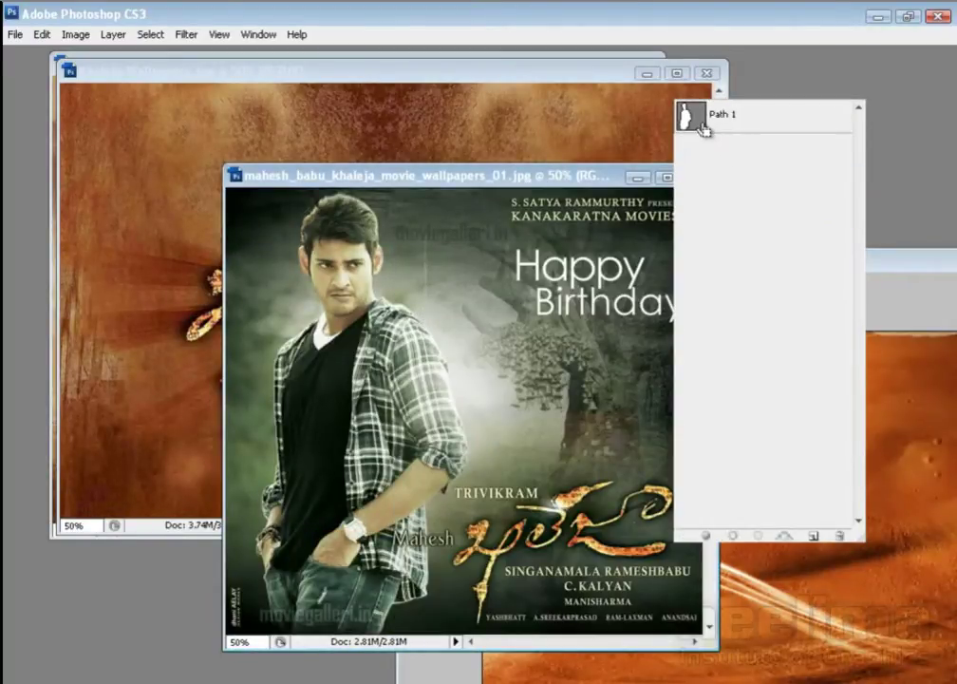
pyautogui.keyDown('ctrl'); pyautogui.click(691, 115); pyautogui.keyUp('ctrl')
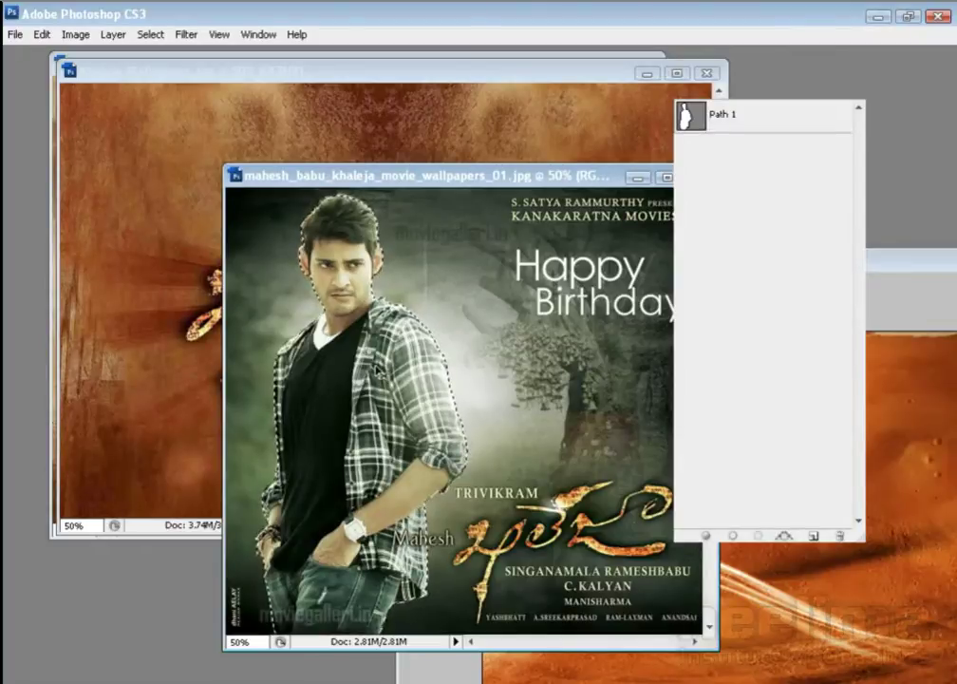
pyautogui.moveTo(427, 430); pyautogui.dragTo(805, 651)
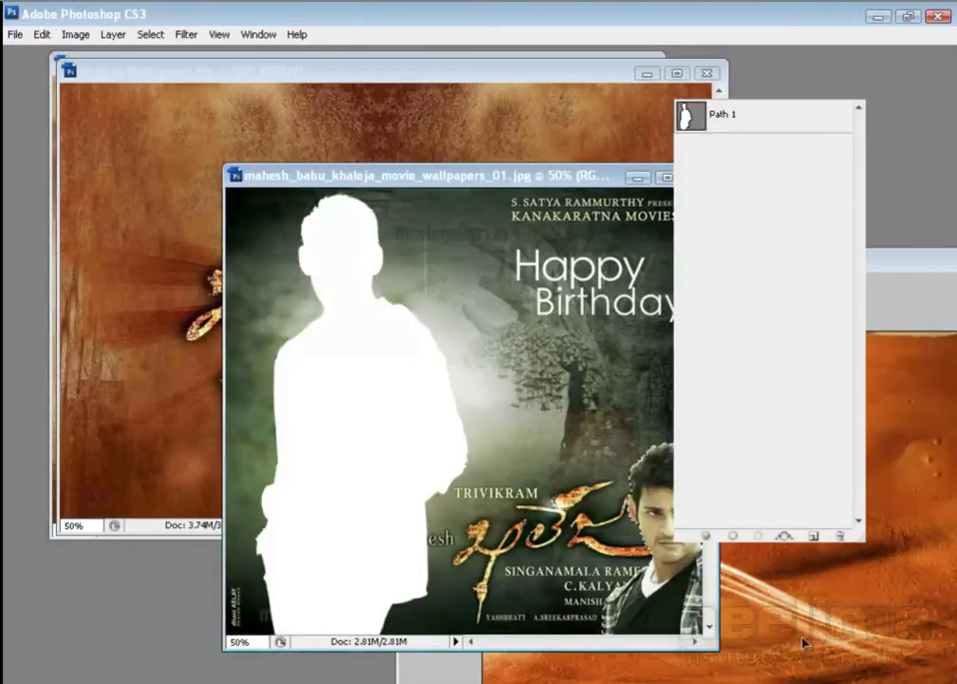
pyautogui.moveTo(803, 643); pyautogui.dragTo(792, 639)
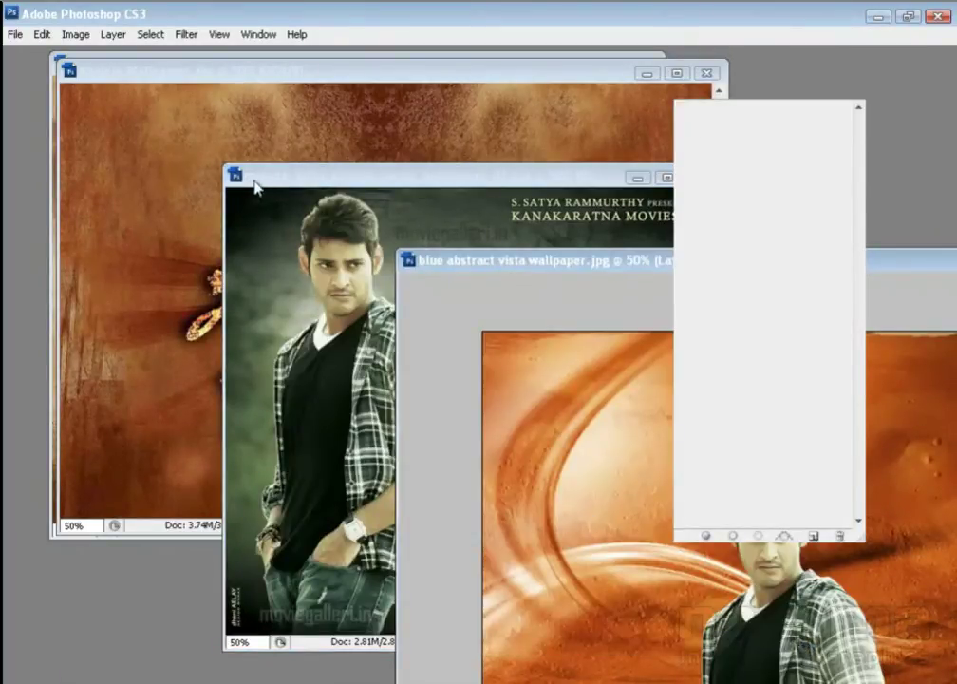
# - Close the movie poster document without saving changes
pyautogui.click(237, 178)
pyautogui.doubleClick(237, 179)
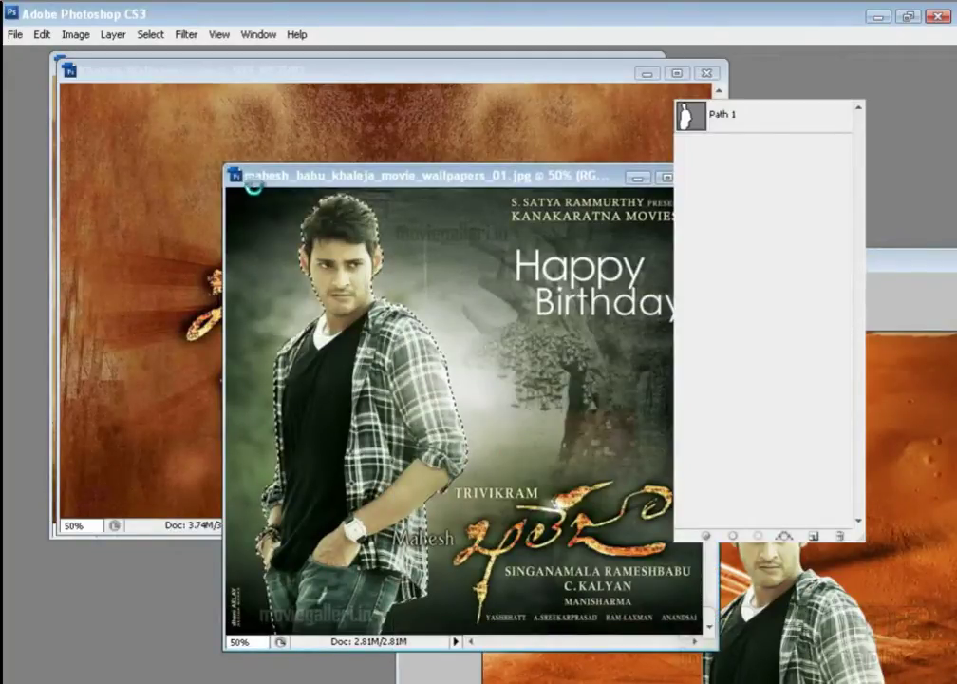
pyautogui.click(492, 292)
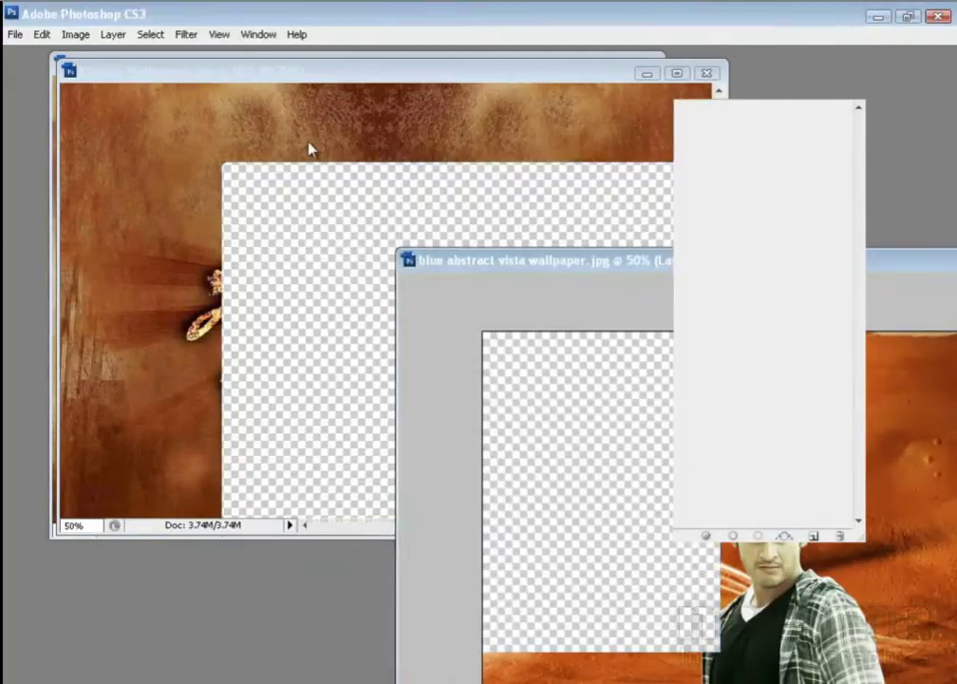
# - Select the Khaleja title lettering via Path 1 and drop it onto the orange wallpaper
pyautogui.click(444, 213)
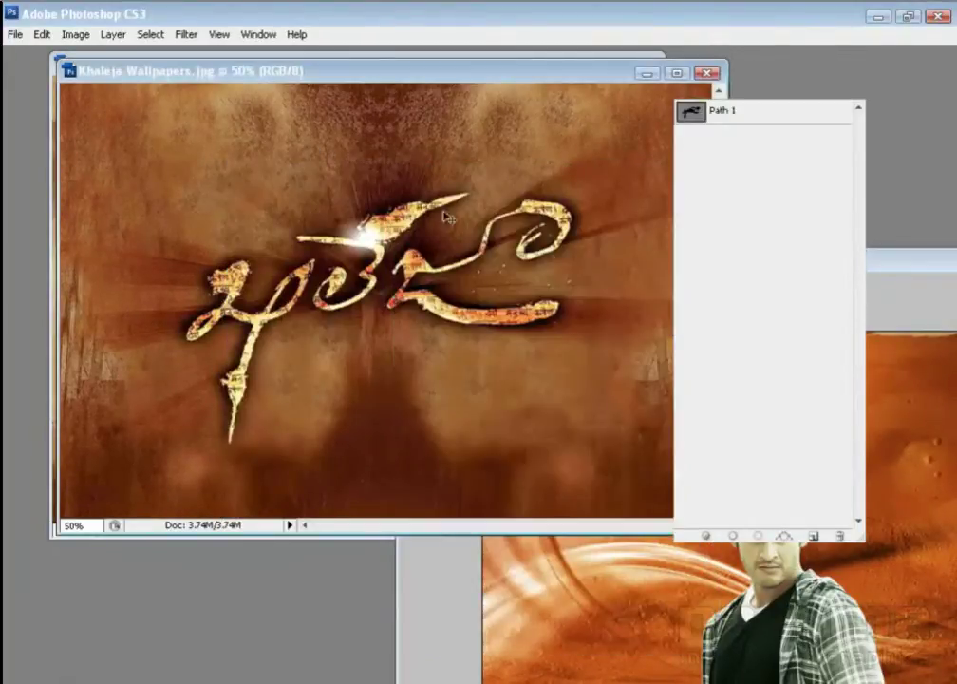
pyautogui.click(750, 111)
pyautogui.moveTo(378, 277); pyautogui.dragTo(532, 273)
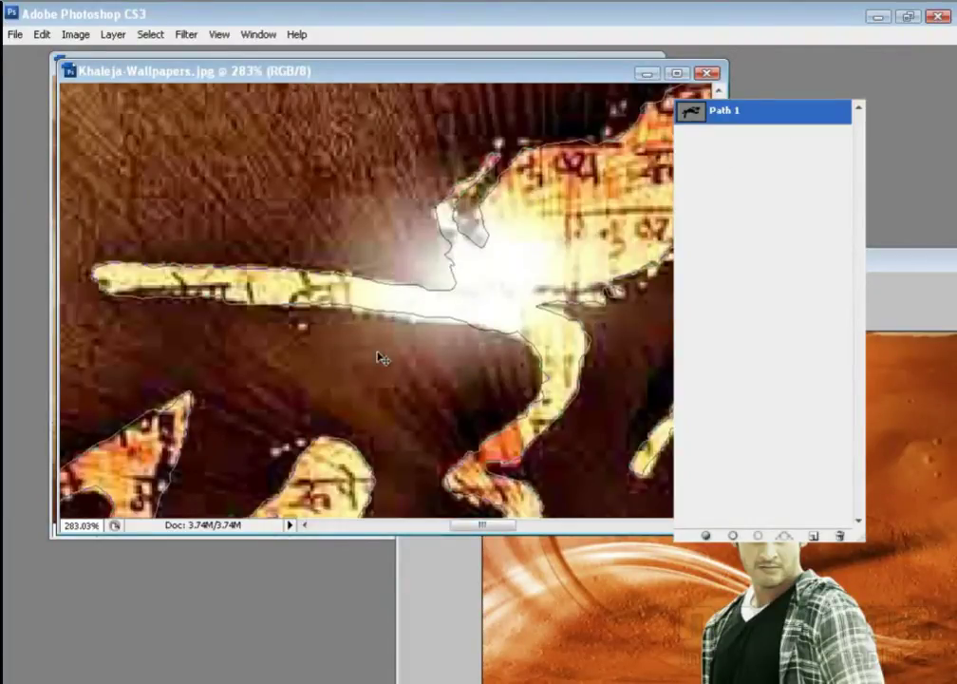
pyautogui.hotkey('ctrl', '-')
pyautogui.hotkey('ctrl', '-')
pyautogui.hotkey('ctrl', '-')
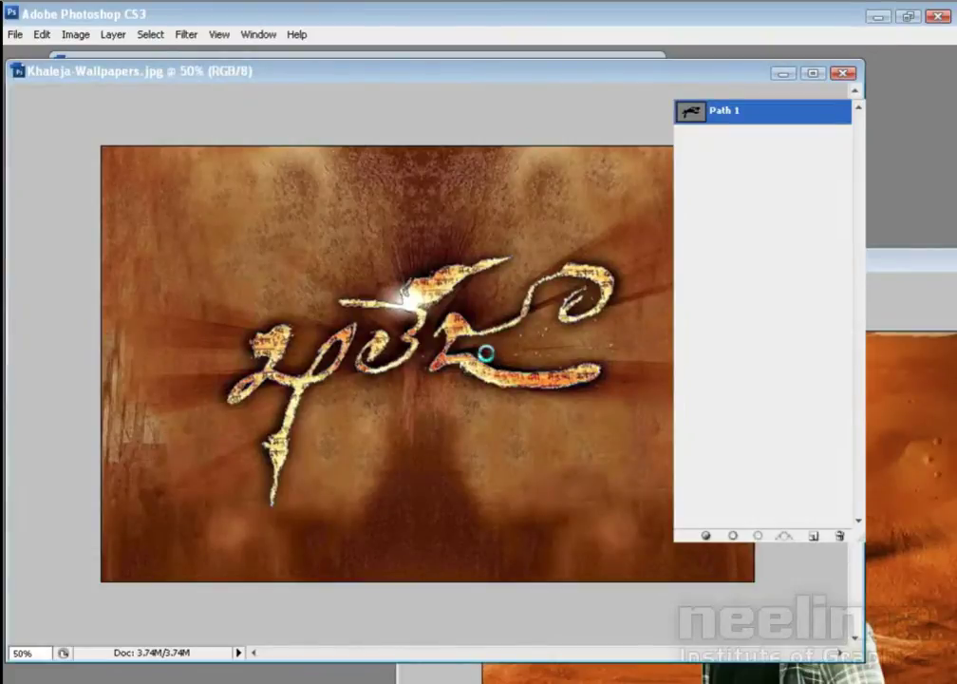
pyautogui.click(897, 600)
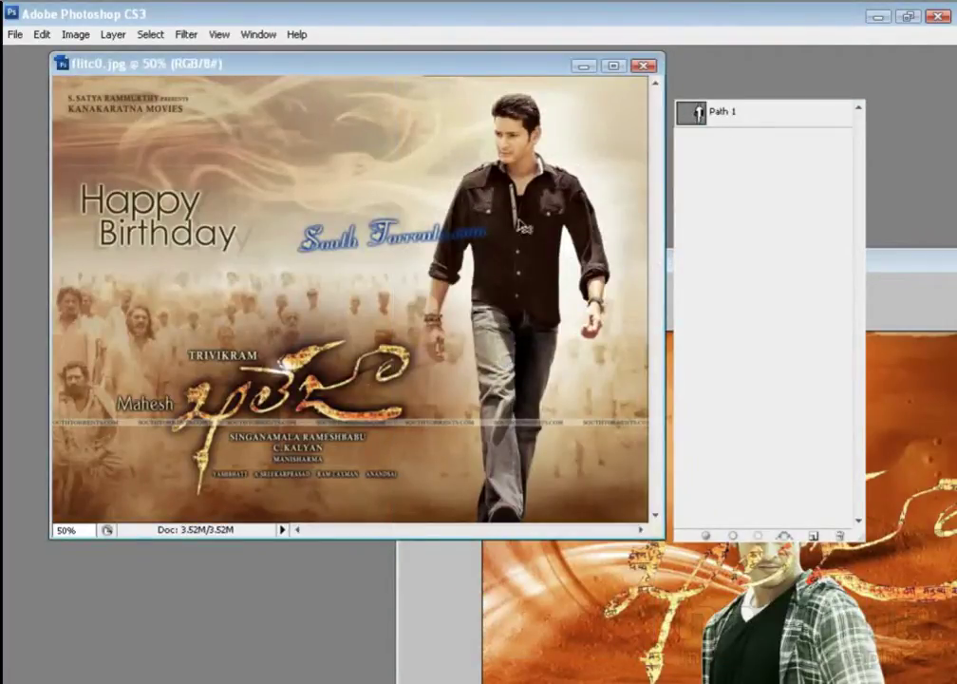
# - Place the walking man from flitc0.jpg as Layer 4, close flitc0.jpg, and reposition him
pyautogui.moveTo(512, 278); pyautogui.dragTo(670, 564)
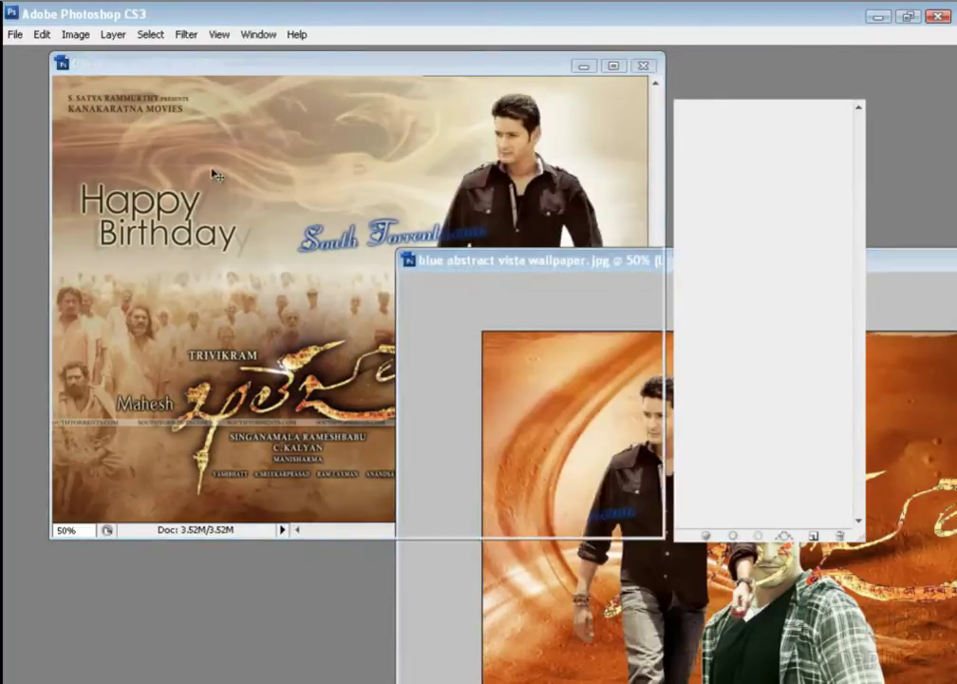
pyautogui.click(213, 170)
pyautogui.click(644, 66)
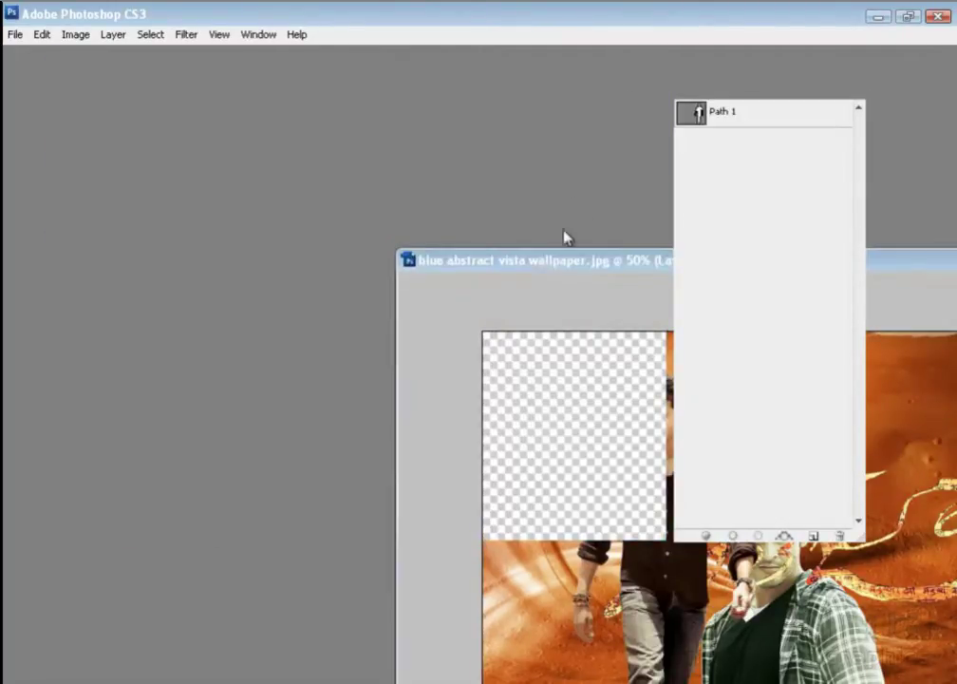
pyautogui.doubleClick(548, 269)
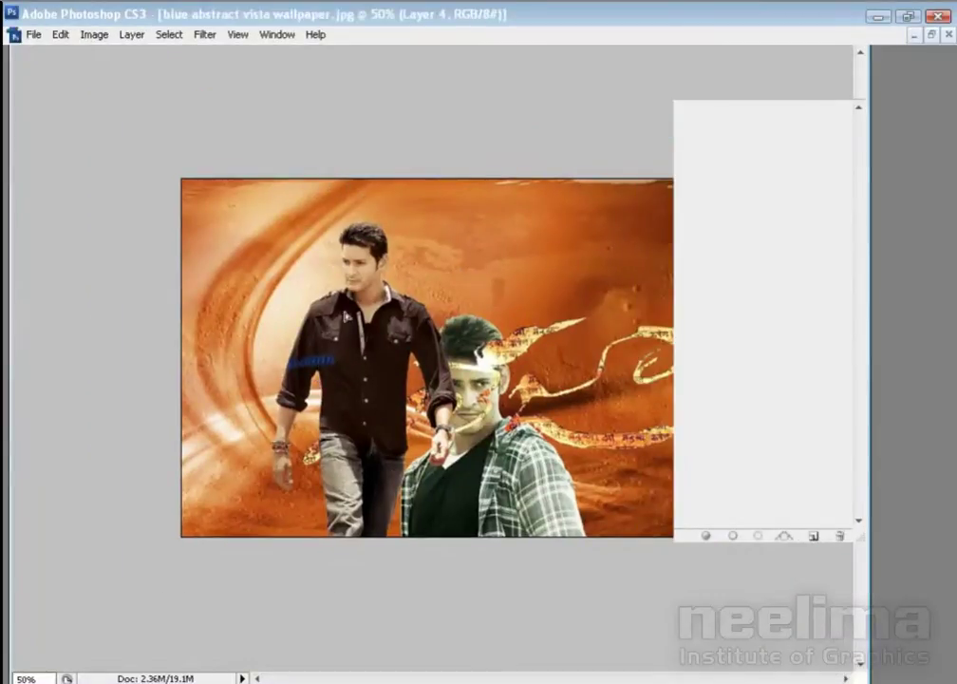
pyautogui.moveTo(316, 376); pyautogui.dragTo(347, 324)
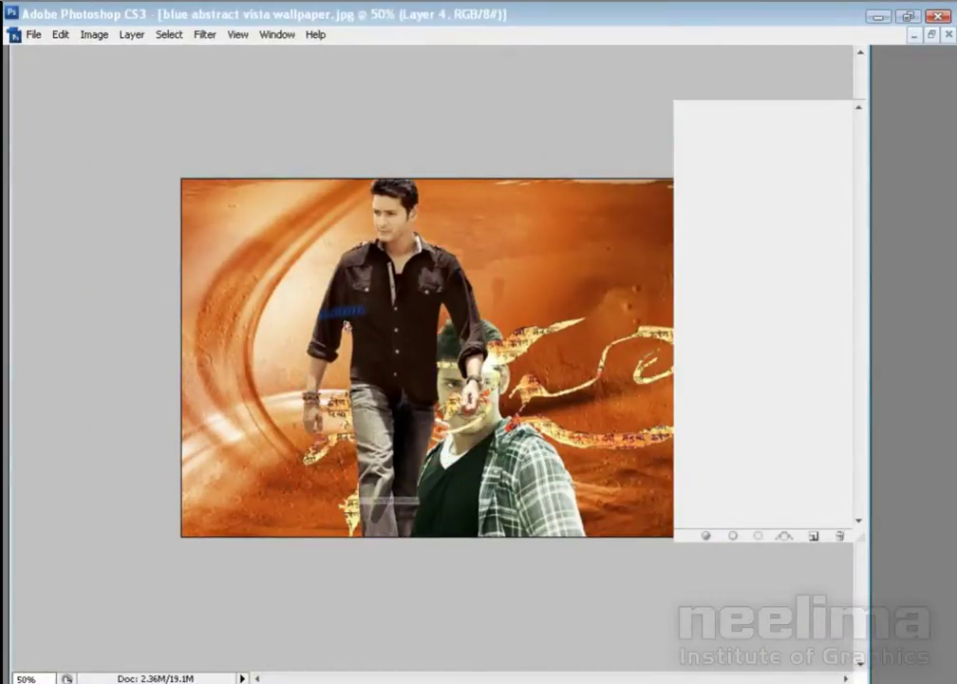
pyautogui.moveTo(284, 273); pyautogui.dragTo(395, 342)
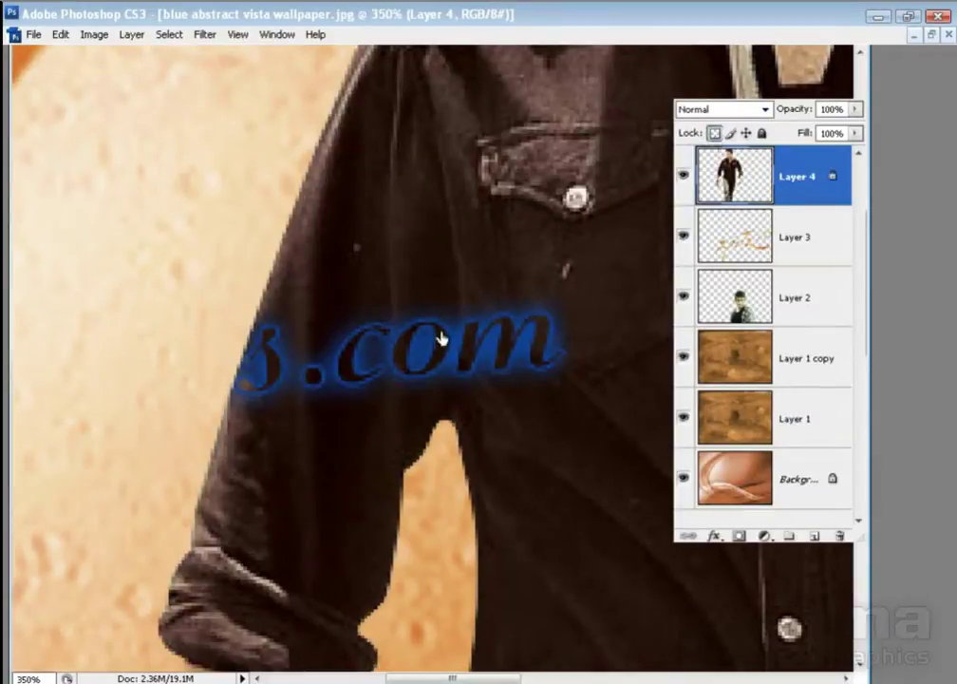
# - Clone-stamp out the watermark's first letter and the dot of .com on the shirt
pyautogui.moveTo(396, 317); pyautogui.dragTo(417, 301)
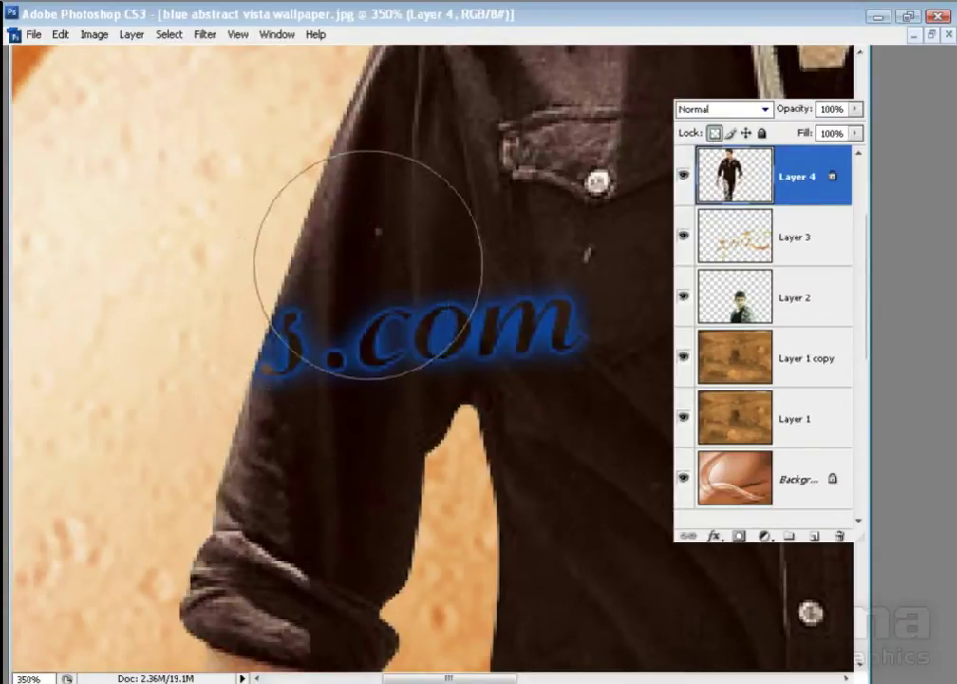
pyautogui.press('[')
pyautogui.press('[')
pyautogui.press('[')
pyautogui.click(376, 230)
pyautogui.click(285, 306)
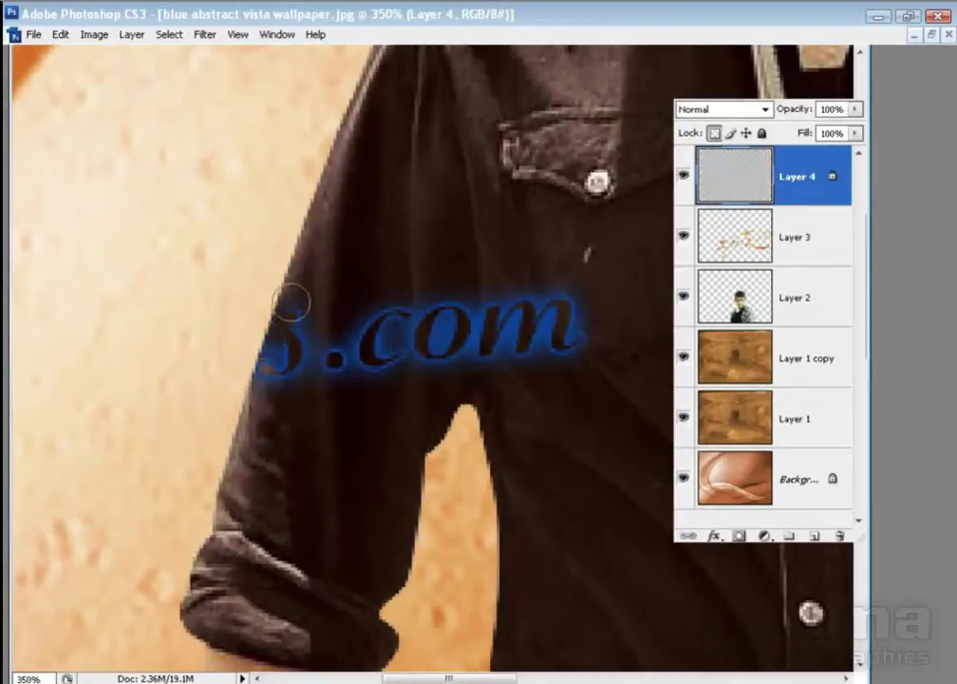
pyautogui.click(255, 376)
pyautogui.moveTo(259, 394)
pyautogui.mouseDown()
pyautogui.moveTo(269, 367)
pyautogui.moveTo(288, 364)
pyautogui.mouseUp()
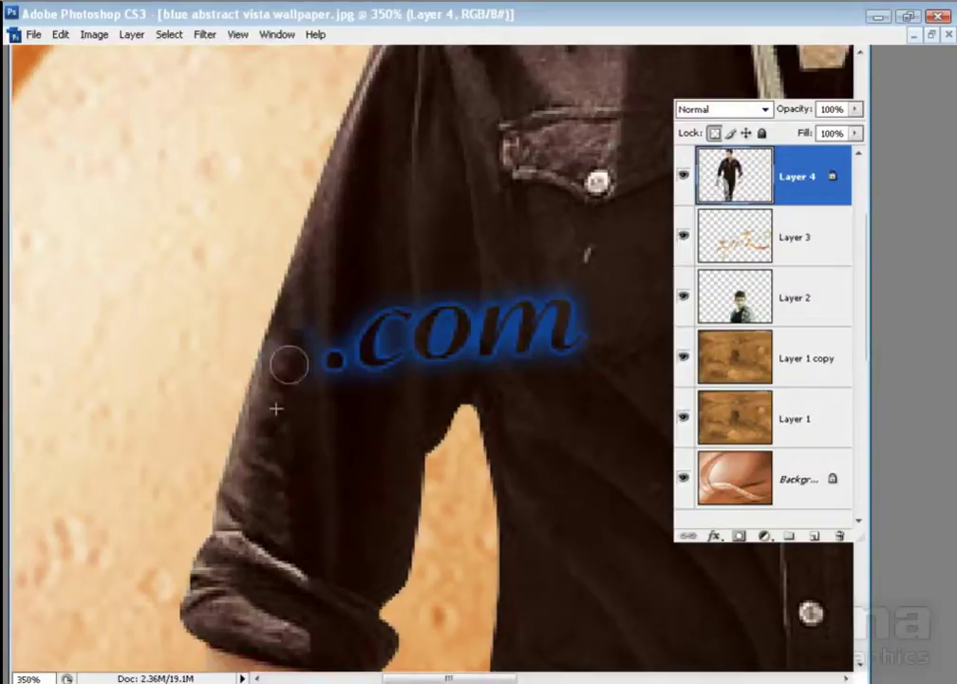
pyautogui.keyDown('alt'); pyautogui.click(327, 417); pyautogui.keyUp('alt')
pyautogui.moveTo(330, 354)
pyautogui.mouseDown()
pyautogui.moveTo(418, 359)
pyautogui.moveTo(369, 342)
pyautogui.mouseUp()
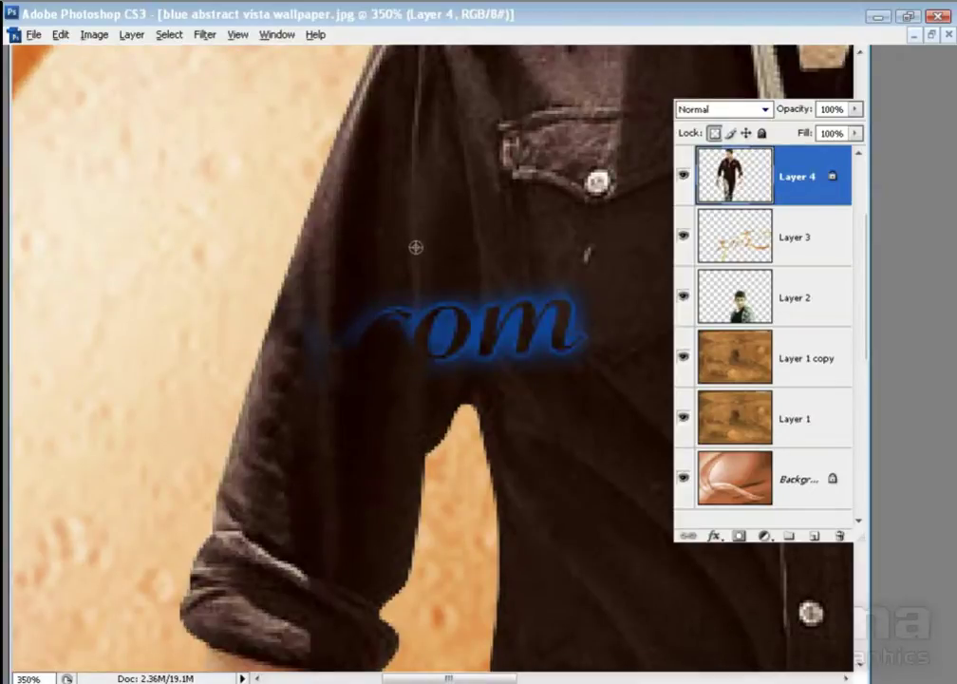
# - Clone over the remaining c, o, m and blue glow, leaving plain dark fabric
pyautogui.moveTo(413, 323)
pyautogui.mouseDown()
pyautogui.moveTo(379, 314)
pyautogui.moveTo(374, 325)
pyautogui.moveTo(306, 343)
pyautogui.mouseUp()
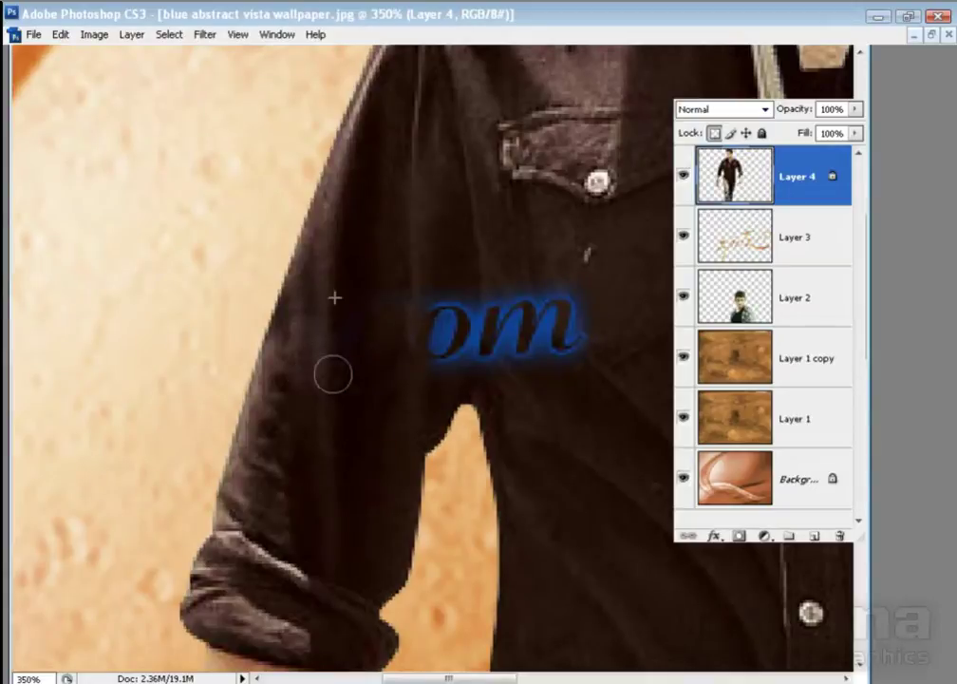
pyautogui.moveTo(430, 314)
pyautogui.mouseDown()
pyautogui.moveTo(445, 297)
pyautogui.moveTo(414, 297)
pyautogui.moveTo(568, 311)
pyautogui.moveTo(444, 325)
pyautogui.moveTo(562, 332)
pyautogui.moveTo(543, 288)
pyautogui.mouseUp()
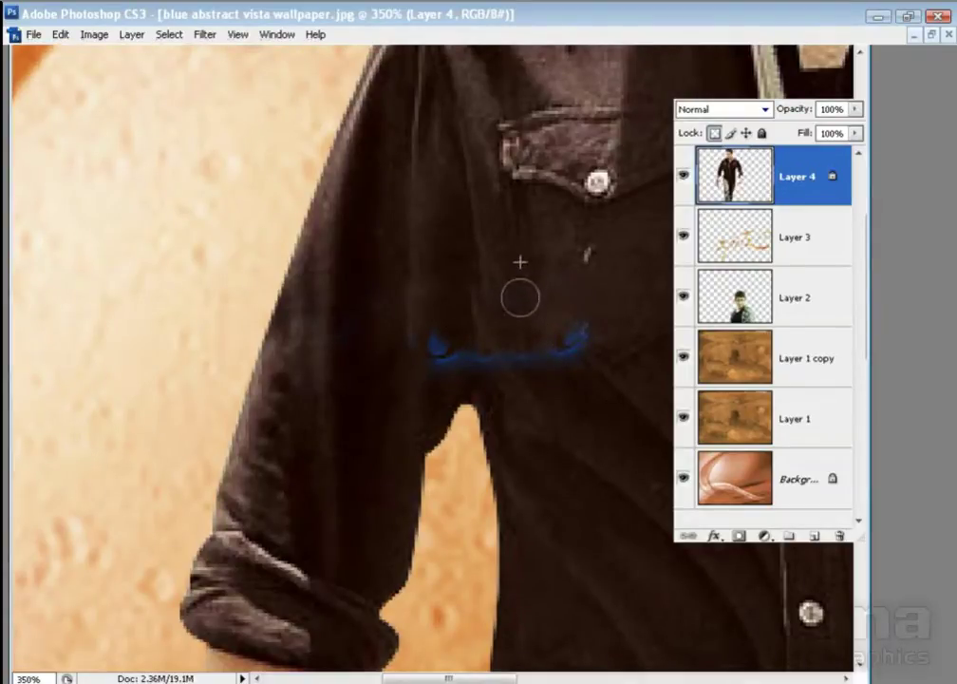
pyautogui.moveTo(568, 333)
pyautogui.mouseDown()
pyautogui.moveTo(583, 340)
pyautogui.moveTo(574, 334)
pyautogui.moveTo(542, 352)
pyautogui.mouseUp()
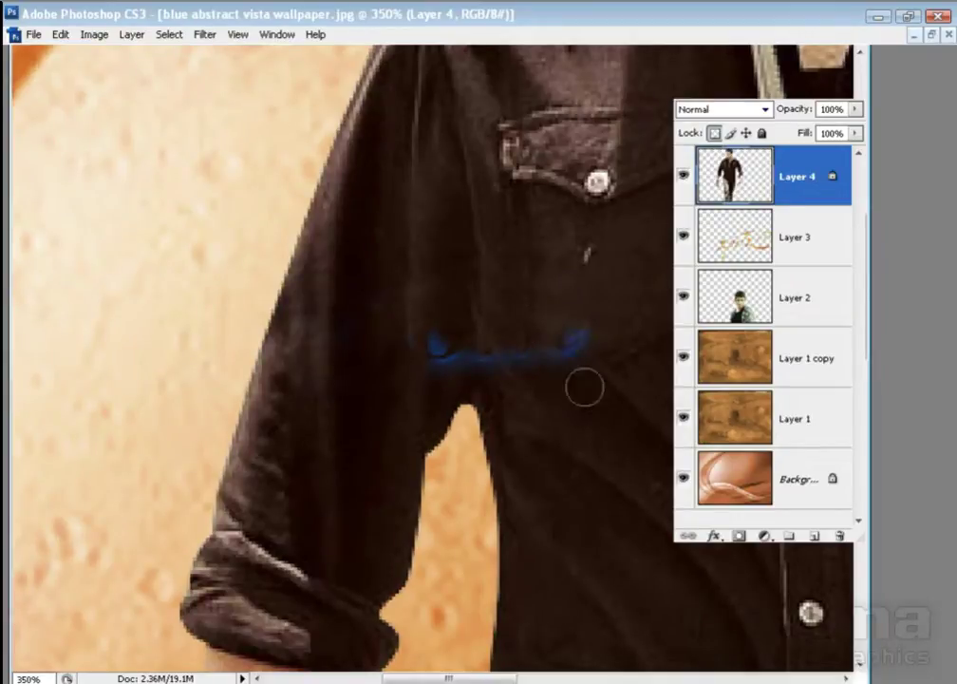
pyautogui.moveTo(584, 387); pyautogui.dragTo(545, 346)
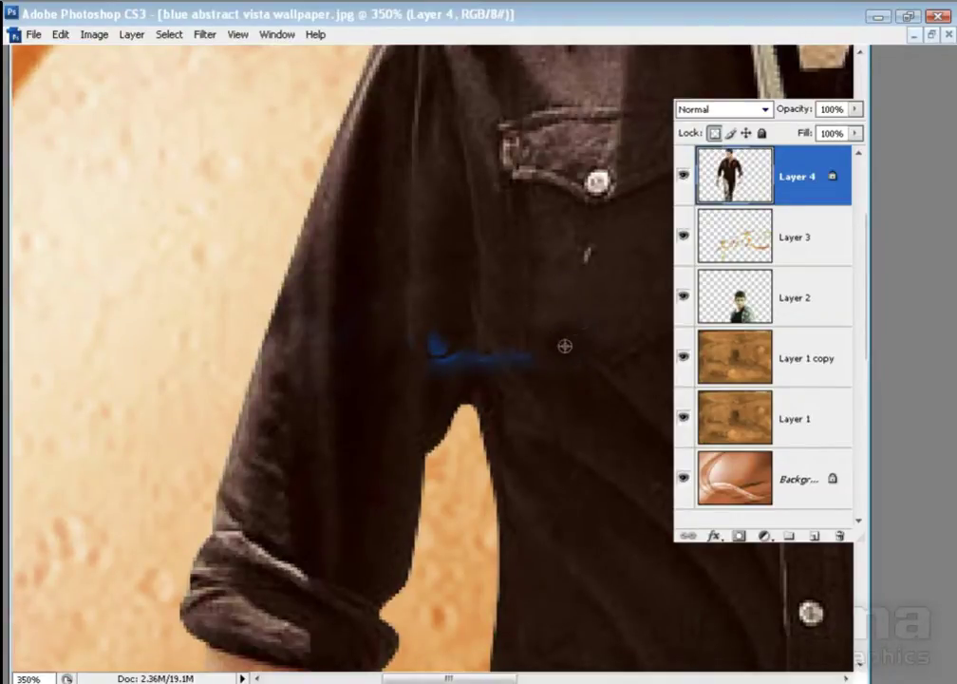
pyautogui.moveTo(588, 335)
pyautogui.mouseDown()
pyautogui.moveTo(562, 359)
pyautogui.moveTo(481, 359)
pyautogui.moveTo(462, 339)
pyautogui.moveTo(455, 363)
pyautogui.moveTo(434, 327)
pyautogui.moveTo(439, 366)
pyautogui.moveTo(511, 359)
pyautogui.moveTo(494, 342)
pyautogui.mouseUp()
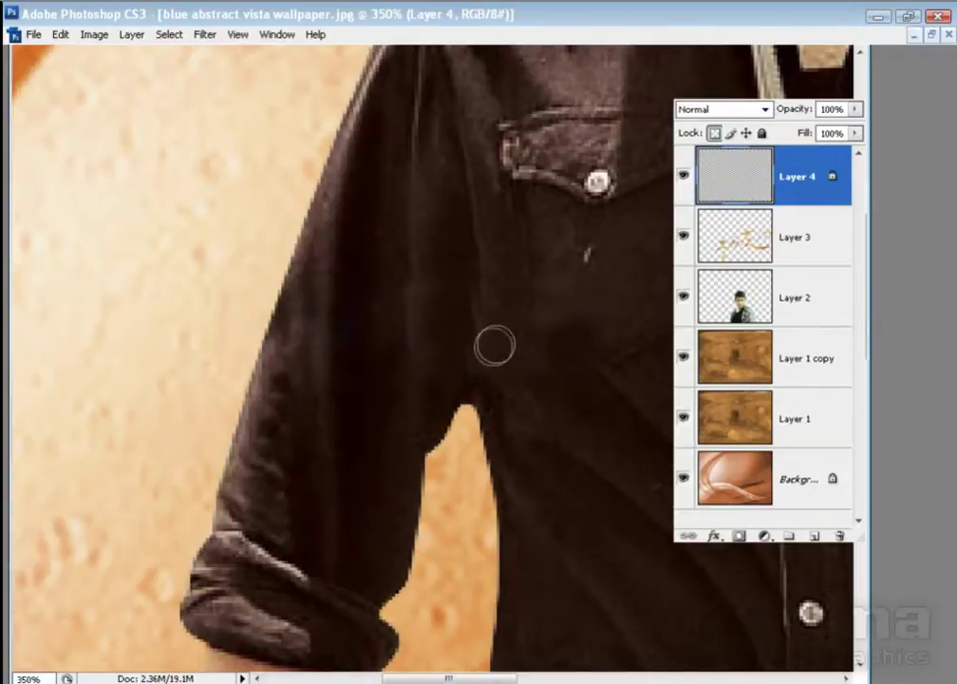
pyautogui.moveTo(351, 326); pyautogui.dragTo(472, 363)
pyautogui.hotkey('ctrl', '-')
pyautogui.hotkey('ctrl', '-')
pyautogui.hotkey('ctrl', '-')
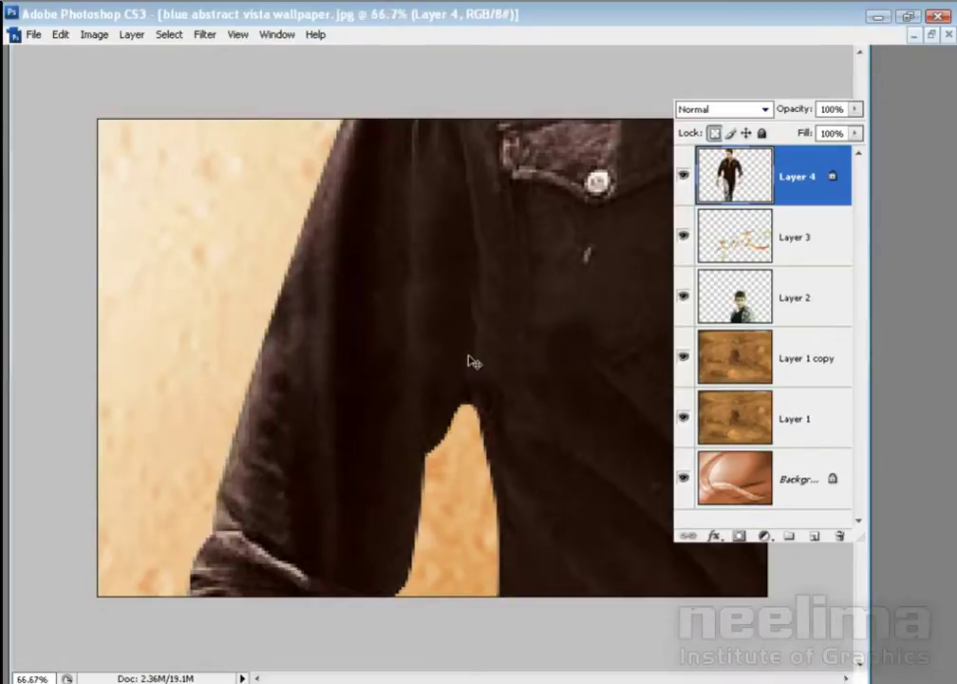
# - Move the walking man (Layer 4) higher on the poster and zoom into his jeans
pyautogui.moveTo(380, 285); pyautogui.dragTo(422, 427)
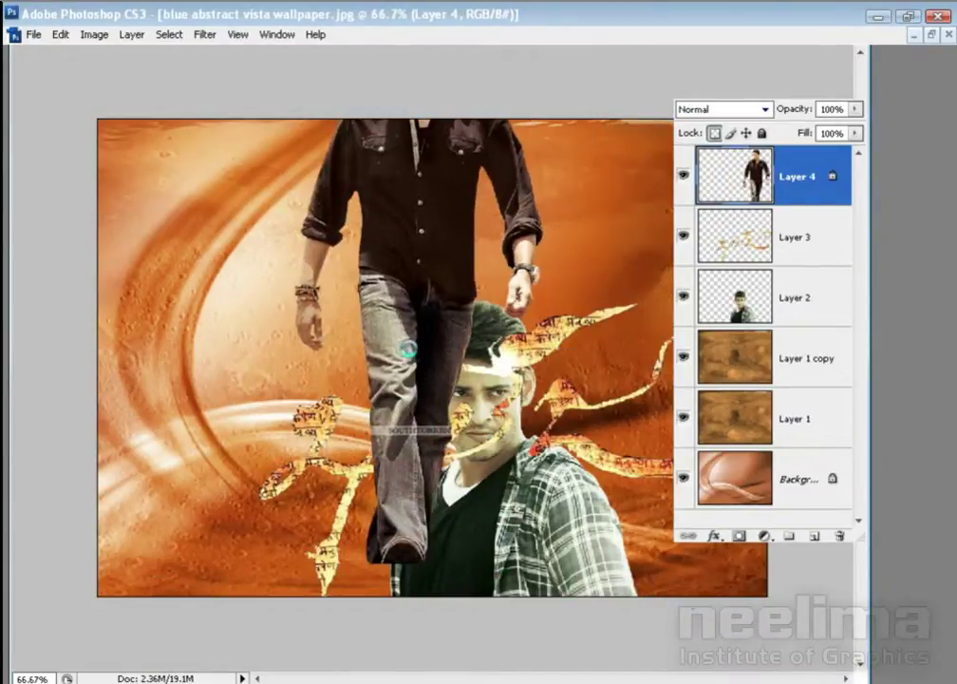
pyautogui.moveTo(418, 368)
pyautogui.mouseDown()
pyautogui.moveTo(358, 402)
pyautogui.moveTo(473, 448)
pyautogui.mouseUp()
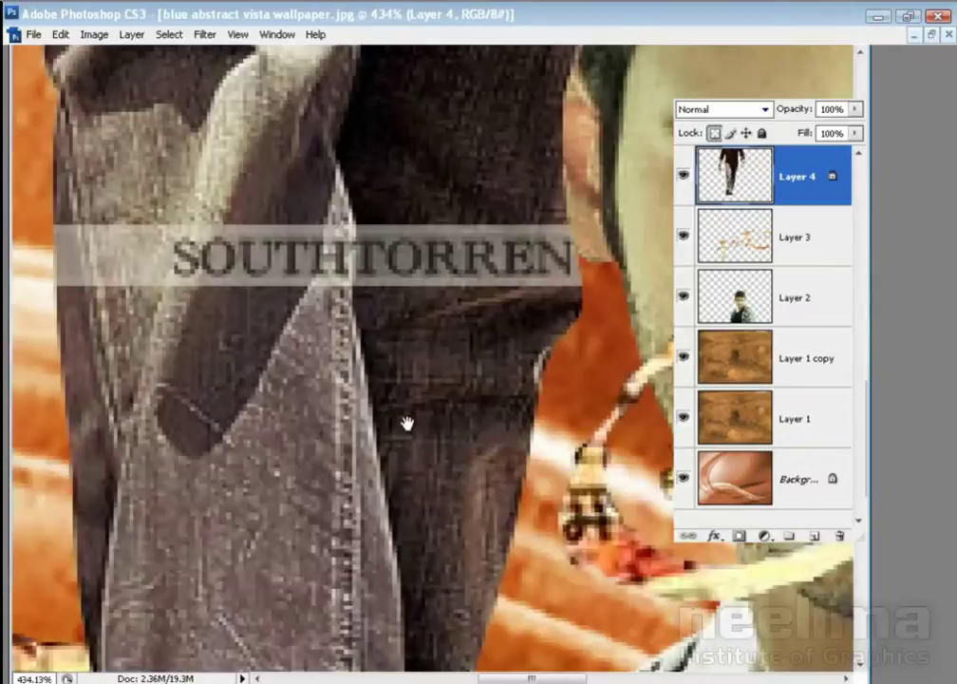
pyautogui.scroll(3, 406, 423)
pyautogui.scroll(1, 419, 445)
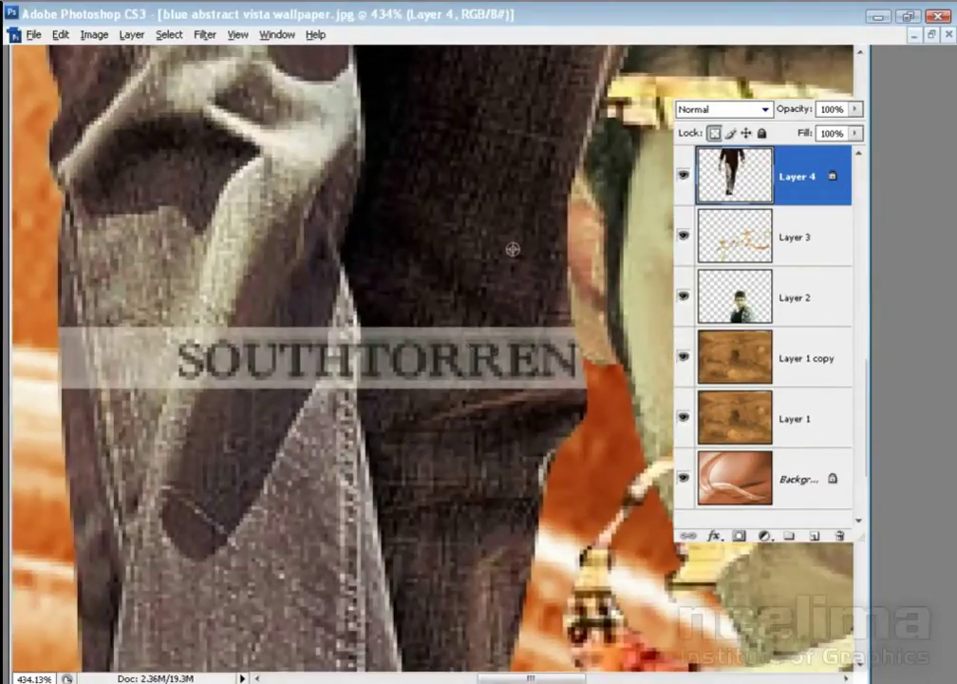
# - Clone-stamp away the SOUTHTORREN watermark strip on the jeans, then zoom back out
pyautogui.moveTo(541, 334)
pyautogui.mouseDown()
pyautogui.moveTo(560, 362)
pyautogui.moveTo(513, 321)
pyautogui.moveTo(534, 369)
pyautogui.moveTo(470, 321)
pyautogui.moveTo(406, 359)
pyautogui.moveTo(425, 355)
pyautogui.mouseUp()
pyautogui.moveTo(419, 301)
pyautogui.mouseDown()
pyautogui.moveTo(395, 342)
pyautogui.moveTo(384, 340)
pyautogui.moveTo(380, 374)
pyautogui.moveTo(431, 369)
pyautogui.moveTo(380, 342)
pyautogui.mouseUp()
pyautogui.keyDown('alt'); pyautogui.click(223, 426); pyautogui.keyUp('alt')
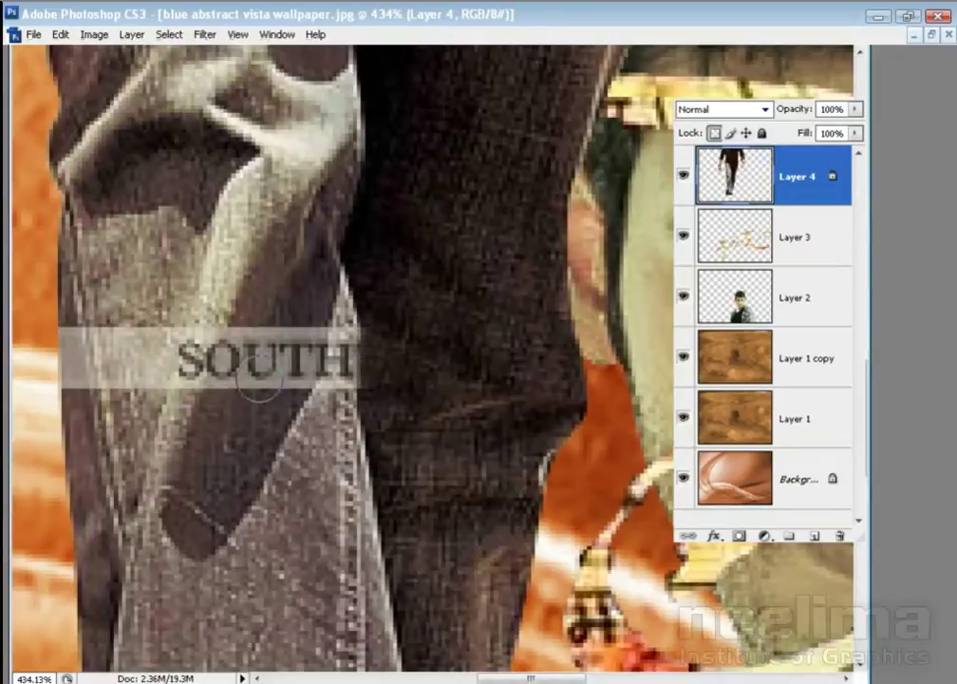
pyautogui.moveTo(252, 401)
pyautogui.mouseDown()
pyautogui.moveTo(267, 367)
pyautogui.moveTo(264, 382)
pyautogui.moveTo(263, 335)
pyautogui.moveTo(294, 314)
pyautogui.moveTo(277, 347)
pyautogui.moveTo(299, 325)
pyautogui.moveTo(284, 376)
pyautogui.mouseUp()
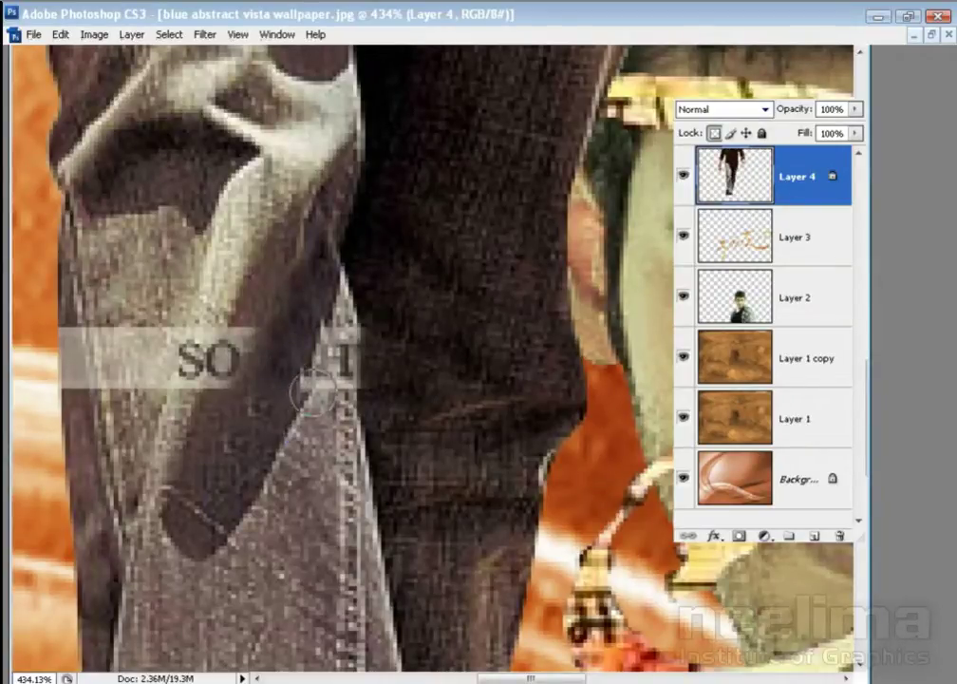
pyautogui.moveTo(319, 365)
pyautogui.mouseDown()
pyautogui.moveTo(320, 320)
pyautogui.moveTo(277, 364)
pyautogui.mouseUp()
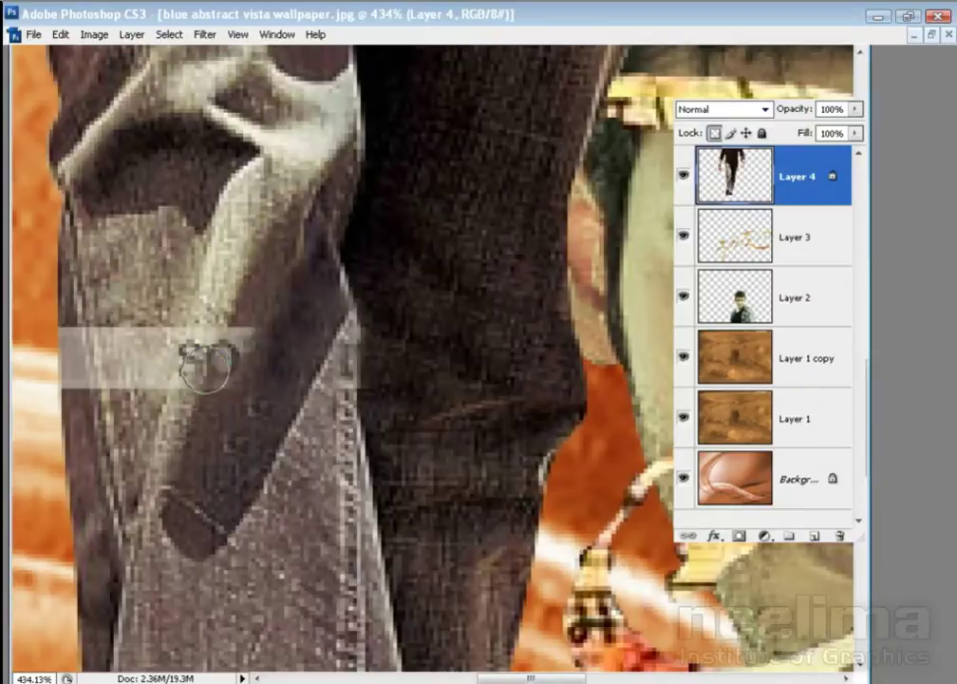
pyautogui.moveTo(203, 300); pyautogui.dragTo(213, 347)
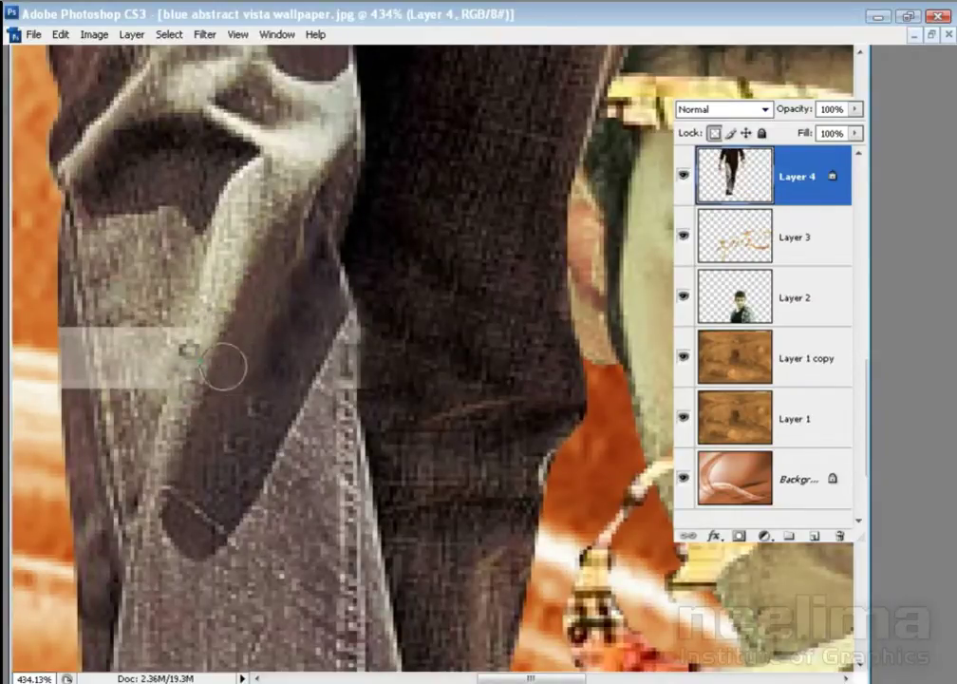
pyautogui.moveTo(188, 320); pyautogui.dragTo(131, 349)
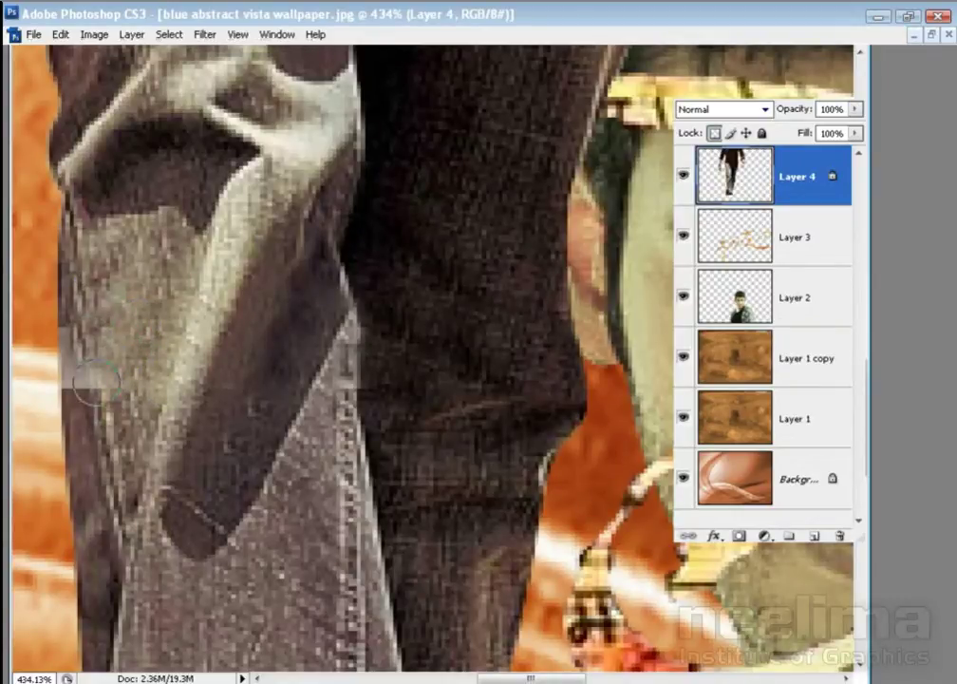
pyautogui.moveTo(95, 379); pyautogui.dragTo(64, 325)
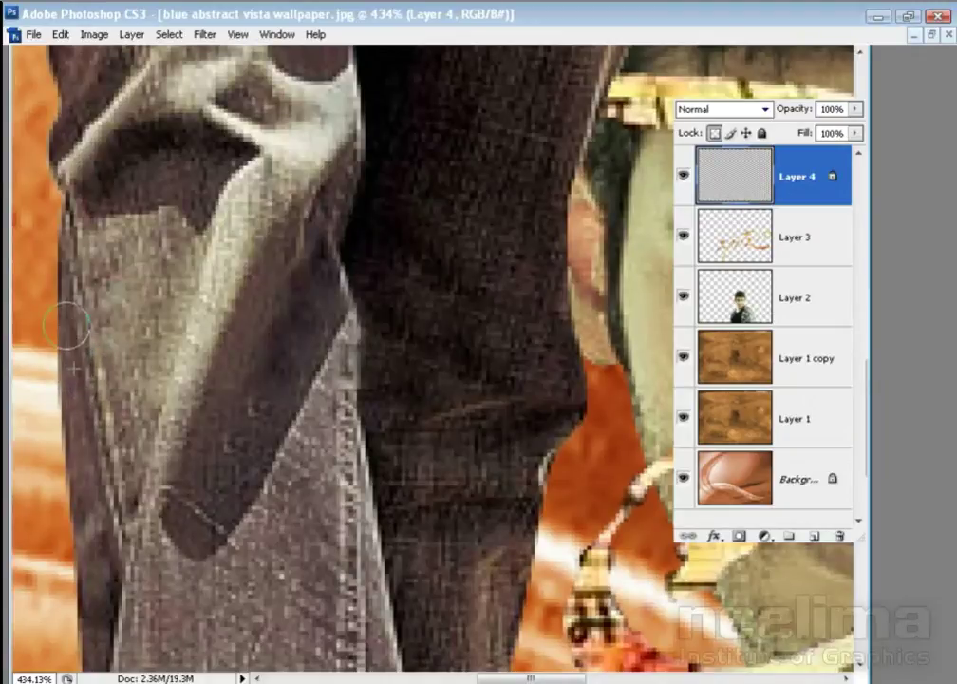
pyautogui.hotkey('ctrl', '-')
pyautogui.hotkey('ctrl', '-')
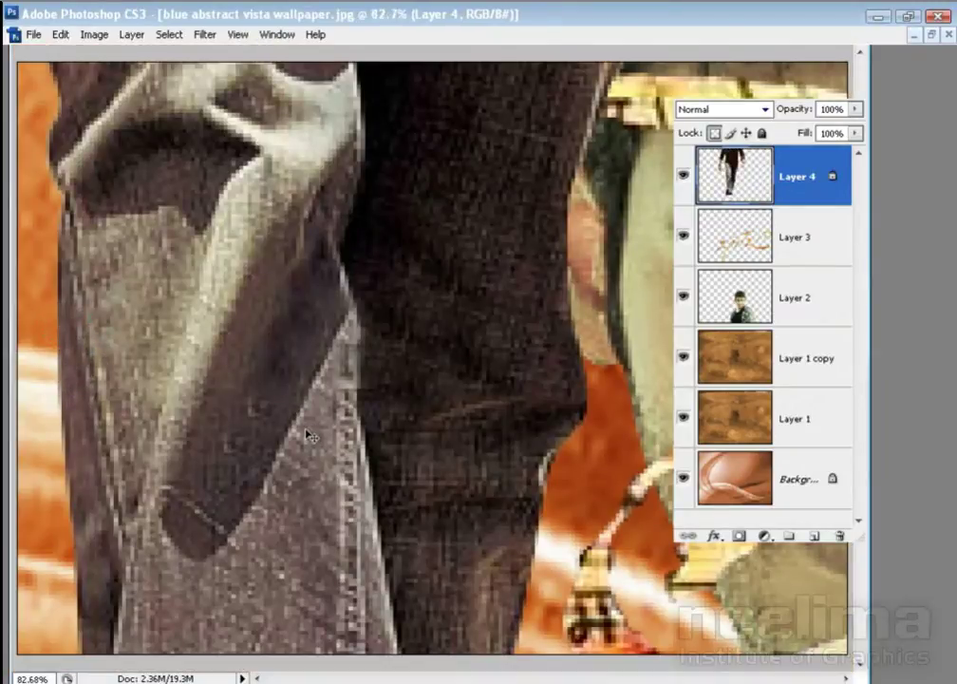
pyautogui.hotkey('ctrl', '-')
pyautogui.hotkey('ctrl', '-')
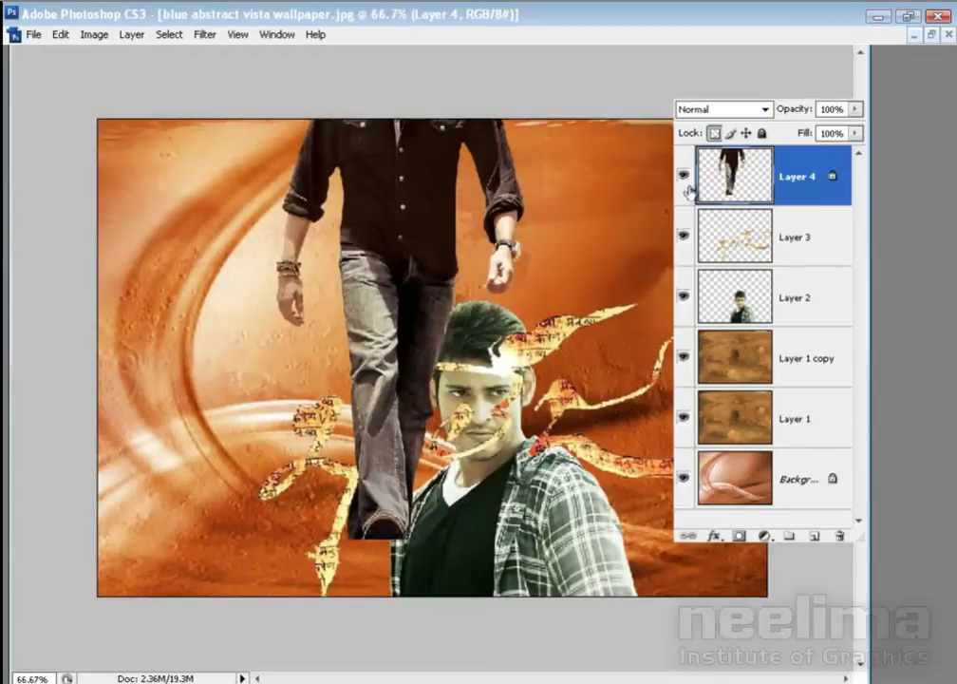
# - Hide Layers 4 and 3, then move the portrait (Layer 2) up-left and zoom on its shirt
pyautogui.click(684, 179)
pyautogui.click(684, 238)
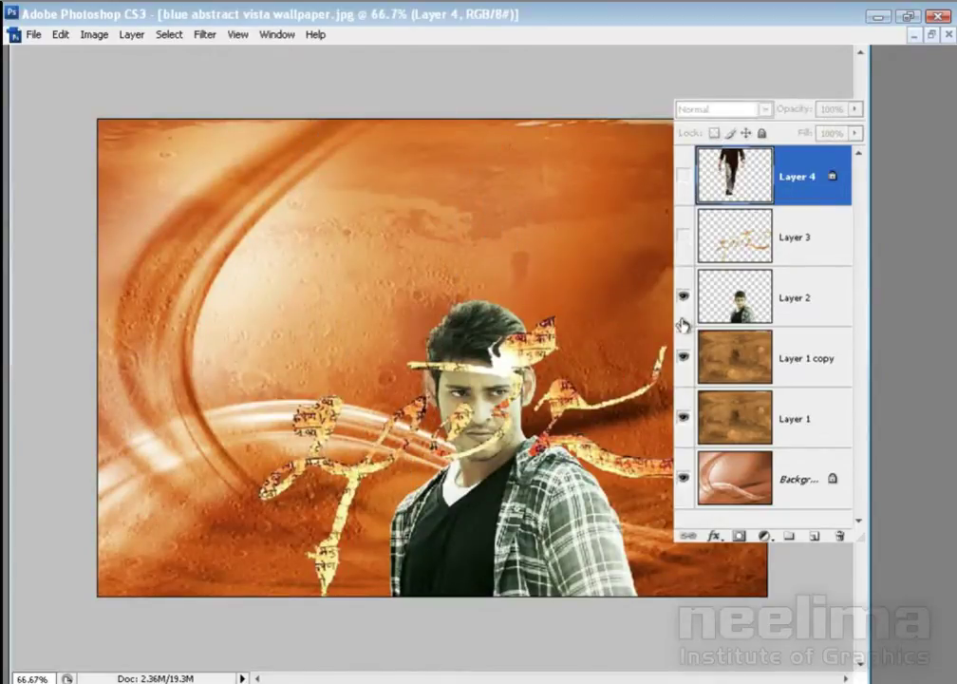
pyautogui.click(690, 300)
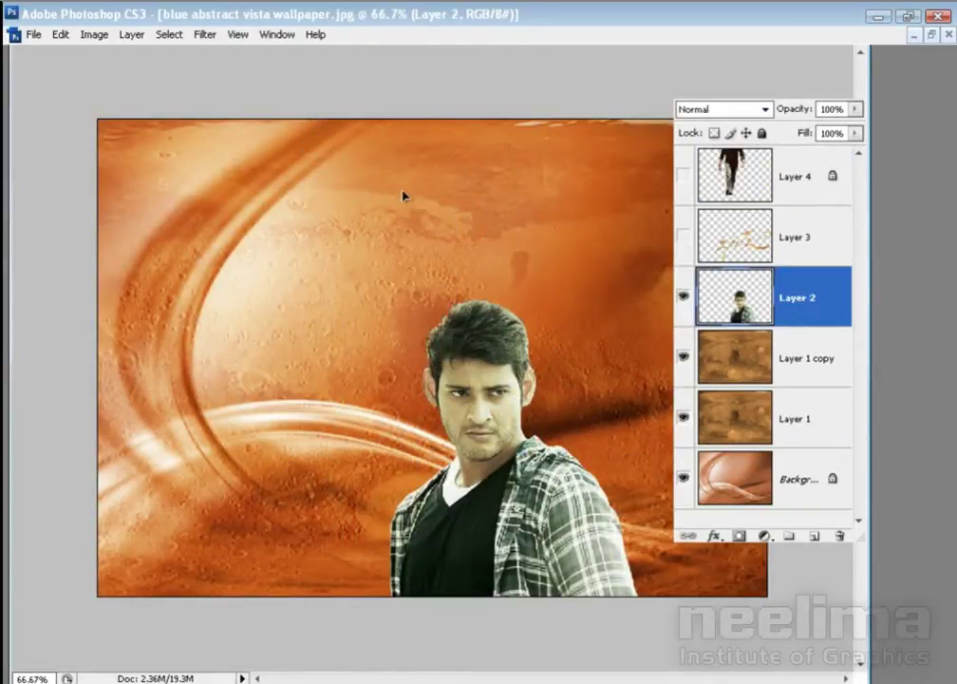
pyautogui.moveTo(403, 196); pyautogui.dragTo(358, 302)
pyautogui.moveTo(455, 374)
pyautogui.mouseDown()
pyautogui.moveTo(539, 423)
pyautogui.moveTo(411, 316)
pyautogui.mouseUp()
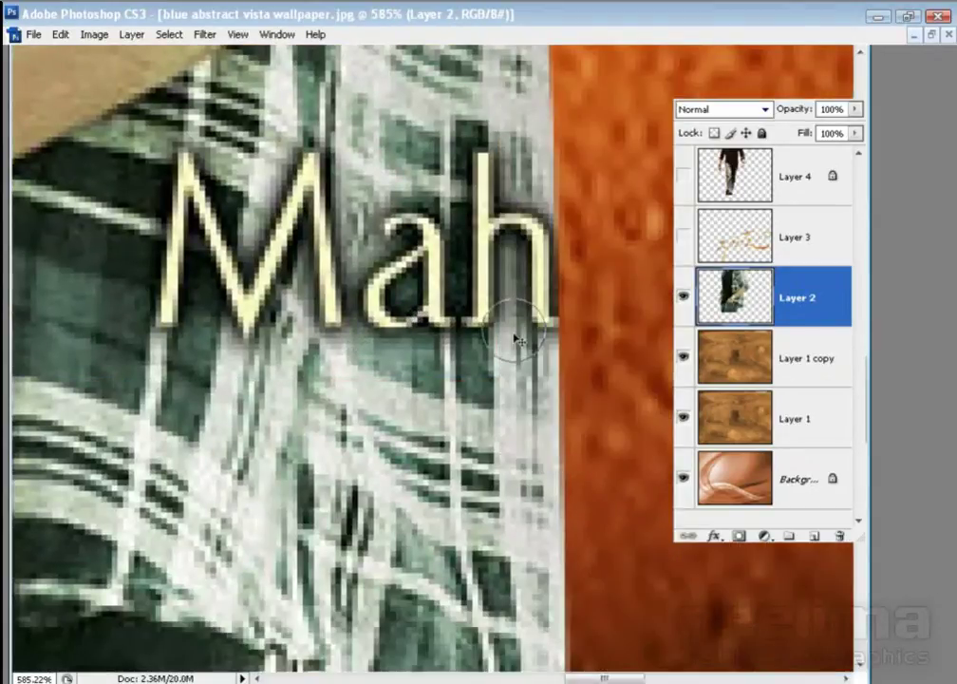
pyautogui.hotkey('ctrl', '-')
pyautogui.hotkey('ctrl', '-')
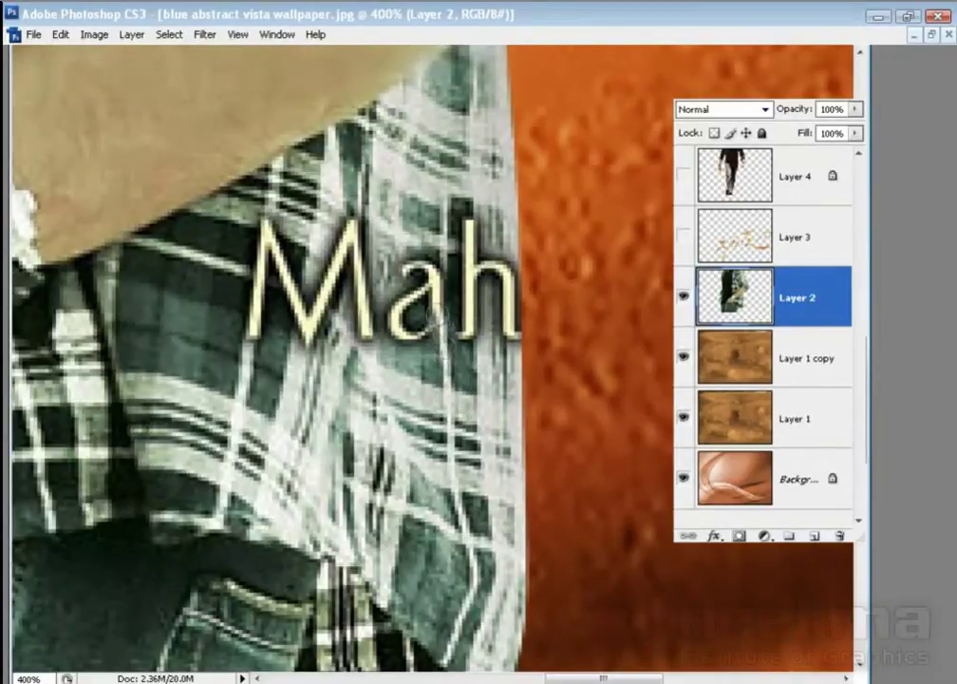
# - Paint out the letter between M and h on the plaid shirt, then fit the poster
pyautogui.moveTo(443, 347)
pyautogui.mouseDown()
pyautogui.moveTo(465, 348)
pyautogui.moveTo(465, 313)
pyautogui.mouseUp()
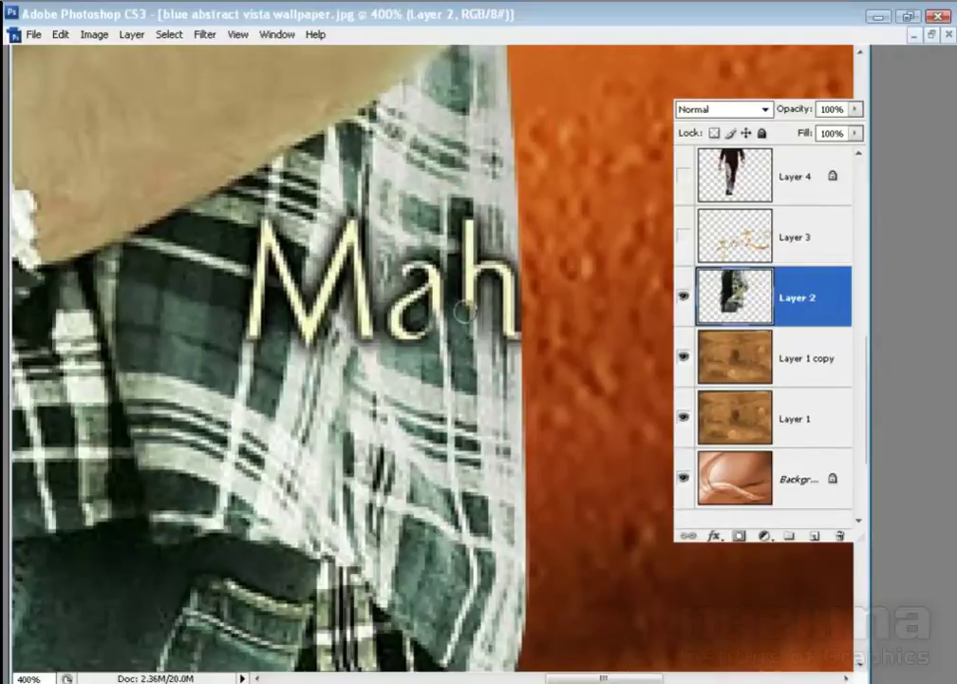
pyautogui.moveTo(474, 370); pyautogui.dragTo(476, 366)
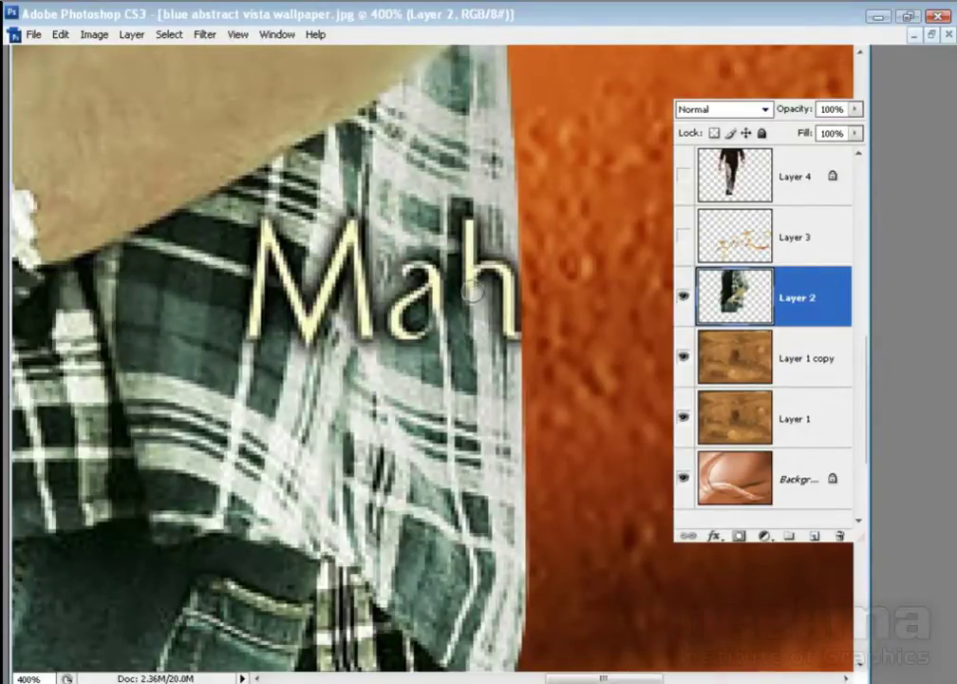
pyautogui.moveTo(470, 320); pyautogui.dragTo(469, 299)
pyautogui.moveTo(522, 432); pyautogui.dragTo(486, 379)
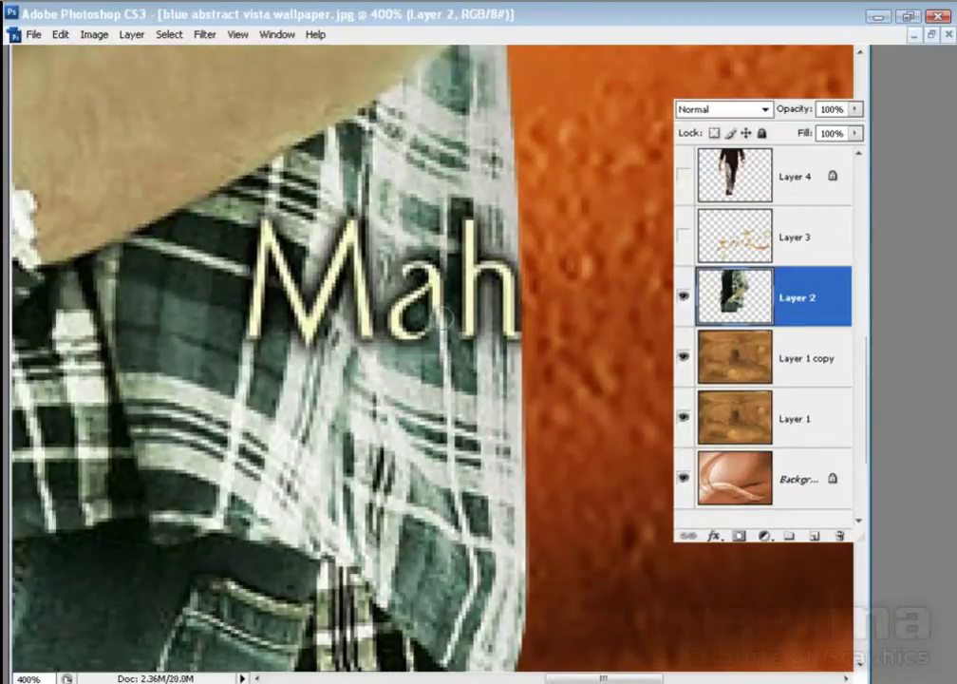
pyautogui.moveTo(441, 306); pyautogui.dragTo(441, 245)
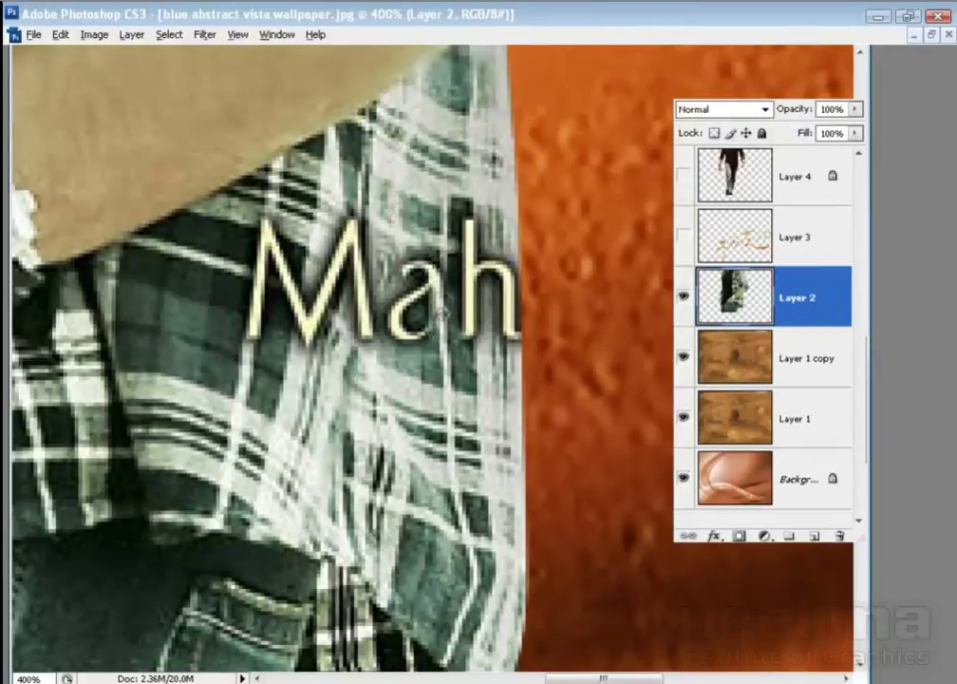
pyautogui.moveTo(442, 313)
pyautogui.mouseDown()
pyautogui.moveTo(444, 254)
pyautogui.moveTo(428, 353)
pyautogui.moveTo(389, 328)
pyautogui.moveTo(412, 316)
pyautogui.moveTo(414, 343)
pyautogui.mouseUp()
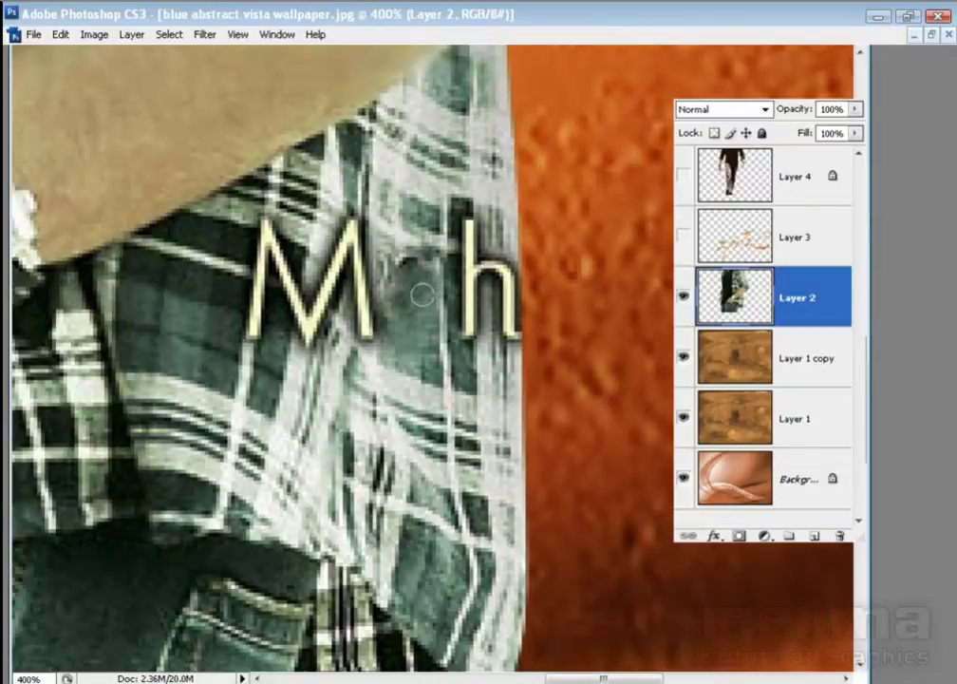
pyautogui.moveTo(418, 287)
pyautogui.mouseDown()
pyautogui.moveTo(417, 301)
pyautogui.moveTo(403, 264)
pyautogui.mouseUp()
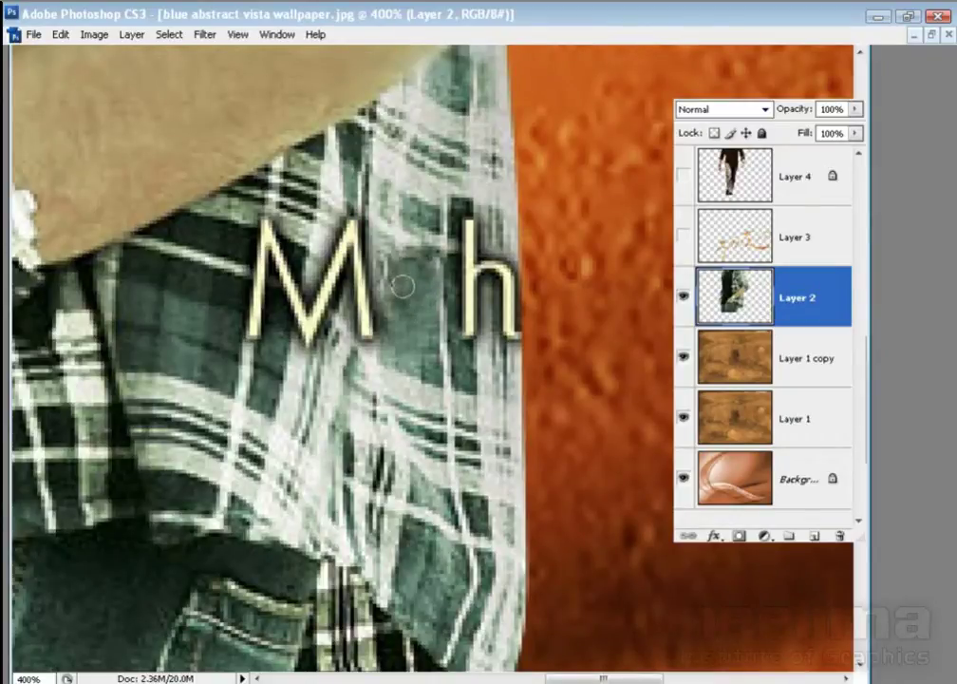
pyautogui.moveTo(359, 266); pyautogui.dragTo(363, 335)
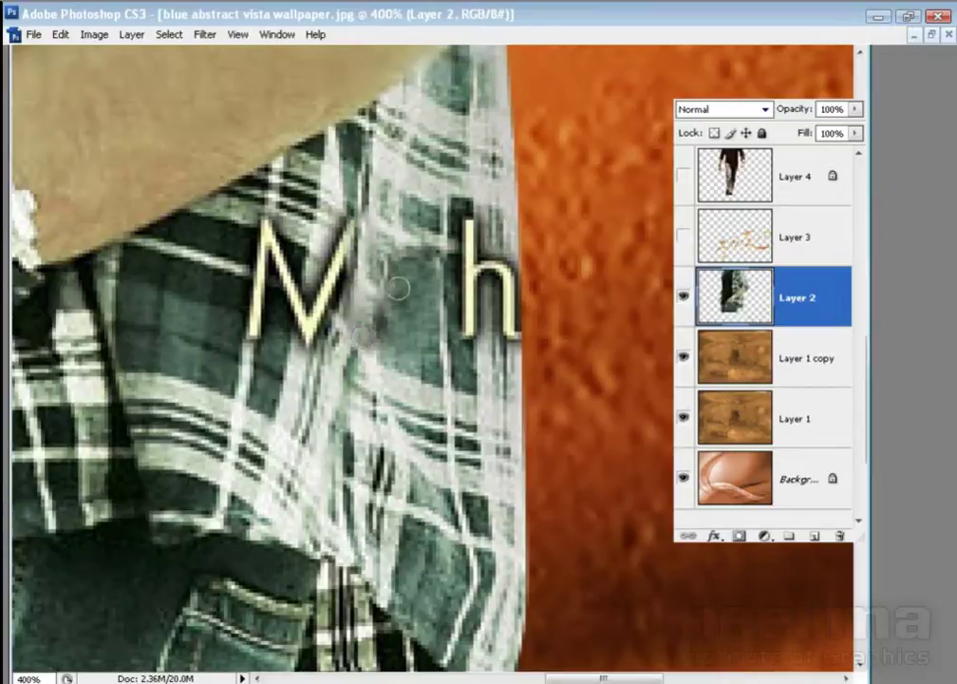
pyautogui.moveTo(371, 327); pyautogui.dragTo(367, 289)
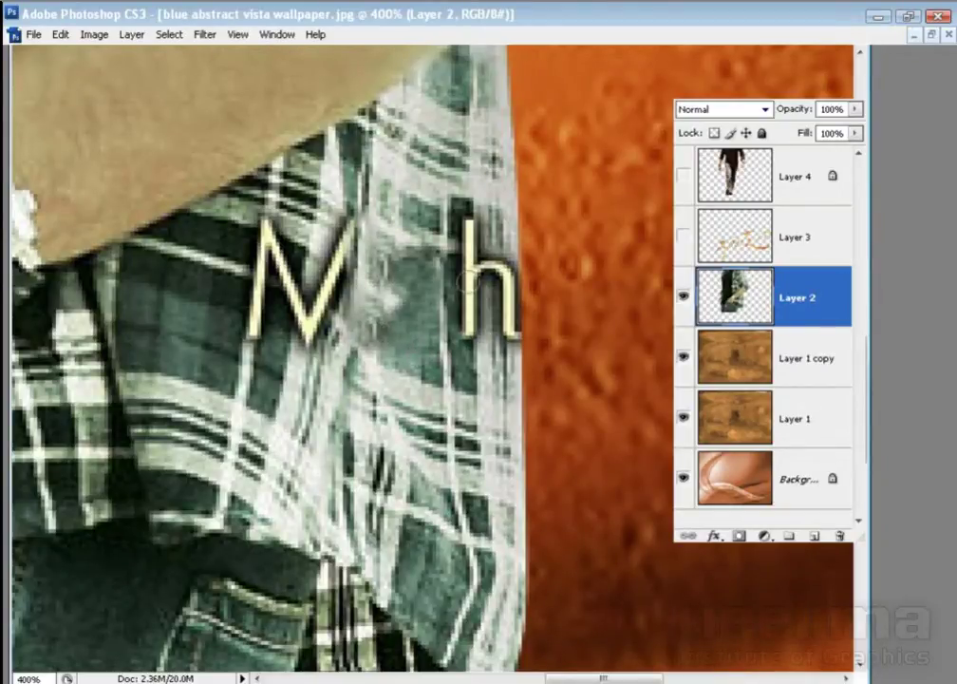
pyautogui.hotkey('ctrl', '0')
# - Place the man's portrait at the poster's right edge and scale it up
pyautogui.hotkey('ctrl', '-')
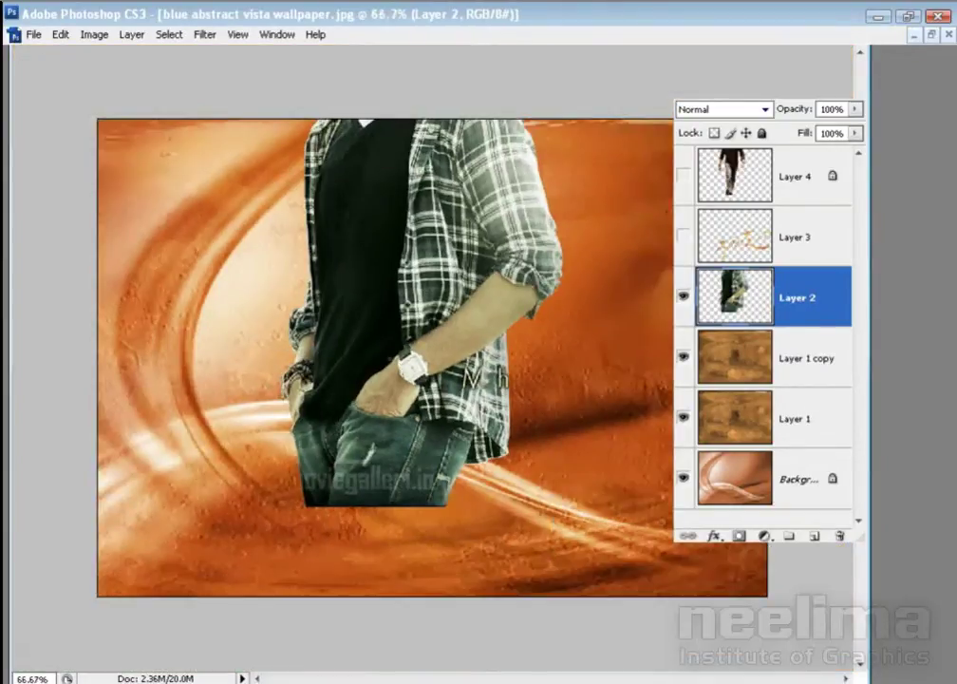
pyautogui.moveTo(553, 458); pyautogui.dragTo(462, 330)
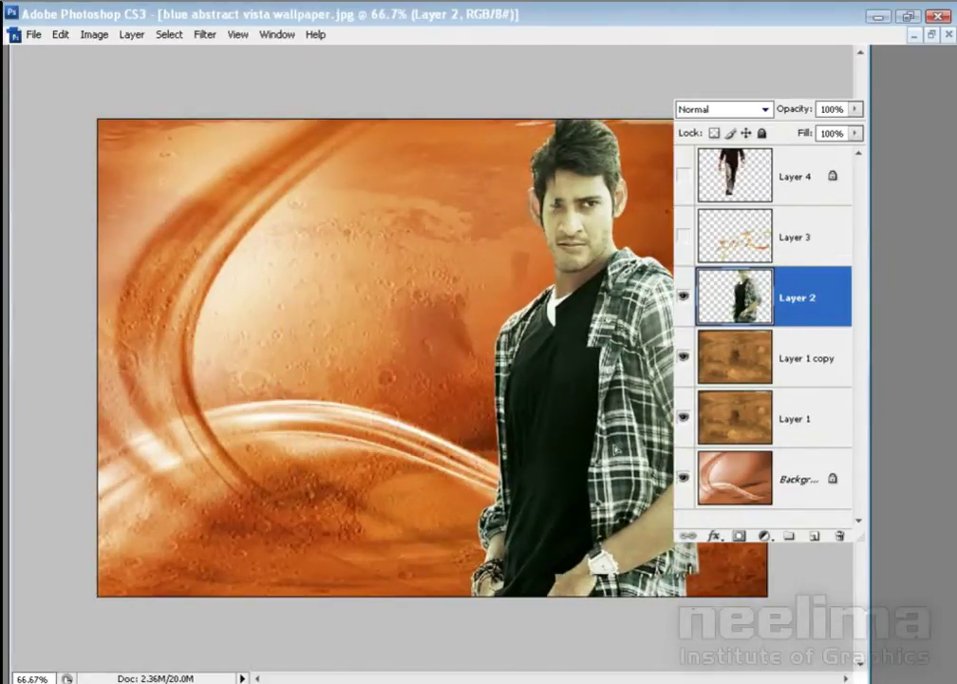
pyautogui.moveTo(553, 398); pyautogui.dragTo(619, 450)
pyautogui.moveTo(590, 391); pyautogui.dragTo(600, 410)
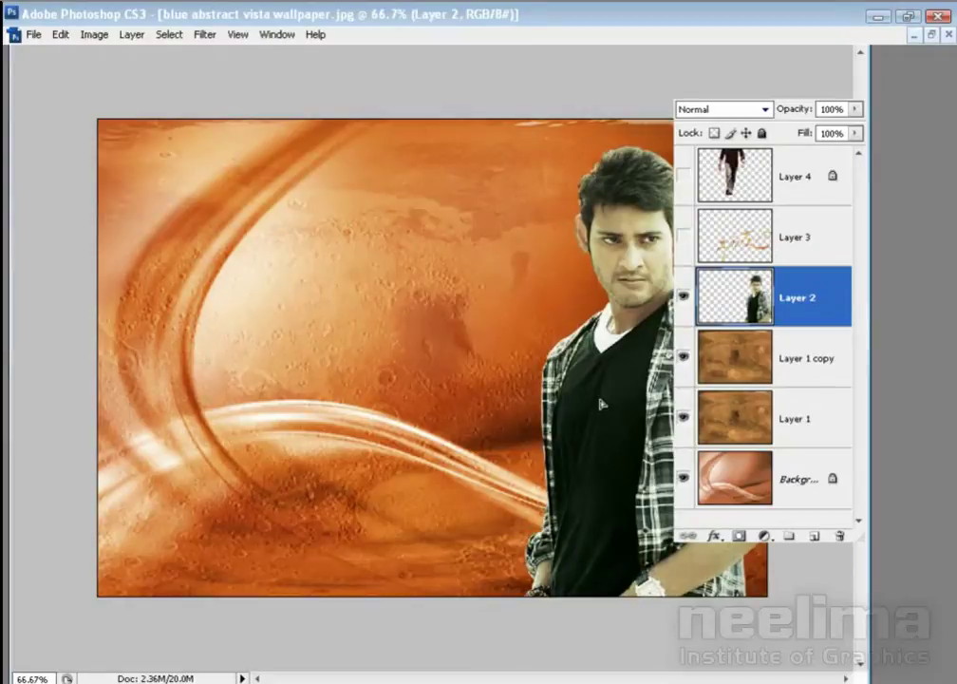
pyautogui.hotkey('ctrl', 't')
pyautogui.moveTo(506, 147); pyautogui.dragTo(503, 134)
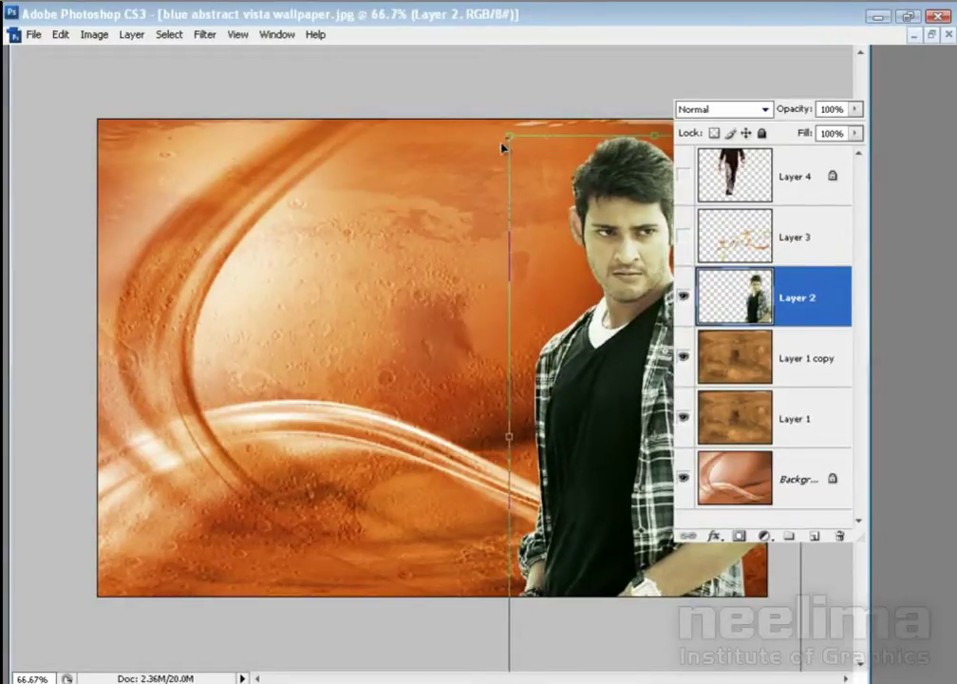
pyautogui.press('Return')
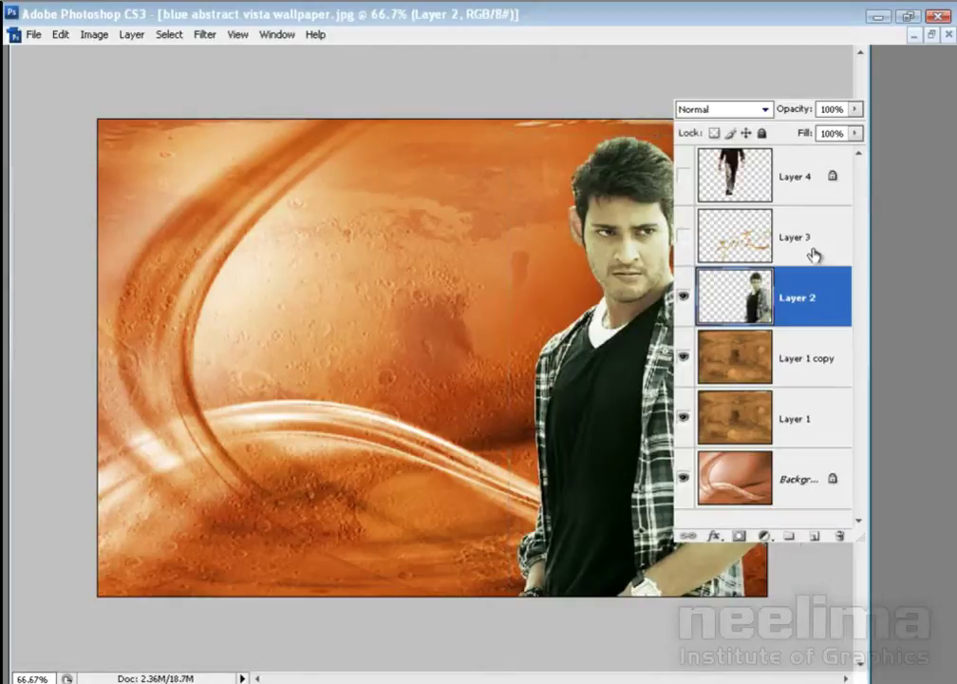
# - Show the Telugu title layer, shrink it and position it upper-centre
pyautogui.click(684, 236)
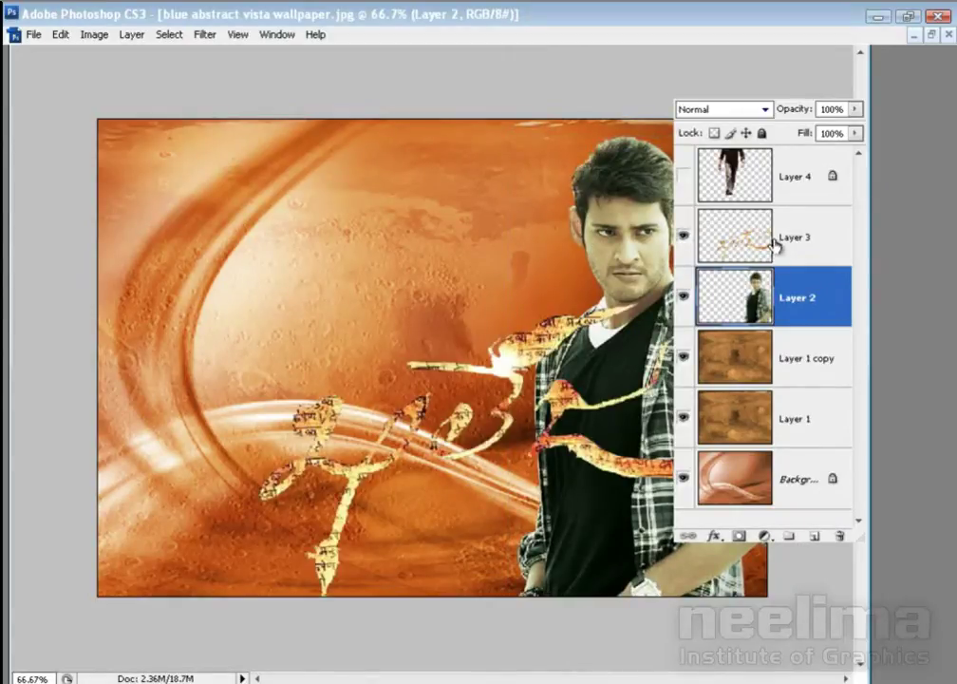
pyautogui.click(795, 236)
pyautogui.hotkey('ctrl', 't')
pyautogui.moveTo(437, 421); pyautogui.dragTo(522, 311)
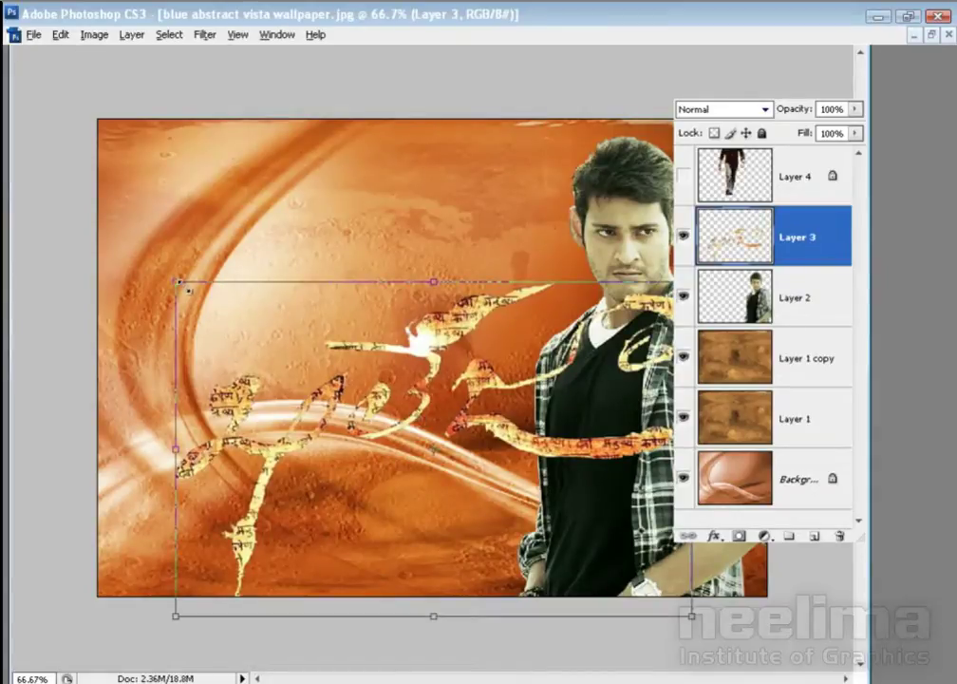
pyautogui.moveTo(176, 282); pyautogui.dragTo(288, 354)
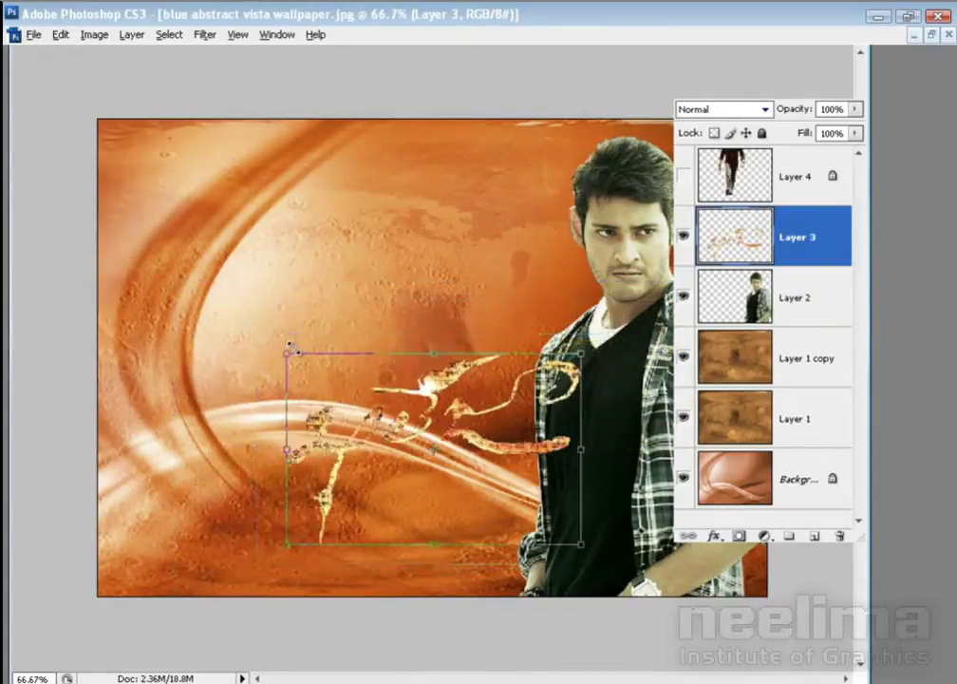
pyautogui.hotkey('ctrl', 'alt', 't')
pyautogui.moveTo(435, 414)
pyautogui.mouseDown()
pyautogui.moveTo(347, 342)
pyautogui.moveTo(405, 244)
pyautogui.mouseUp()
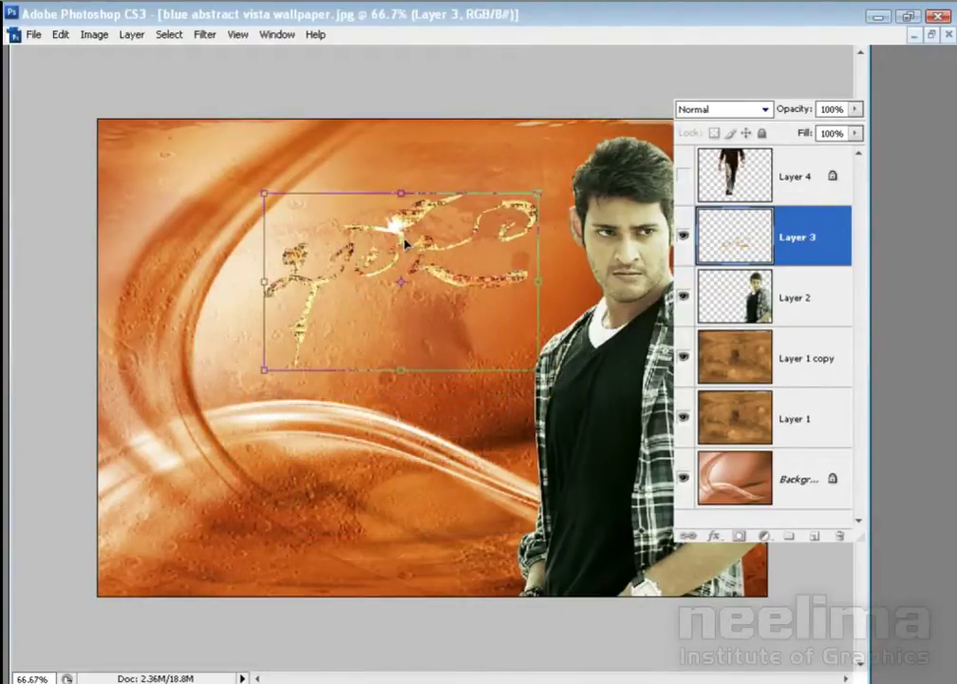
pyautogui.press('Return')
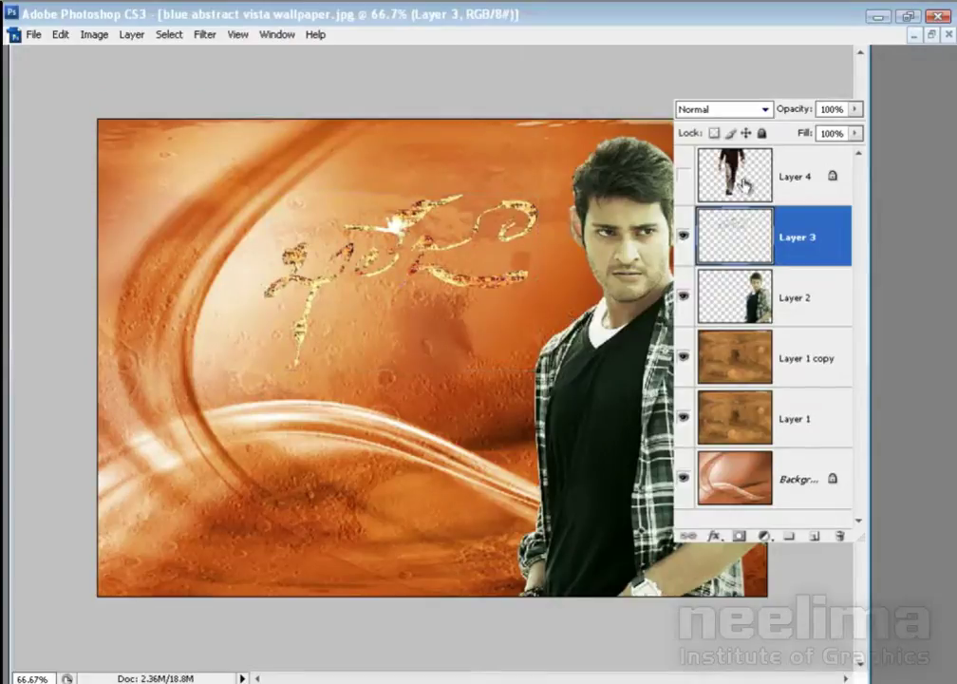
# - Show the walking man, shrink him onto the poster's left, and raise the title slightly
pyautogui.click(795, 175)
pyautogui.click(684, 176)
pyautogui.moveTo(429, 291); pyautogui.dragTo(219, 447)
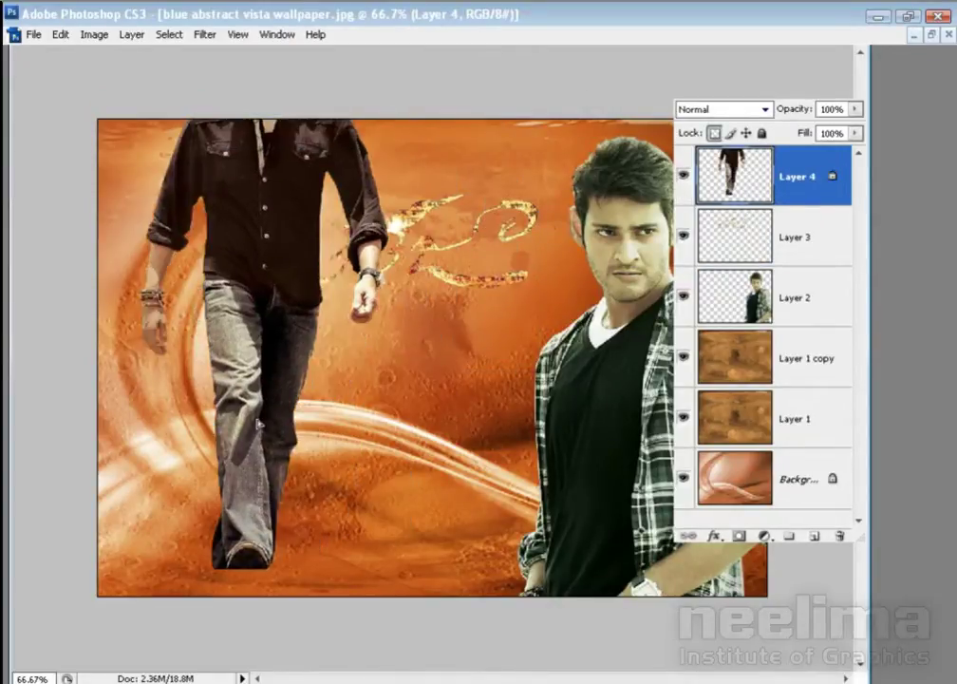
pyautogui.hotkey('ctrl', 't')
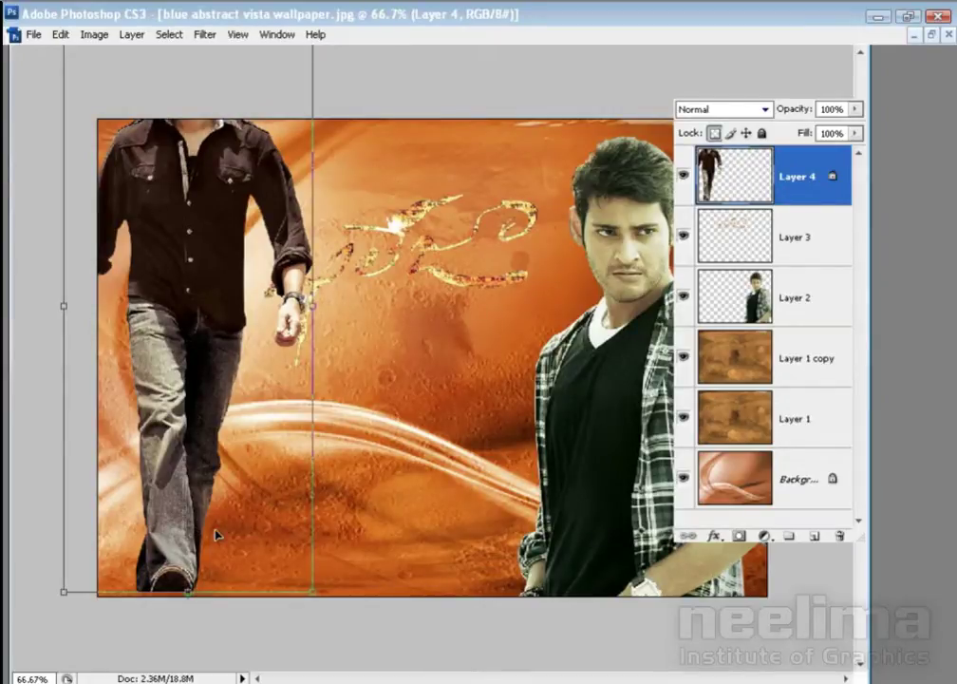
pyautogui.hotkey('ctrl', '0')
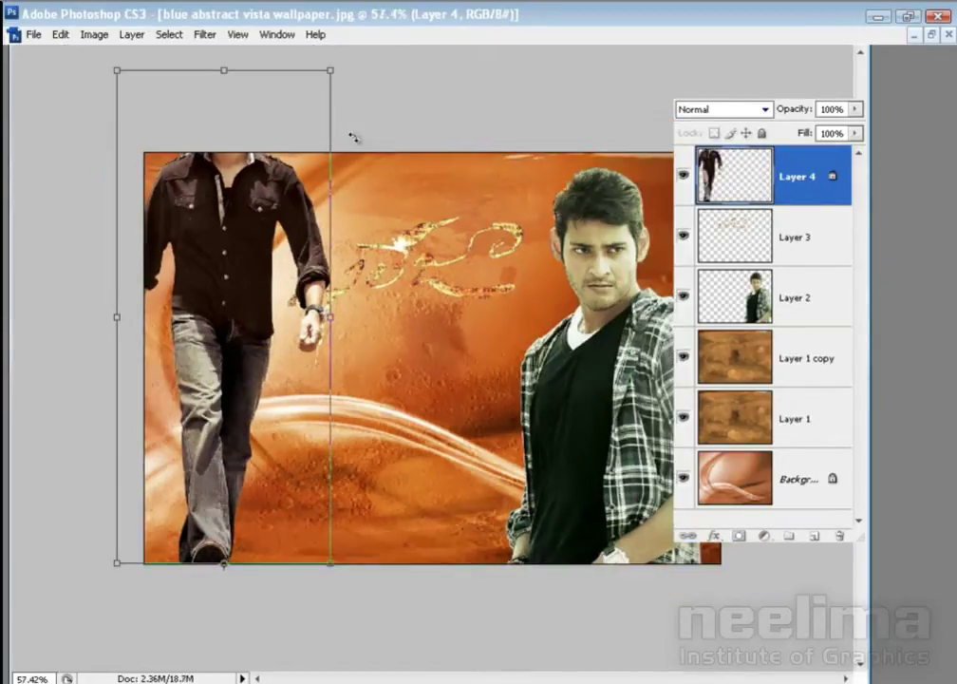
pyautogui.moveTo(331, 70); pyautogui.dragTo(285, 204)
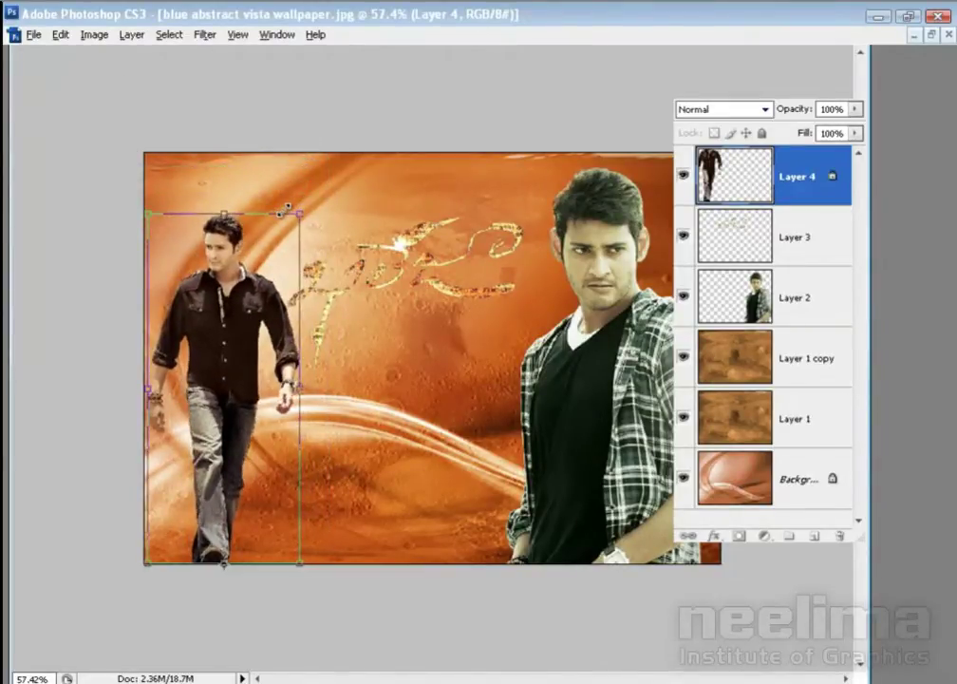
pyautogui.press('Return')
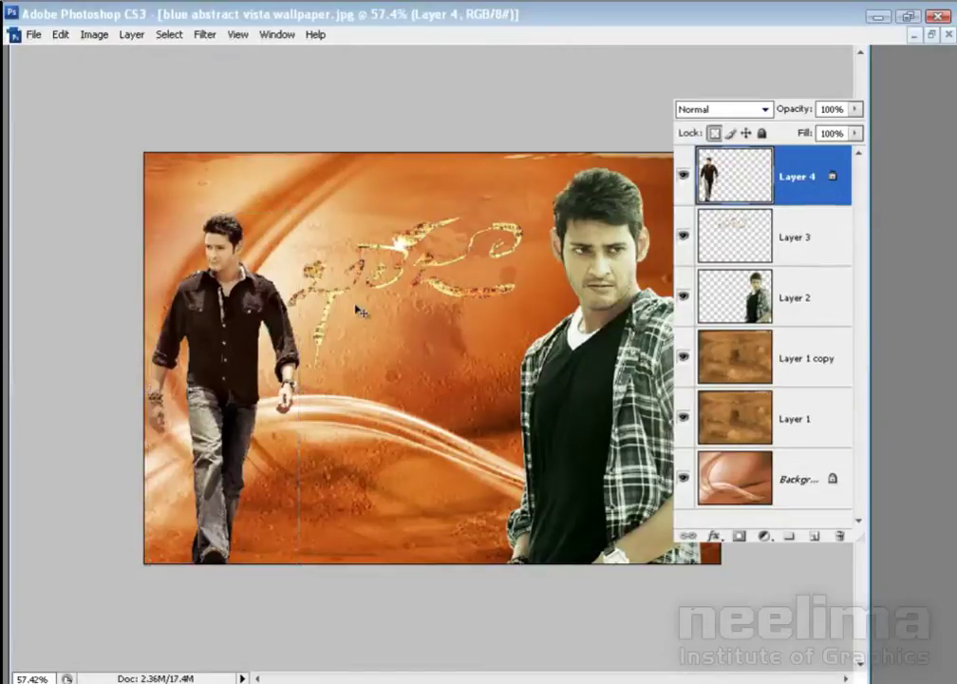
pyautogui.moveTo(335, 302); pyautogui.dragTo(349, 277)
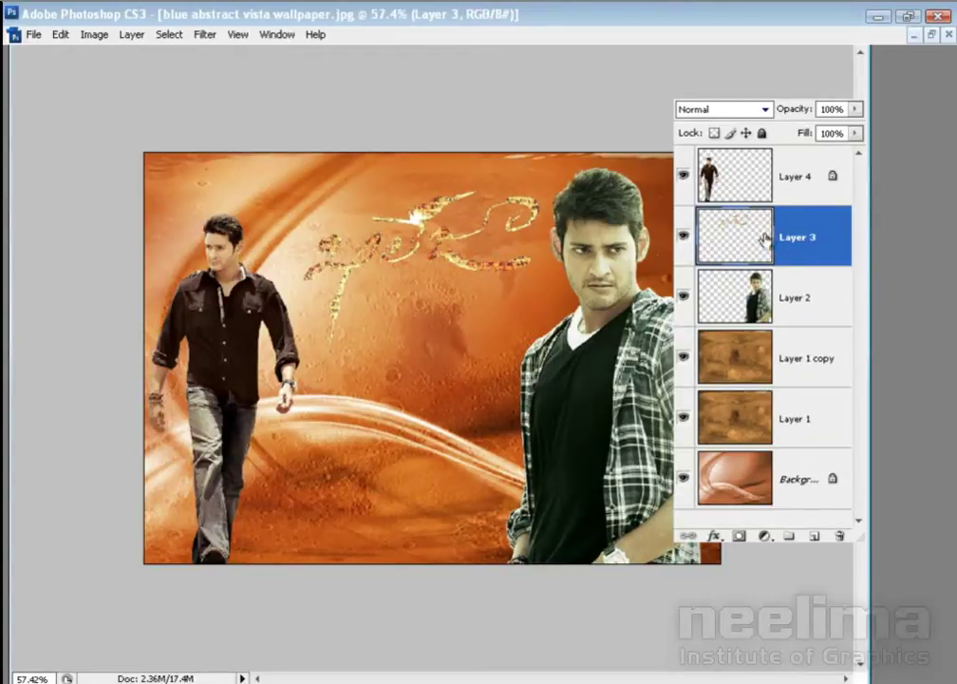
# - Add a drop shadow to the title with global light off and distance 0
pyautogui.doubleClick(761, 241)
pyautogui.click(498, 280)
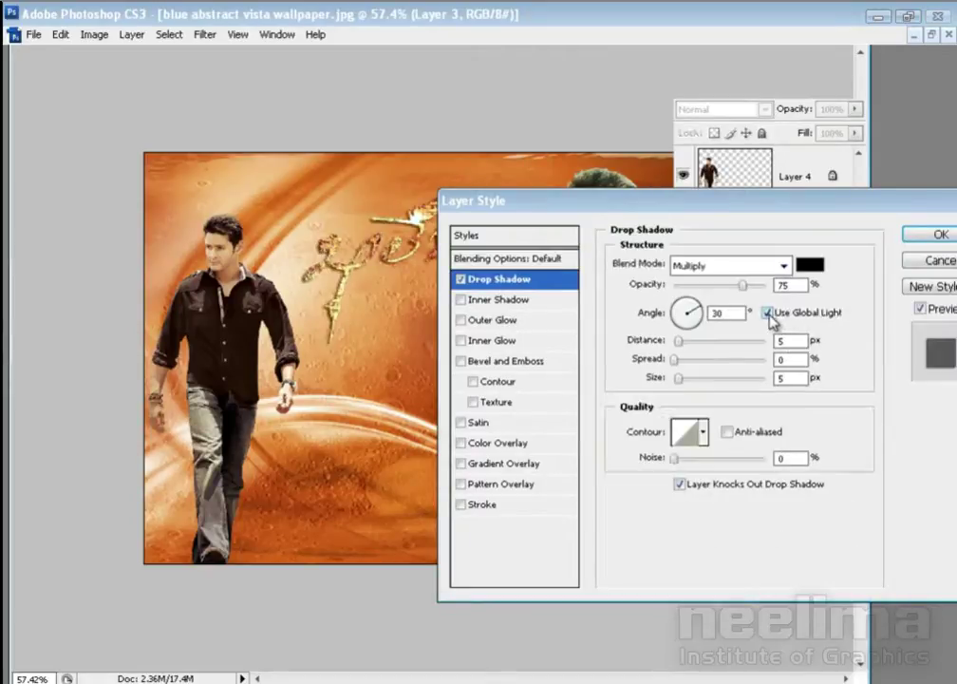
pyautogui.click(768, 313)
pyautogui.moveTo(680, 340)
pyautogui.mouseDown()
pyautogui.moveTo(652, 342)
pyautogui.moveTo(688, 380)
pyautogui.moveTo(681, 364)
pyautogui.moveTo(691, 366)
pyautogui.mouseUp()
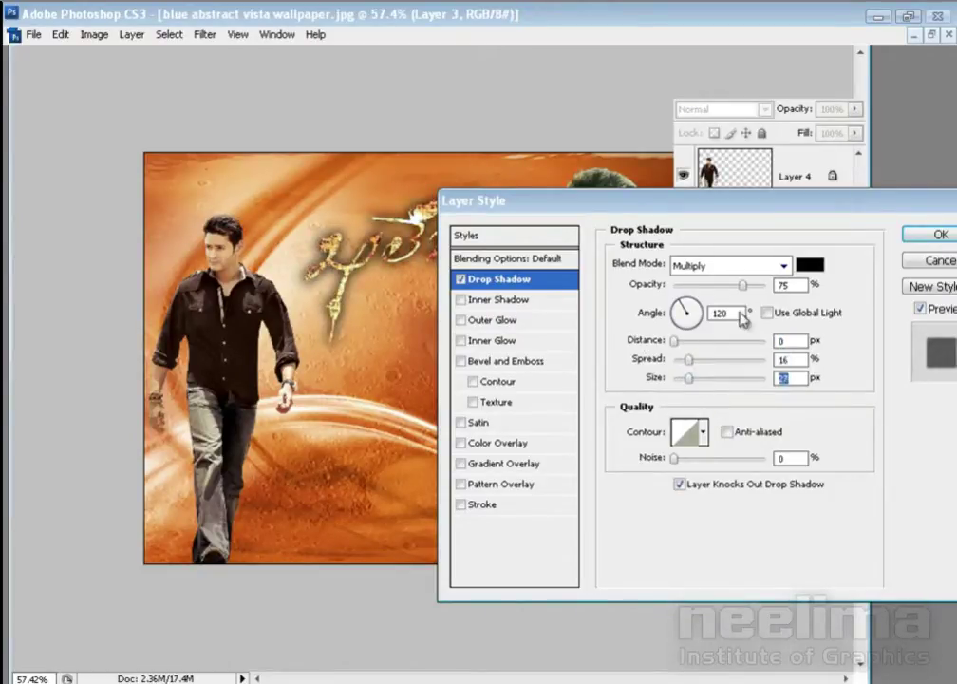
# - Set the drop shadow colour to dark red (#320000)
pyautogui.click(810, 265)
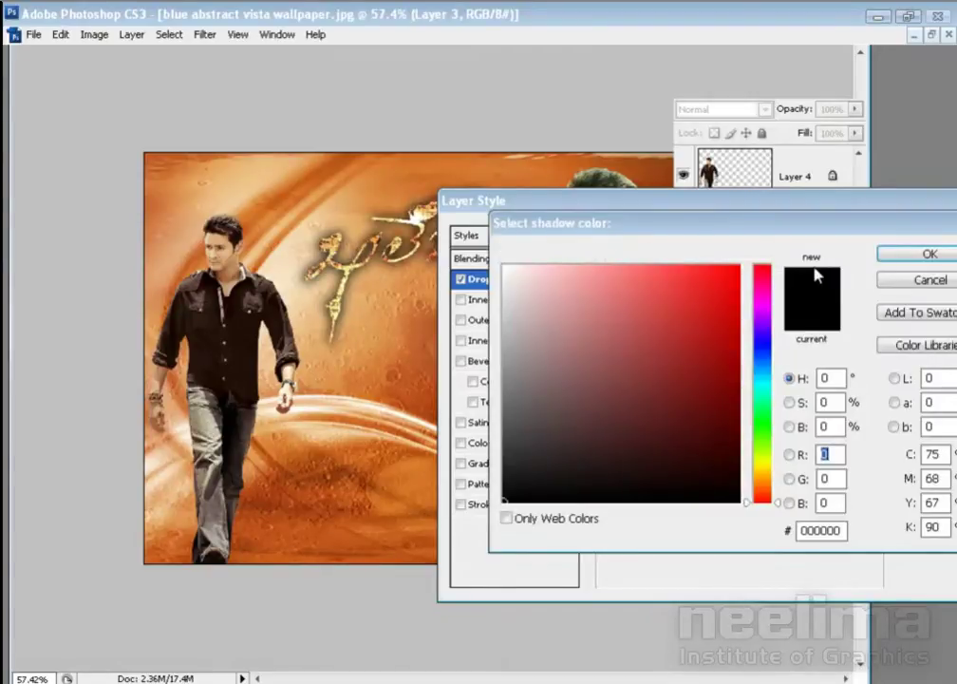
pyautogui.write('100')
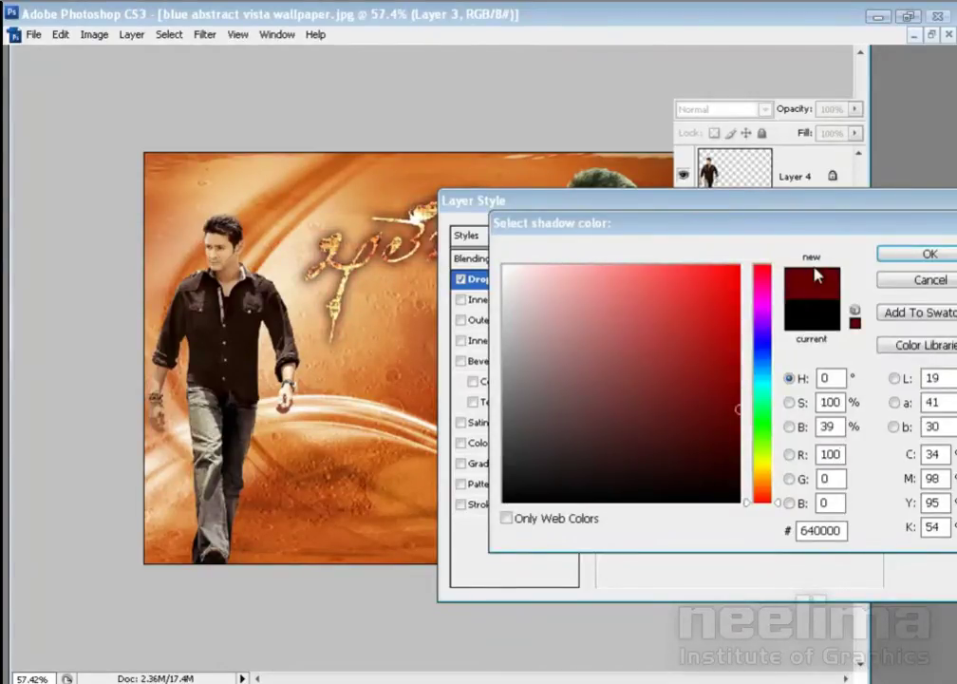
pyautogui.moveTo(840, 454); pyautogui.dragTo(786, 454)
pyautogui.write('5')
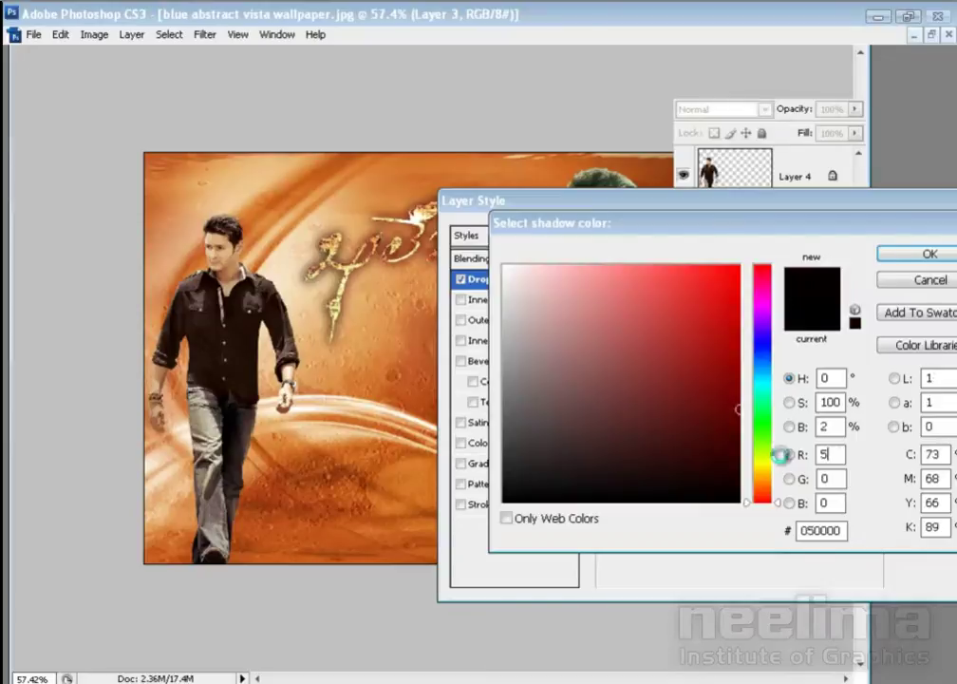
pyautogui.write('0')
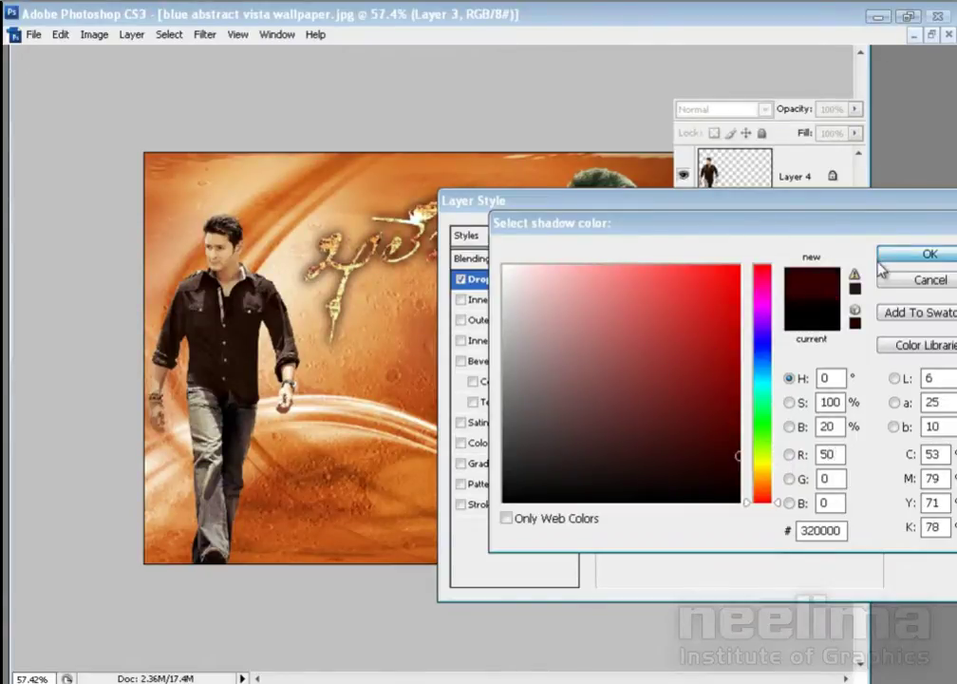
pyautogui.press('Return')
# - Set shadow opacity 100%, spread 25% and size 30 px, and apply the style
pyautogui.moveTo(747, 284); pyautogui.dragTo(765, 284)
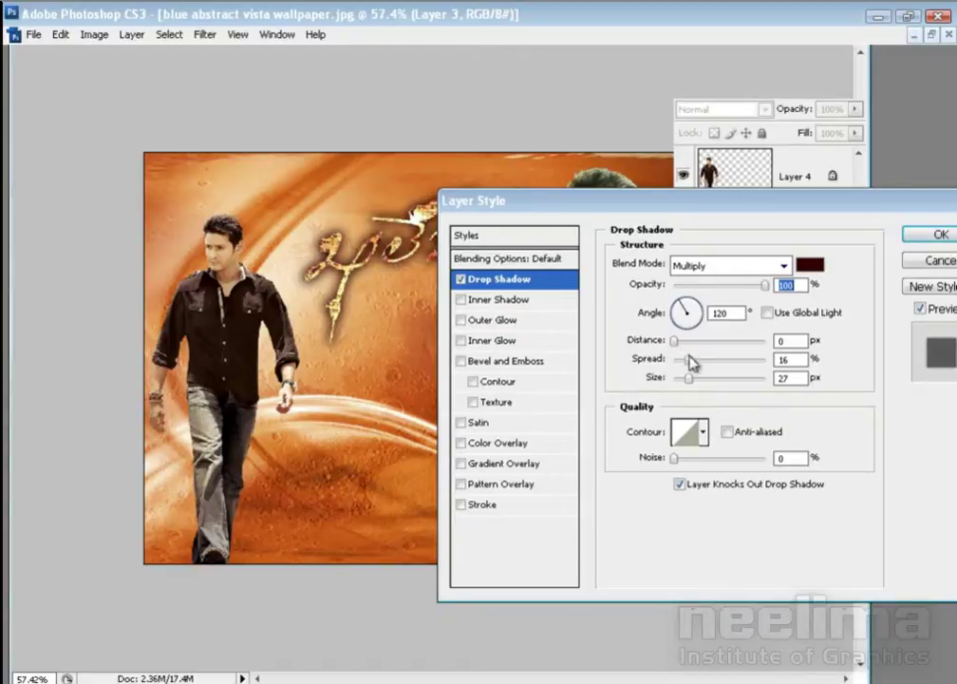
pyautogui.moveTo(690, 359); pyautogui.dragTo(698, 360)
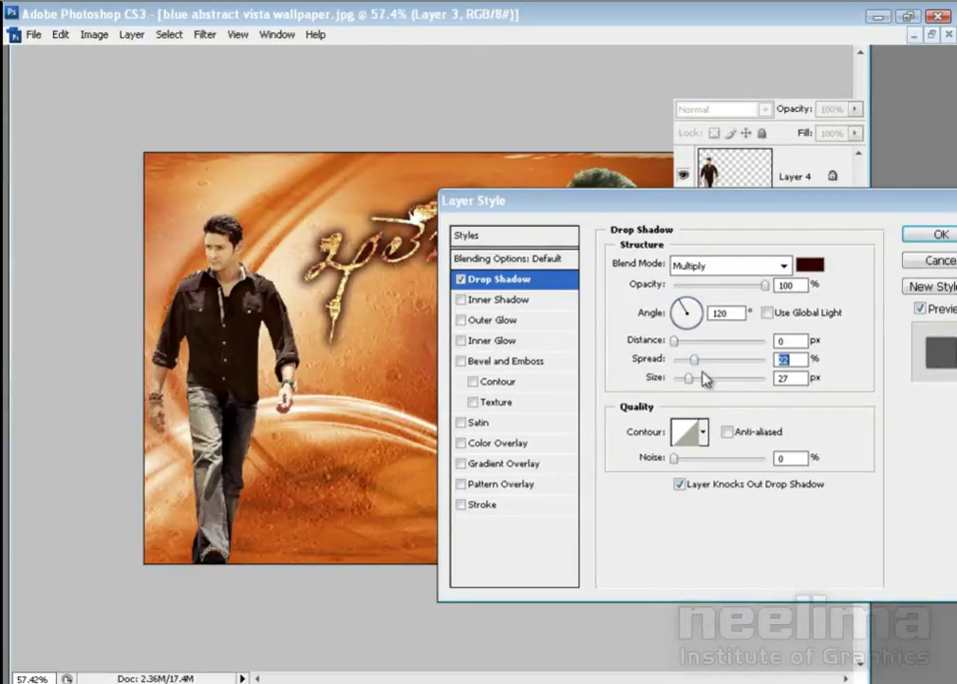
pyautogui.write('25')
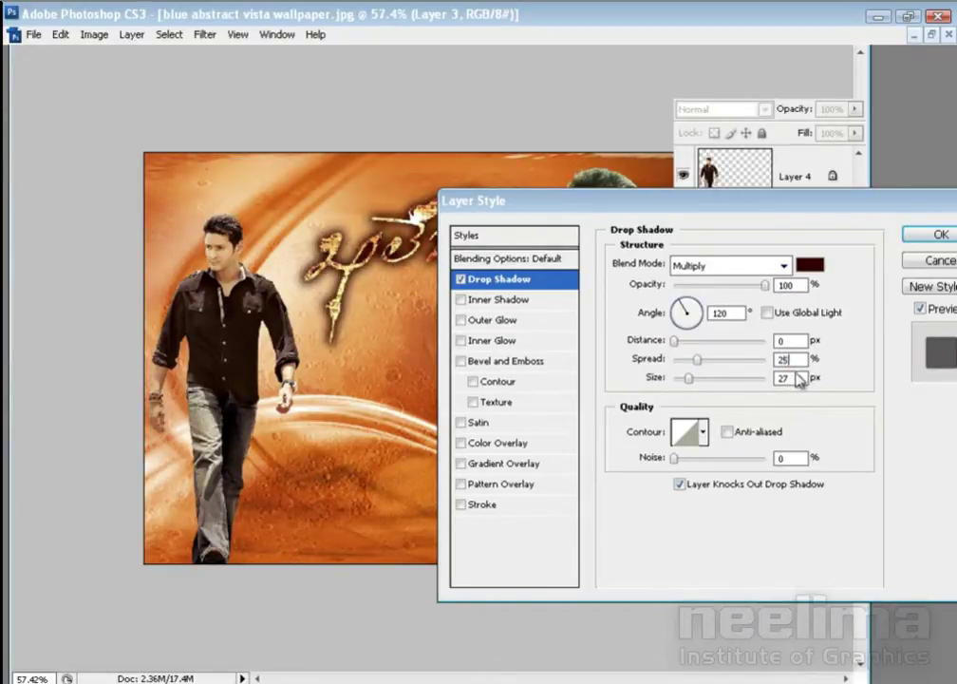
pyautogui.doubleClick(795, 377)
pyautogui.write('30')
pyautogui.click(937, 235)
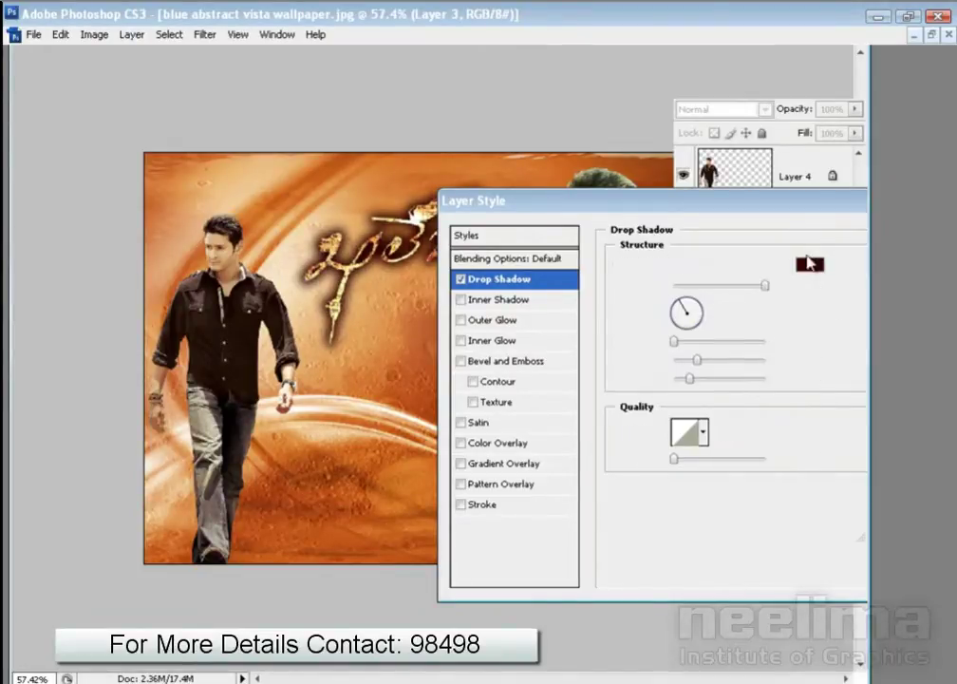
pyautogui.click(498, 311)
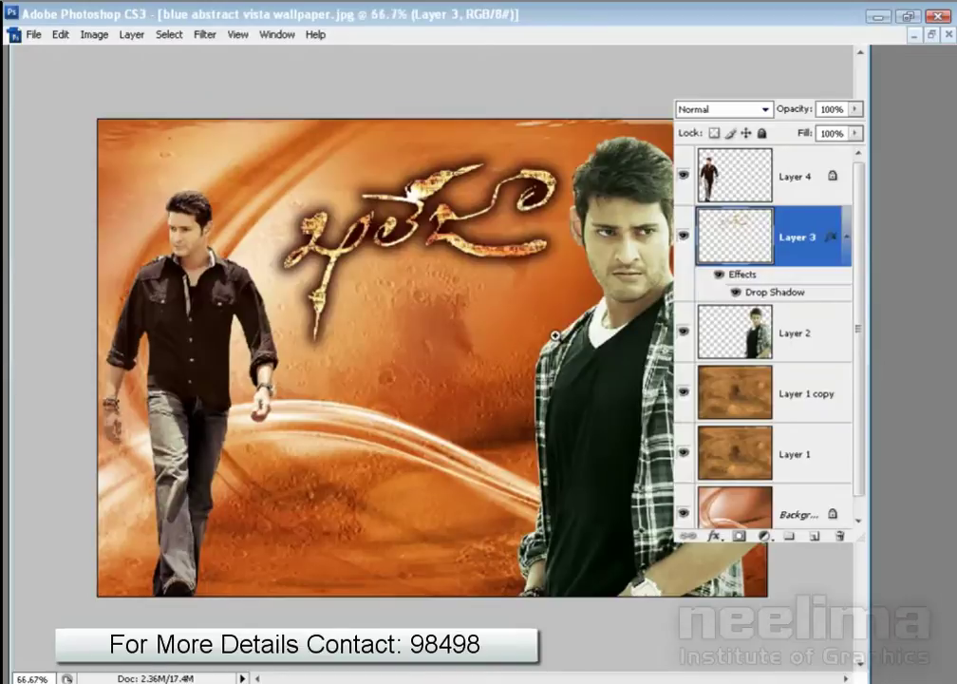
# - Fill a feathered oval selection on the title top with white on a new layer
pyautogui.click(550, 320)
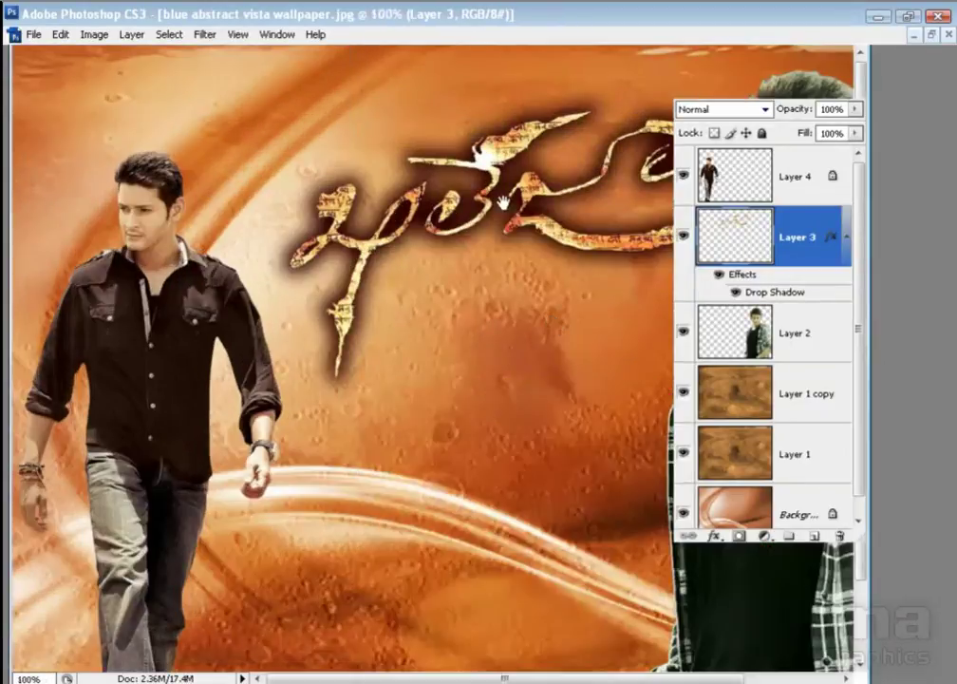
pyautogui.moveTo(496, 207); pyautogui.dragTo(448, 206)
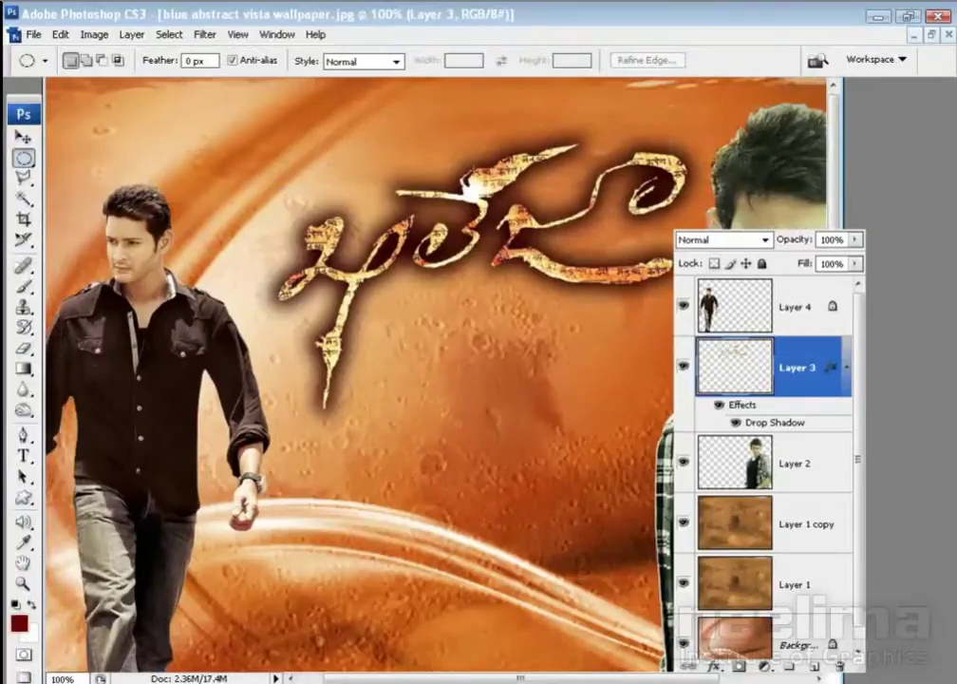
pyautogui.moveTo(444, 168); pyautogui.dragTo(493, 213)
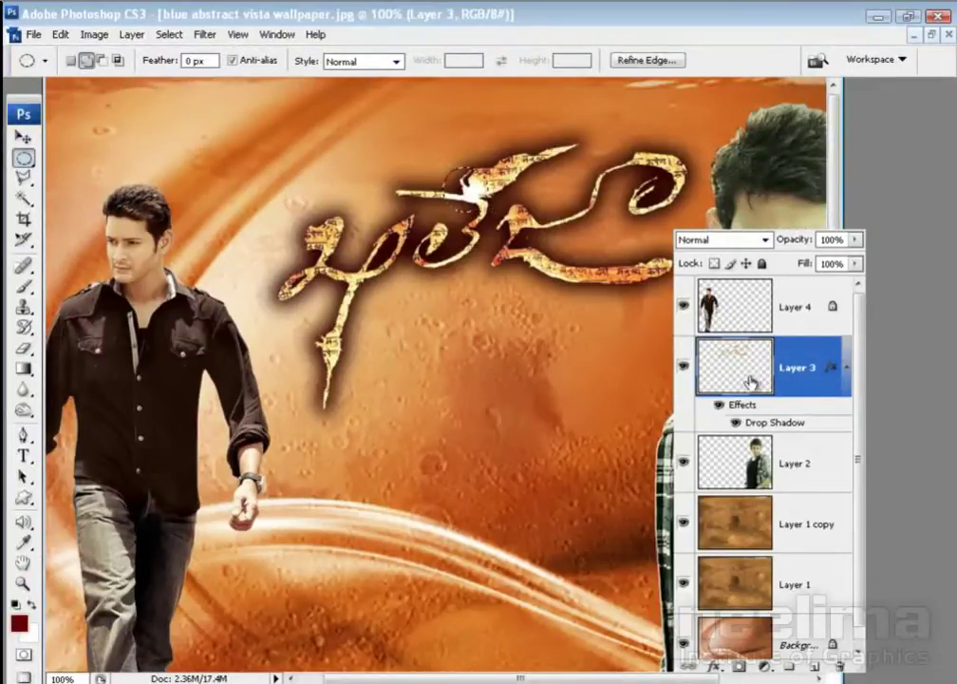
pyautogui.hotkey('ctrl', 'shift', 'alt', 'n')
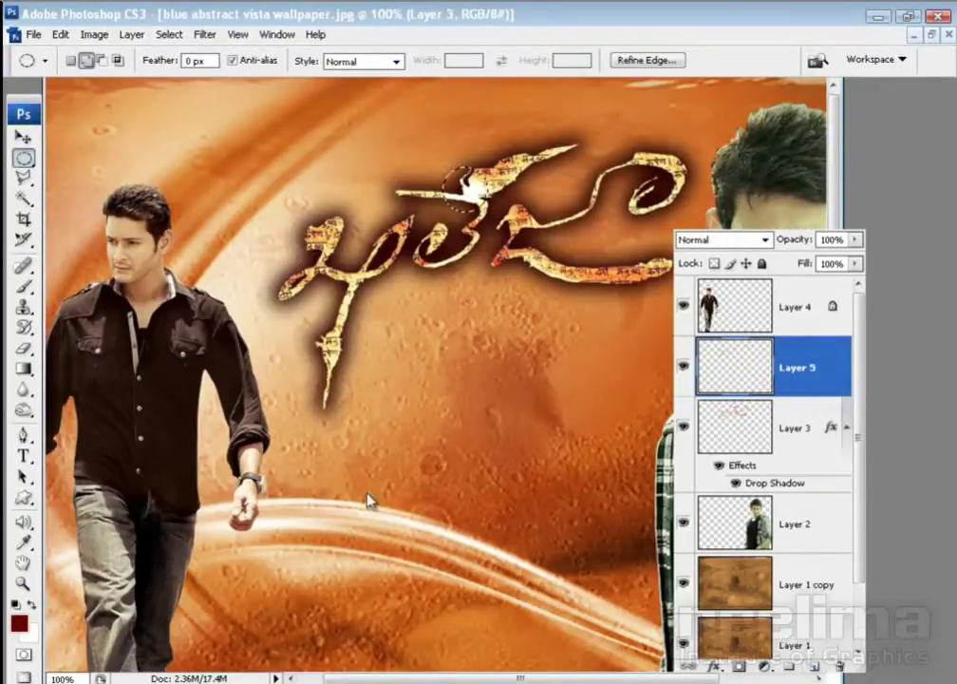
pyautogui.click(60, 34)
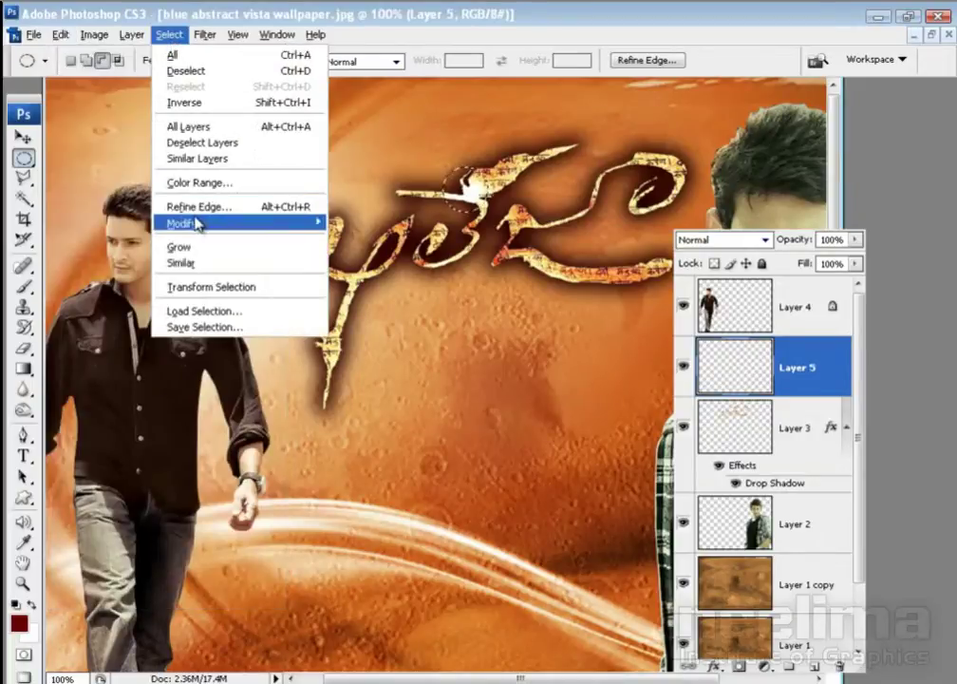
pyautogui.click(323, 284)
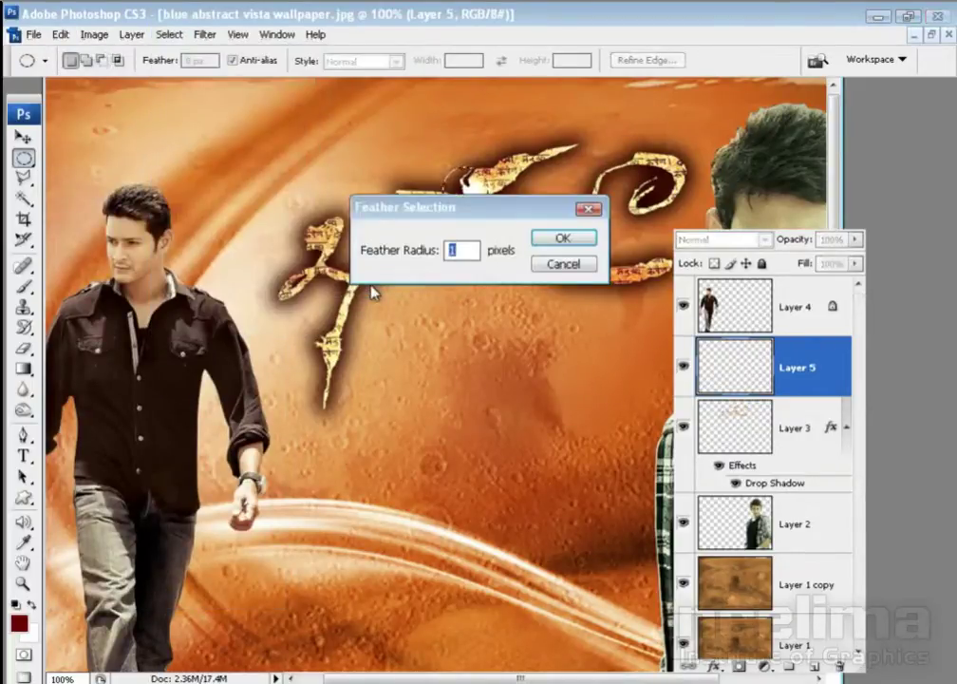
pyautogui.press('Return')
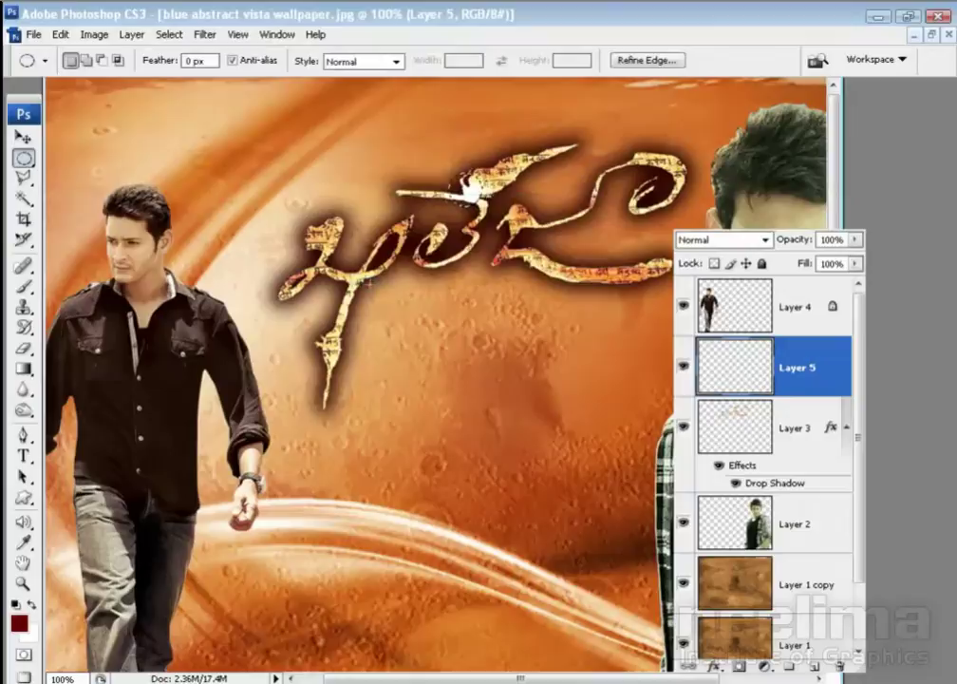
pyautogui.hotkey('ctrl', 'BackSpace')
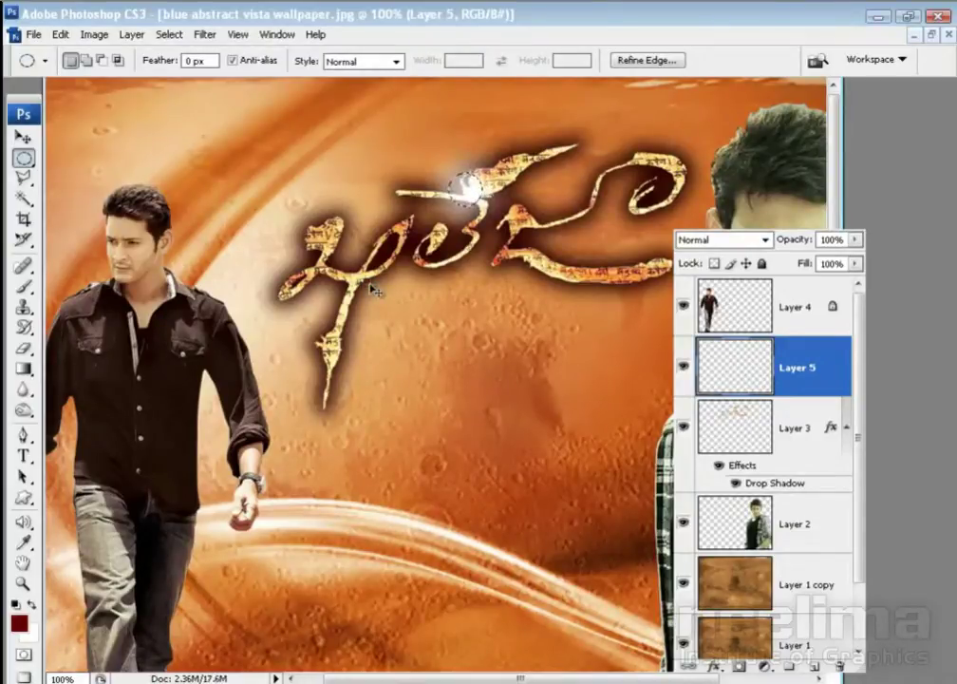
pyautogui.hotkey('ctrl', 'd')
# - Duplicate the white glow twice, position it on the title top, and merge the three layers
pyautogui.press('v')
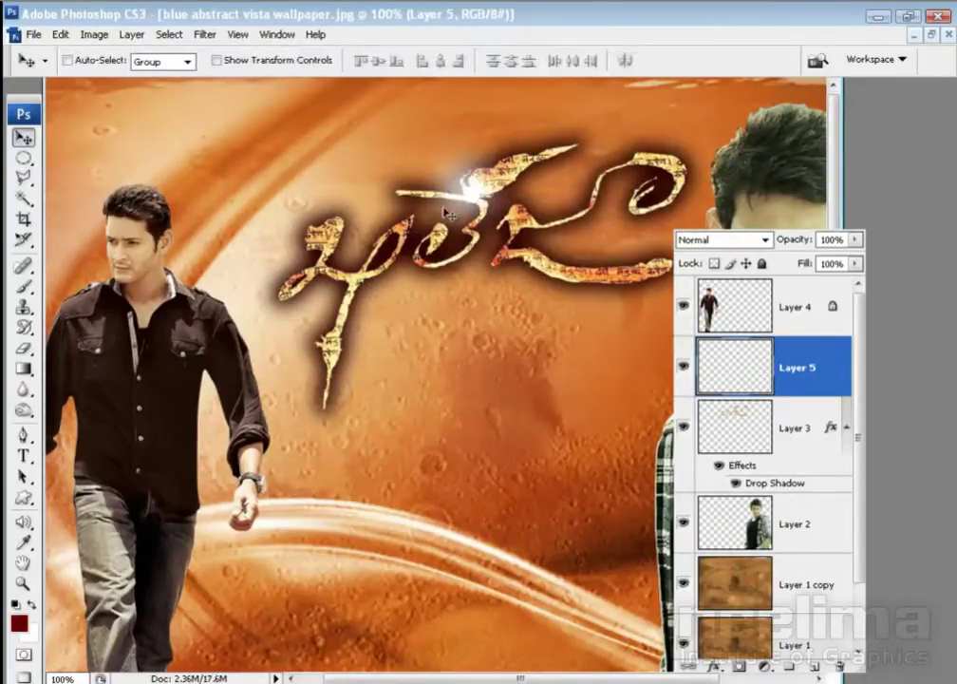
pyautogui.moveTo(446, 214); pyautogui.dragTo(466, 201)
pyautogui.hotkey('ctrl', 'j')
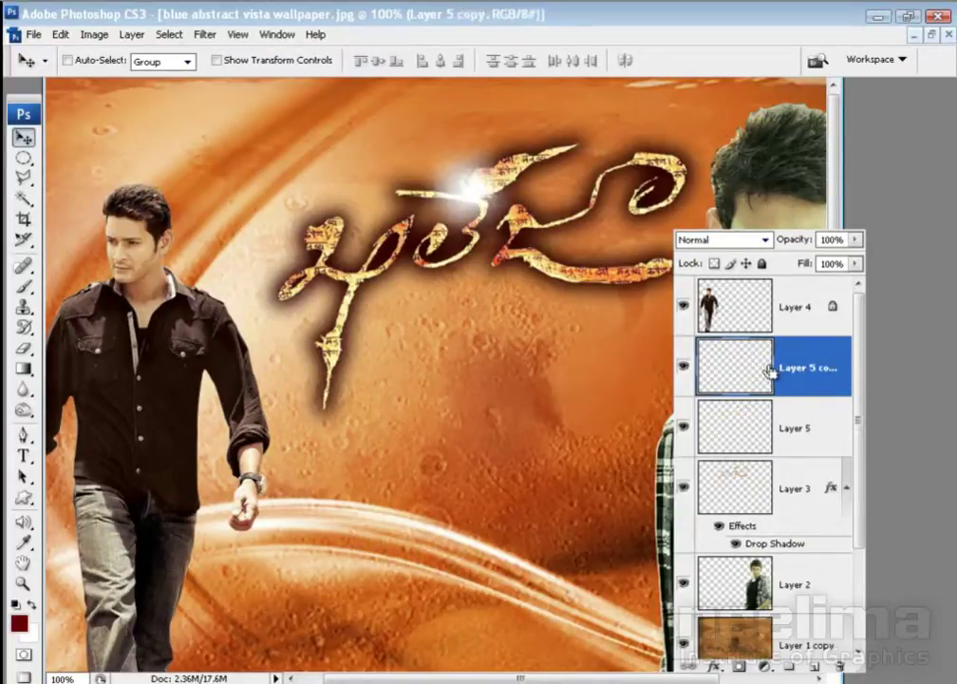
pyautogui.hotkey('ctrl', 'j')
pyautogui.keyDown('shift'); pyautogui.click(781, 489); pyautogui.keyUp('shift')
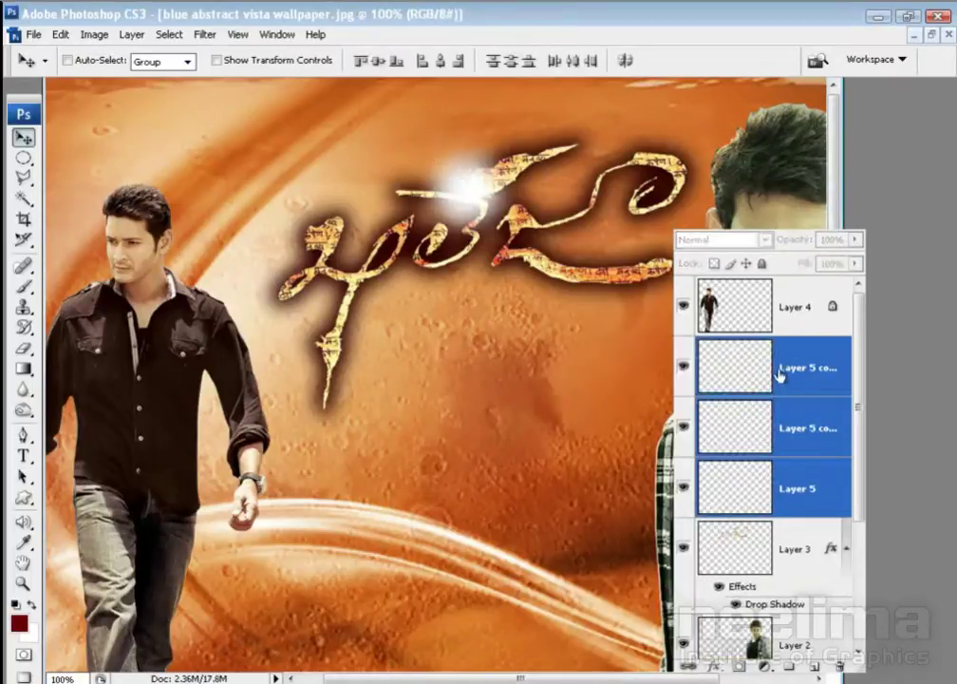
pyautogui.moveTo(484, 242); pyautogui.dragTo(434, 324)
pyautogui.moveTo(384, 434); pyautogui.dragTo(415, 316)
pyautogui.hotkey('ctrl', 'e')
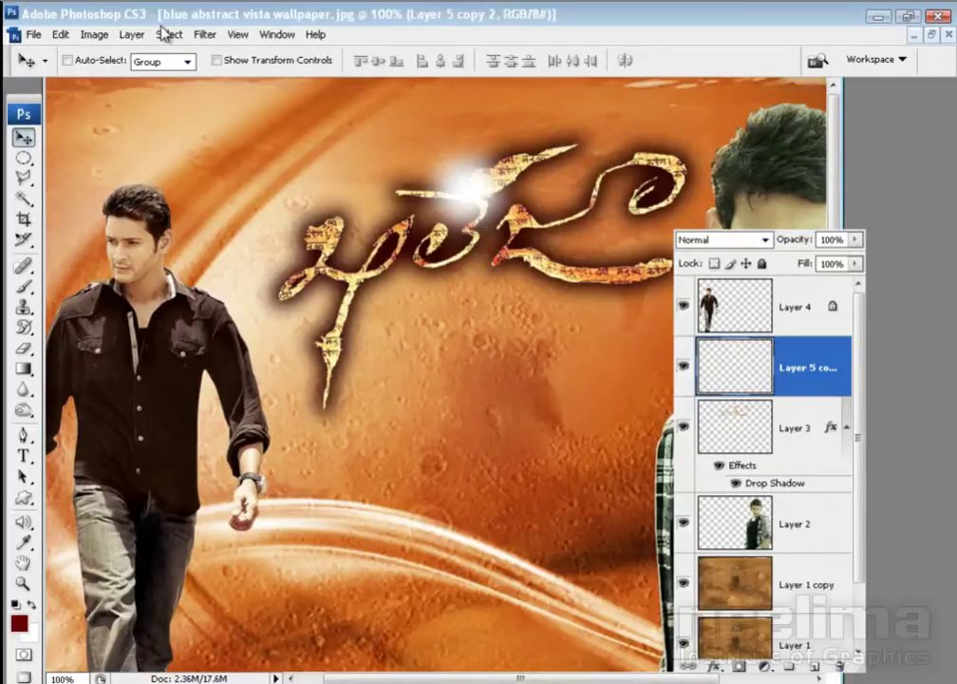
# - Zoom out to the whole poster and select the title layer
pyautogui.click(129, 34)
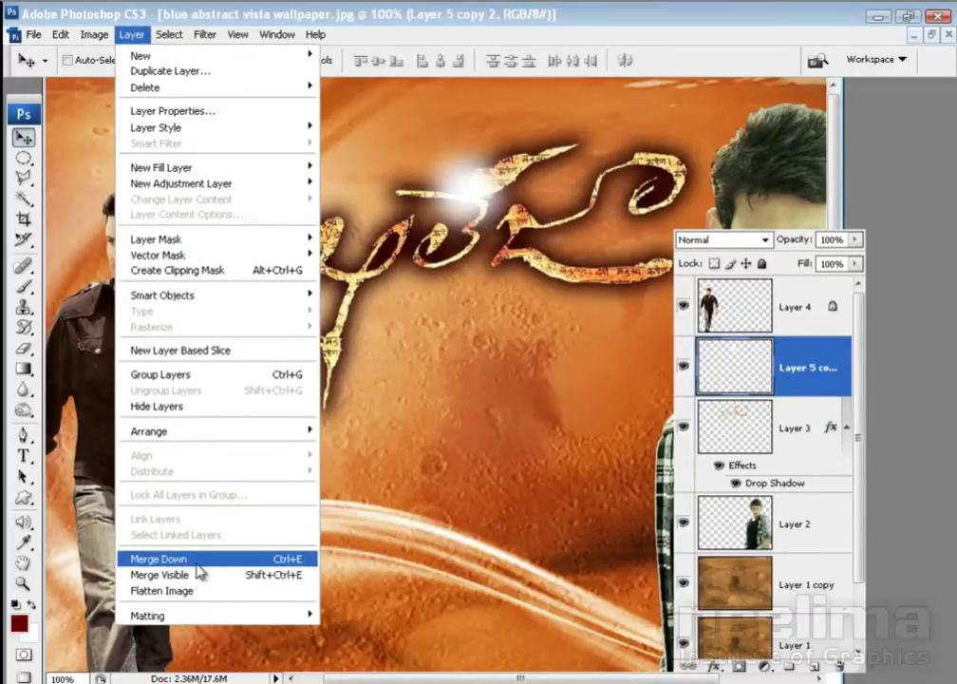
pyautogui.click(646, 304)
pyautogui.hotkey('ctrl', '-')
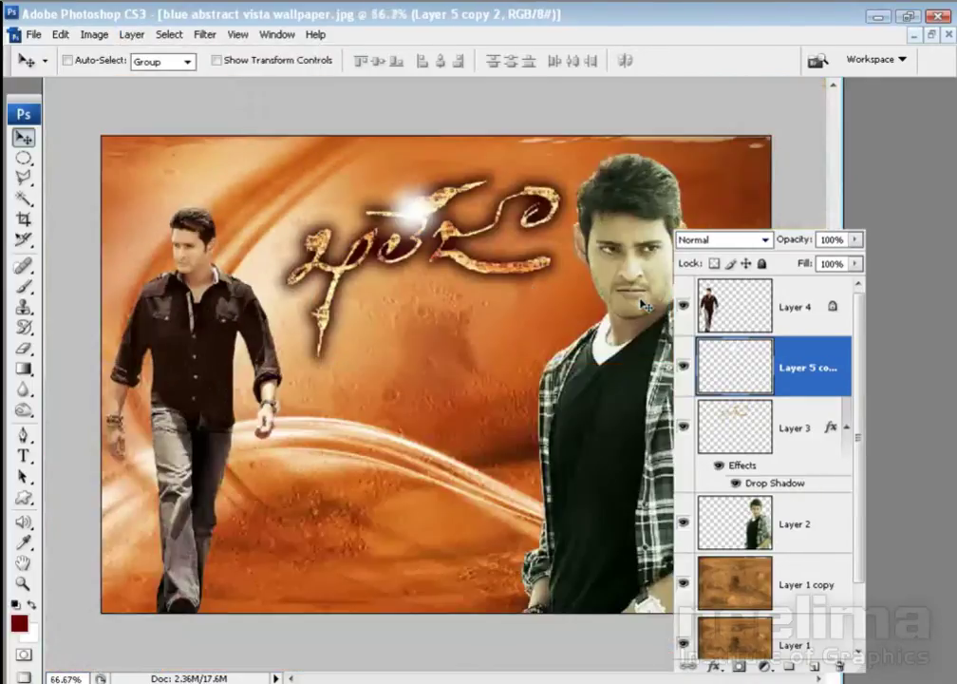
pyautogui.hotkey('ctrl', '-')
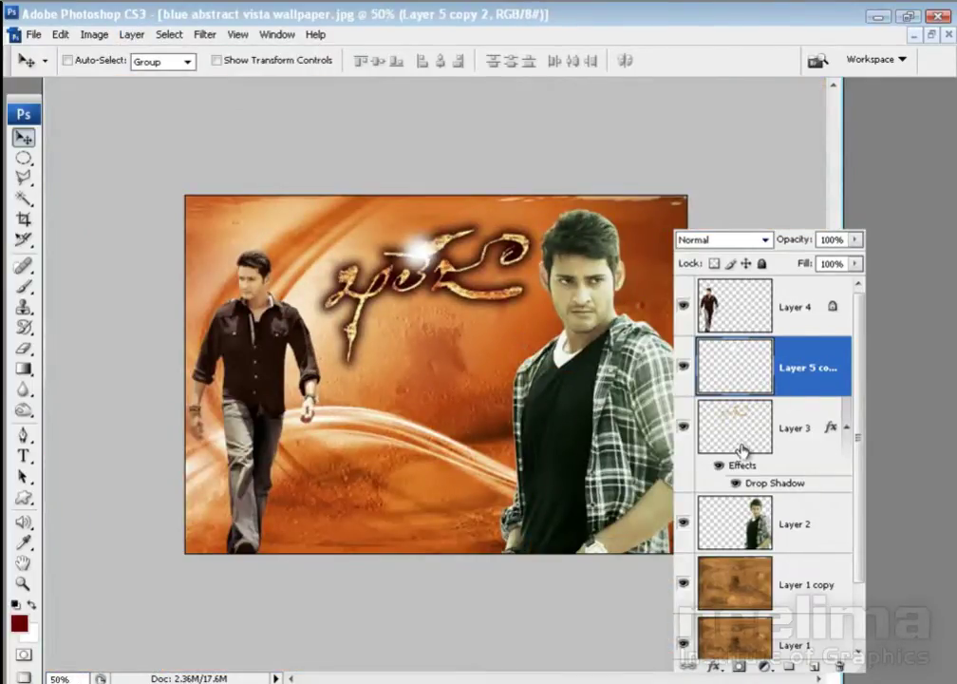
pyautogui.click(736, 439)
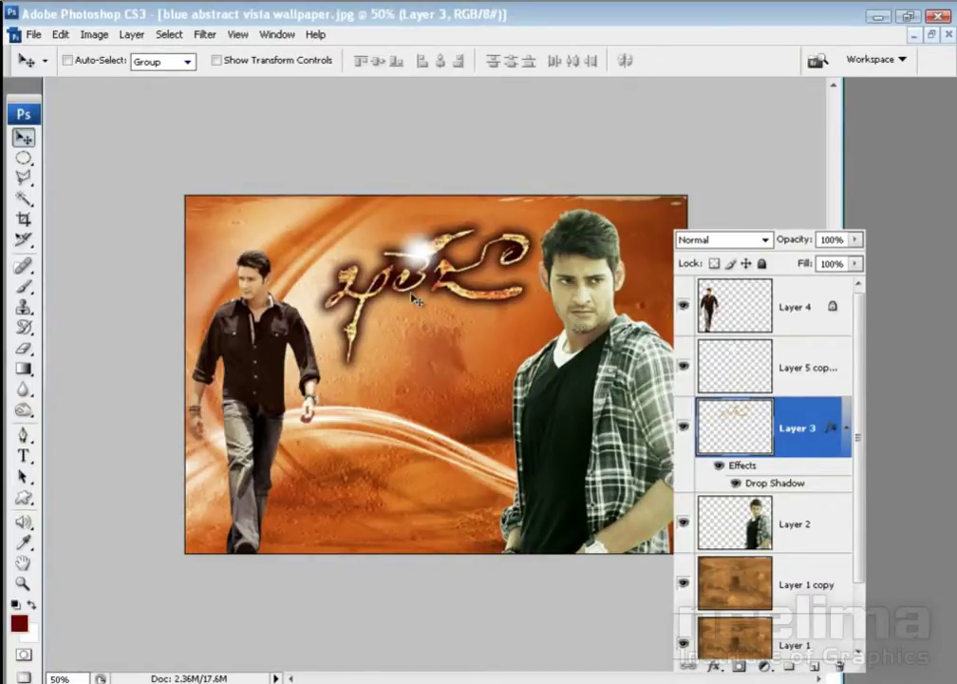
# - Centre the title horizontally and vertically on the canvas via a select-all alignment
pyautogui.click(169, 34)
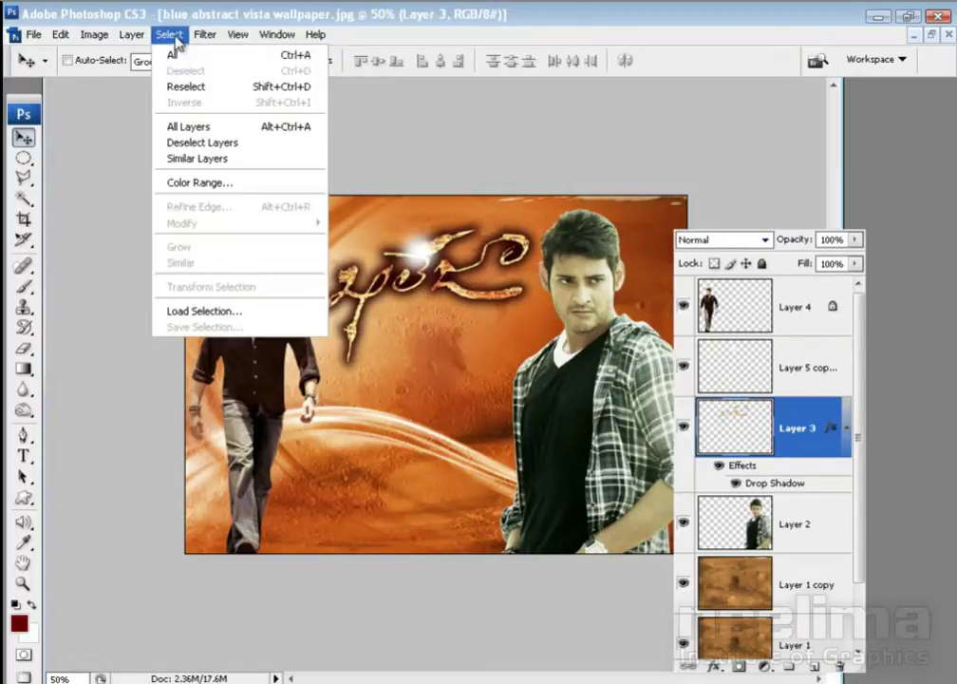
pyautogui.click(276, 59)
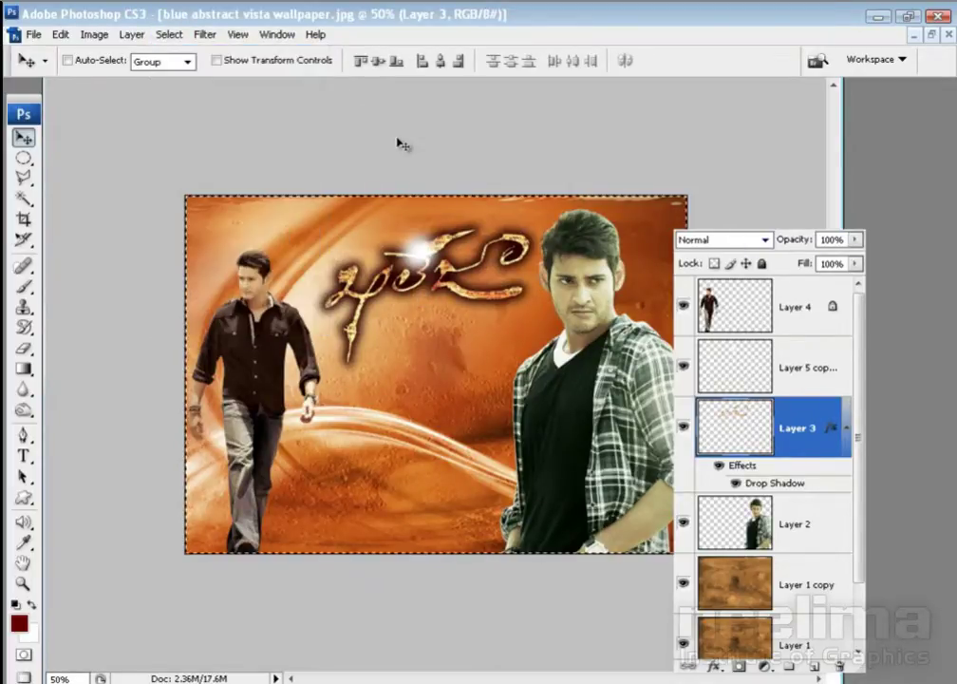
pyautogui.click(440, 63)
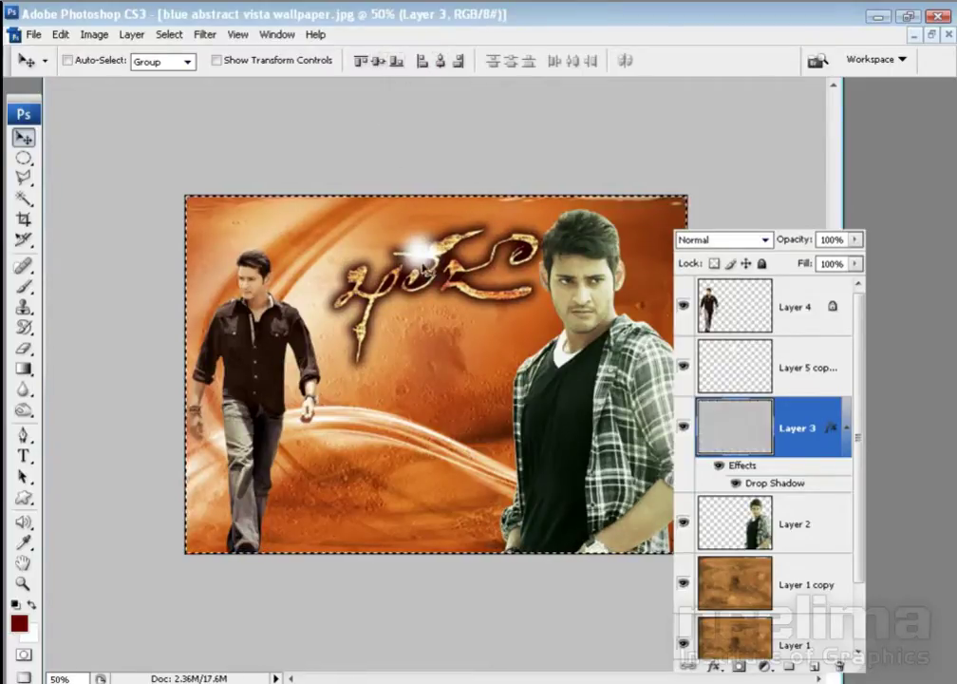
pyautogui.click(376, 61)
pyautogui.hotkey('ctrl', 'd')
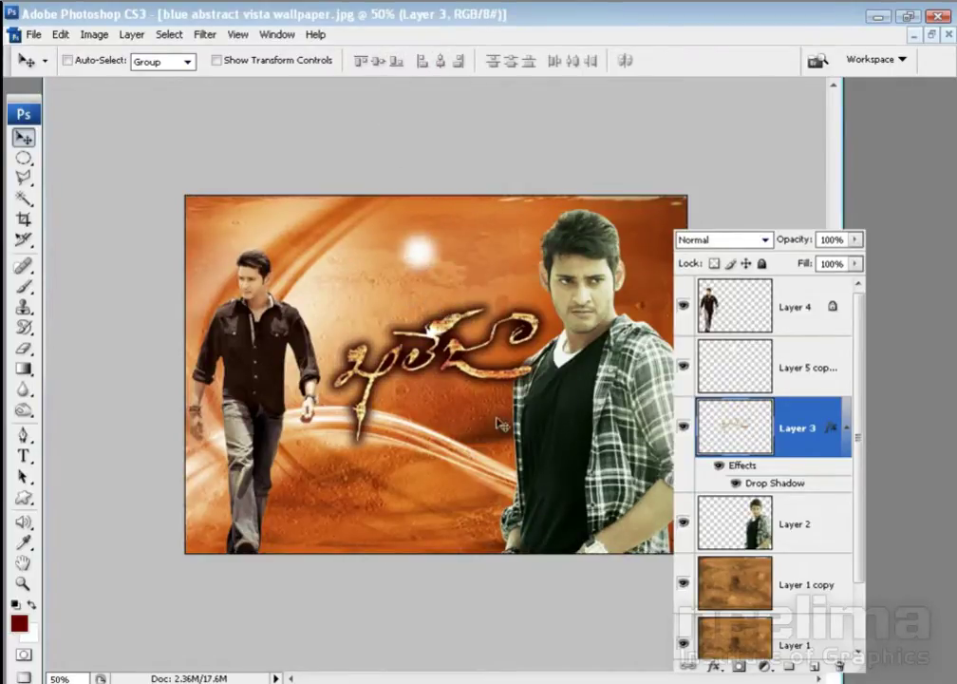
# - Duplicate the title layer as Layer 3 copy with the default name
pyautogui.rightClick(766, 428)
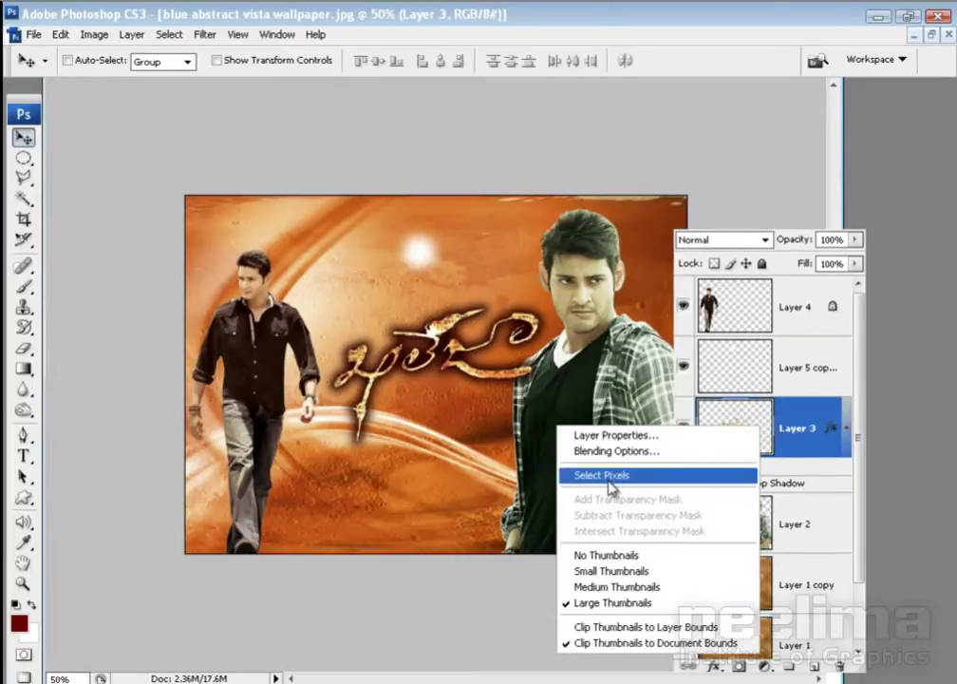
pyautogui.rightClick(794, 425)
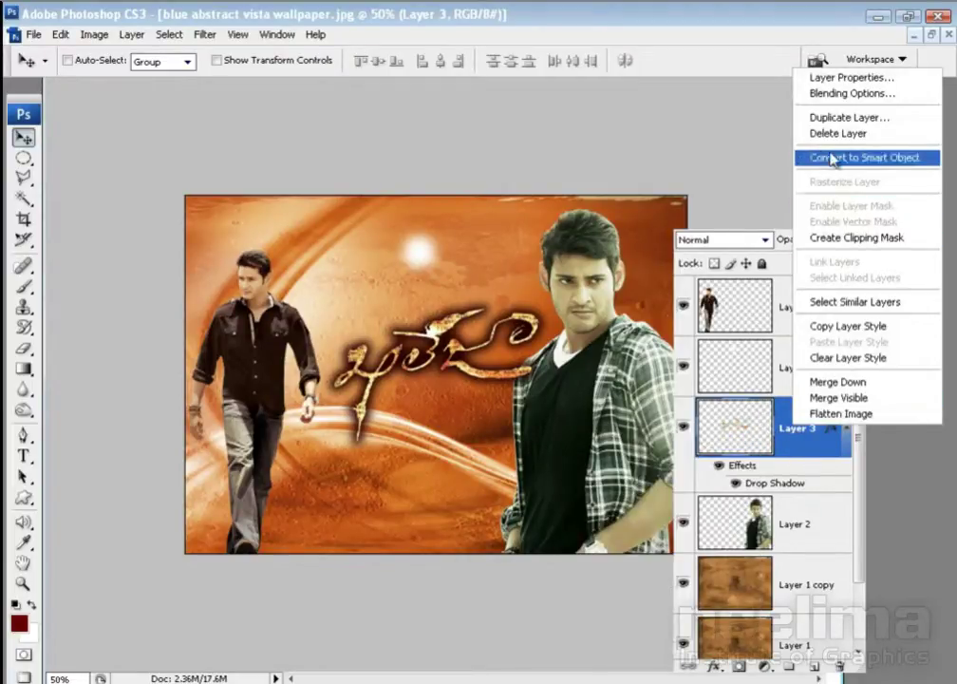
pyautogui.click(831, 118)
pyautogui.press('Return')
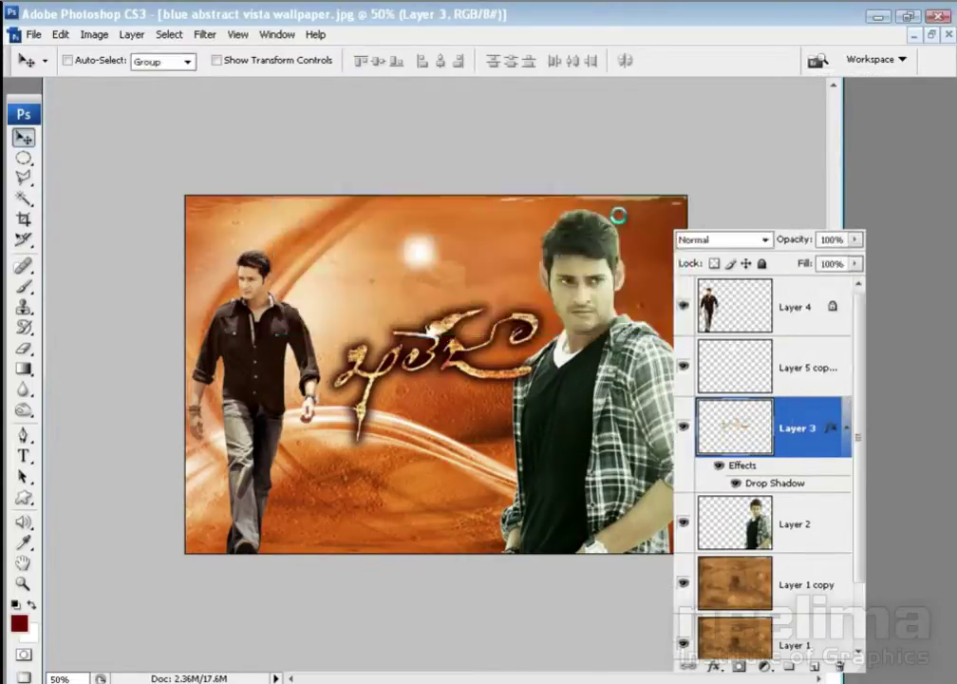
# - Hide the original Layer 3 and delete the drop shadow from Layer 3 copy
pyautogui.click(846, 428)
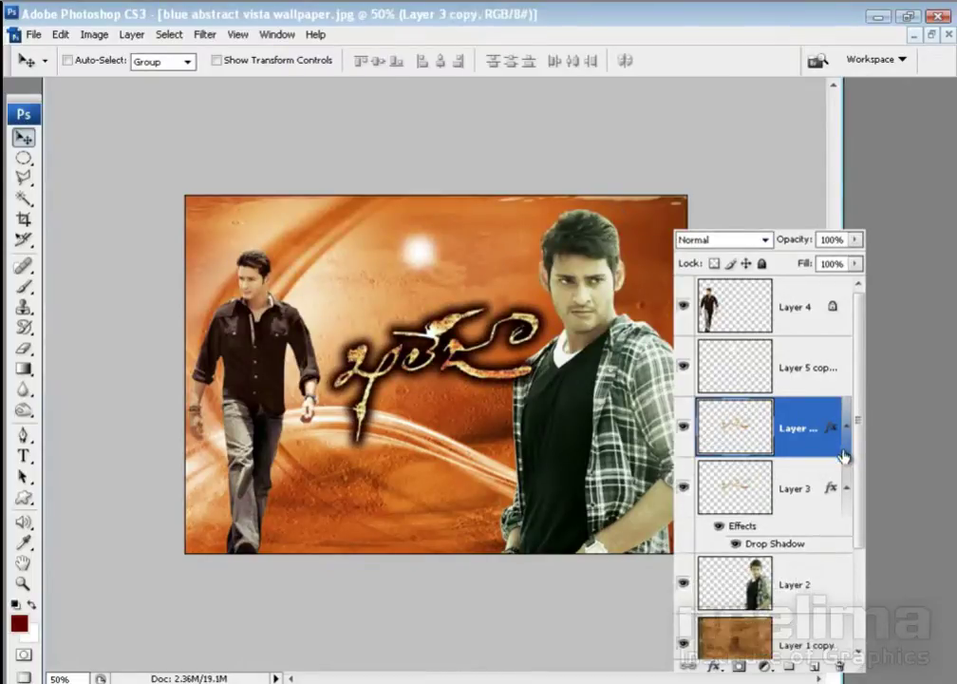
pyautogui.click(844, 486)
pyautogui.click(685, 491)
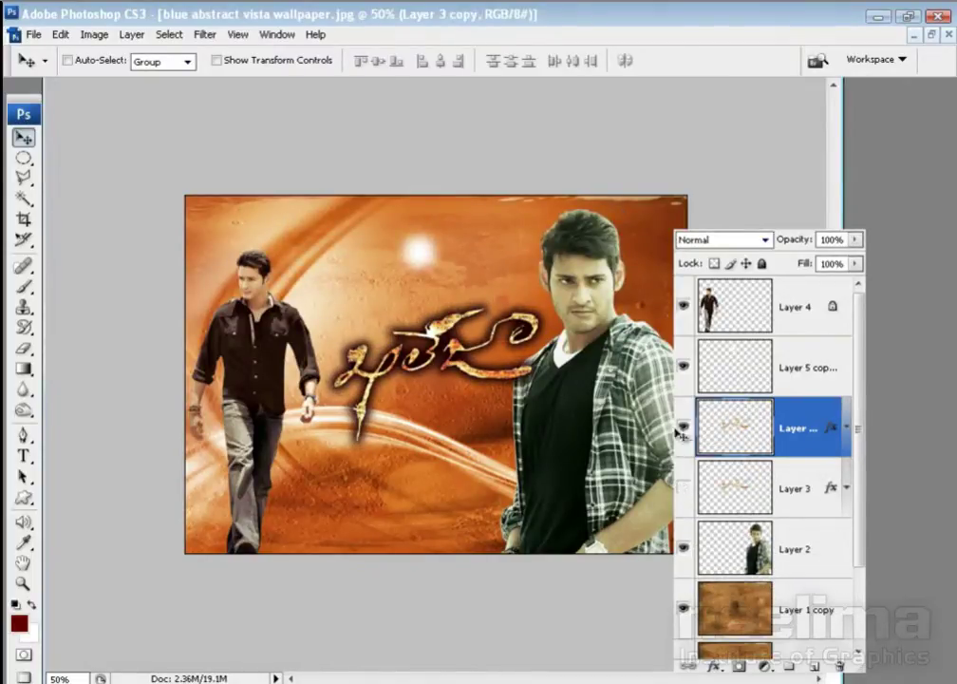
pyautogui.click(683, 430)
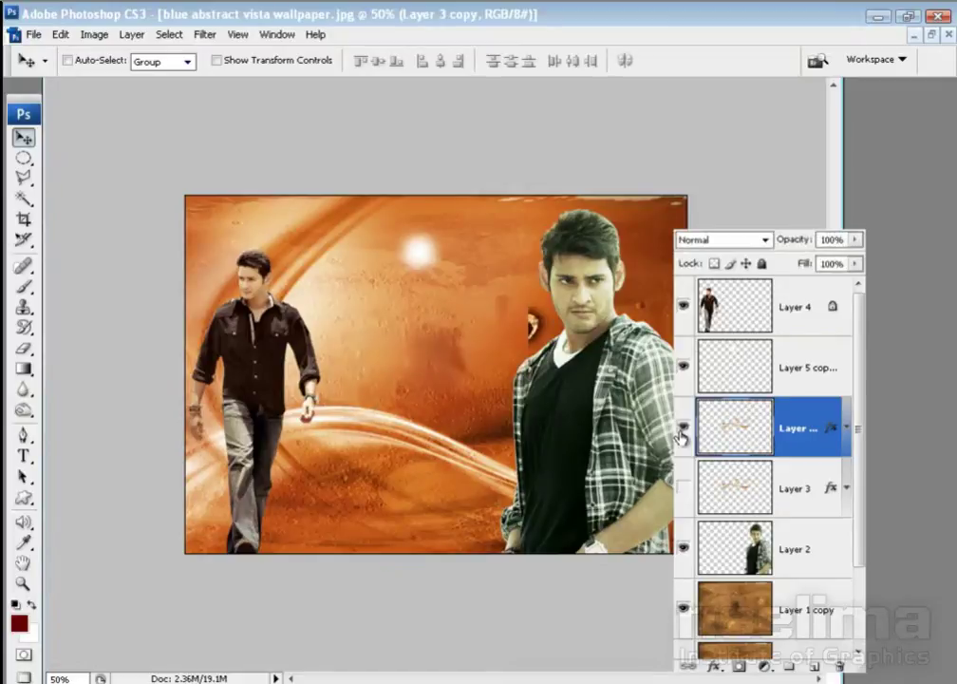
pyautogui.click(683, 430)
pyautogui.moveTo(834, 432); pyautogui.dragTo(837, 664)
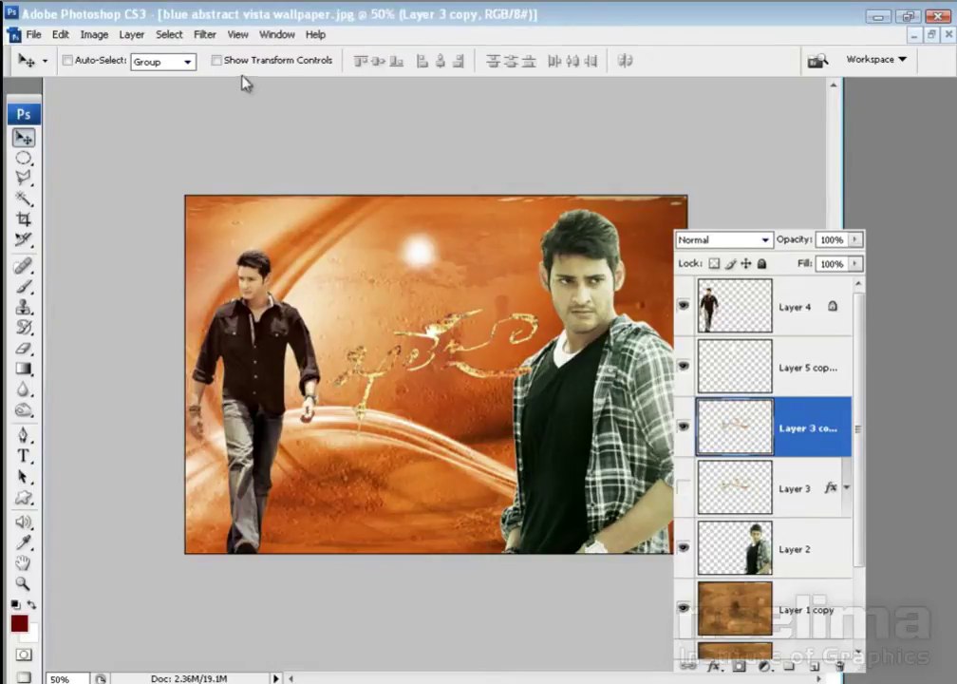
pyautogui.click(167, 35)
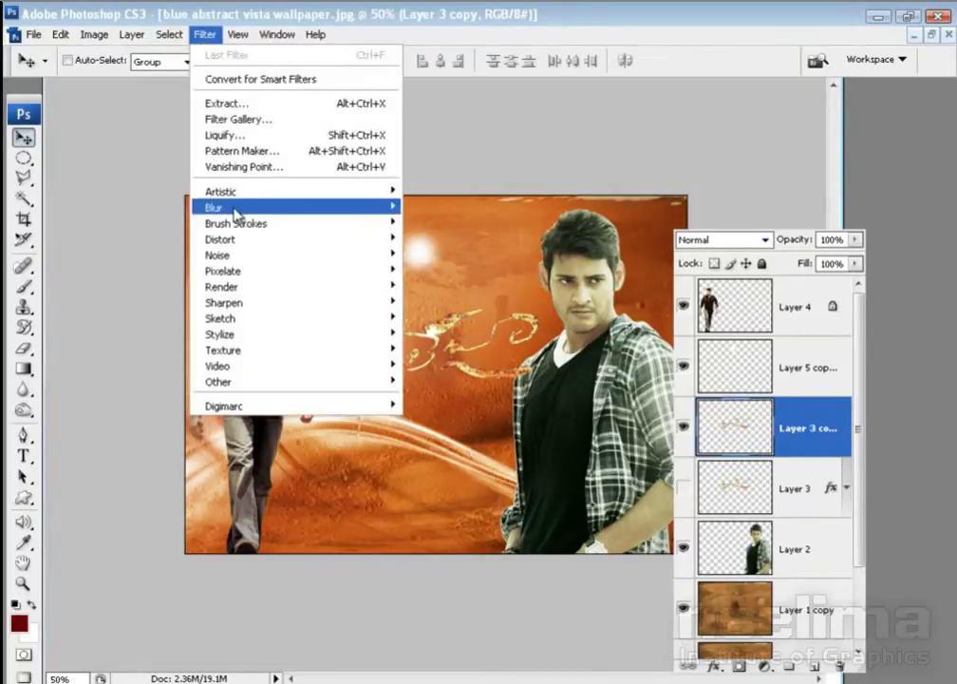
pyautogui.moveTo(213, 207)
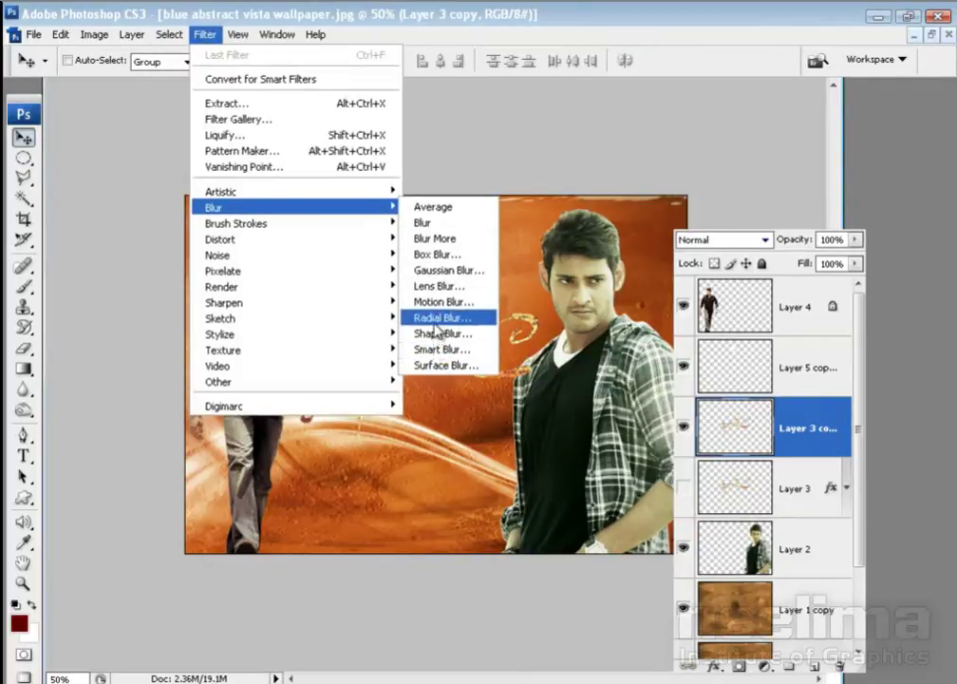
# - Apply a Zoom Radial Blur of amount 100 to the title copy
pyautogui.click(438, 319)
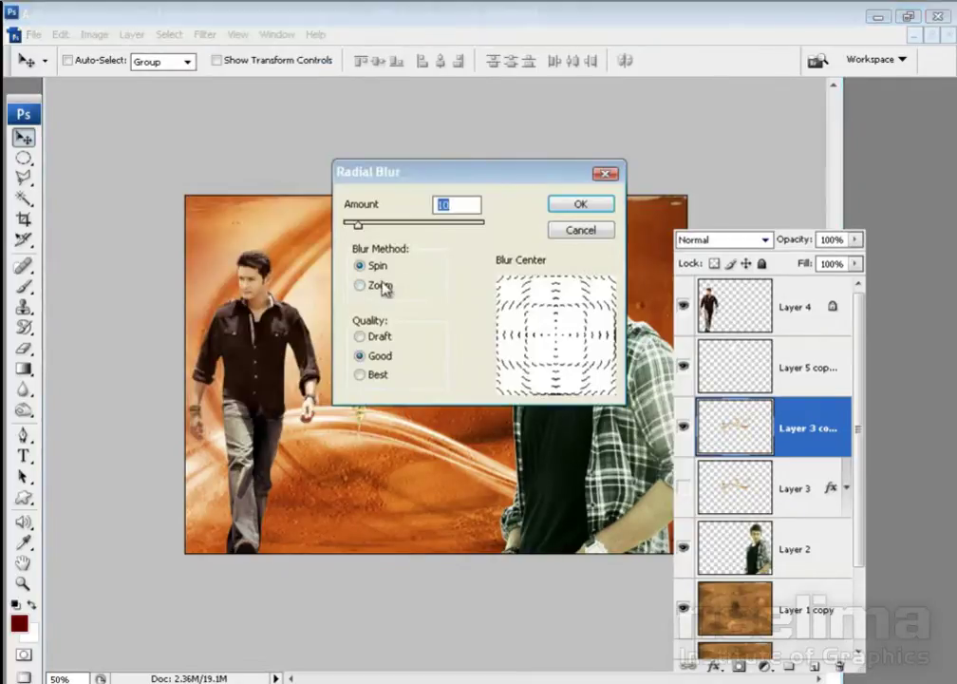
pyautogui.click(361, 285)
pyautogui.moveTo(427, 172); pyautogui.dragTo(628, 160)
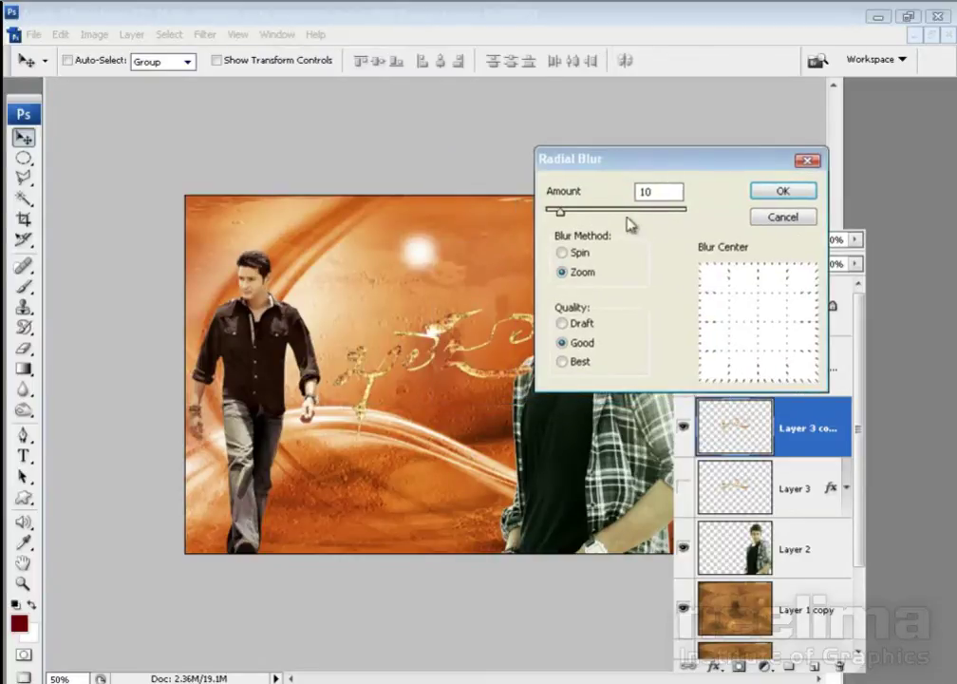
pyautogui.moveTo(560, 210); pyautogui.dragTo(656, 214)
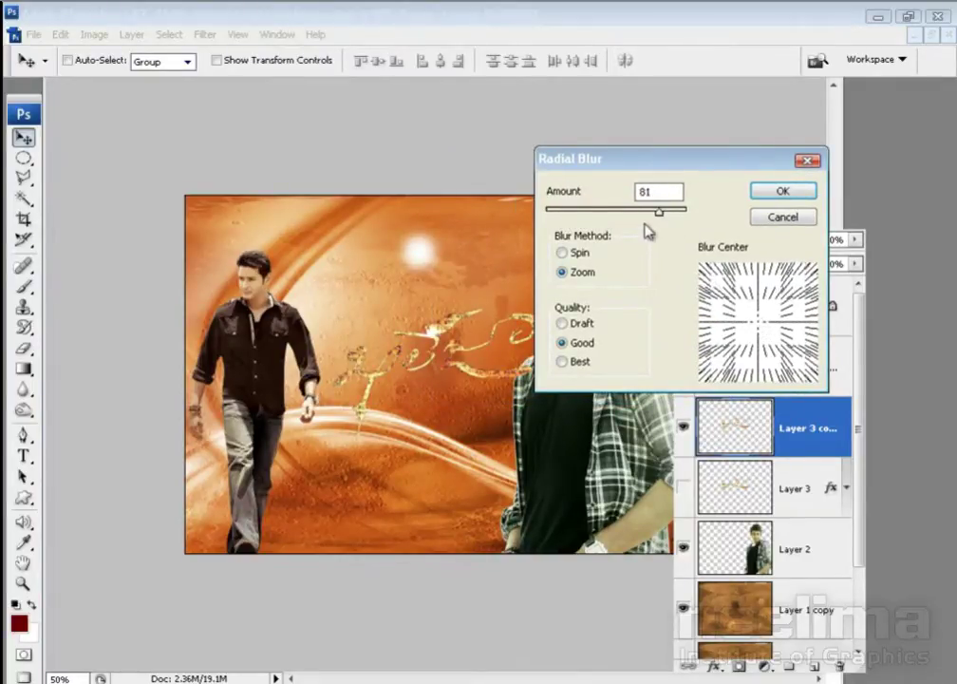
pyautogui.moveTo(657, 211); pyautogui.dragTo(726, 213)
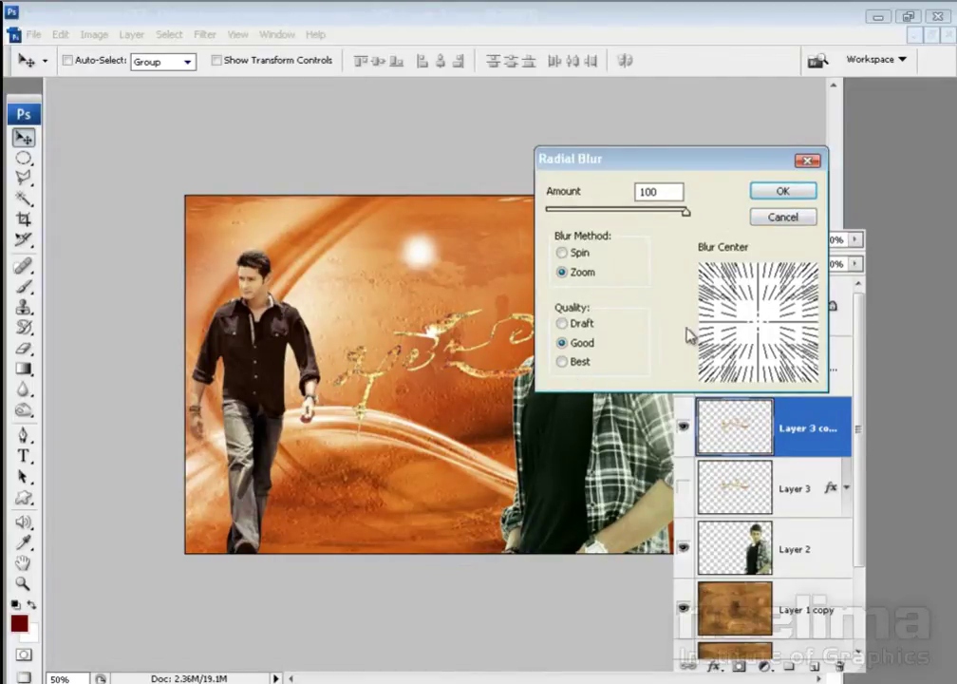
pyautogui.moveTo(673, 162); pyautogui.dragTo(681, 191)
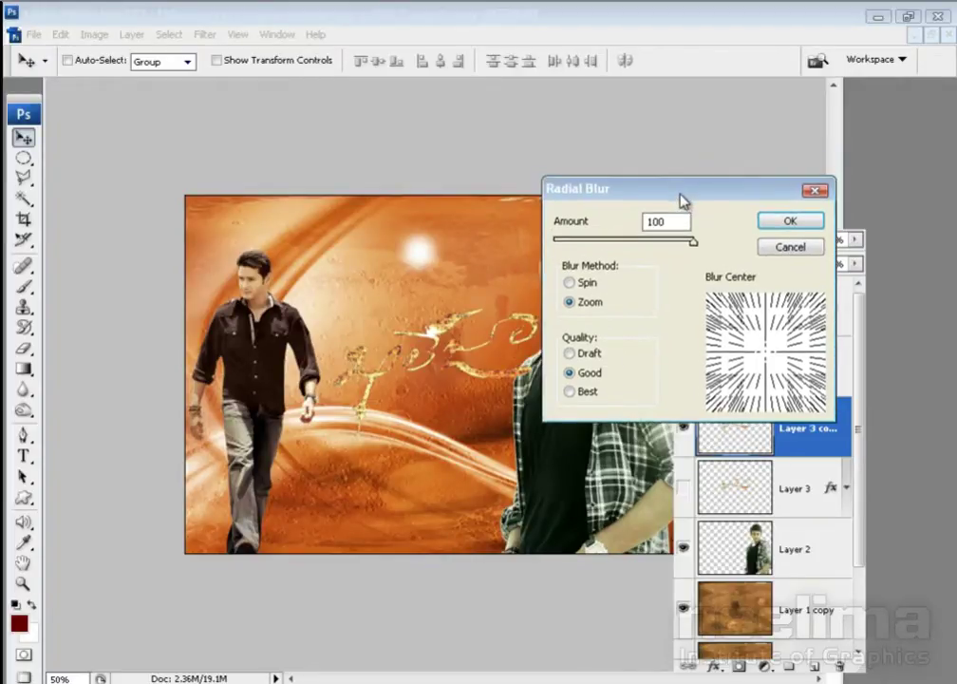
pyautogui.click(791, 222)
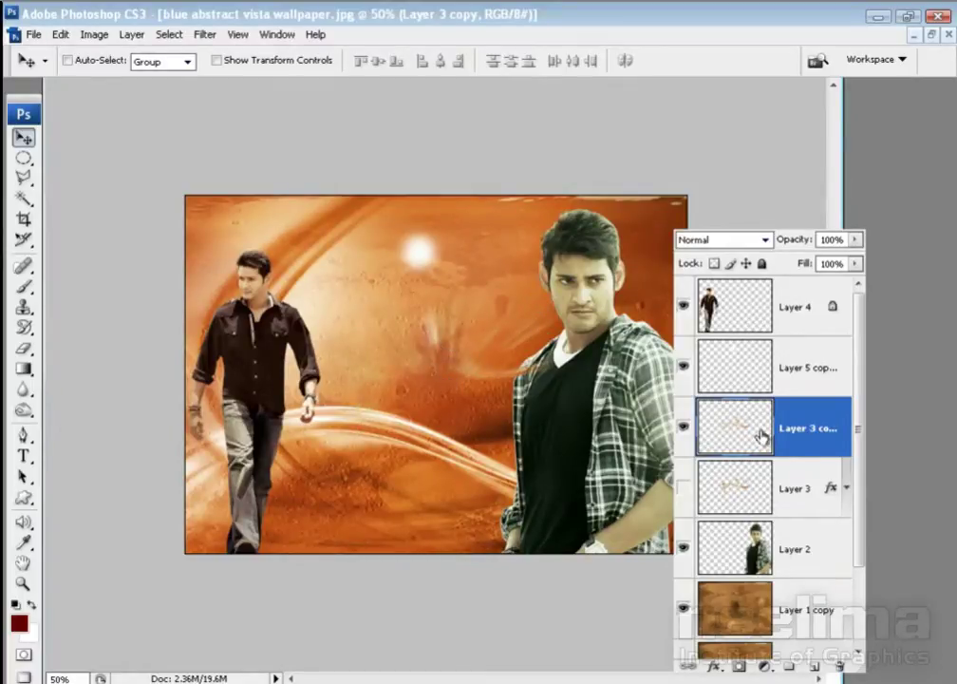
# - Duplicate the blurred title copy twice and merge the three copies into one layer
pyautogui.hotkey('ctrl', 'j')
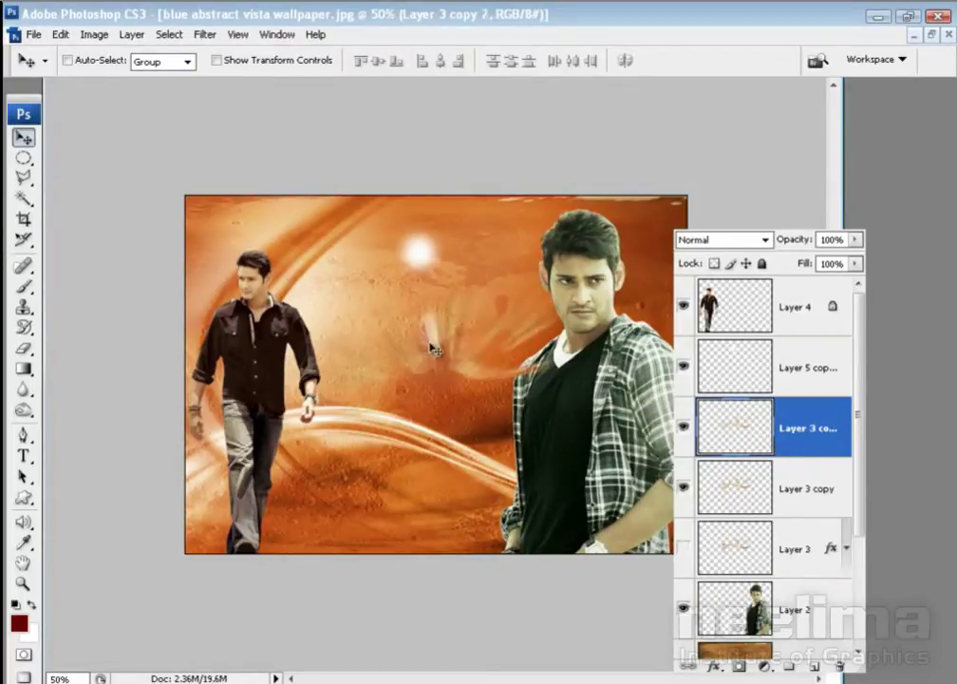
pyautogui.moveTo(477, 332); pyautogui.dragTo(475, 358)
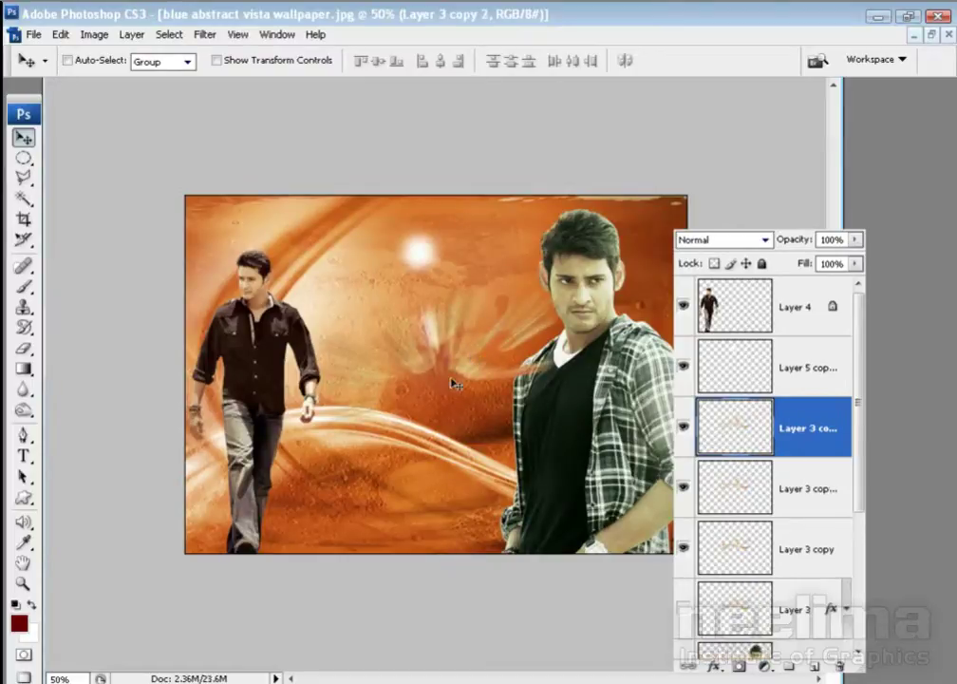
pyautogui.keyDown('shift'); pyautogui.click(791, 495); pyautogui.keyUp('shift')
pyautogui.keyDown('shift'); pyautogui.click(783, 549); pyautogui.keyUp('shift')
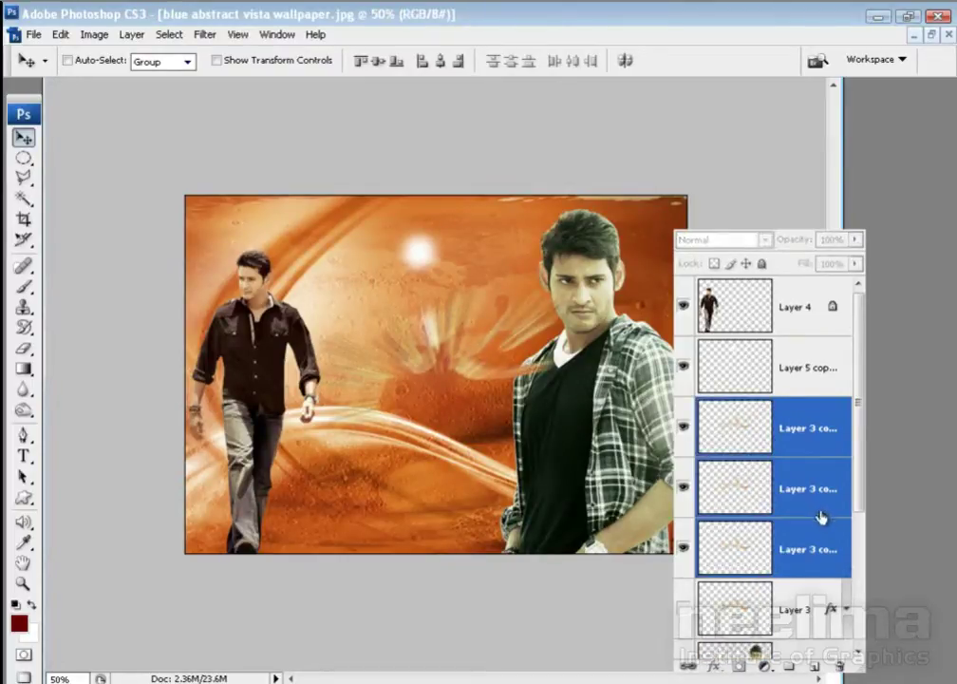
pyautogui.rightClick(815, 501)
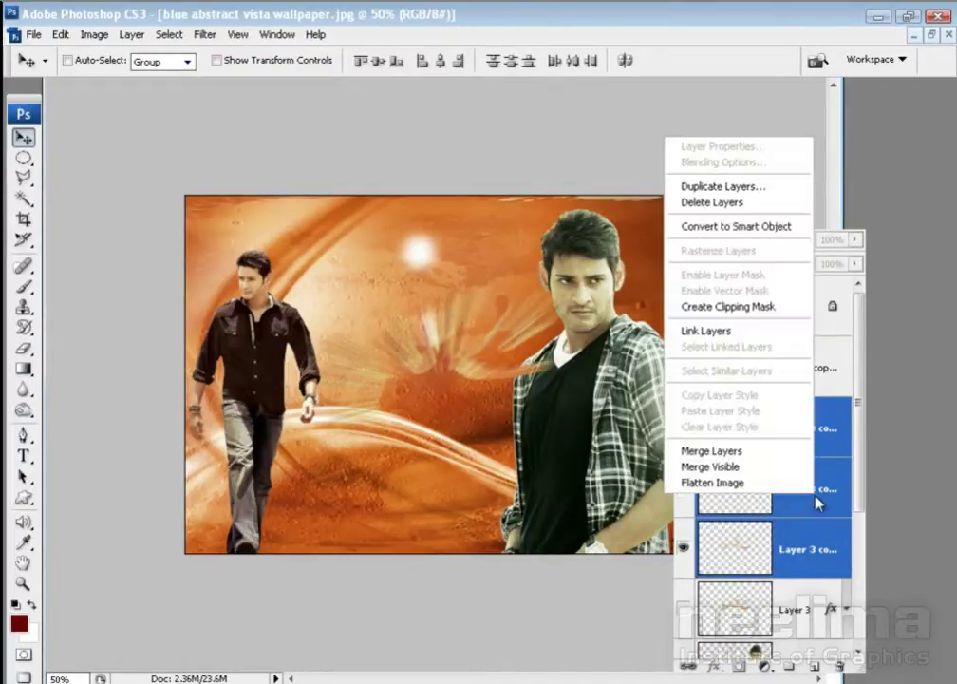
pyautogui.click(731, 452)
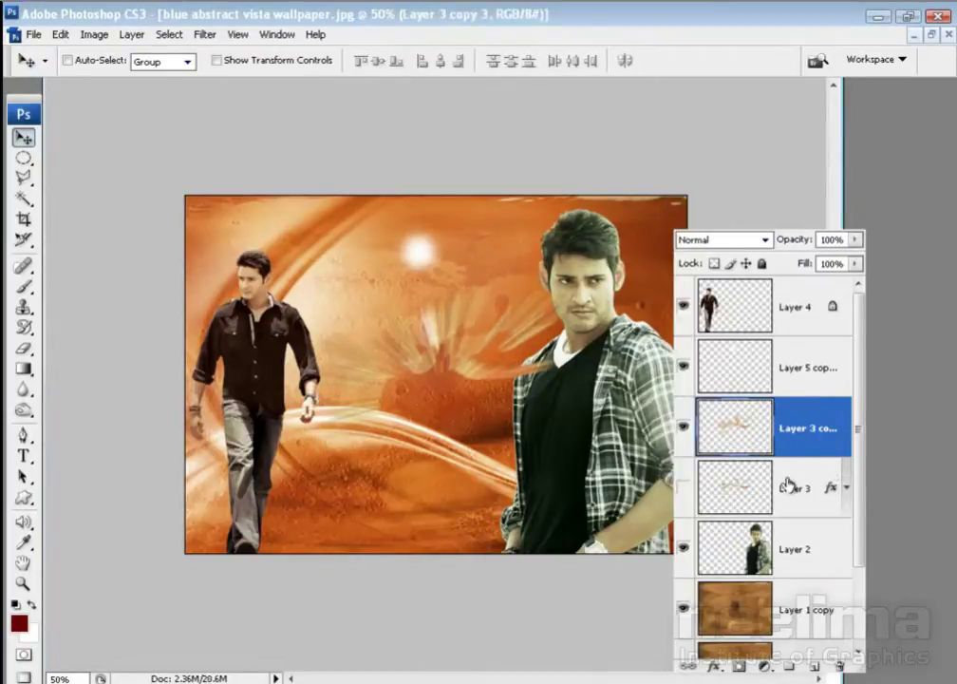
# - Show the drop-shadowed original title again and undo back to before the streak blur
pyautogui.click(684, 487)
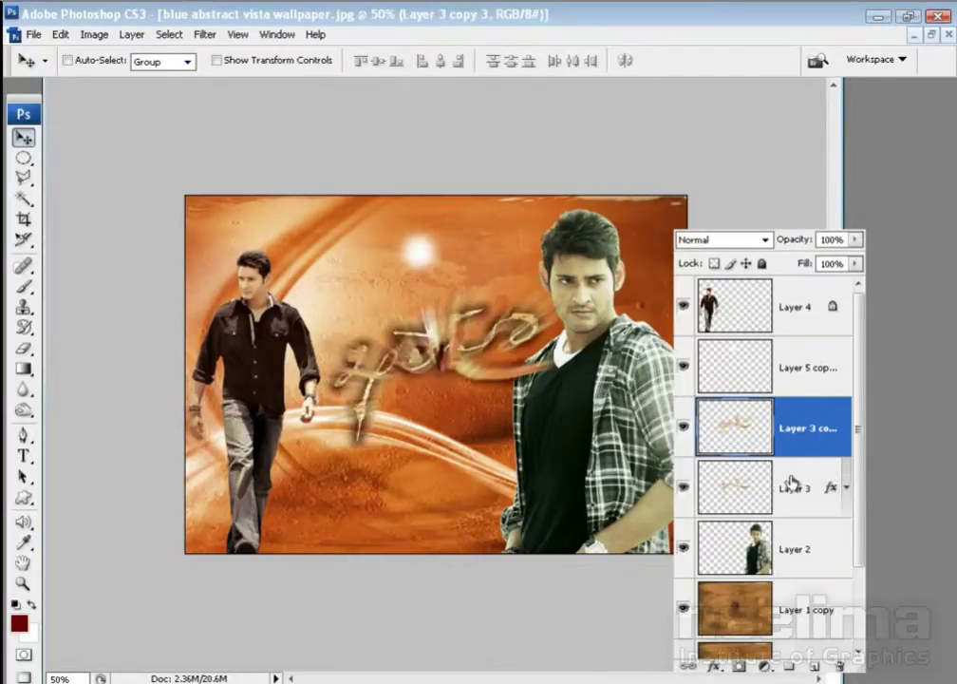
pyautogui.click(847, 485)
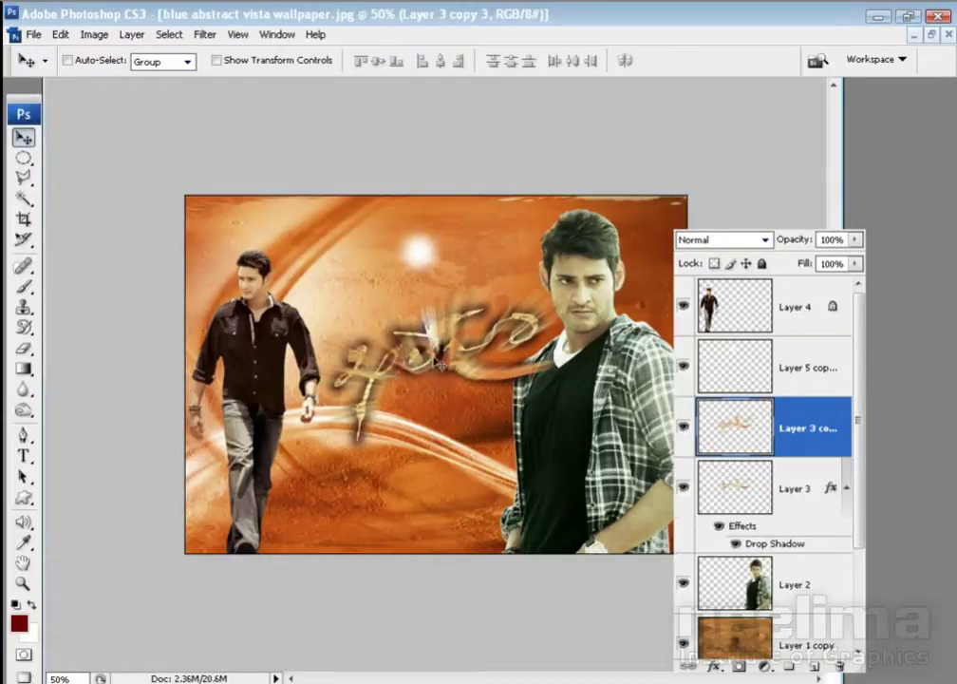
pyautogui.hotkey('ctrl', 'z')
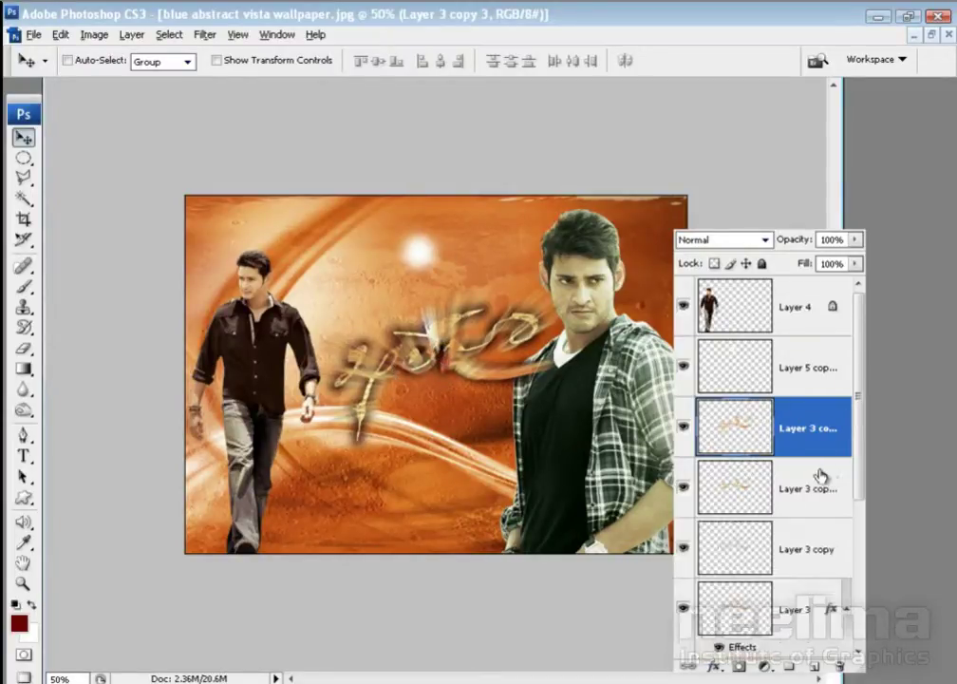
pyautogui.hotkey('ctrl', 'alt', 'z')
pyautogui.hotkey('ctrl', 'alt', 'z')
pyautogui.hotkey('ctrl', 'alt', 'z')
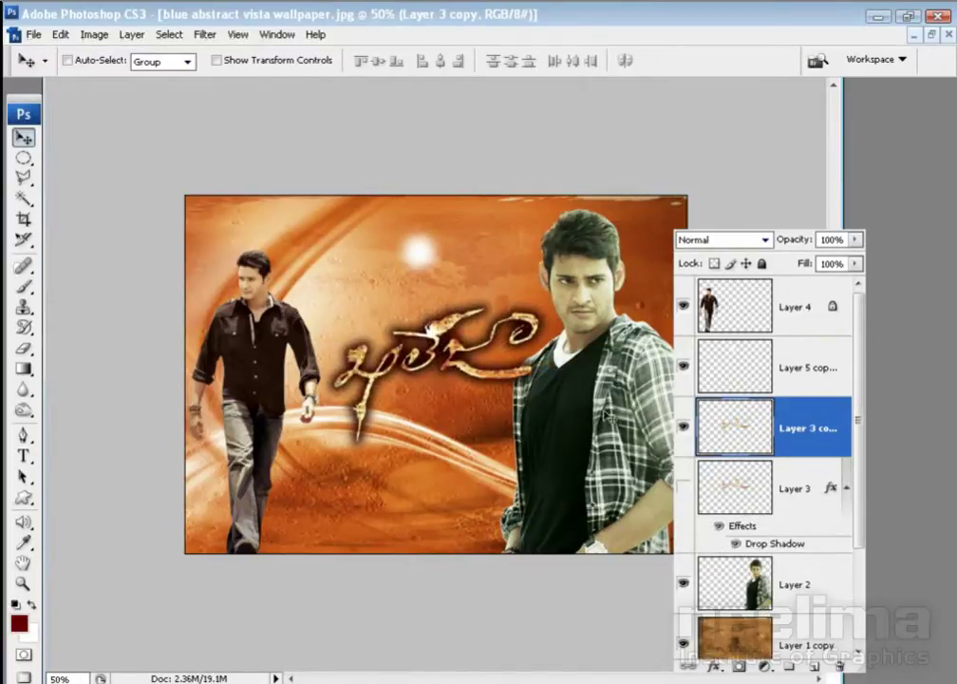
# - Hide Layer 3, radial-blur the title copy from a raised centre, and nudge it up-left
pyautogui.click(683, 486)
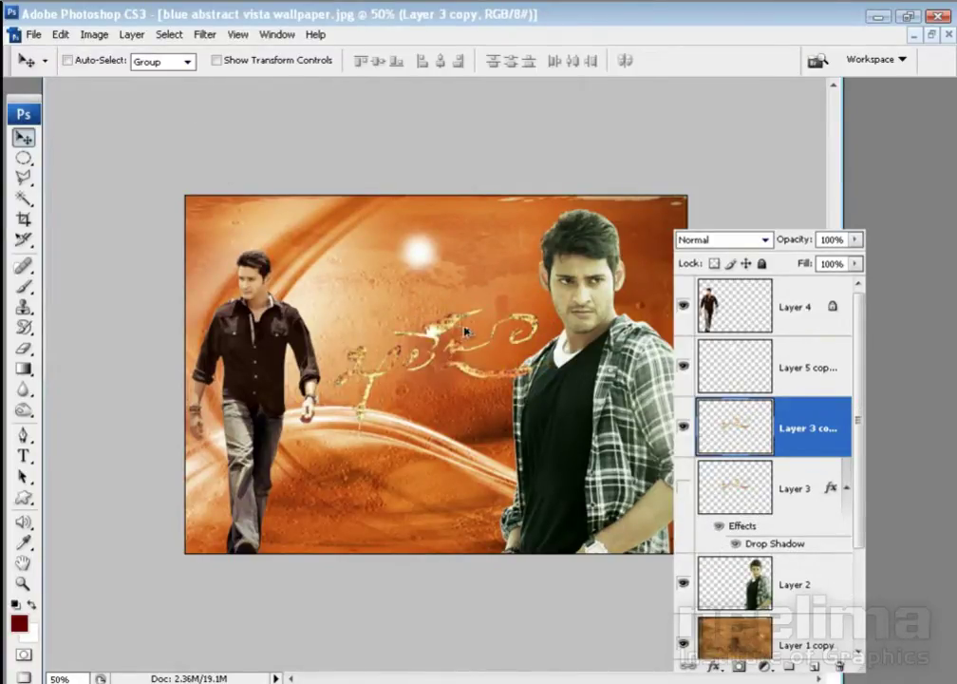
pyautogui.hotkey('ctrl', 'alt', 'f')
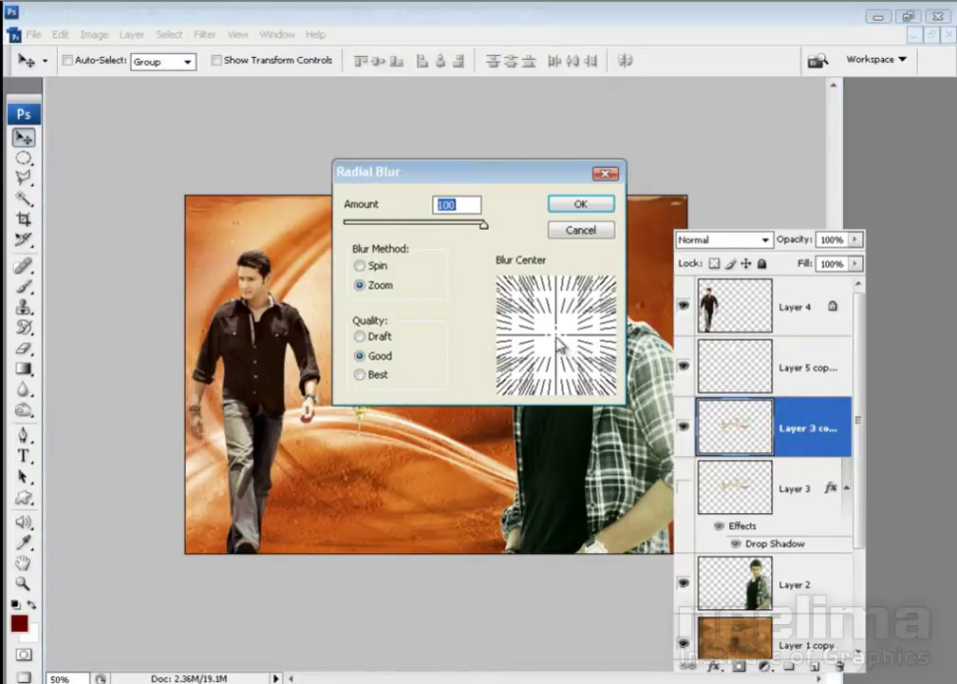
pyautogui.moveTo(562, 346); pyautogui.dragTo(561, 329)
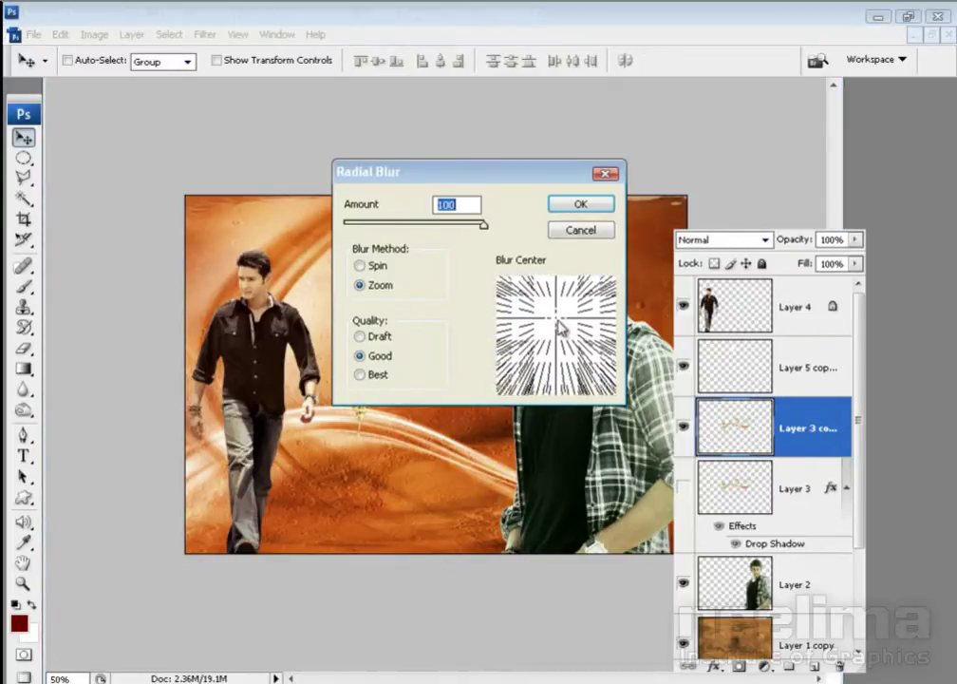
pyautogui.click(563, 204)
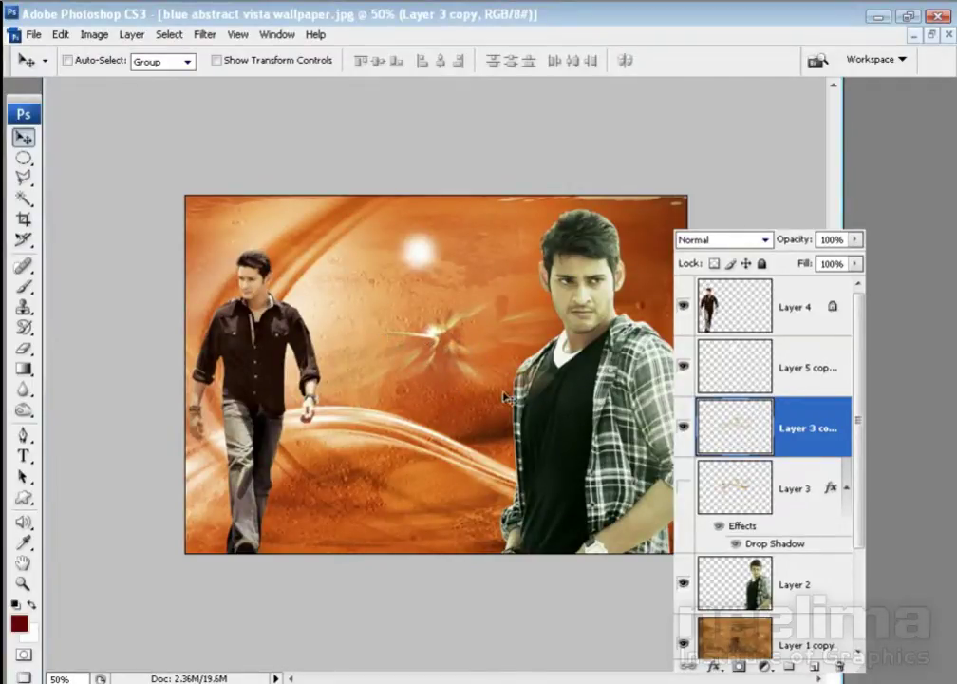
pyautogui.moveTo(453, 370); pyautogui.dragTo(350, 275)
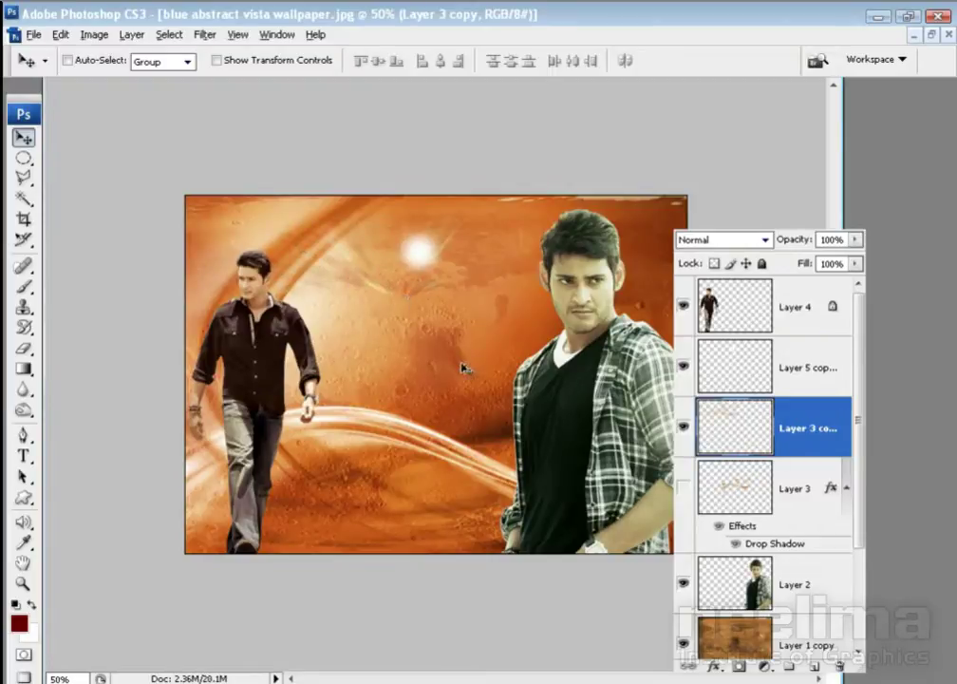
# - Reapply the radial blur, show Layer 3 again, collapse its effects, and start moving it up
pyautogui.hotkey('ctrl', 'z')
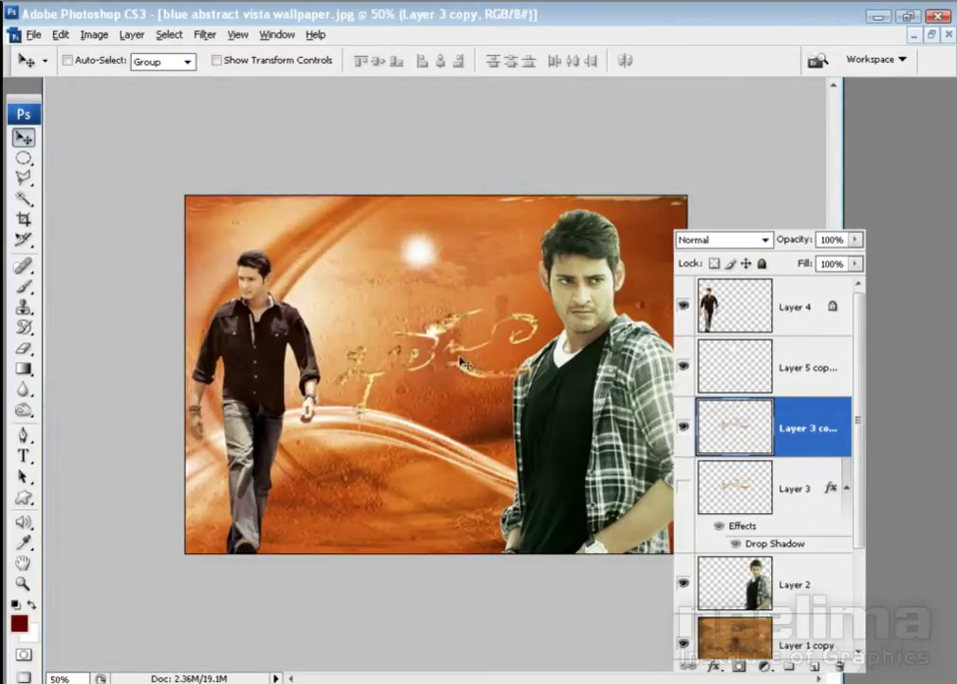
pyautogui.hotkey('ctrl', 'f')
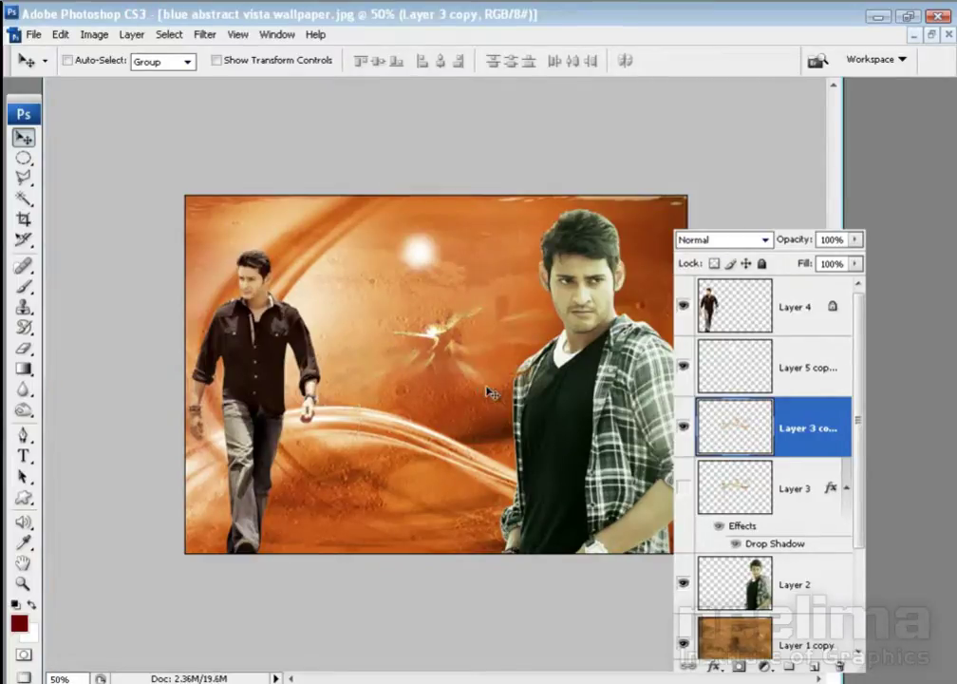
pyautogui.click(683, 487)
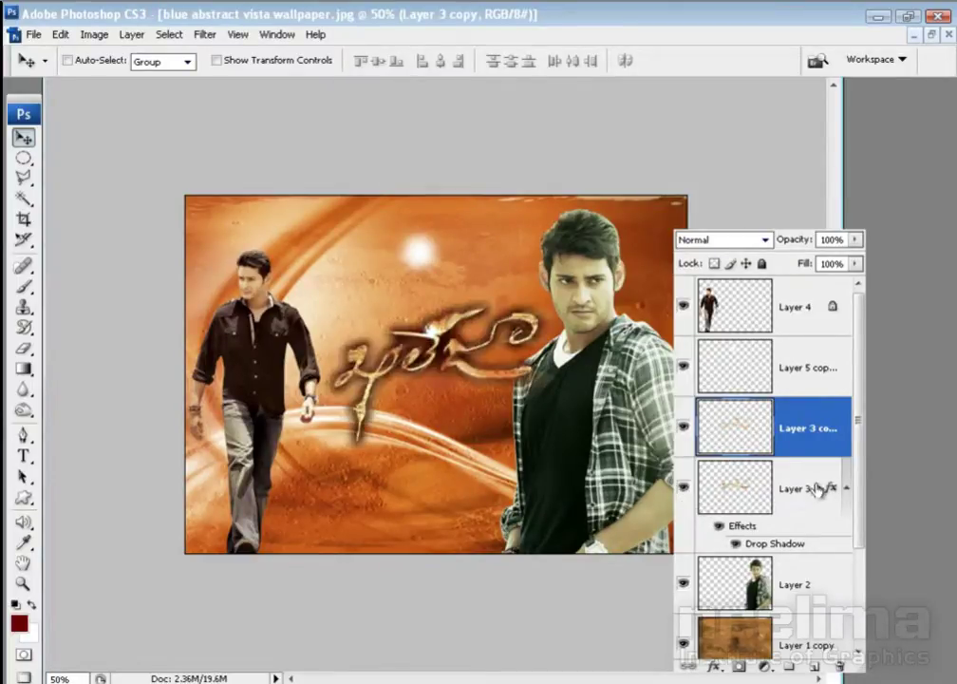
pyautogui.click(846, 487)
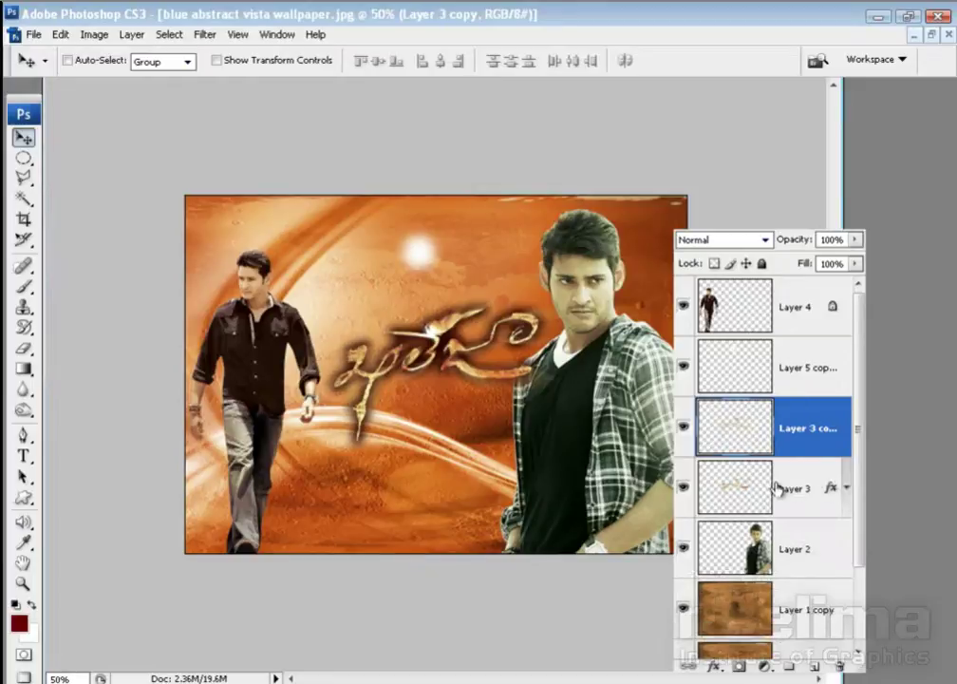
pyautogui.moveTo(777, 488); pyautogui.dragTo(774, 407)
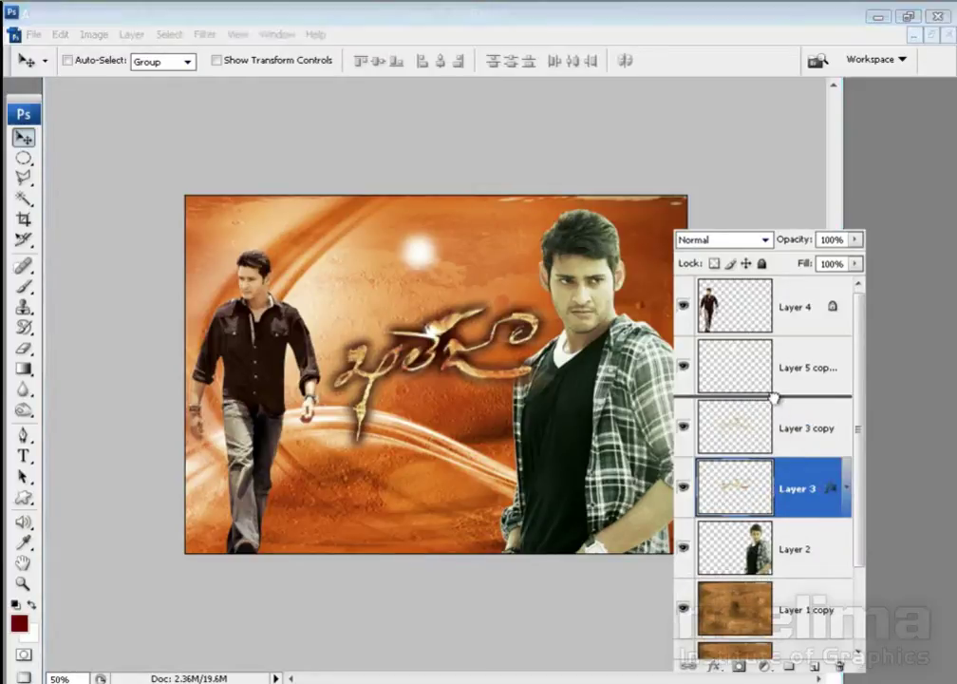
# - Place Layer 3 above its copy, then merge four duplicates of the title copy into one layer
pyautogui.moveTo(774, 399); pyautogui.dragTo(722, 406)
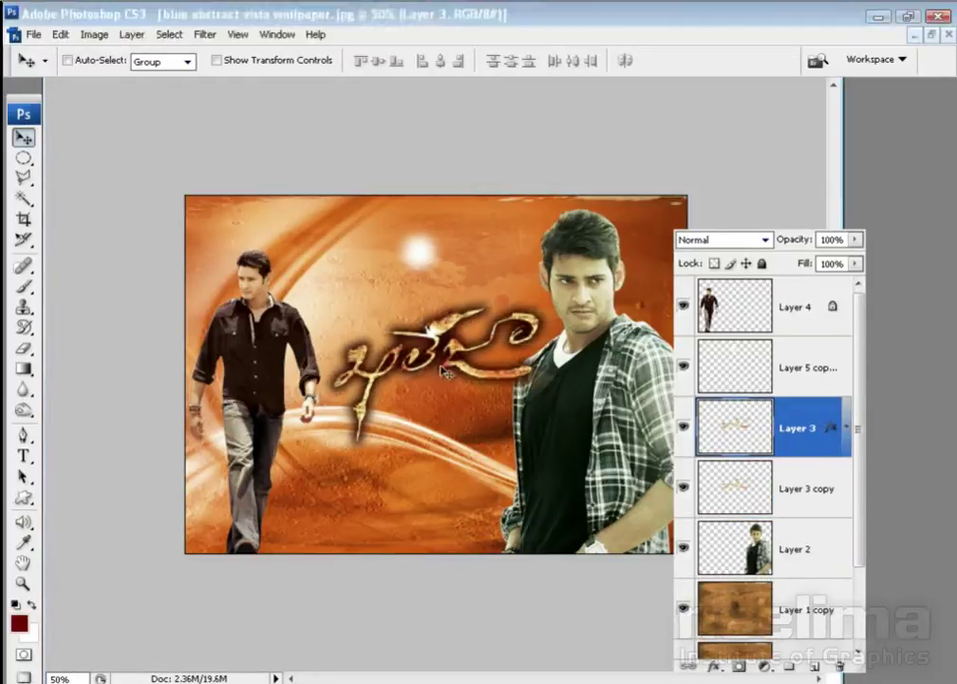
pyautogui.click(779, 477)
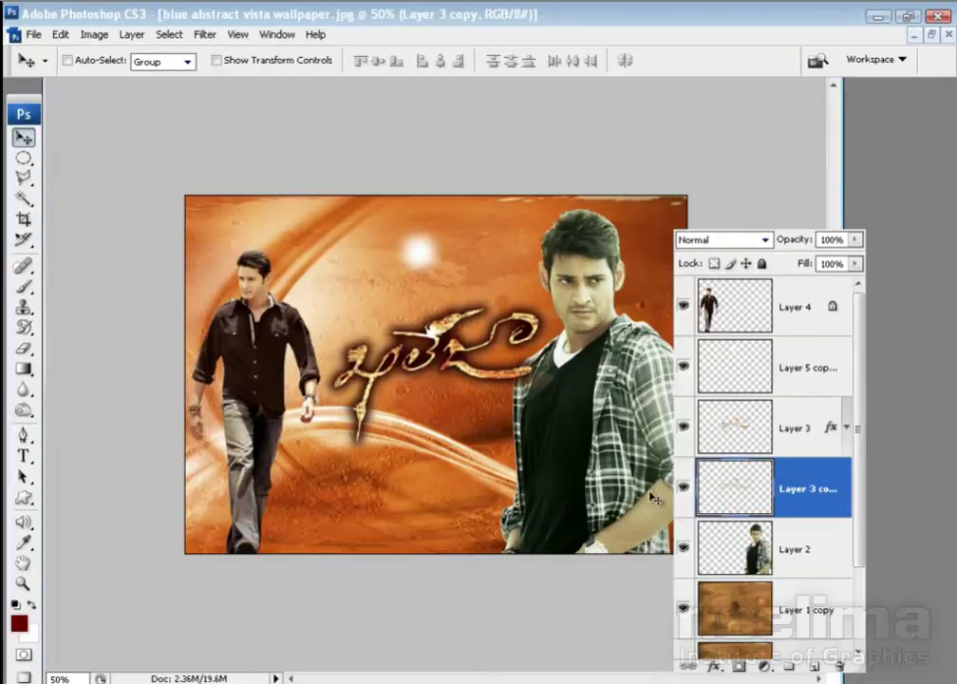
pyautogui.hotkey('ctrl', 'j')
pyautogui.hotkey('ctrl', 'j')
pyautogui.hotkey('ctrl', 'j')
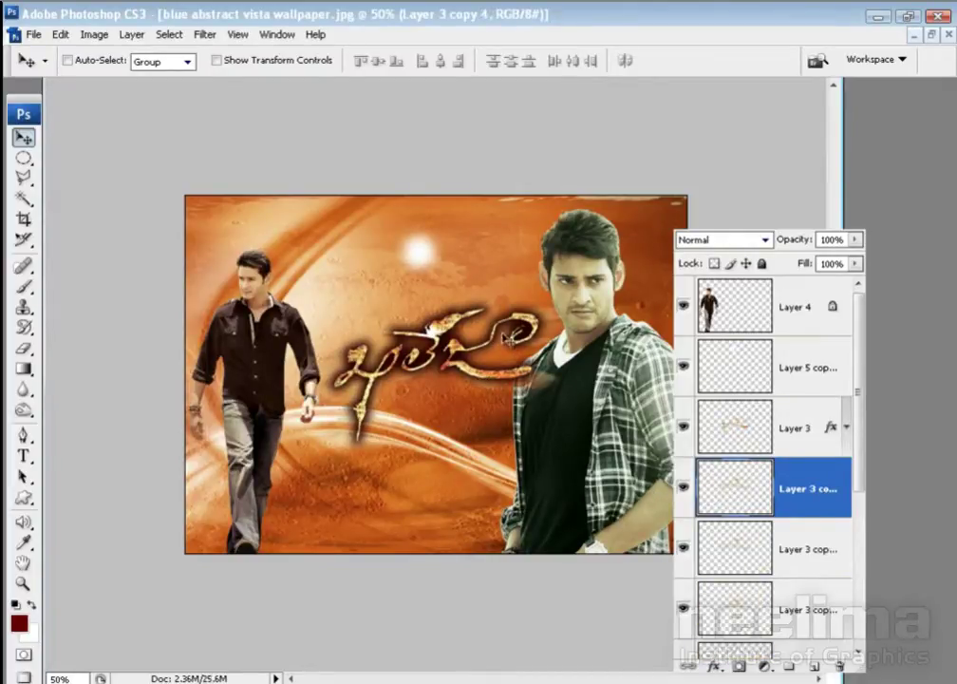
pyautogui.scroll(-2, 792, 619)
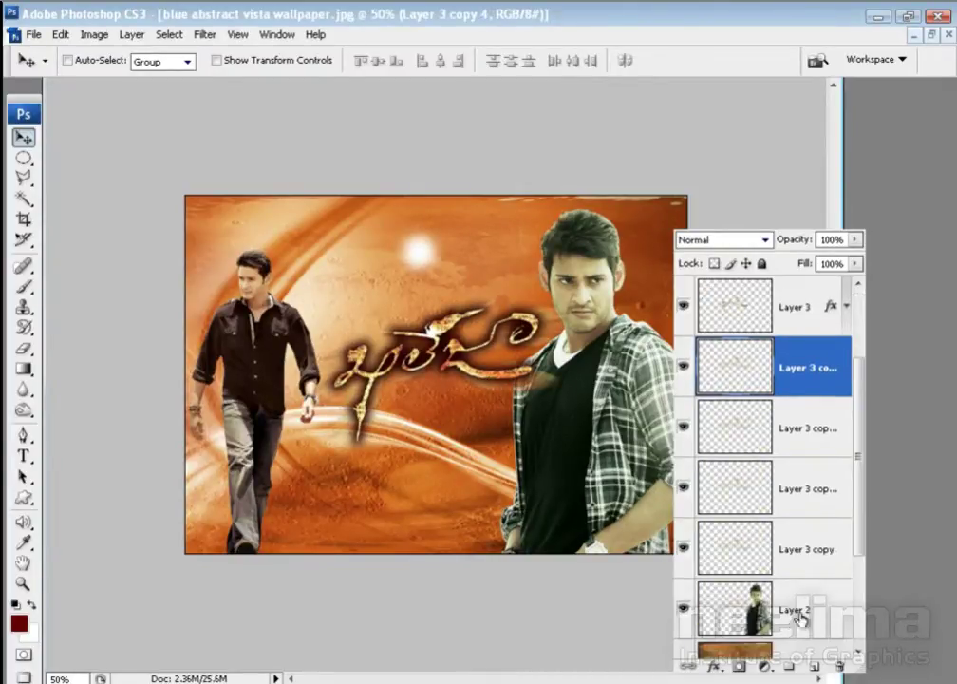
pyautogui.keyDown('shift'); pyautogui.click(815, 555); pyautogui.keyUp('shift')
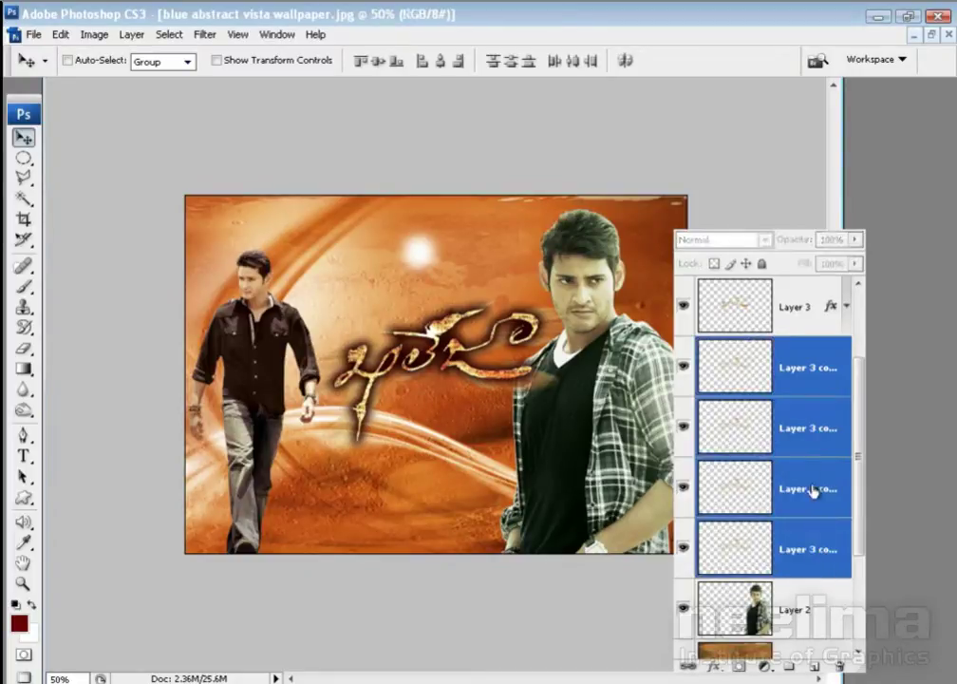
pyautogui.rightClick(819, 554)
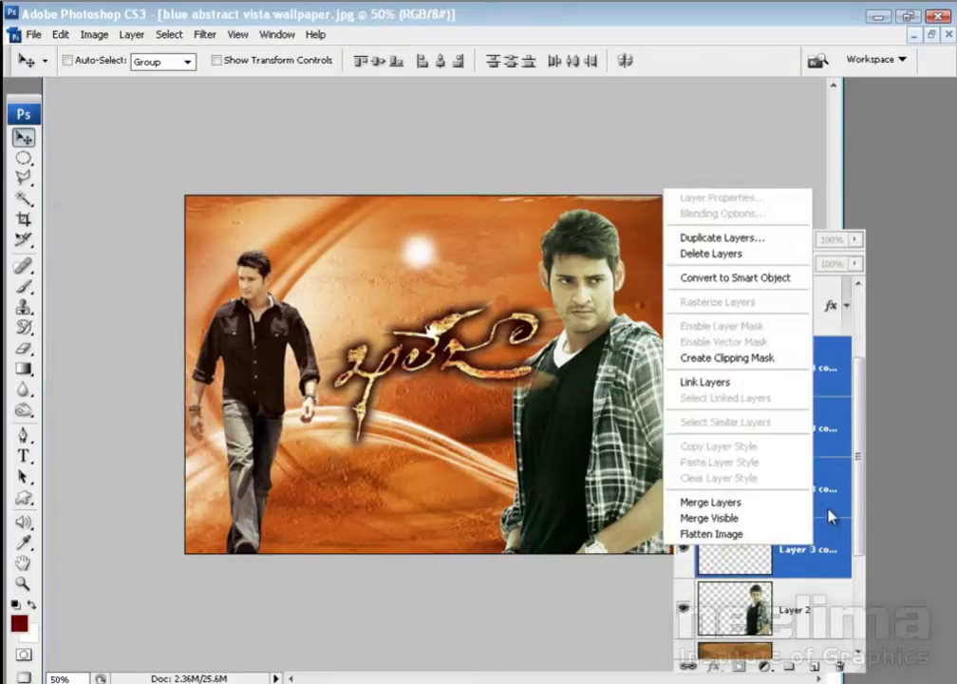
pyautogui.click(730, 504)
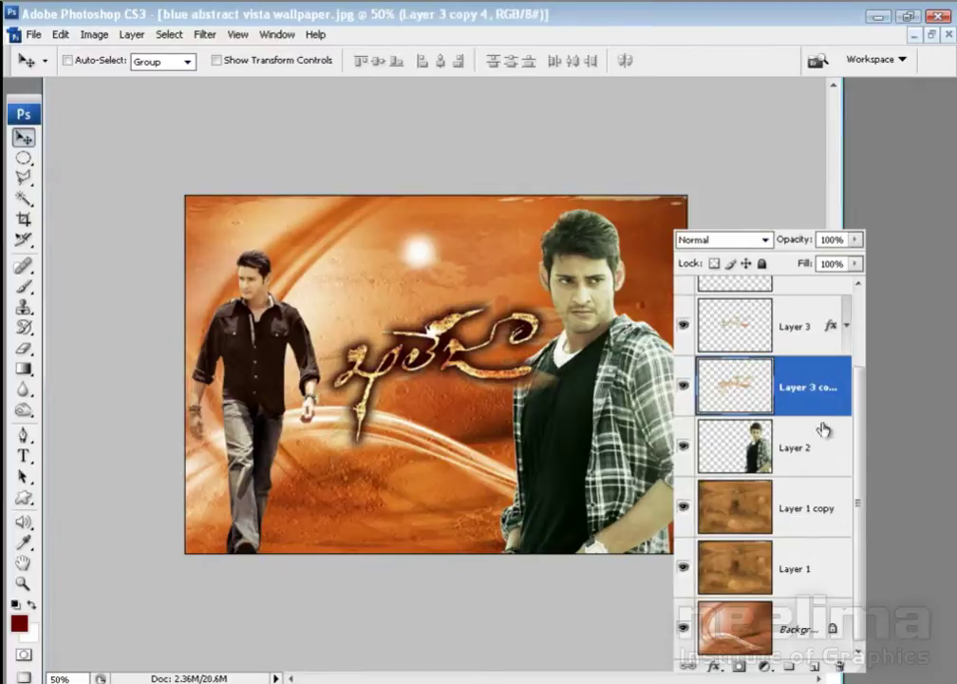
# - Link Layer 3 with its merged copy and move the Telugu title up and slightly left
pyautogui.click(846, 325)
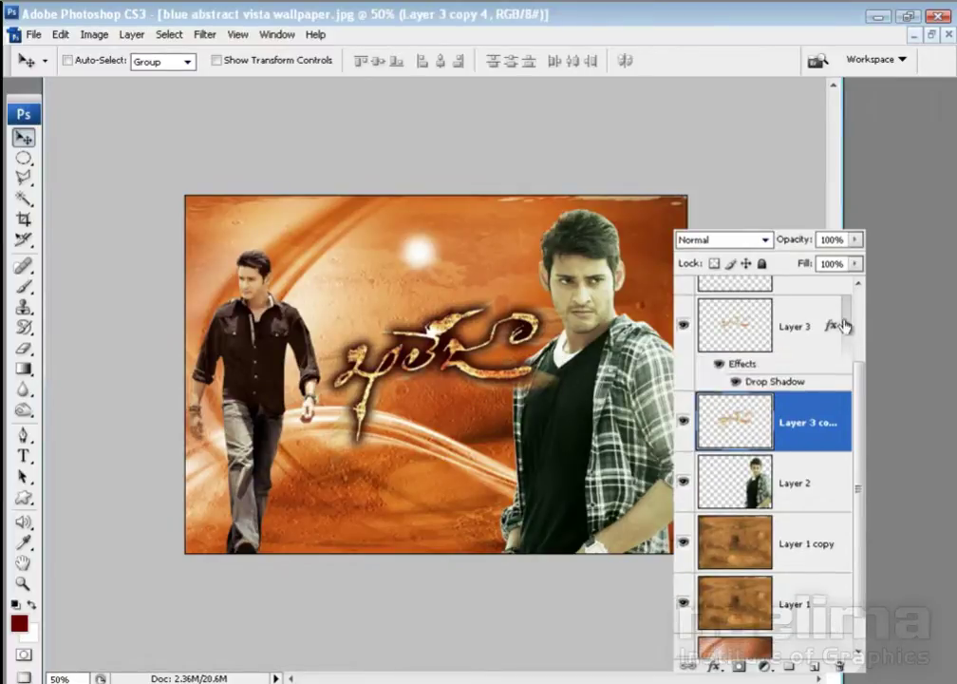
pyautogui.click(846, 324)
pyautogui.keyDown('shift'); pyautogui.click(743, 332); pyautogui.keyUp('shift')
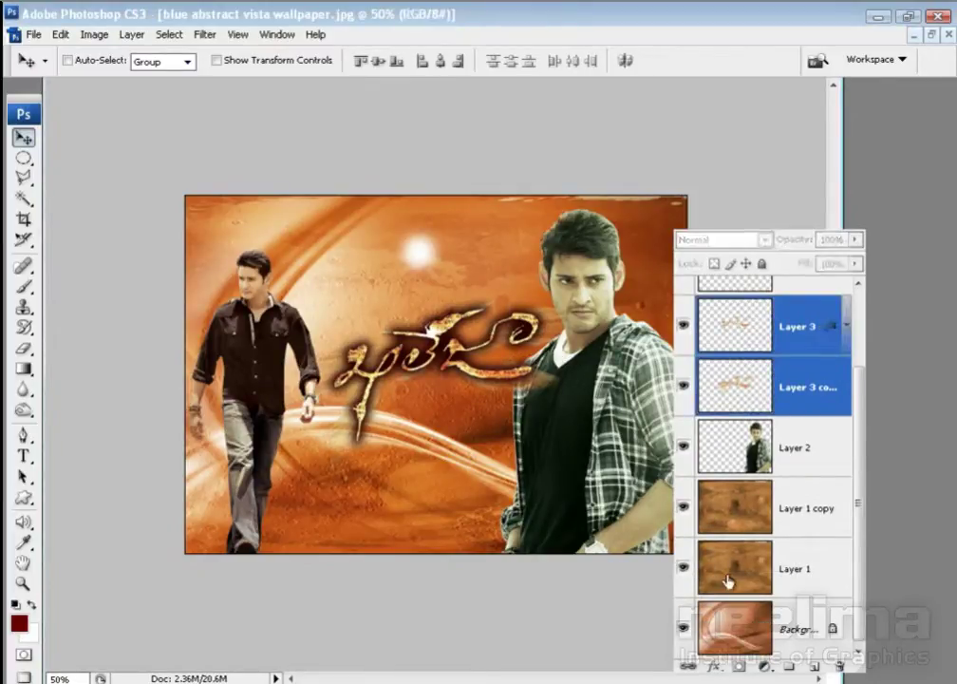
pyautogui.click(686, 666)
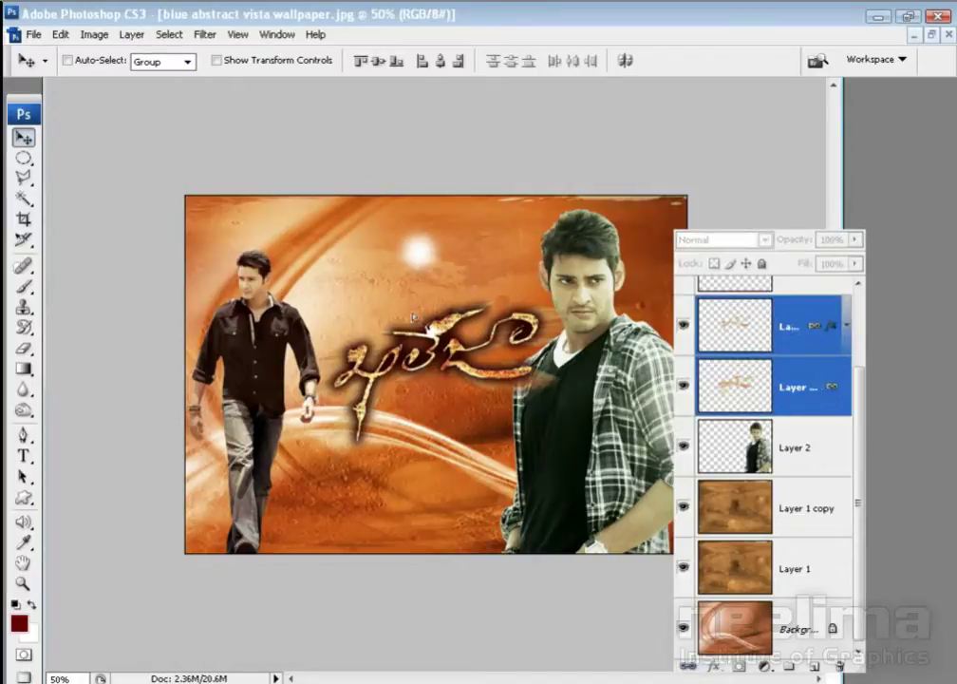
pyautogui.moveTo(422, 373); pyautogui.dragTo(410, 294)
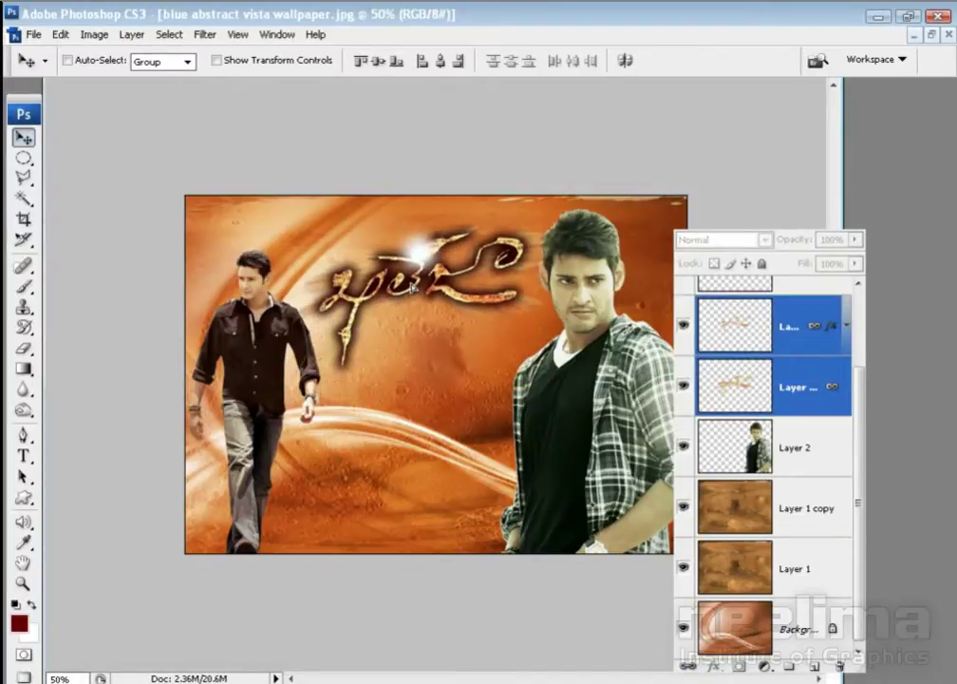
pyautogui.click(824, 446)
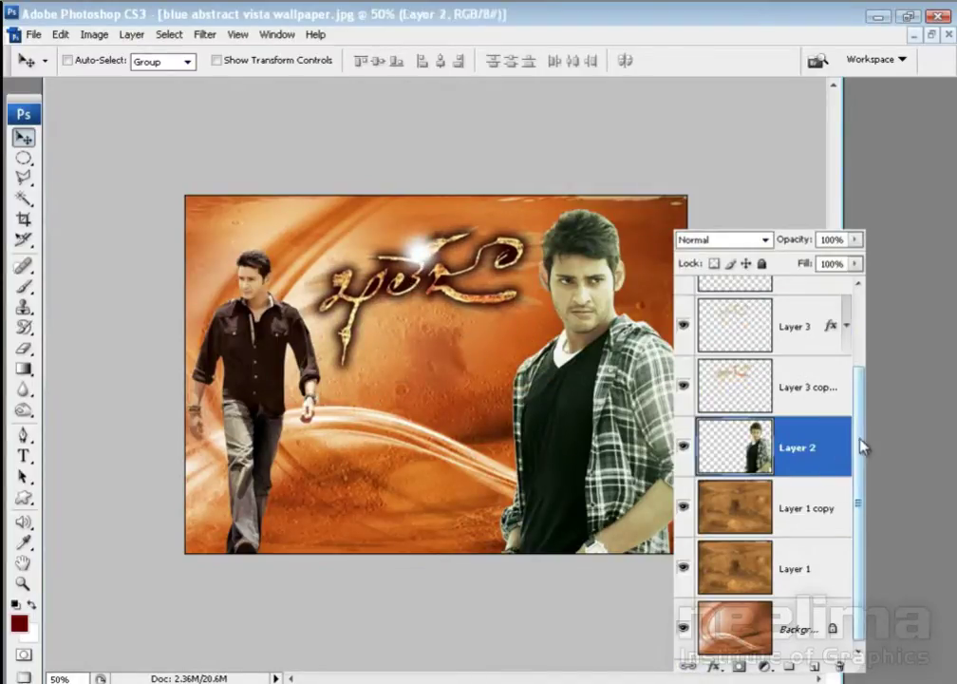
# - Inspect the poster close up, then move Layer 2's checked-shirt man above both title layers
pyautogui.scroll(1, 863, 446)
pyautogui.moveTo(515, 228); pyautogui.dragTo(612, 304)
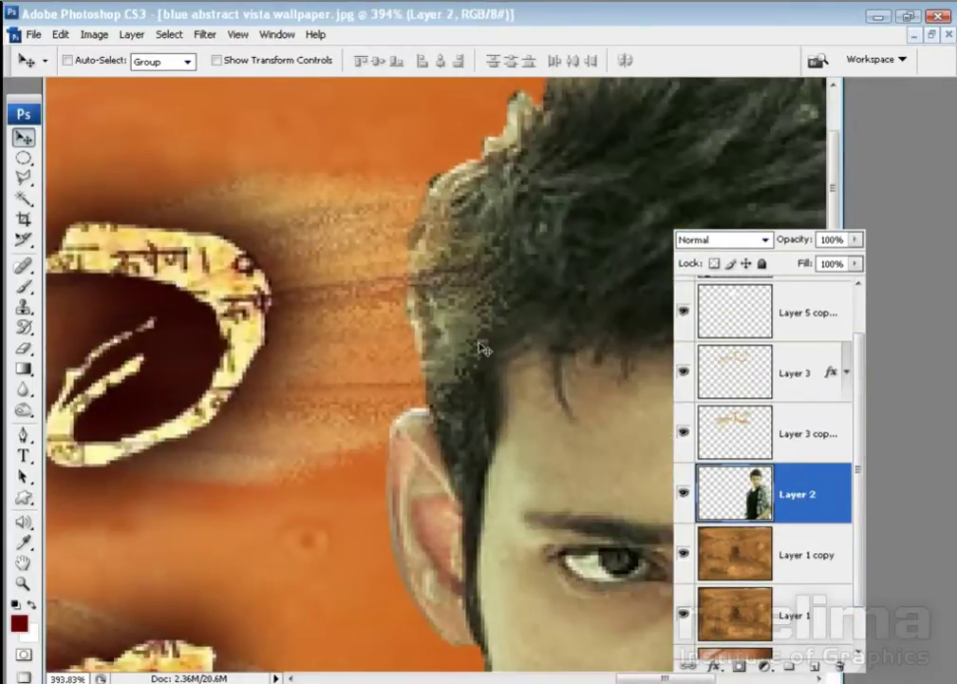
pyautogui.hotkey('ctrl', '-')
pyautogui.hotkey('ctrl', '-')
pyautogui.hotkey('ctrl', '-')
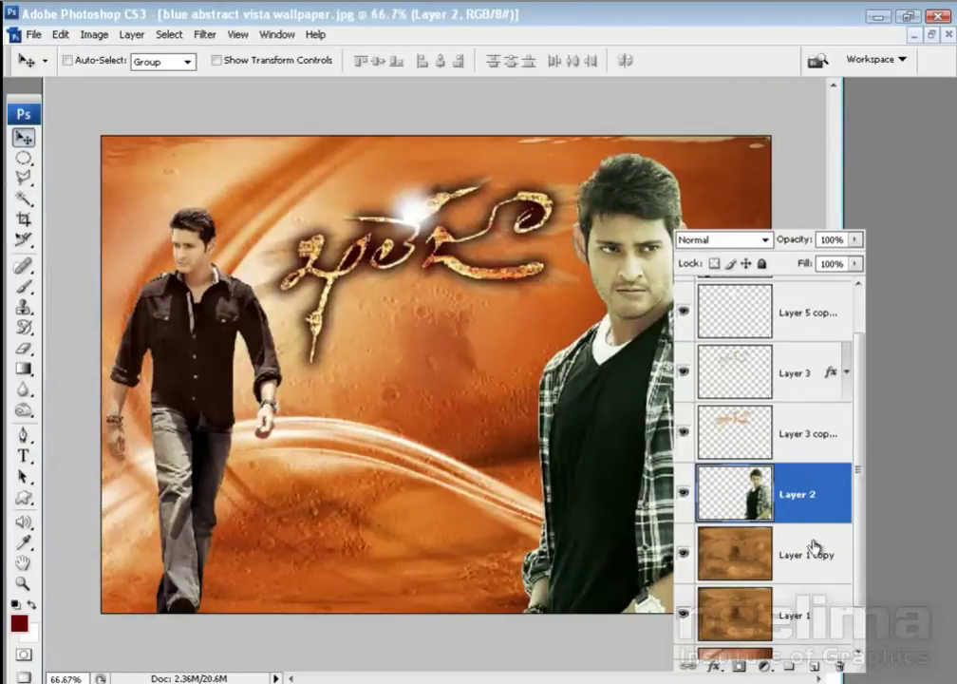
pyautogui.hotkey('ctrl', '-')
pyautogui.moveTo(785, 502); pyautogui.dragTo(764, 342)
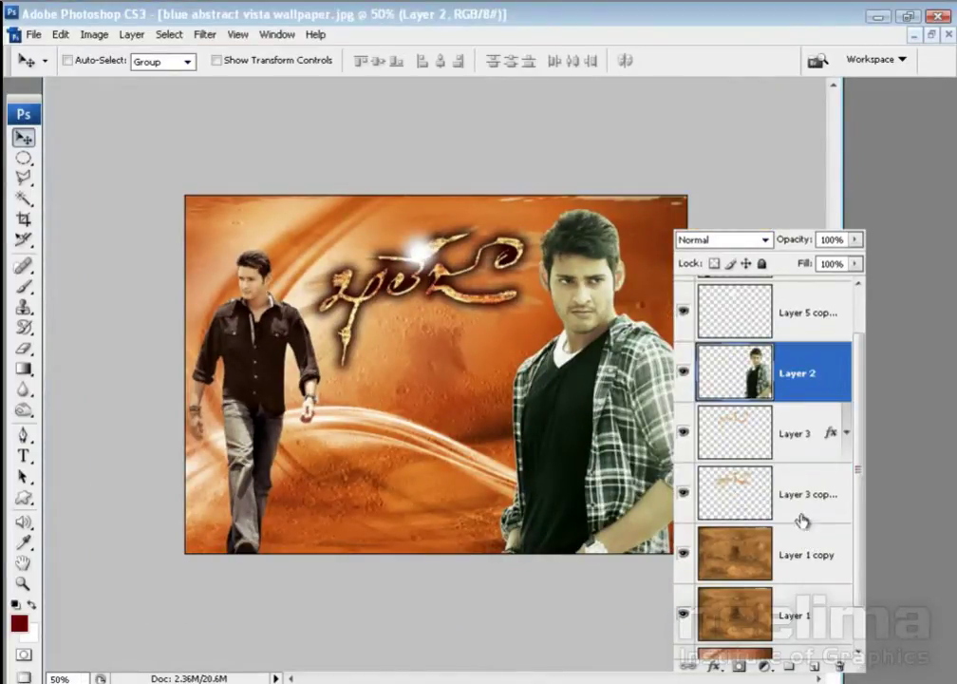
pyautogui.moveTo(864, 561); pyautogui.dragTo(863, 589)
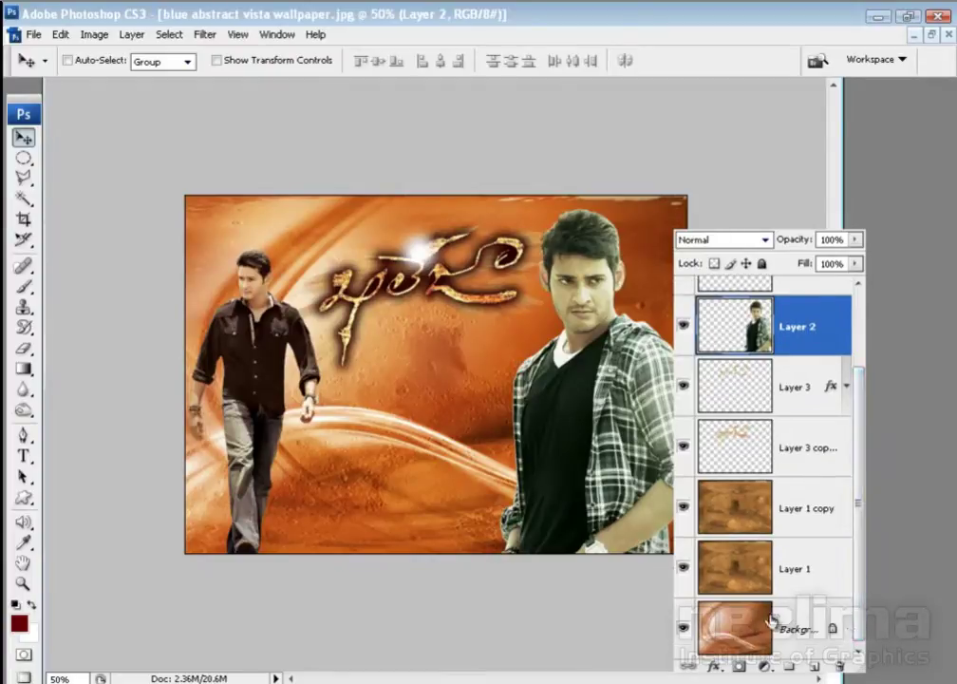
pyautogui.click(798, 627)
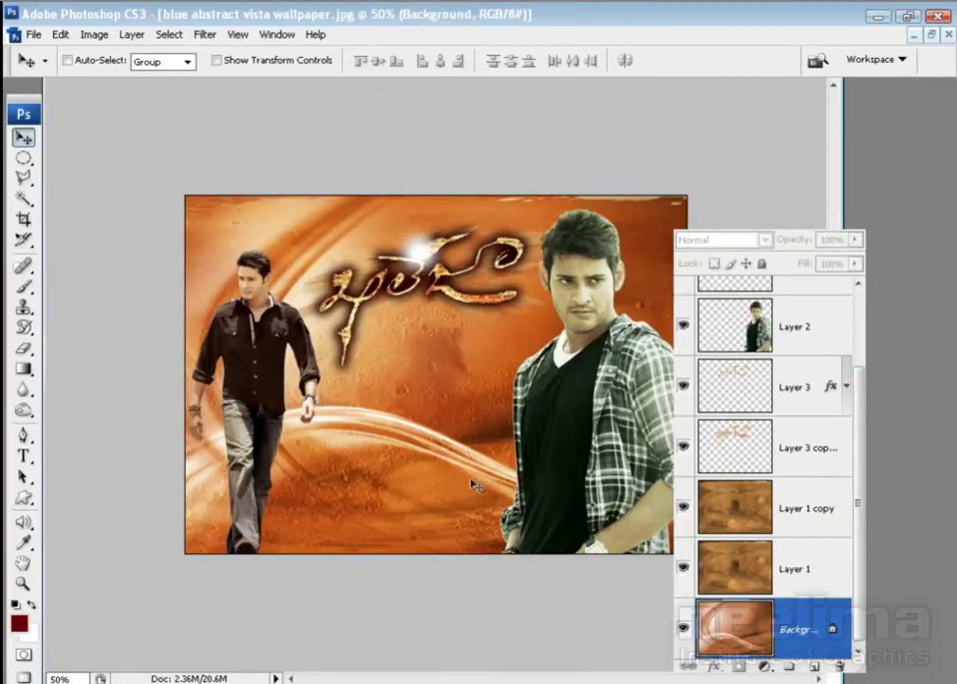
# - Fill a new Layer 5 above Background with an orange-brown gradient from centre to lower-left
pyautogui.press('g')
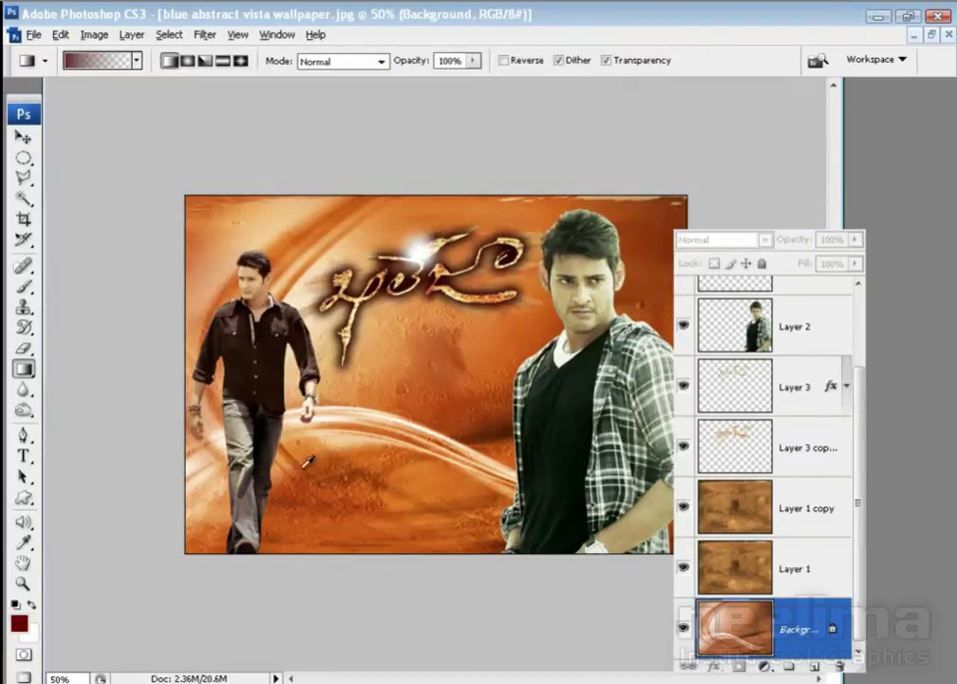
pyautogui.keyDown('alt'); pyautogui.click(297, 447); pyautogui.keyUp('alt')
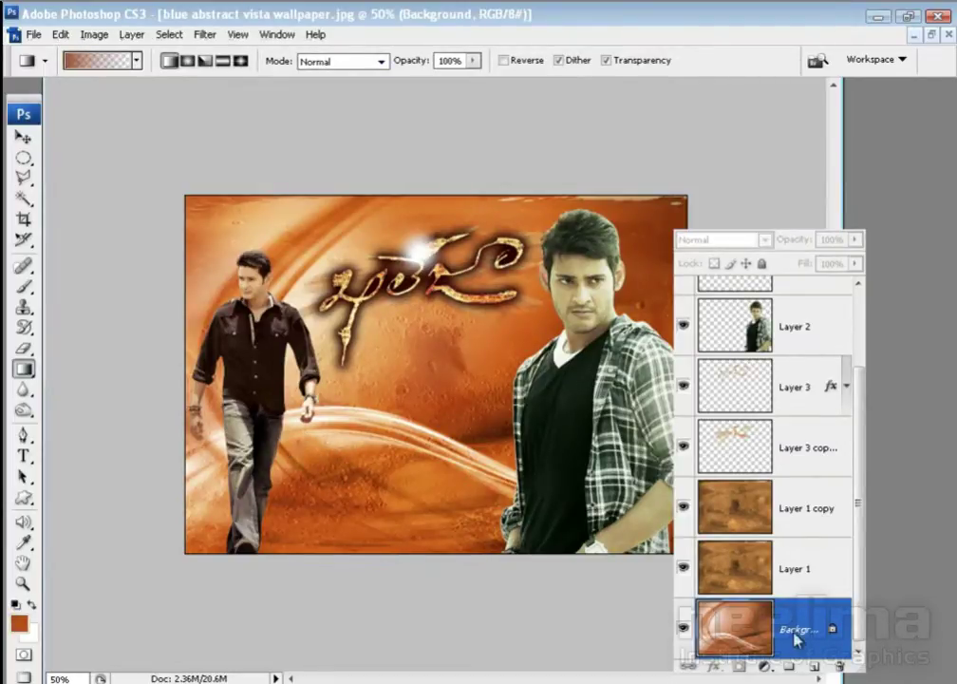
pyautogui.click(816, 669)
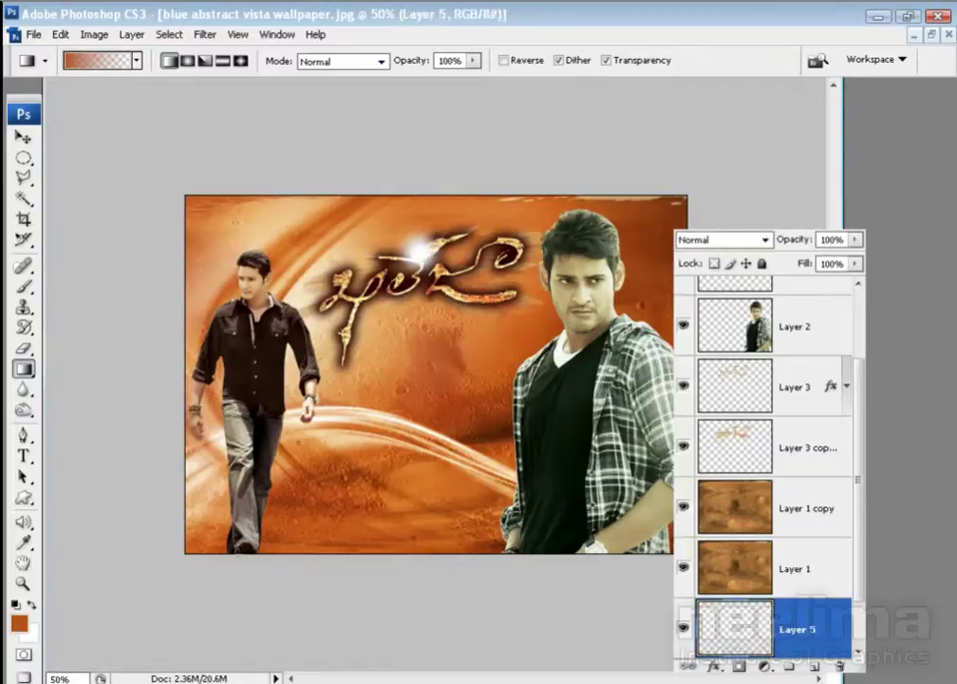
pyautogui.moveTo(302, 487); pyautogui.dragTo(467, 311)
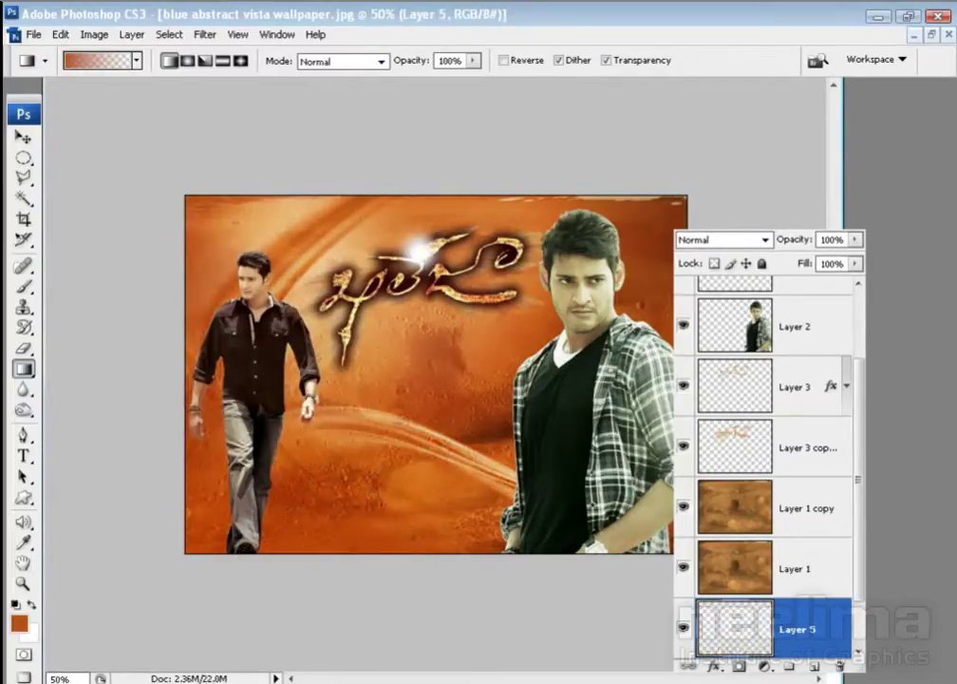
pyautogui.hotkey('ctrl', 'z')
pyautogui.moveTo(378, 454); pyautogui.dragTo(565, 300)
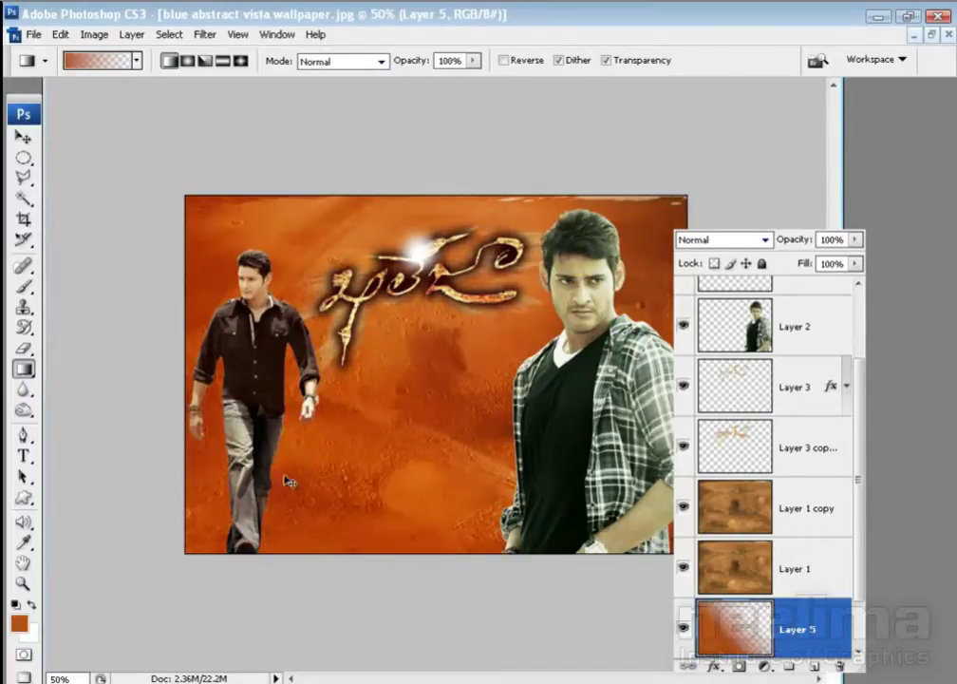
pyautogui.hotkey('ctrl', 'z')
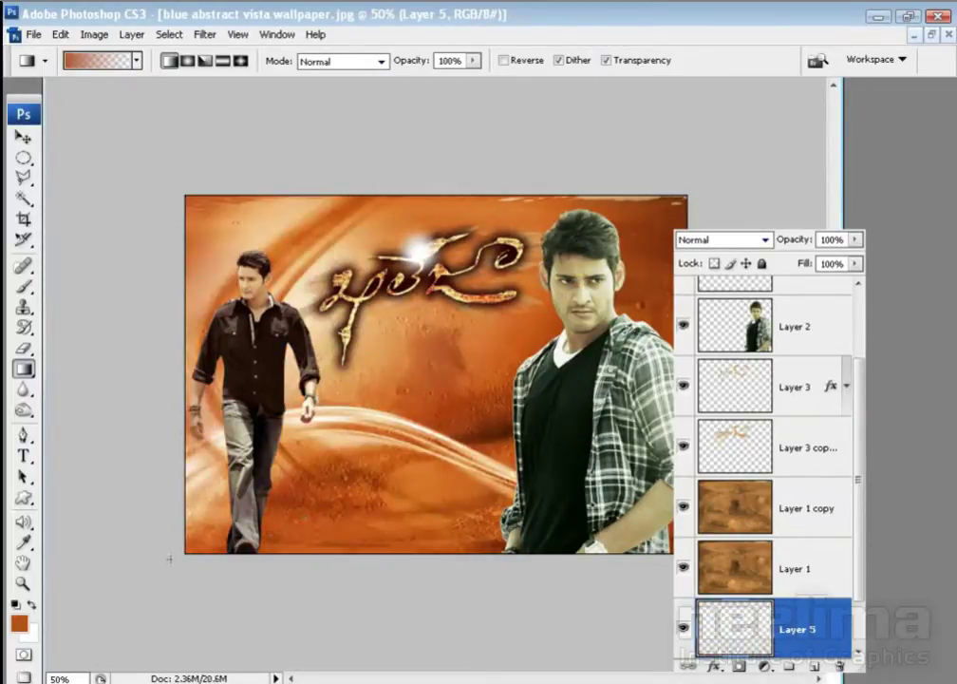
pyautogui.moveTo(409, 328); pyautogui.dragTo(197, 541)
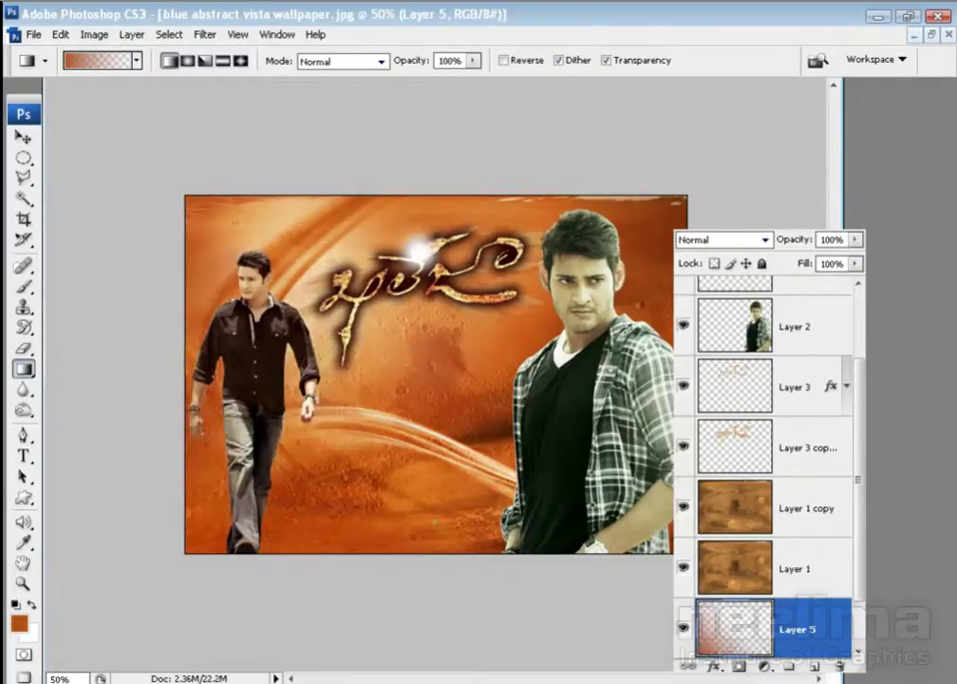
pyautogui.press('v')
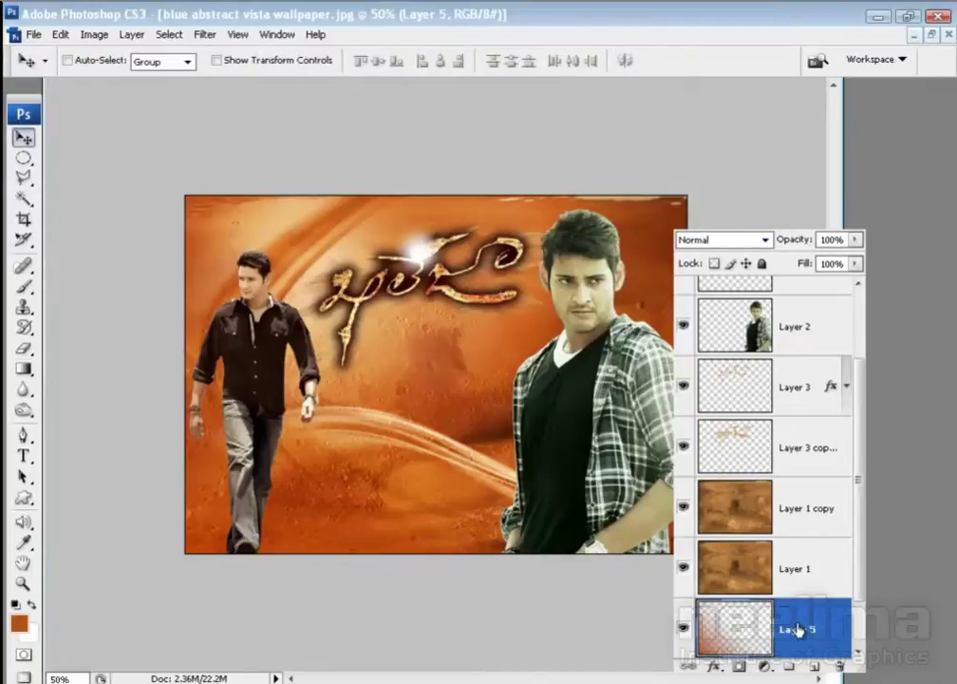
pyautogui.click(95, 35)
pyautogui.moveTo(120, 80)
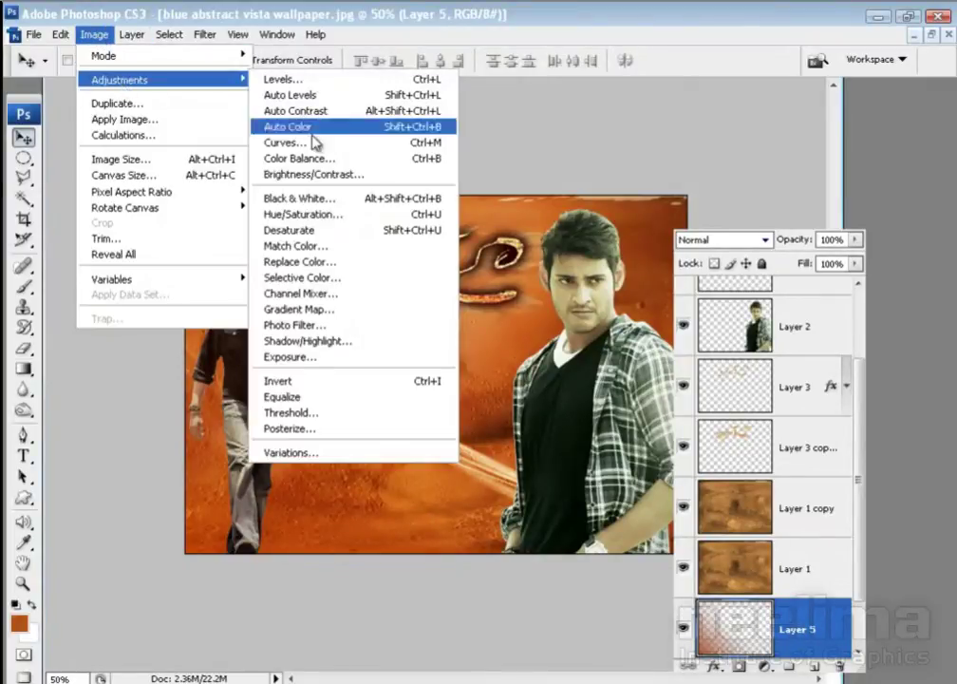
# - Darken Layer 5 with a Curves adjustment mapping input 152 to output 102
pyautogui.click(285, 142)
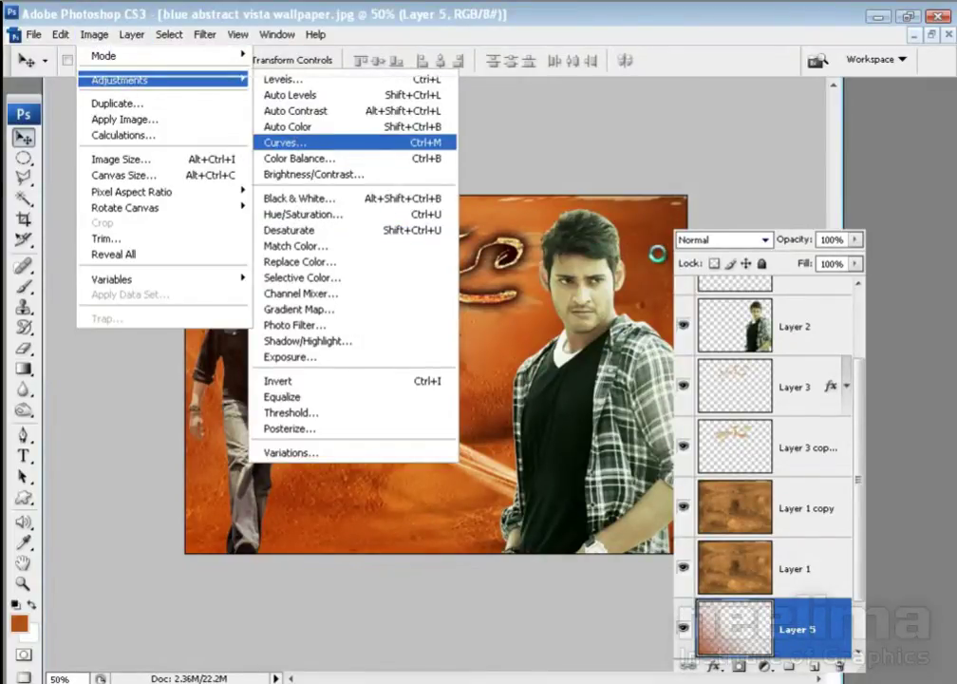
pyautogui.moveTo(371, 107); pyautogui.dragTo(722, 106)
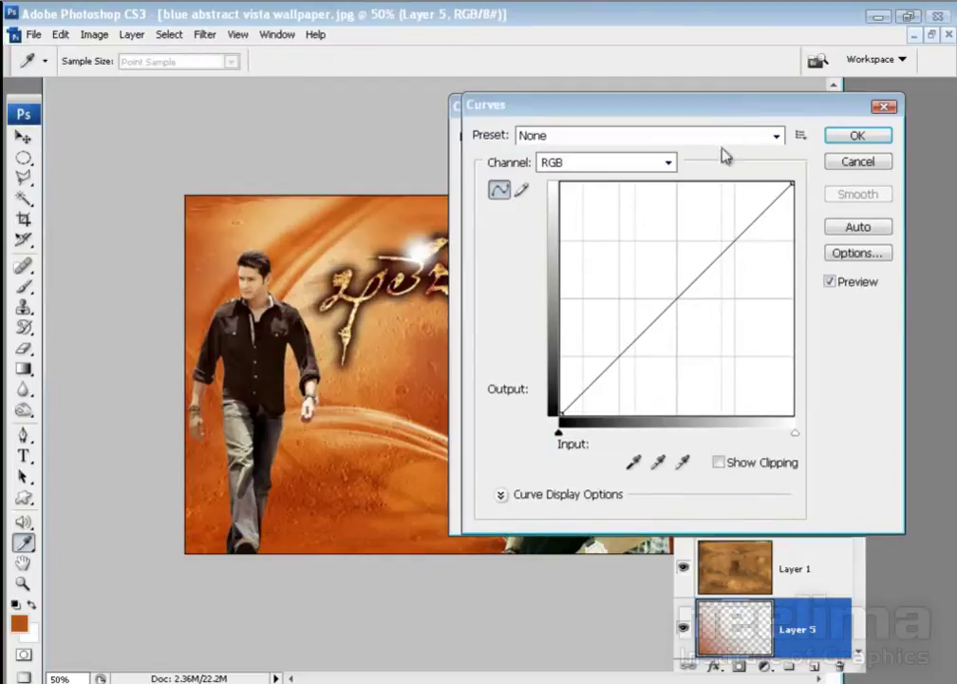
pyautogui.moveTo(678, 286); pyautogui.dragTo(704, 323)
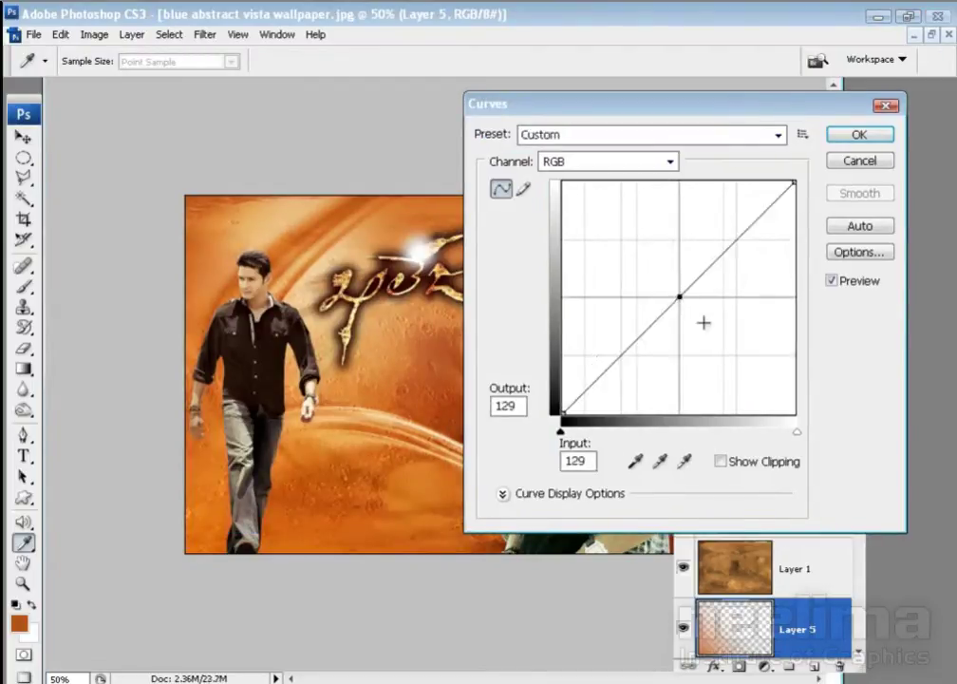
pyautogui.moveTo(704, 323); pyautogui.dragTo(701, 321)
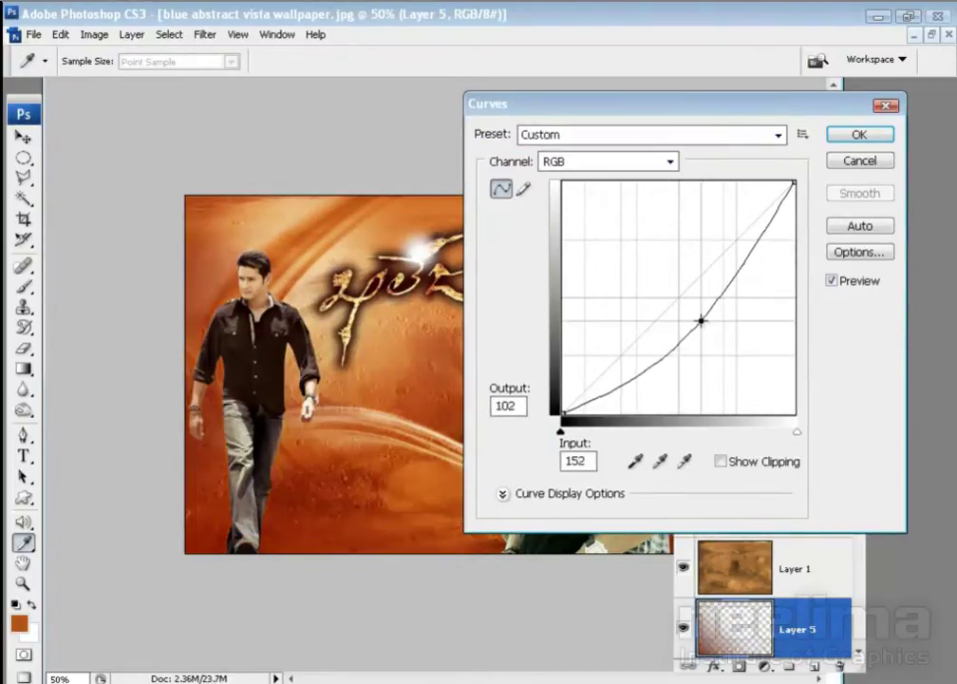
pyautogui.click(848, 140)
pyautogui.press('v')
pyautogui.rightClick(270, 334)
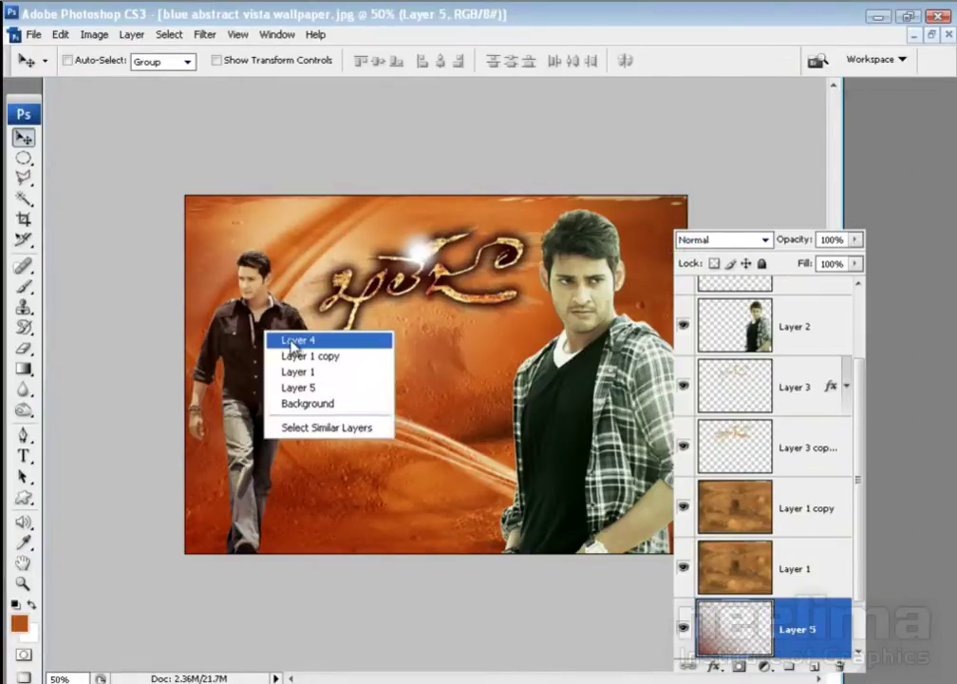
# - Give Layer 4's walking man a 10 px Overlay outer glow and centre him on the canvas
pyautogui.click(289, 338)
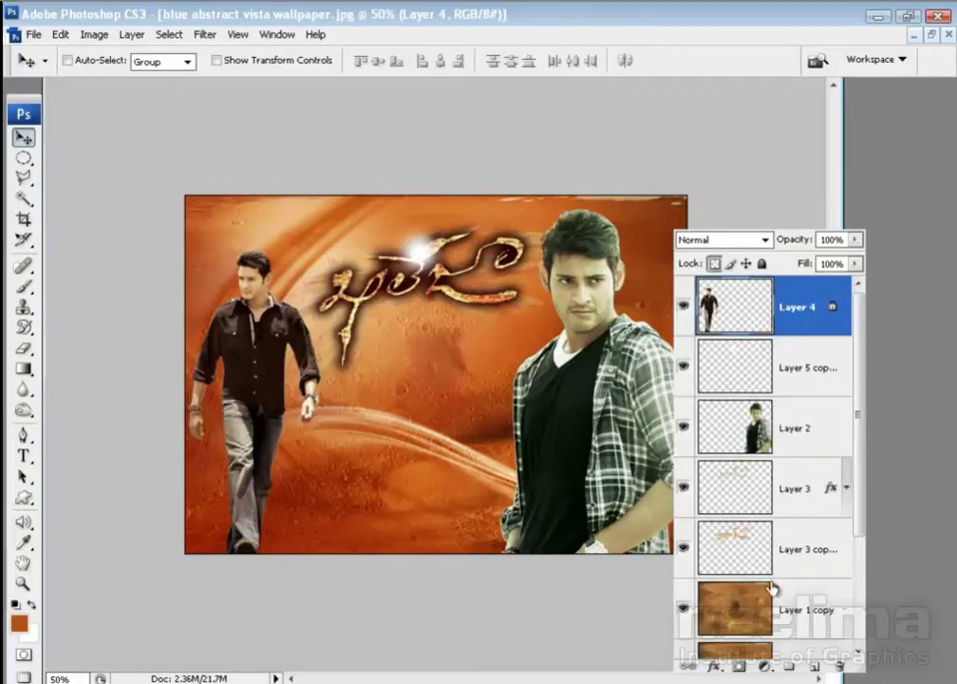
pyautogui.click(719, 669)
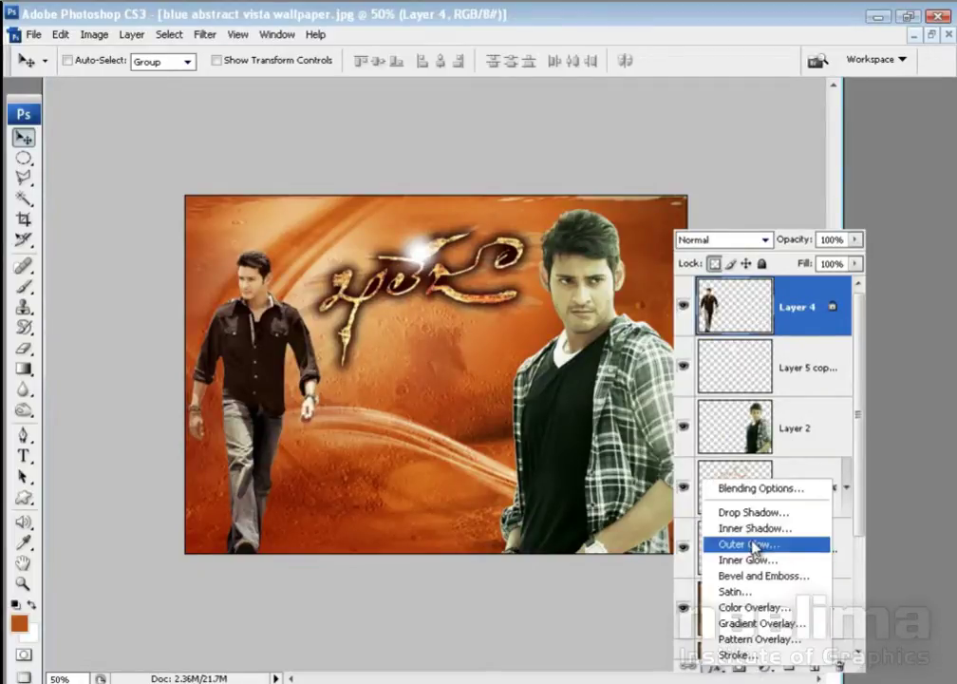
pyautogui.click(756, 547)
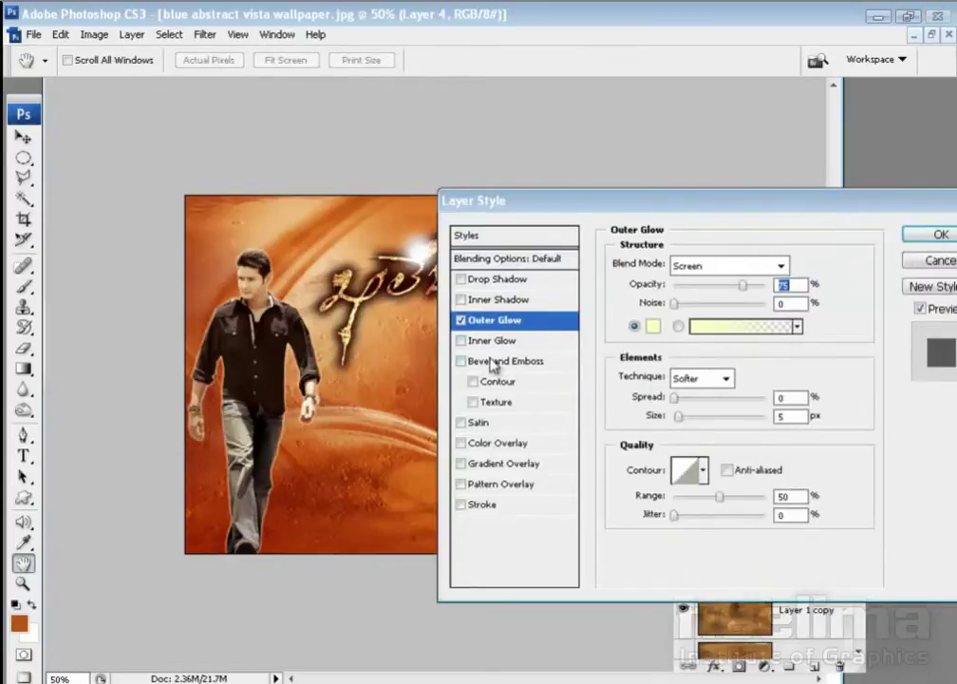
pyautogui.moveTo(694, 418); pyautogui.dragTo(692, 418)
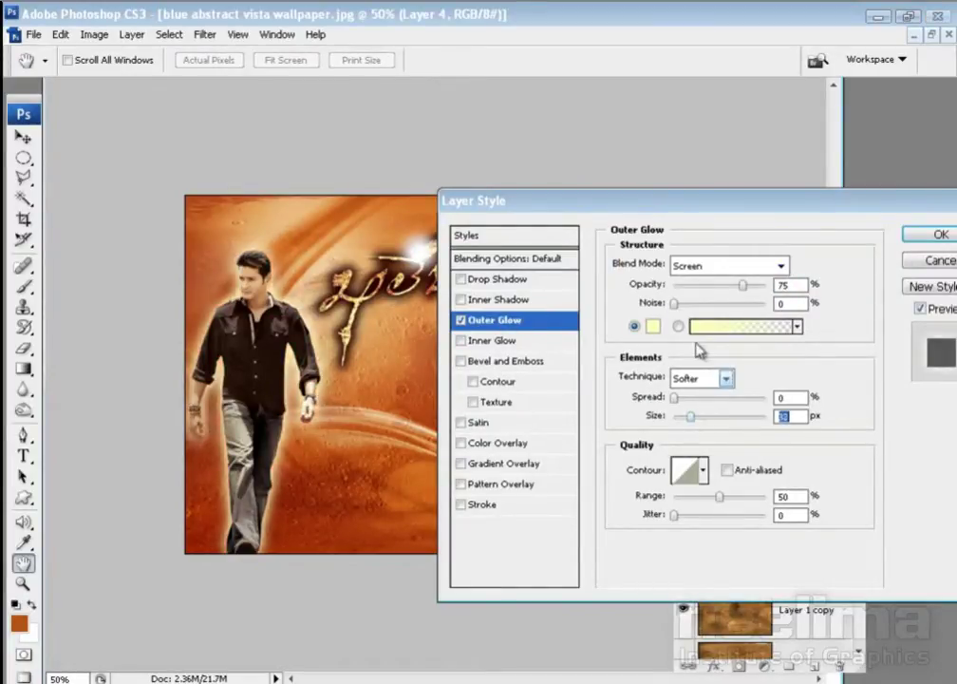
pyautogui.click(722, 266)
pyautogui.click(682, 237)
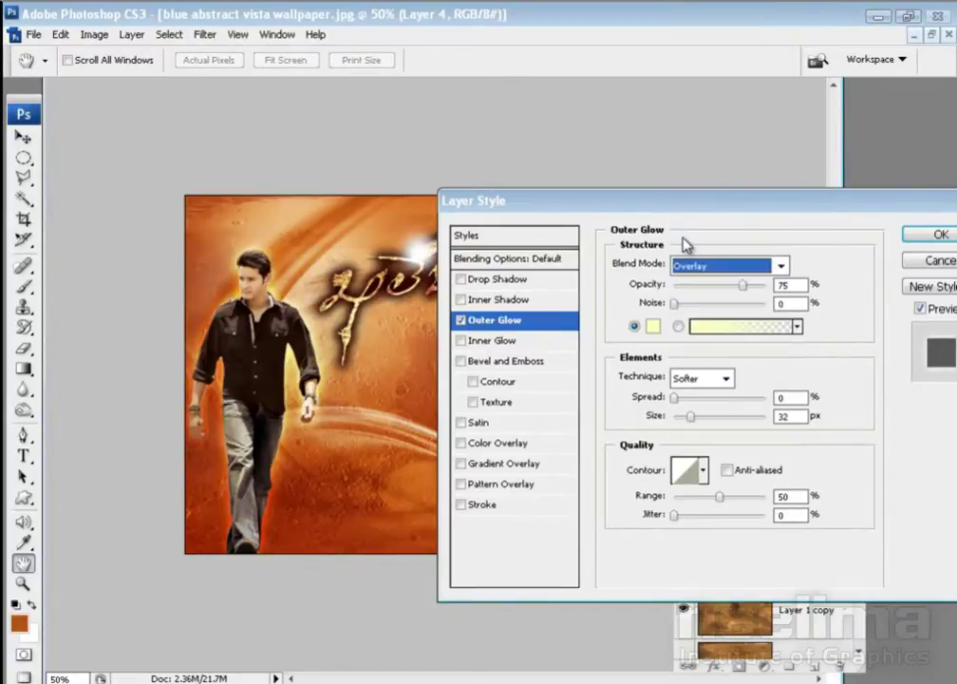
pyautogui.moveTo(691, 417); pyautogui.dragTo(682, 424)
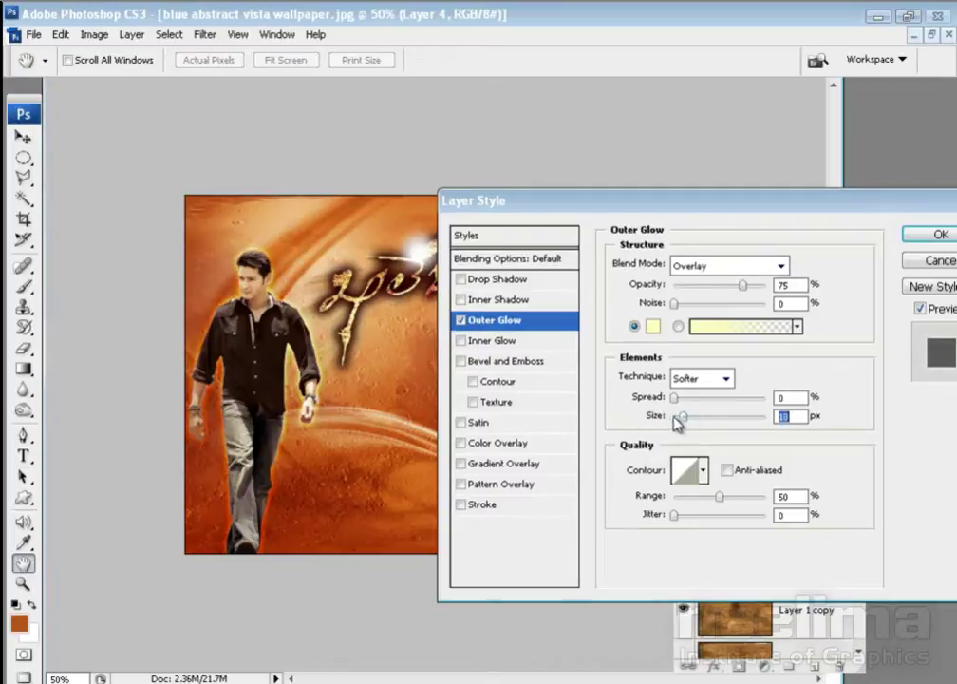
pyautogui.click(940, 235)
pyautogui.press('v')
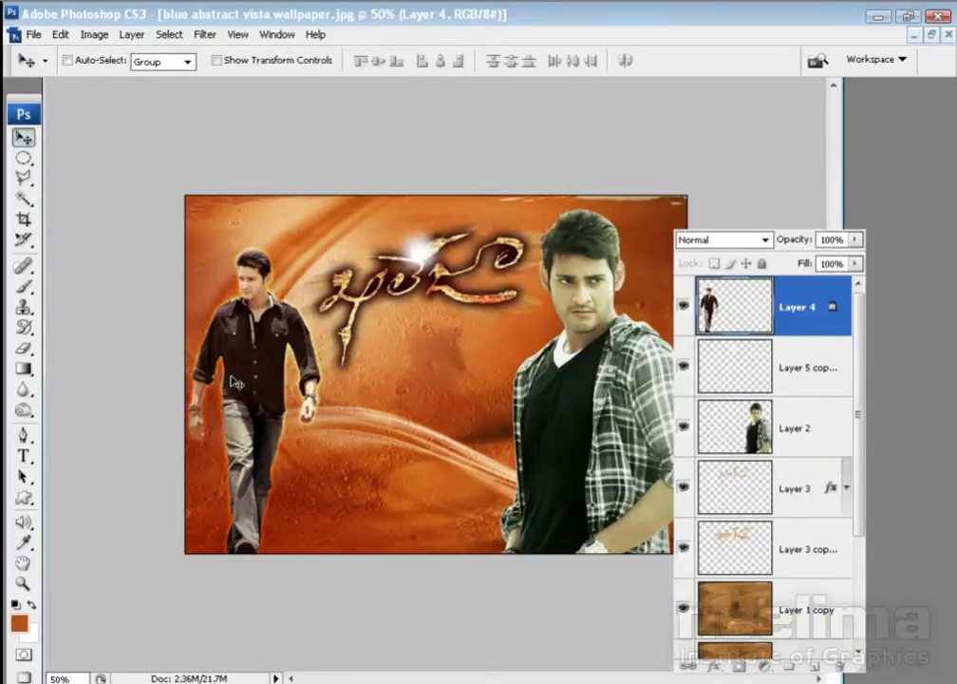
pyautogui.moveTo(259, 380); pyautogui.dragTo(478, 379)
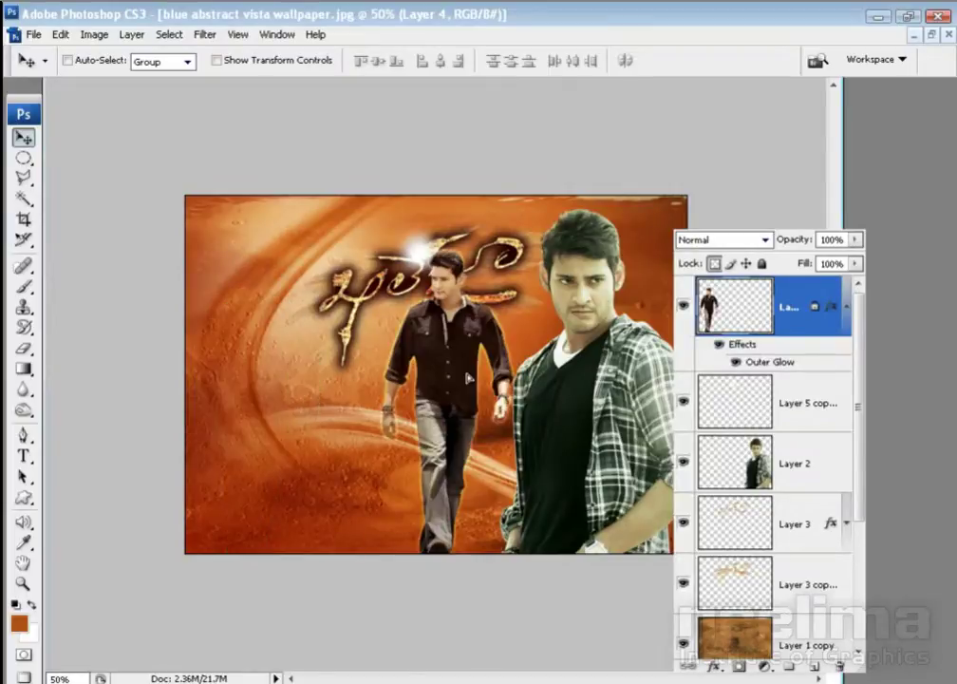
# - Duplicate Layer 4 as Layer 4 copy with its glow, collapse both effect lists, and hide the original
pyautogui.rightClick(765, 315)
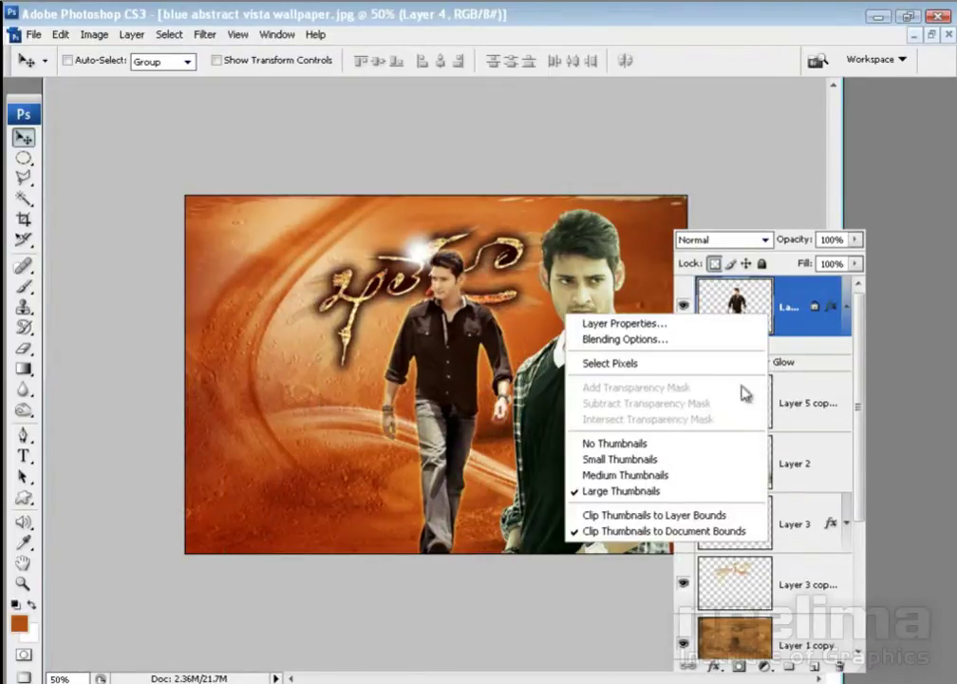
pyautogui.rightClick(794, 321)
pyautogui.click(803, 376)
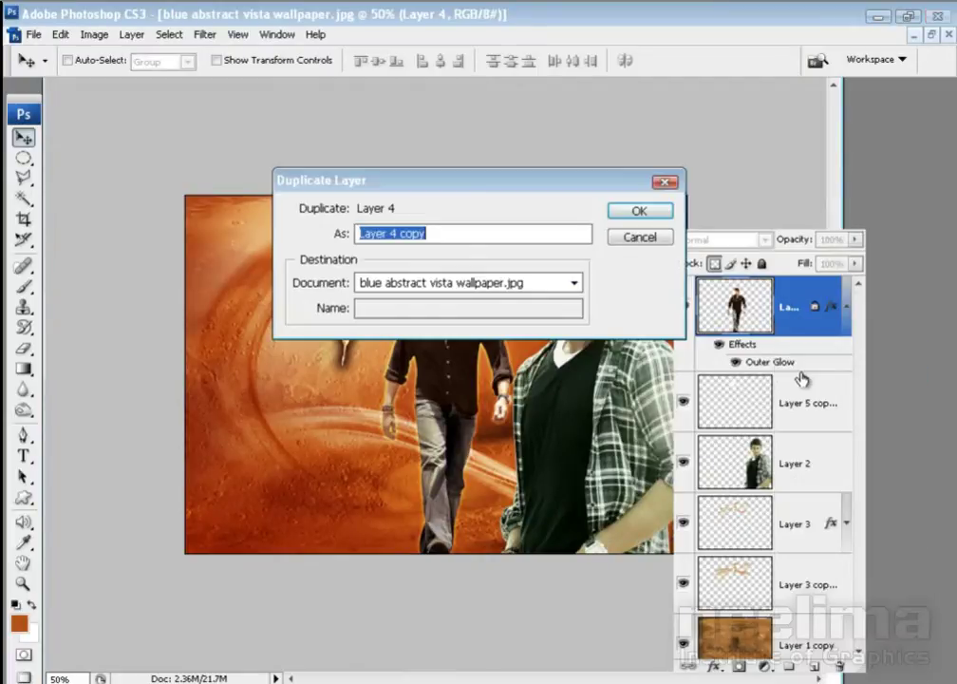
pyautogui.click(638, 212)
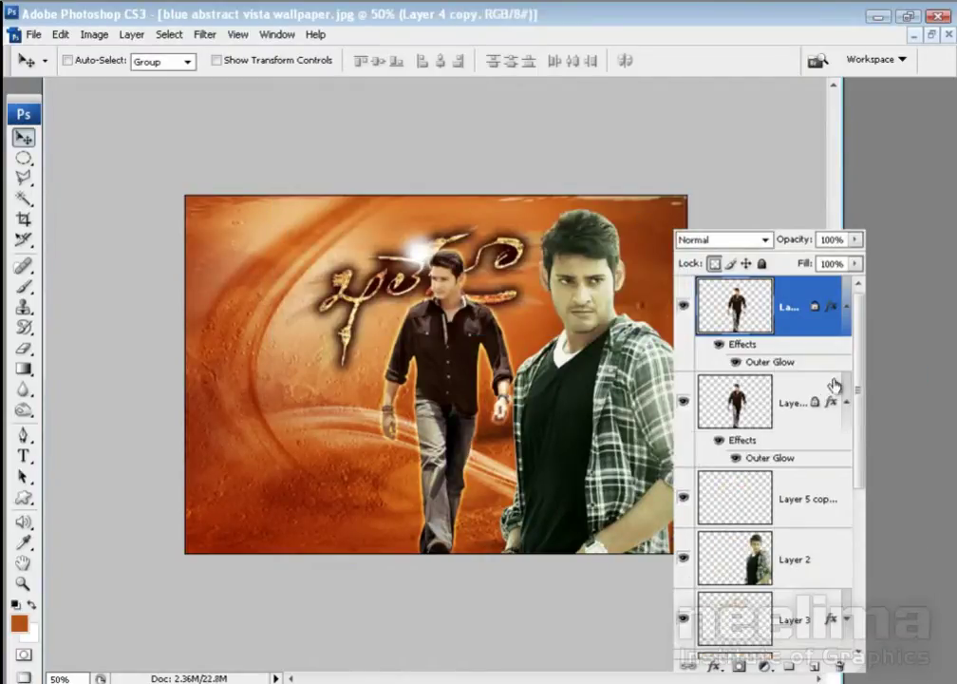
pyautogui.moveTo(673, 332); pyautogui.dragTo(826, 331)
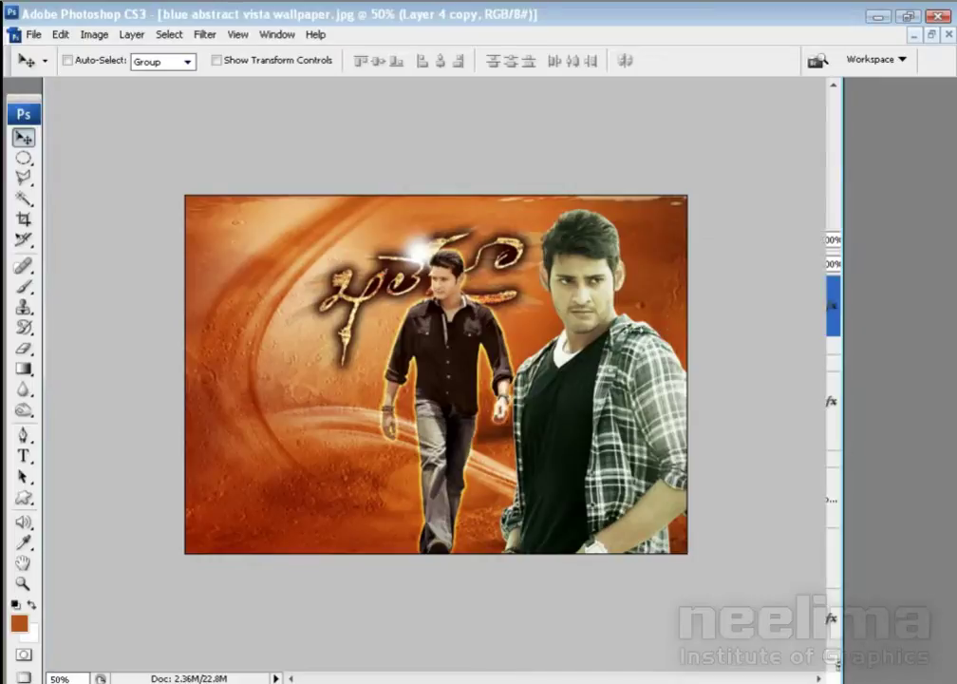
pyautogui.click(827, 306)
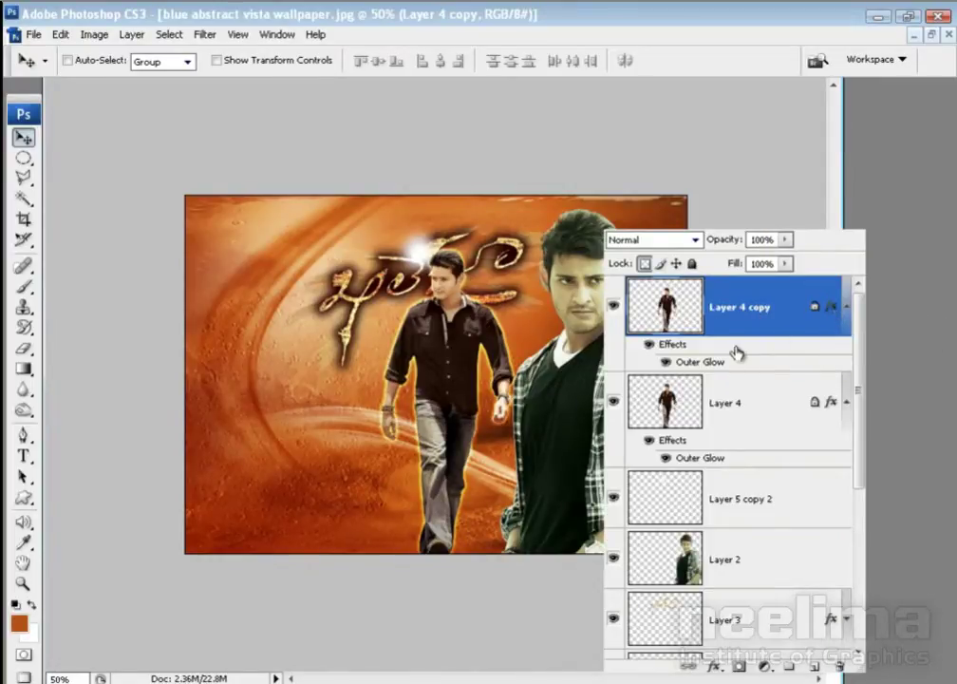
pyautogui.click(846, 306)
pyautogui.click(846, 368)
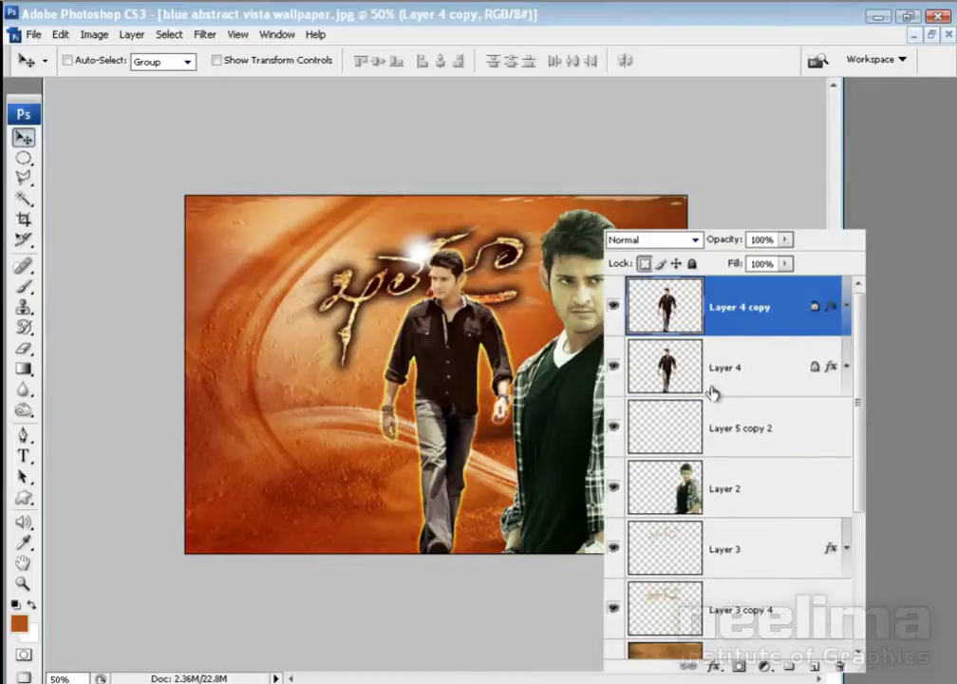
pyautogui.click(615, 369)
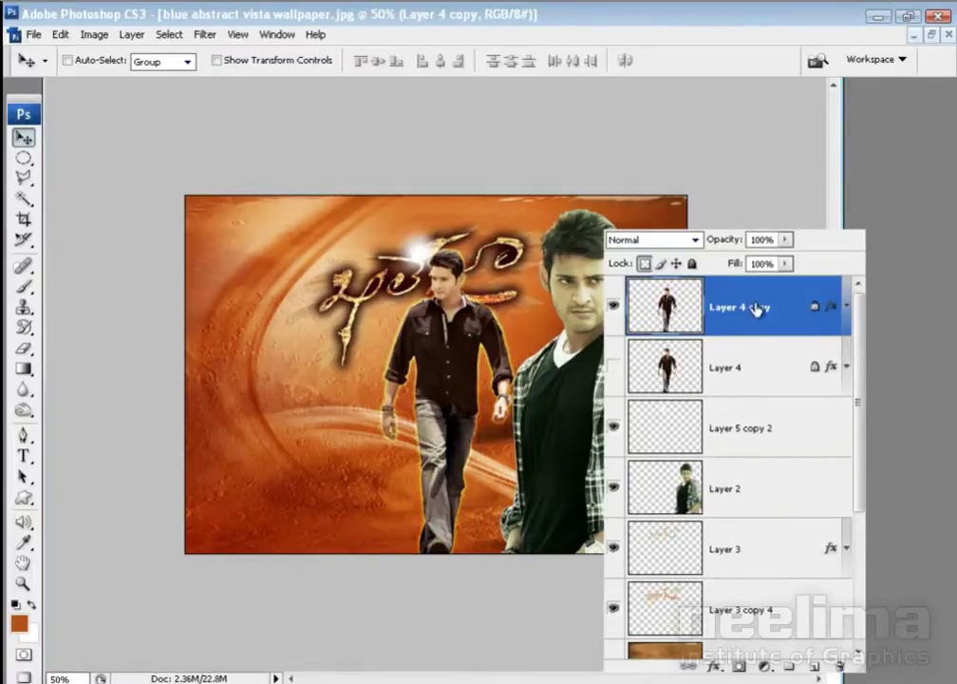
pyautogui.click(205, 35)
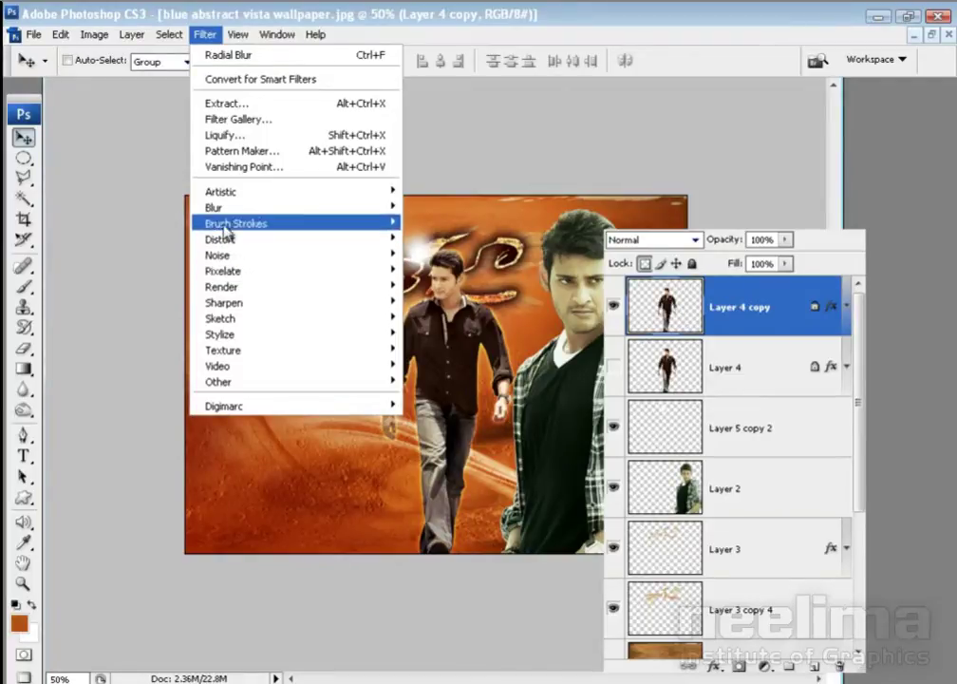
# - Try a radial blur on the walking man, undo it, and unlock Layer 4 copy's transparent pixels
pyautogui.moveTo(213, 207)
pyautogui.click(447, 318)
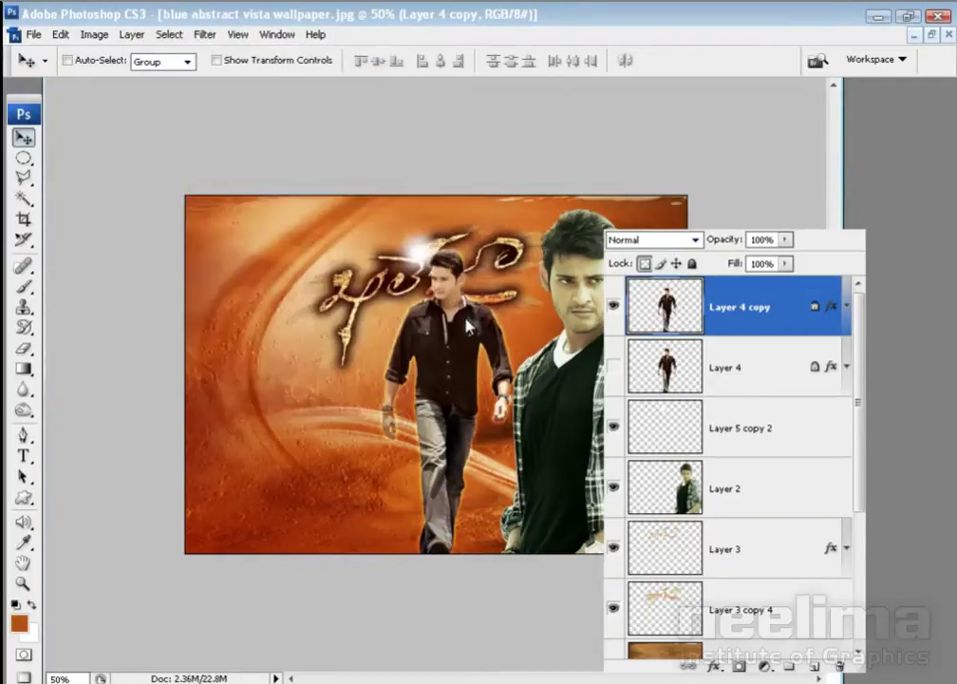
pyautogui.click(577, 204)
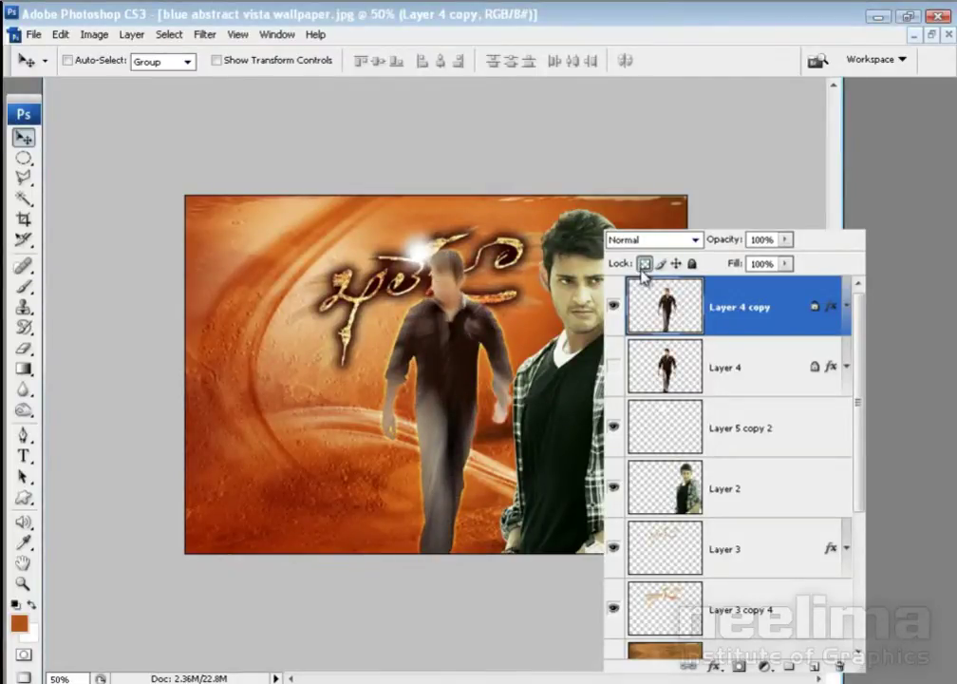
pyautogui.hotkey('ctrl', 'z')
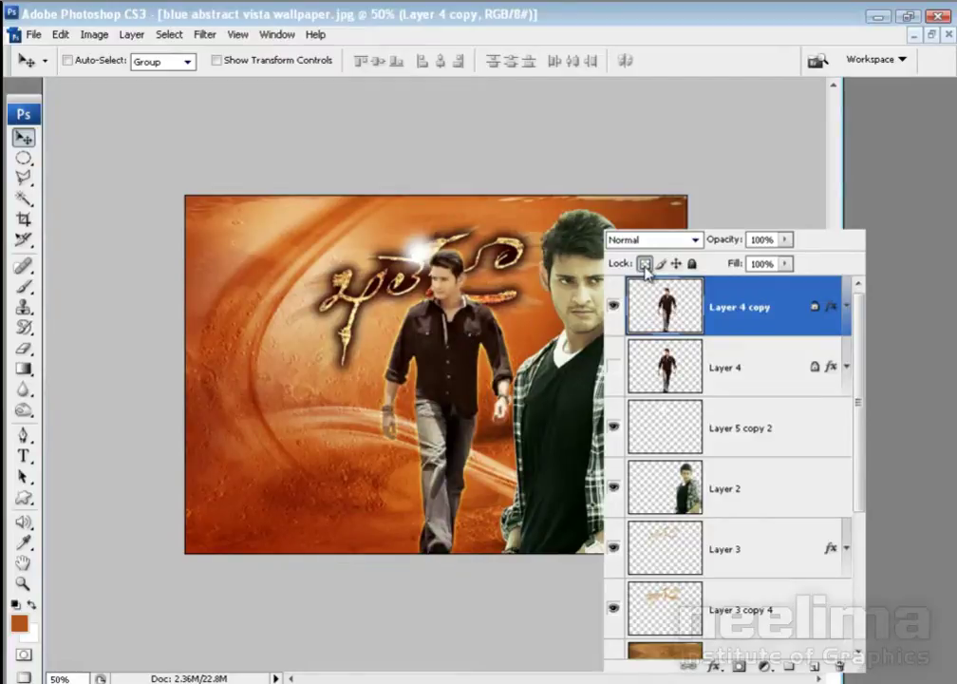
pyautogui.click(645, 266)
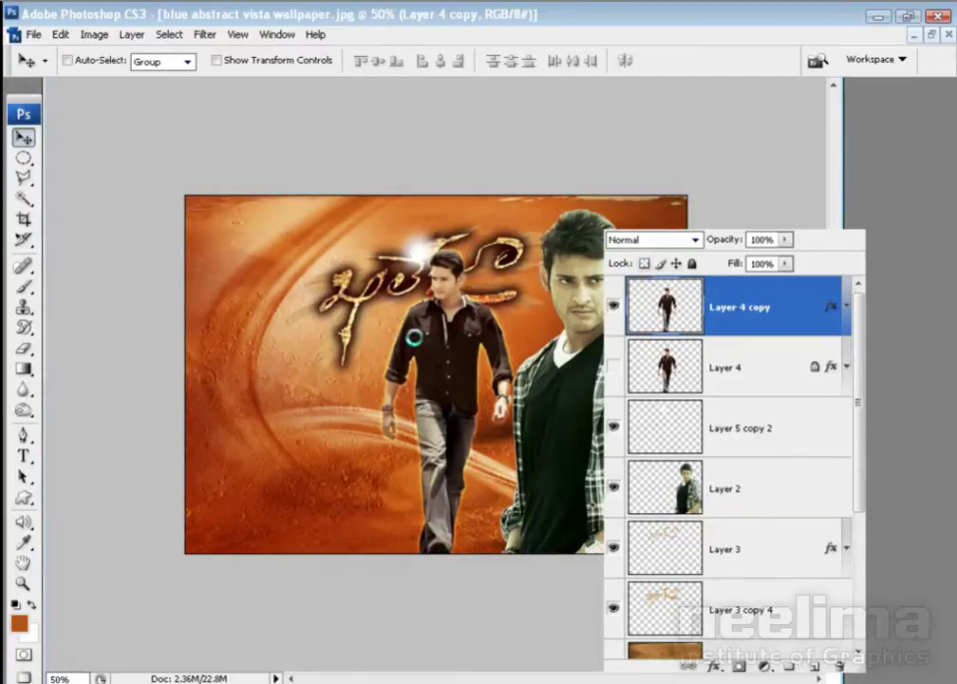
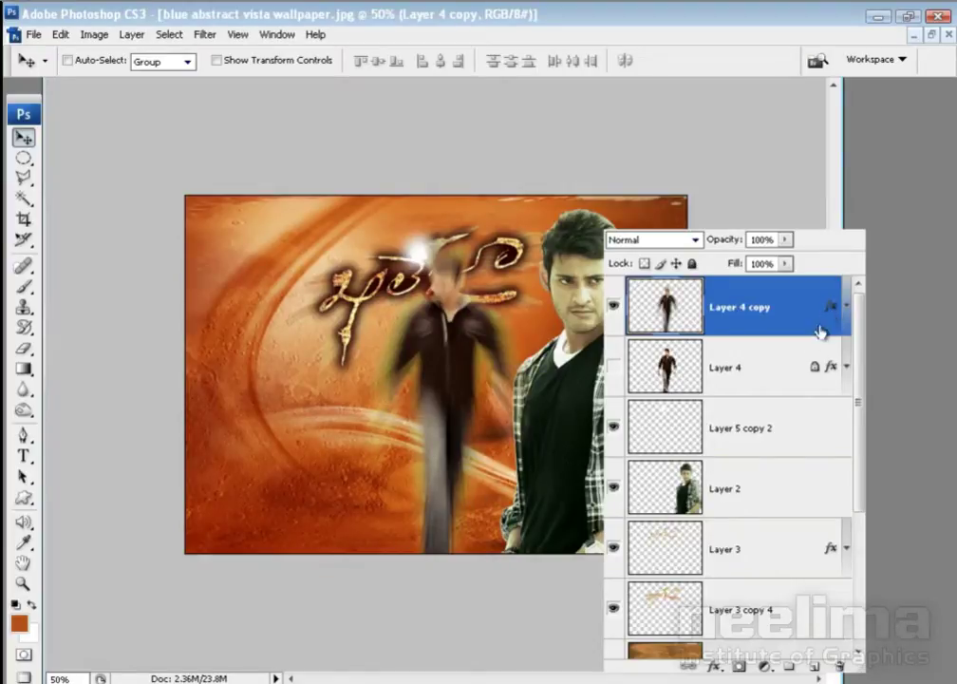
# - Delete the Outer Glow effect from Layer 4 copy, leaving the blurred figure without glow
pyautogui.click(844, 307)
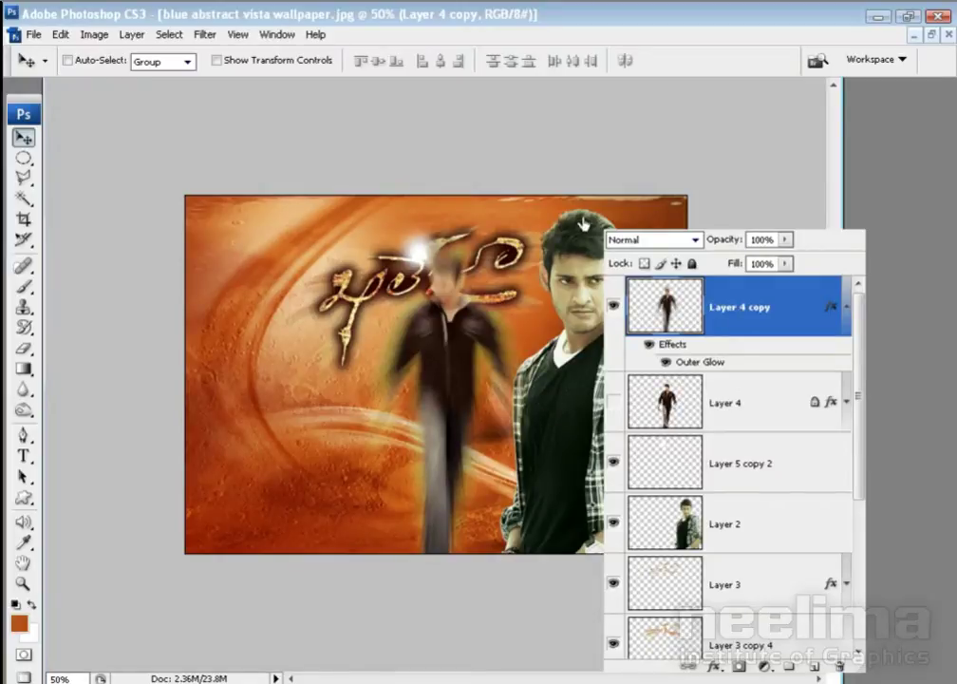
pyautogui.doubleClick(683, 344)
pyautogui.moveTo(581, 213); pyautogui.dragTo(687, 154)
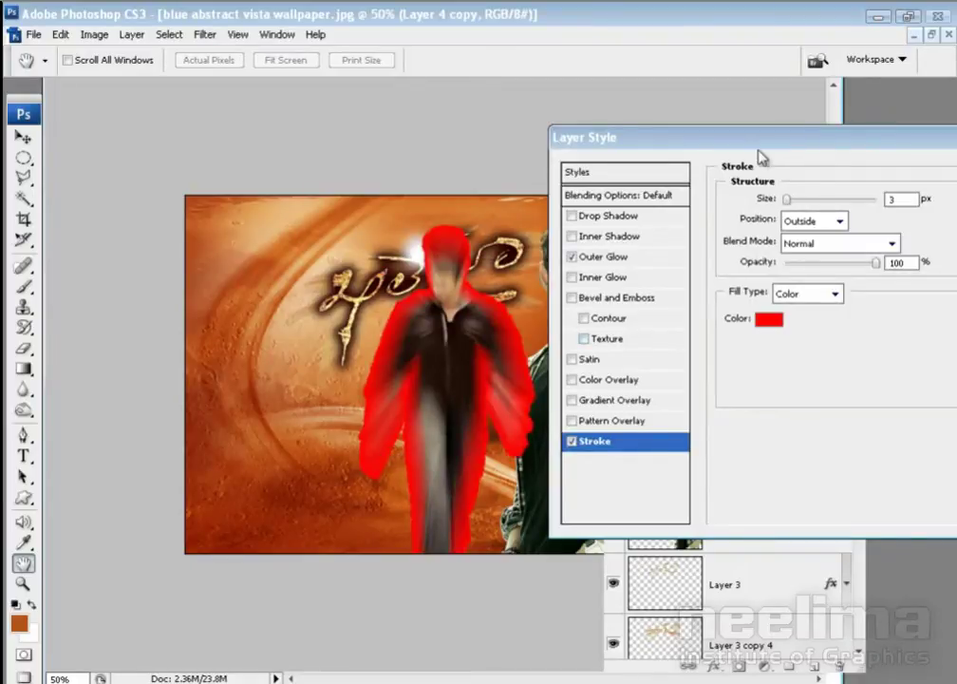
pyautogui.moveTo(759, 144); pyautogui.dragTo(628, 169)
pyautogui.click(919, 221)
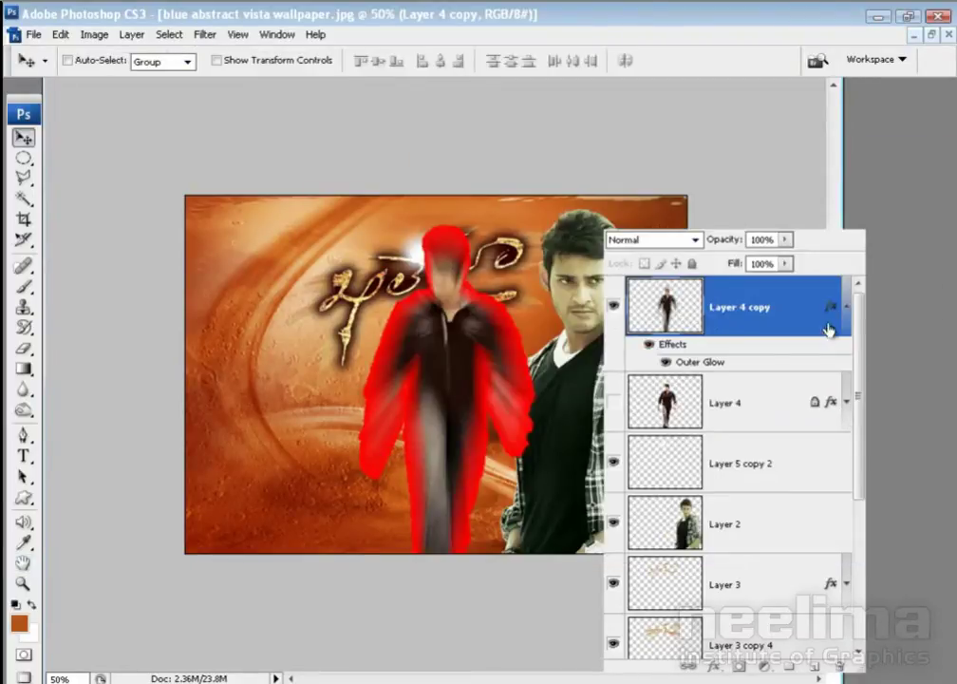
pyautogui.moveTo(829, 309); pyautogui.dragTo(841, 647)
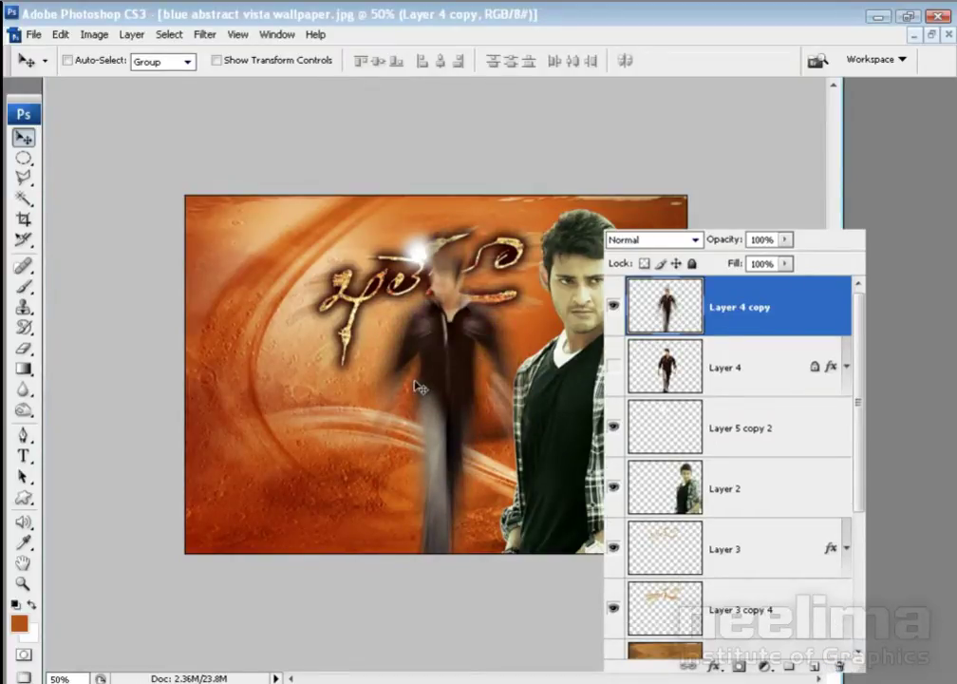
# - Reapply Radial Blur to Layer 4 copy and make the sharp Layer 4 figure visible again
pyautogui.click(204, 35)
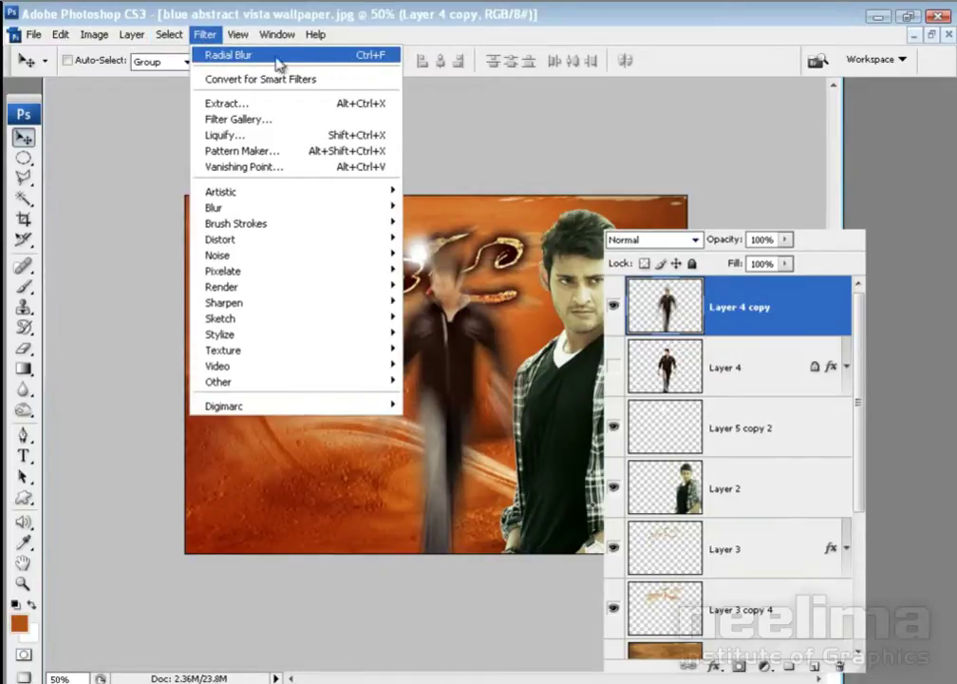
pyautogui.click(330, 63)
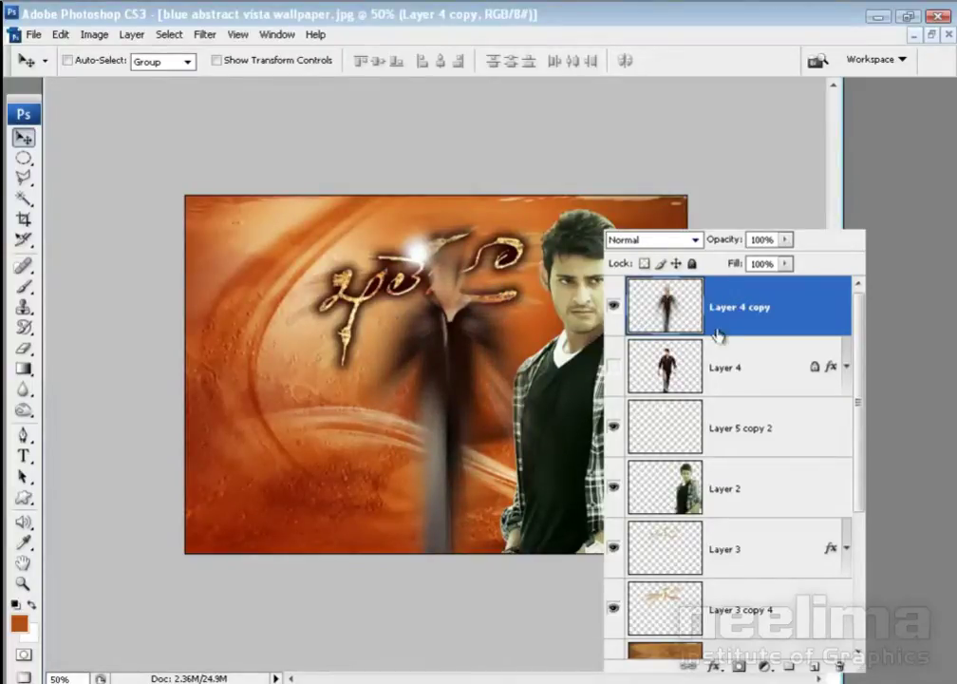
pyautogui.click(615, 369)
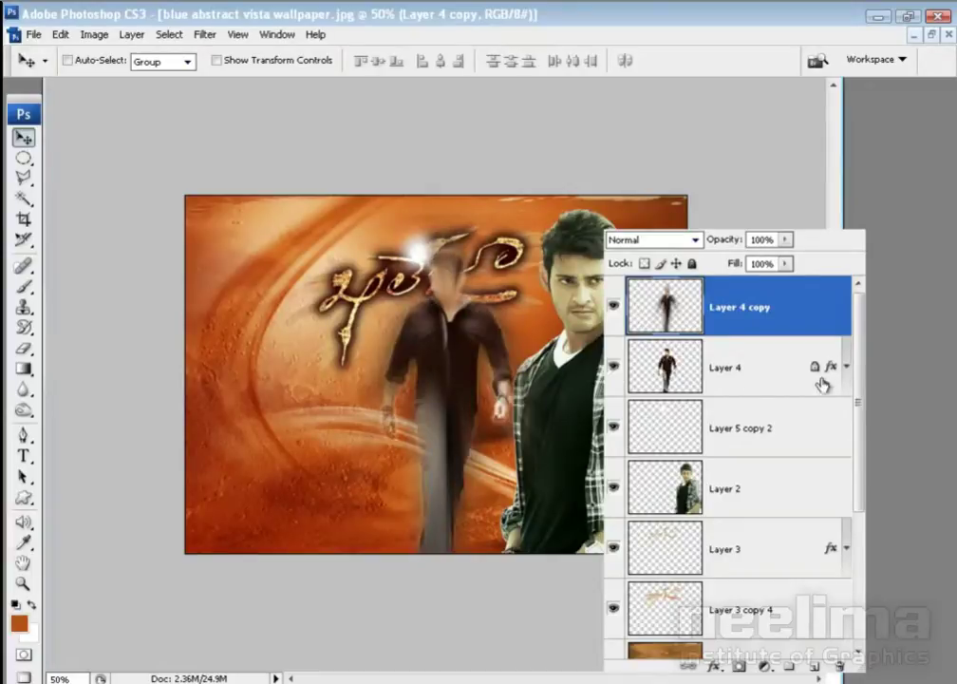
# - Put Layer 4 copy below Layer 4, fill it white, and move both figures left
pyautogui.click(846, 366)
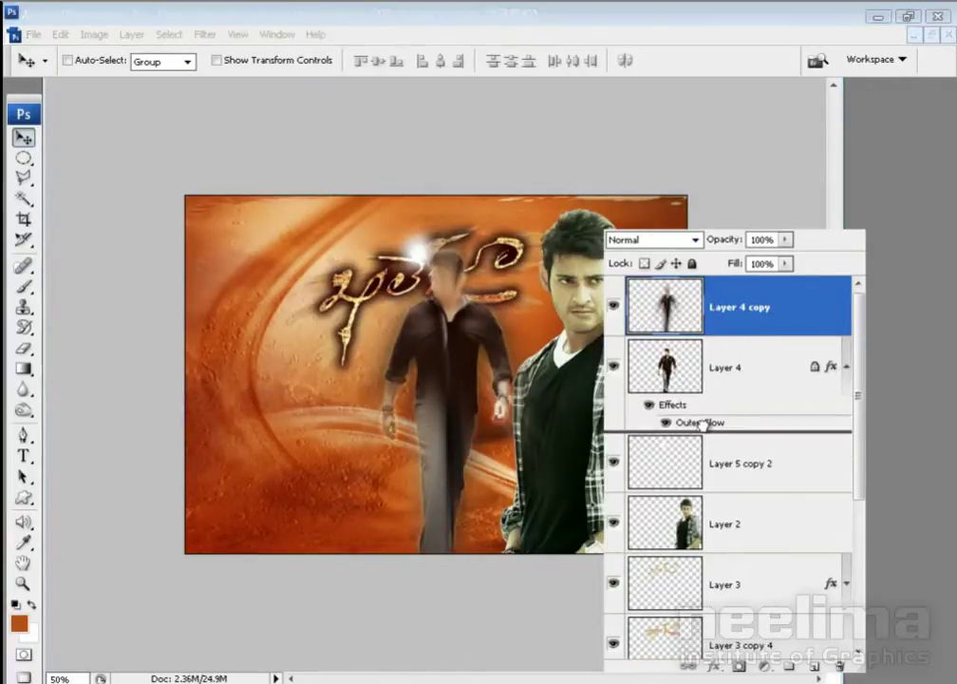
pyautogui.hotkey('ctrl', '[')
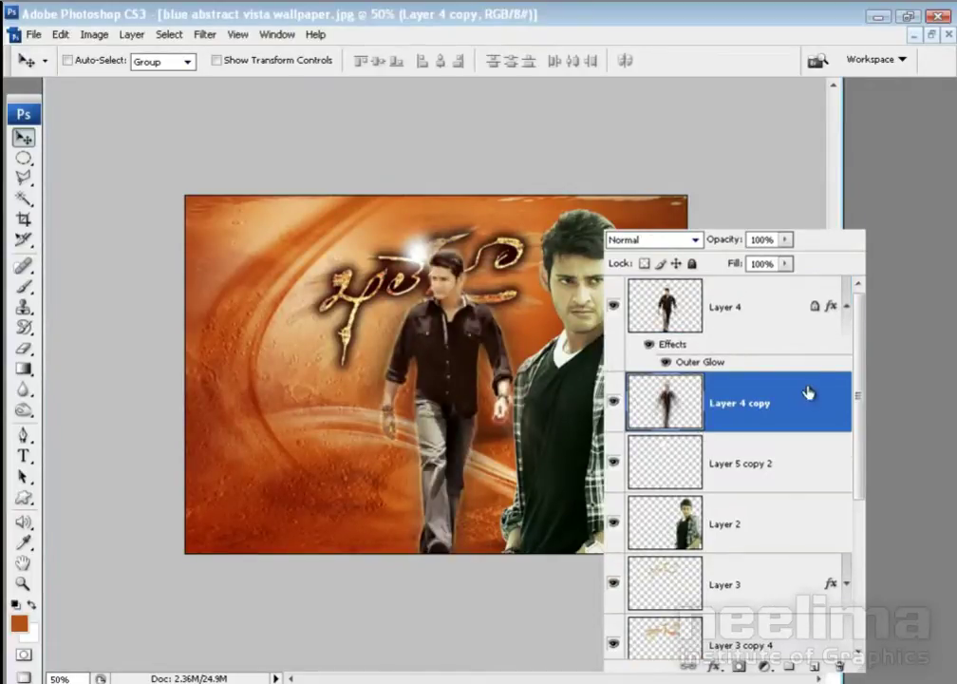
pyautogui.click(846, 306)
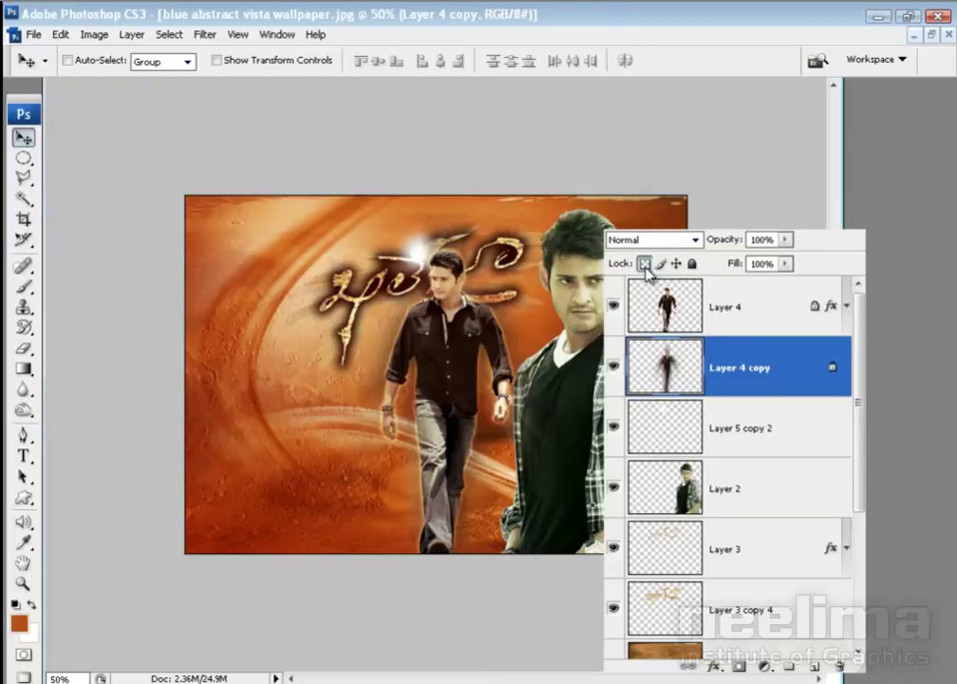
pyautogui.hotkey('ctrl', 'BackSpace')
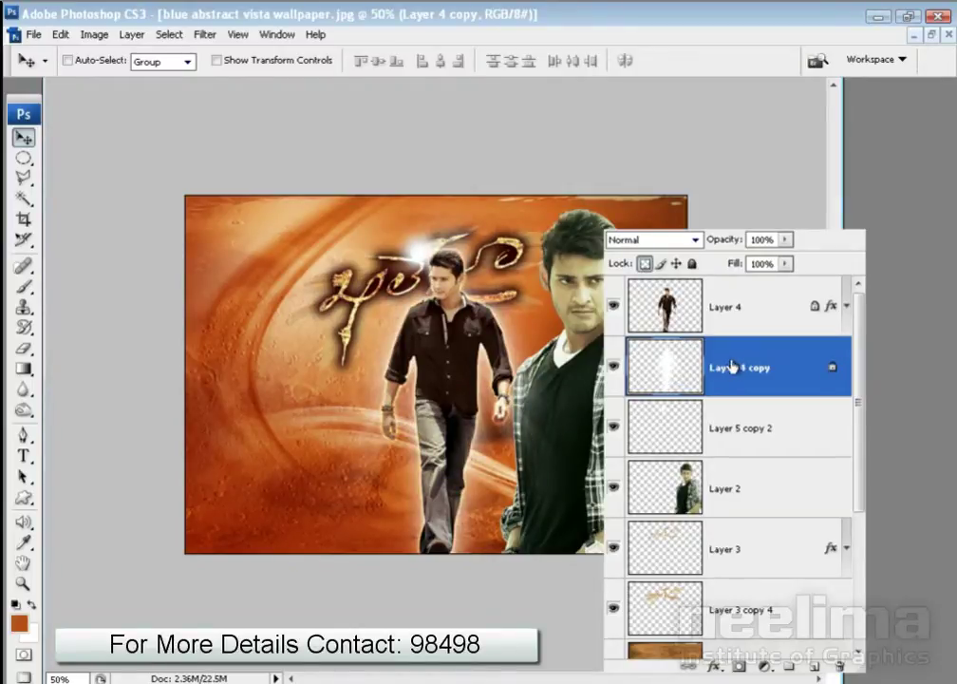
pyautogui.keyDown('shift'); pyautogui.click(732, 307); pyautogui.keyUp('shift')
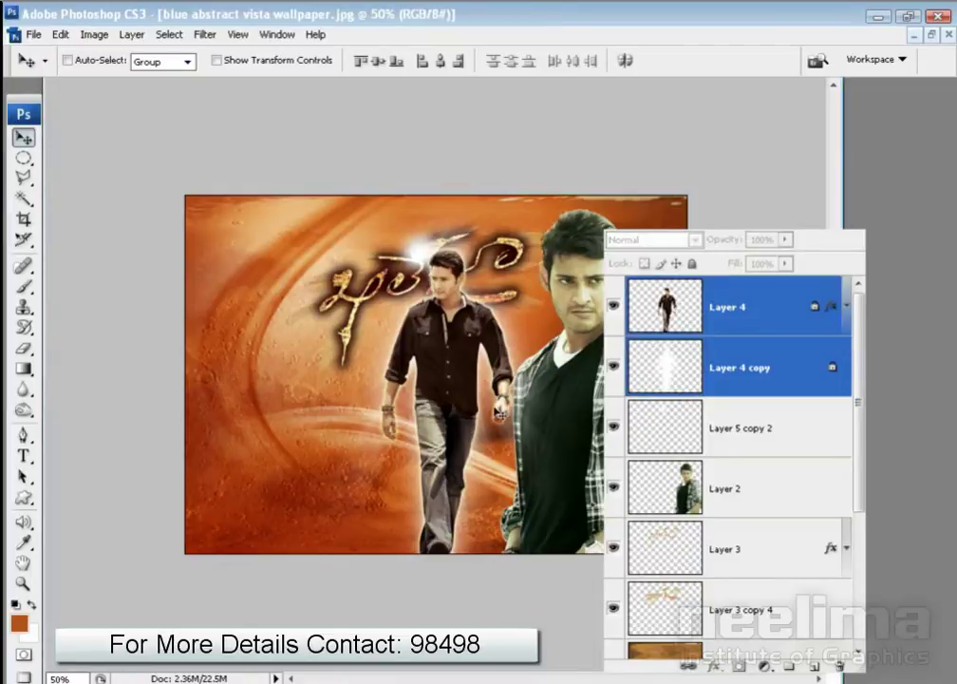
pyautogui.moveTo(375, 399); pyautogui.dragTo(276, 381)
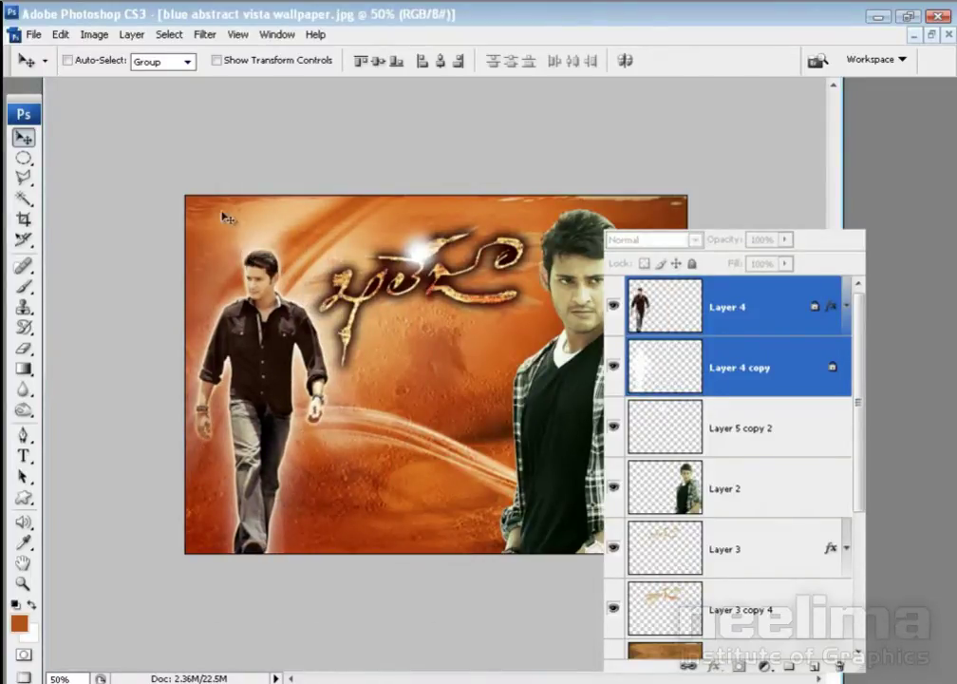
# - Set Layer 4 copy's blend mode to Overlay
pyautogui.click(707, 385)
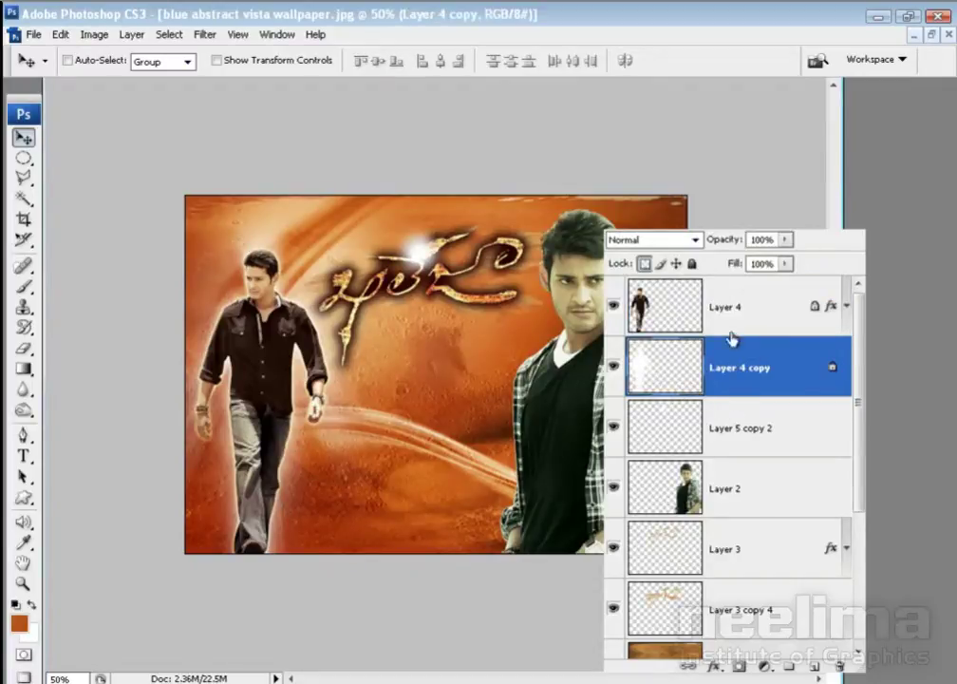
pyautogui.click(691, 241)
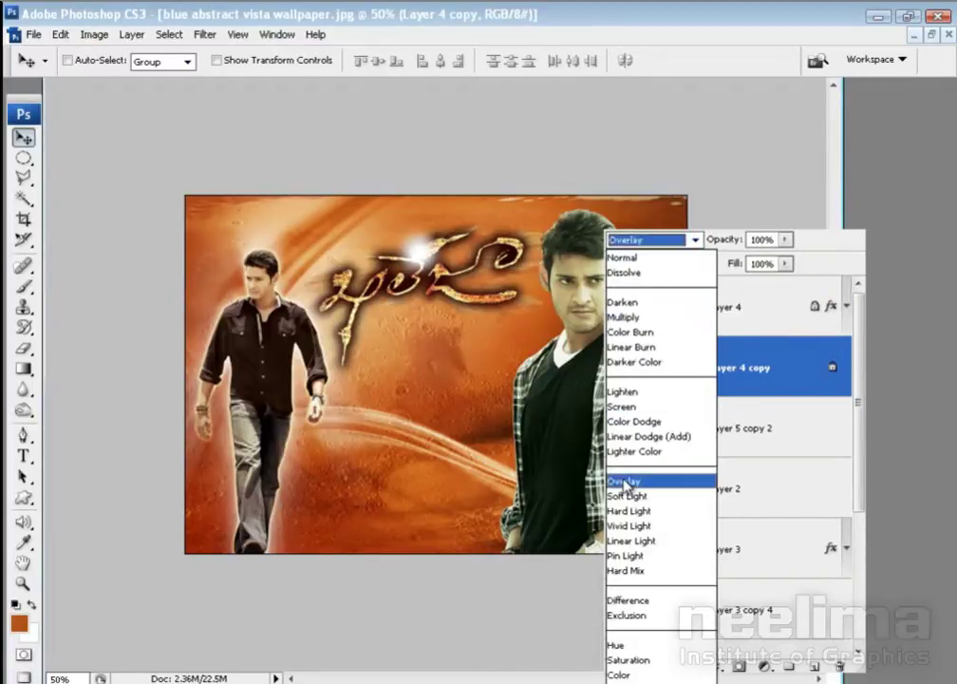
pyautogui.click(631, 481)
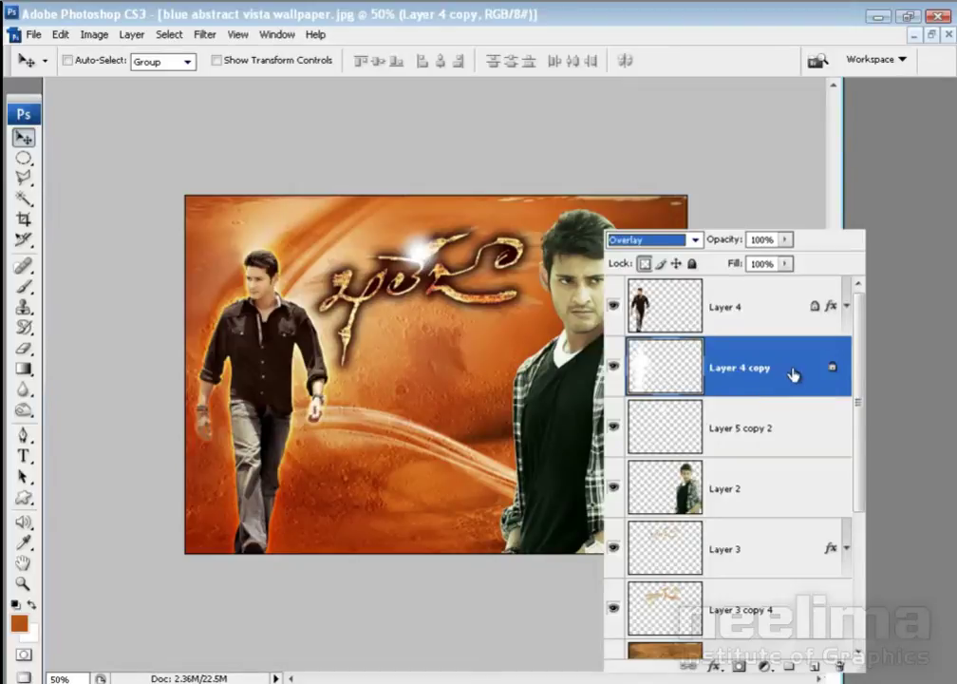
# - Change Layer 4's Outer Glow blend mode to Normal
pyautogui.click(833, 309)
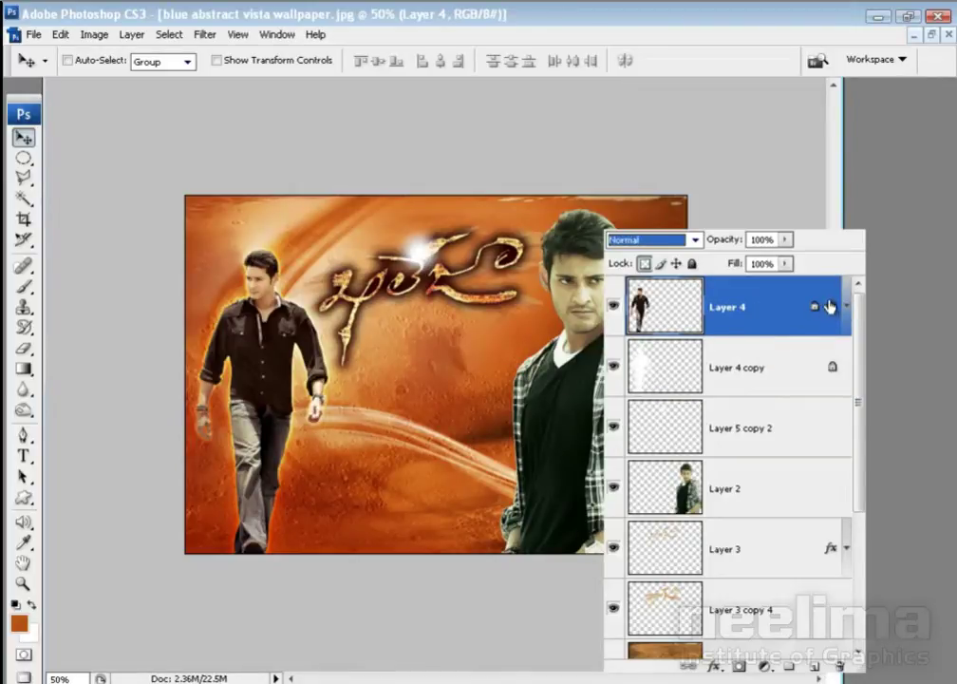
pyautogui.doubleClick(725, 385)
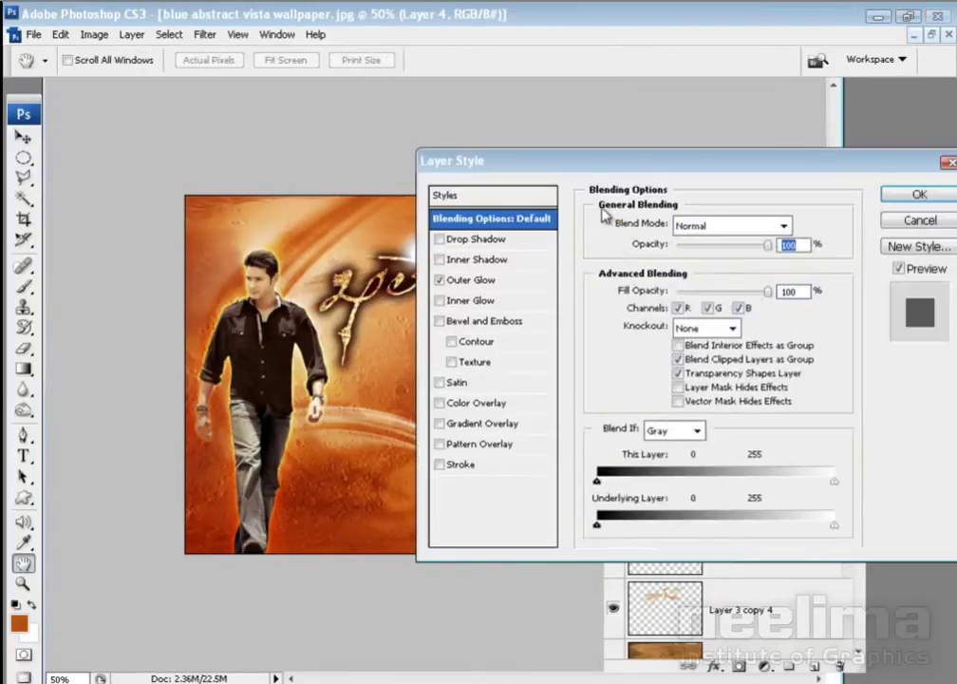
pyautogui.moveTo(570, 161); pyautogui.dragTo(802, 423)
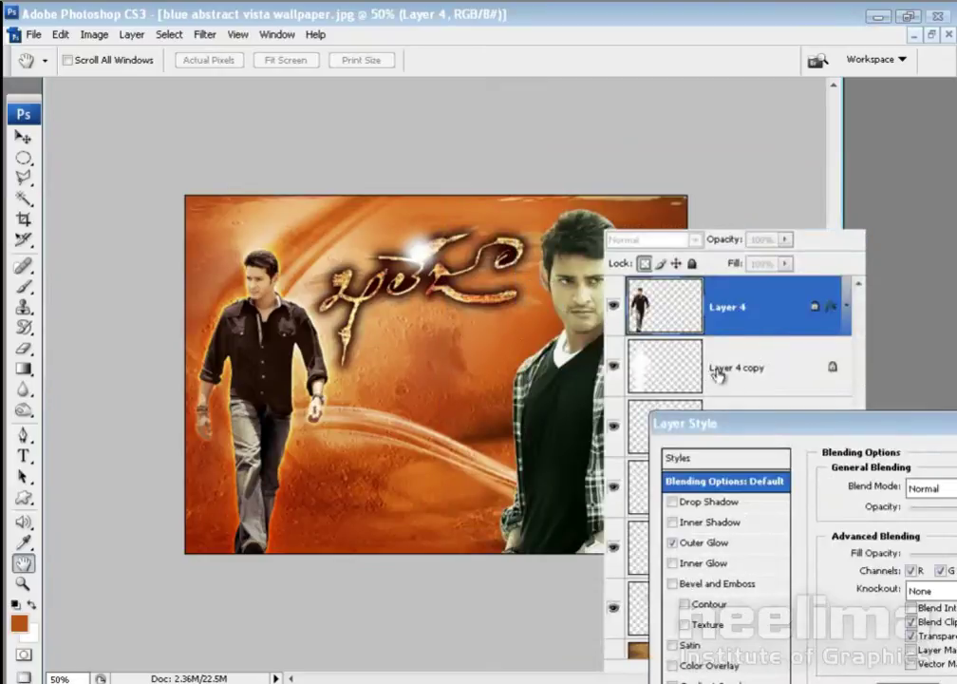
pyautogui.moveTo(717, 424); pyautogui.dragTo(650, 283)
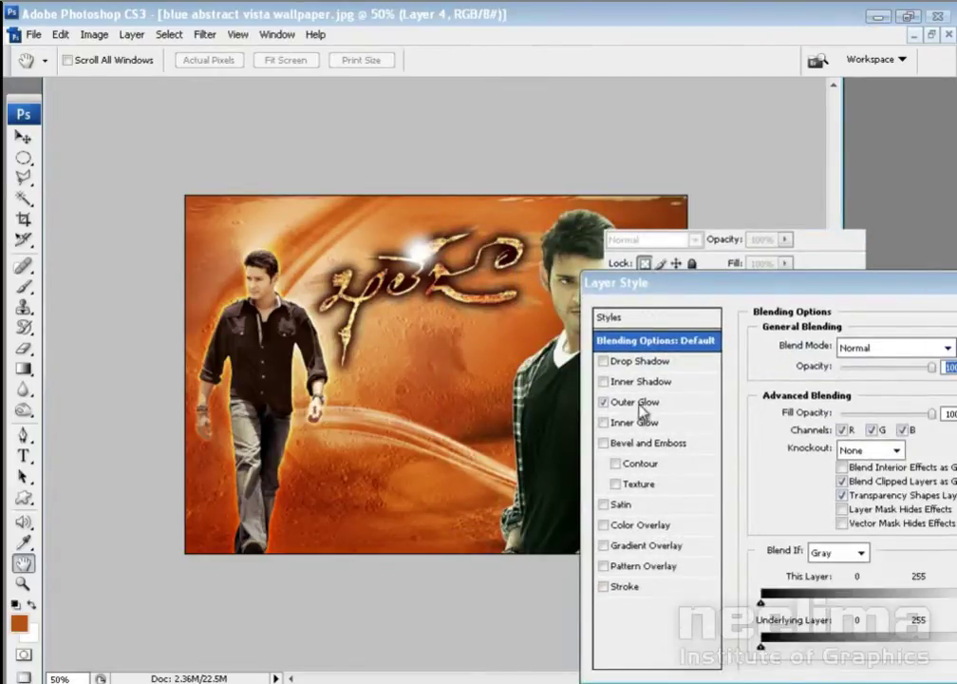
pyautogui.click(641, 407)
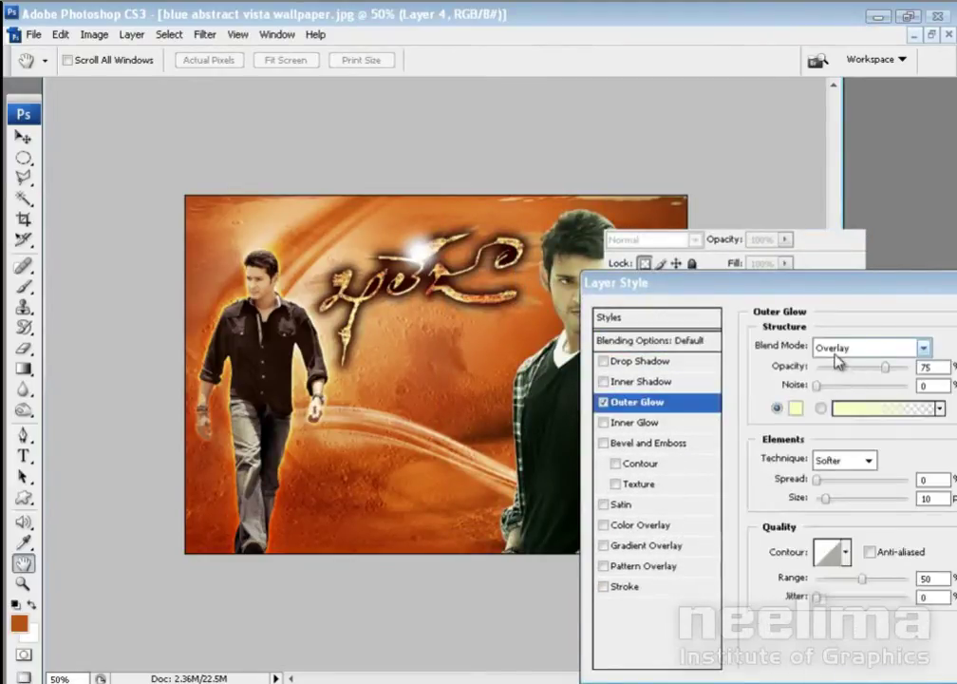
pyautogui.click(836, 348)
pyautogui.click(834, 11)
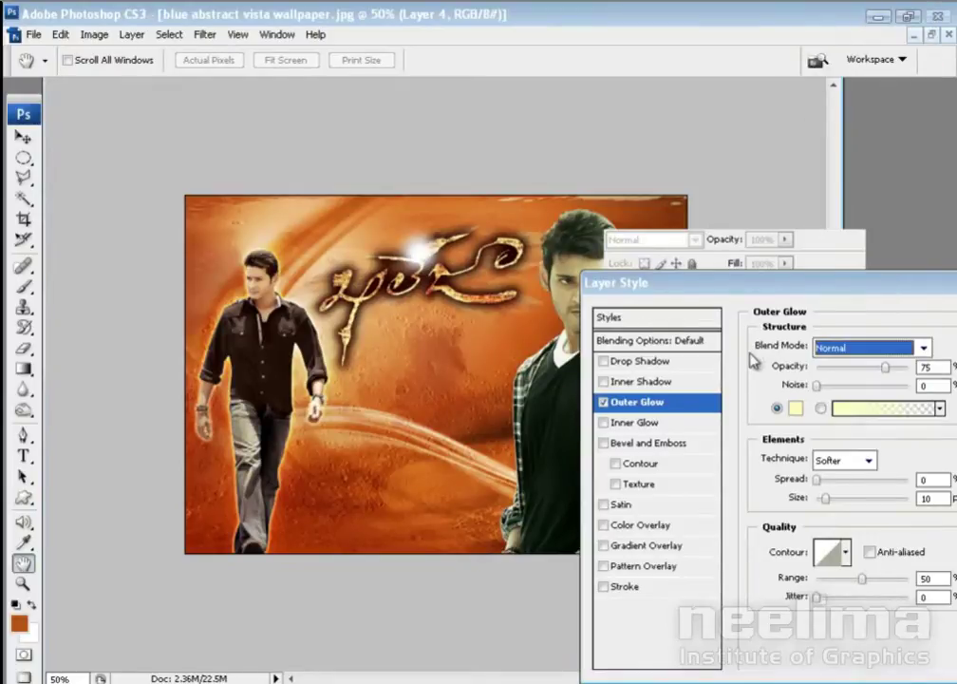
pyautogui.moveTo(636, 283); pyautogui.dragTo(526, 283)
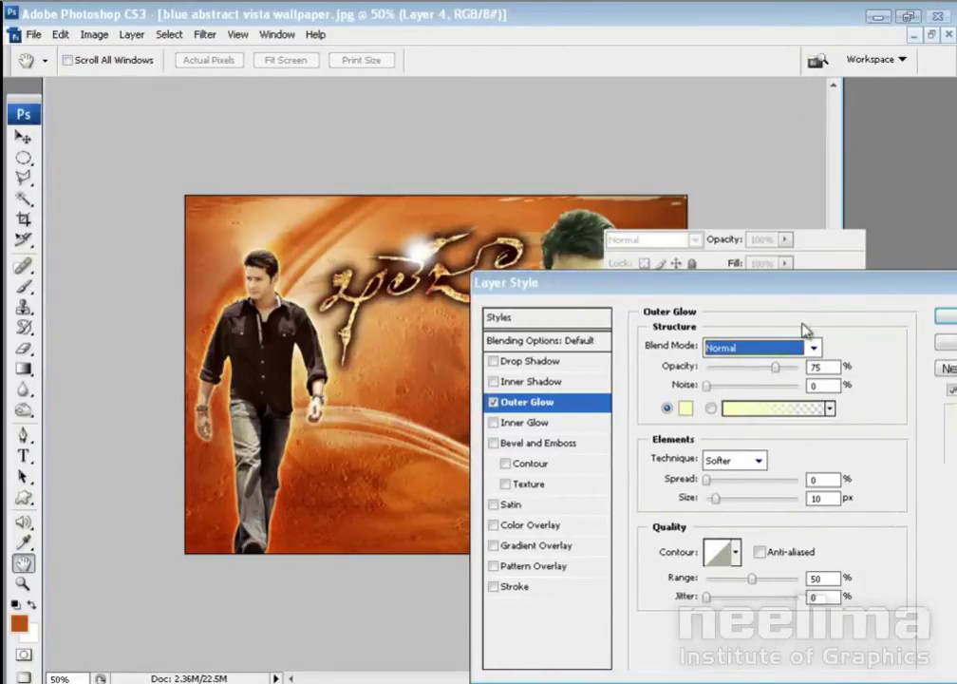
pyautogui.press('Return')
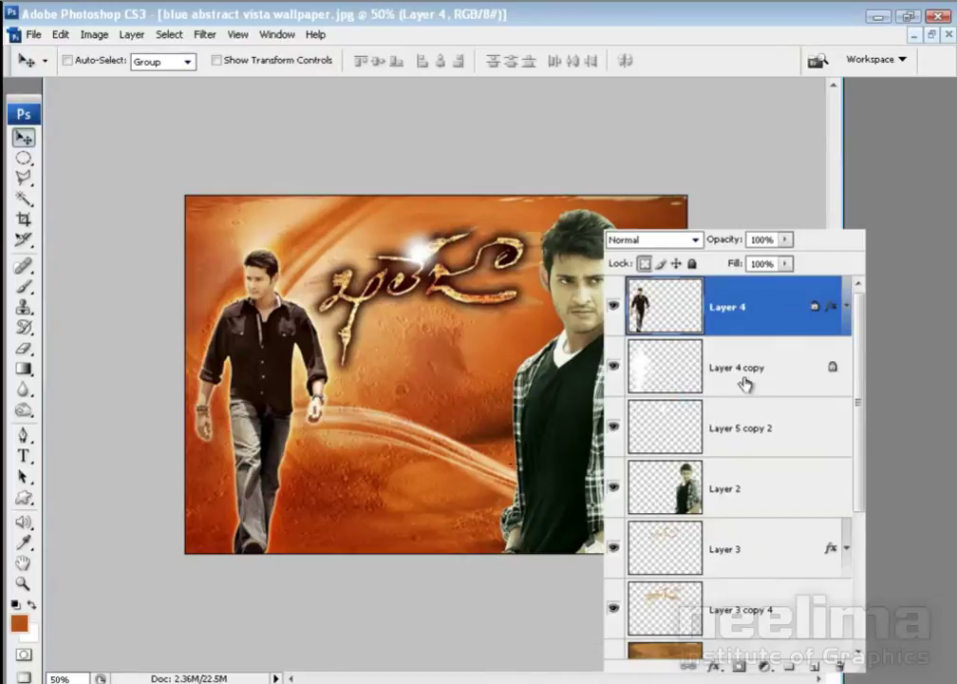
pyautogui.click(668, 385)
# - Duplicate the white glow layer and shift the copy up-left around the shoulder
pyautogui.hotkey('ctrl', 'j')
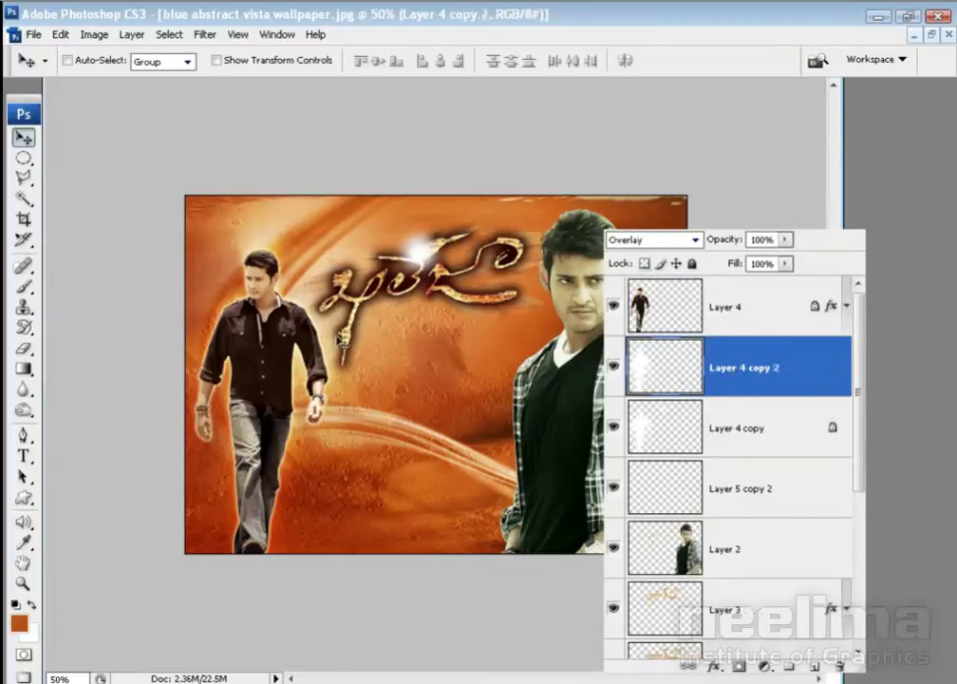
pyautogui.moveTo(342, 342); pyautogui.dragTo(311, 302)
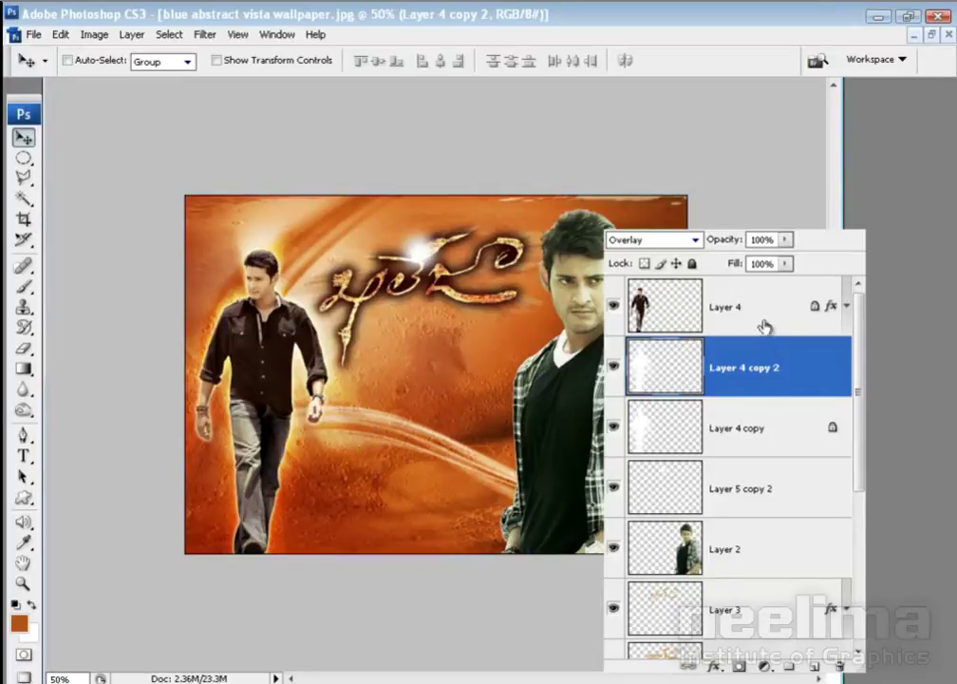
pyautogui.click(833, 306)
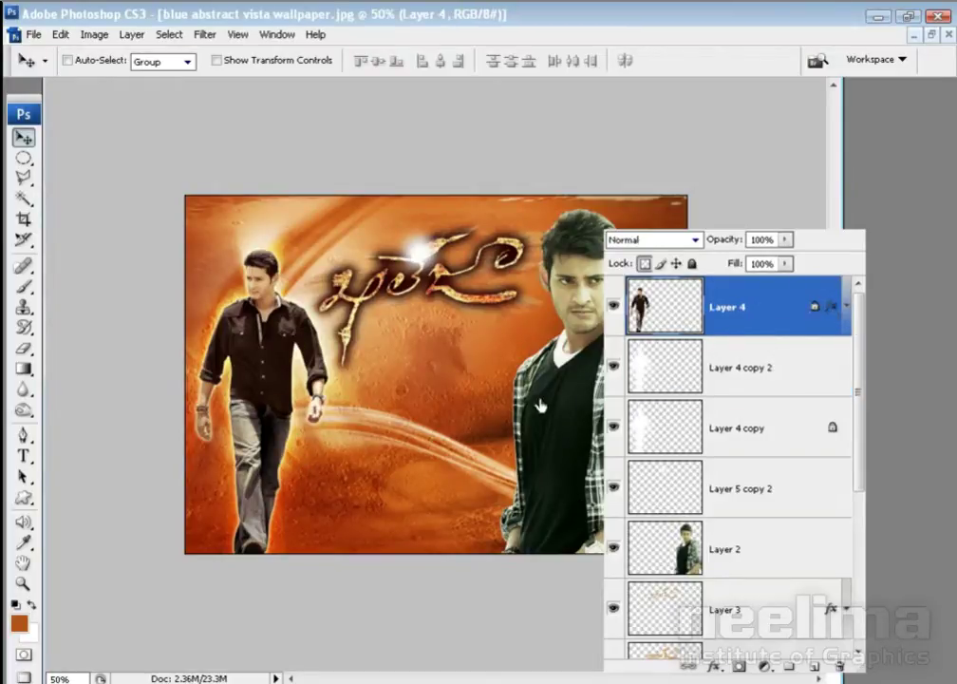
# - Give Layer 4's Outer Glow Normal blending and a 12 px size, pale yellow at 75% opacity
pyautogui.doubleClick(817, 306)
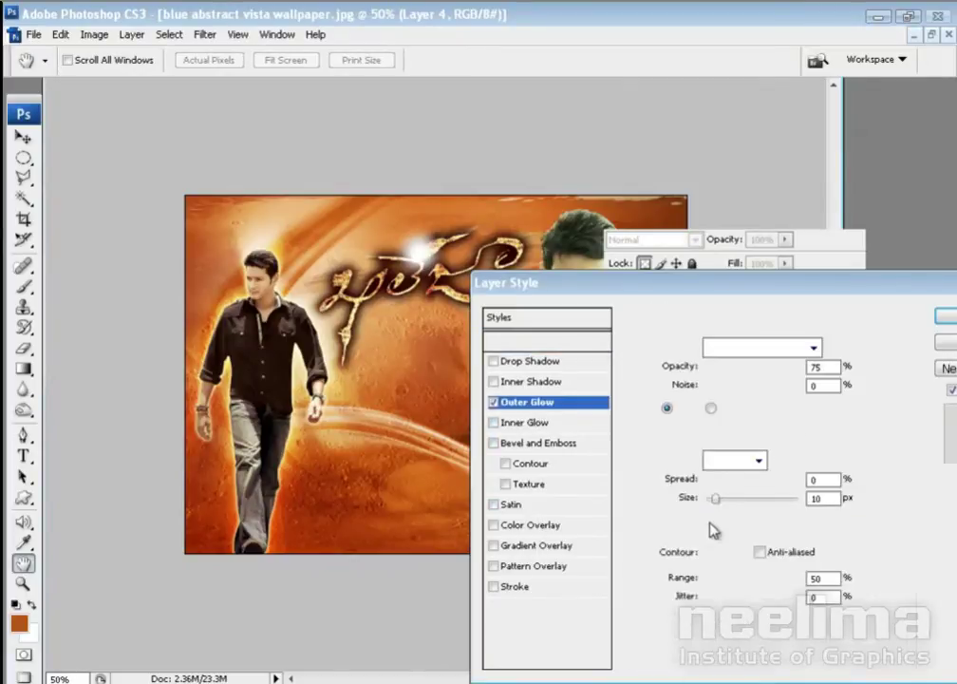
pyautogui.moveTo(720, 506); pyautogui.dragTo(719, 505)
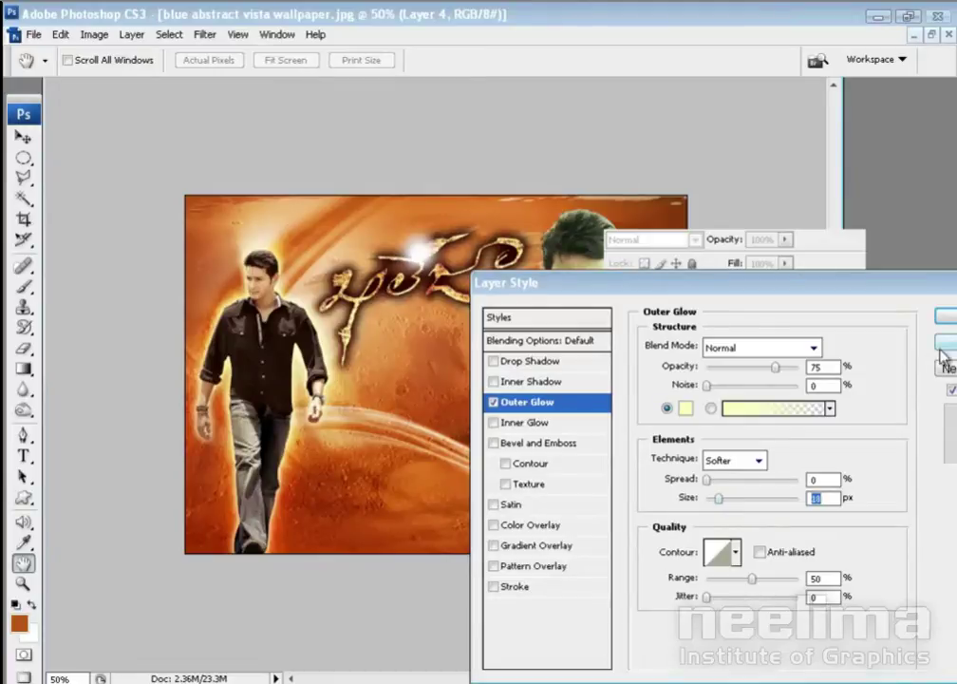
pyautogui.click(768, 348)
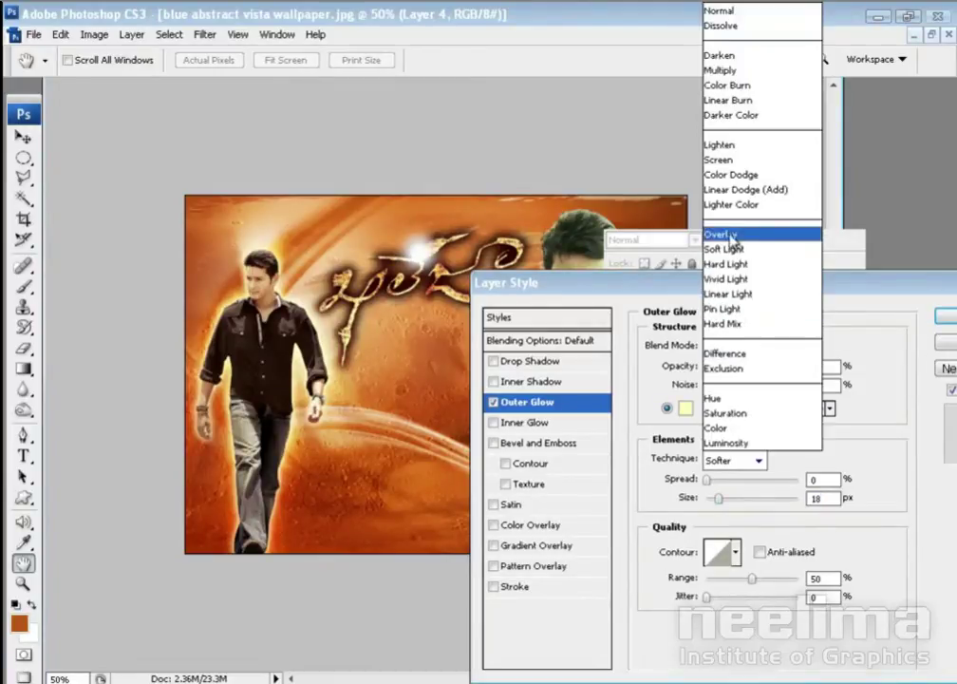
pyautogui.click(841, 235)
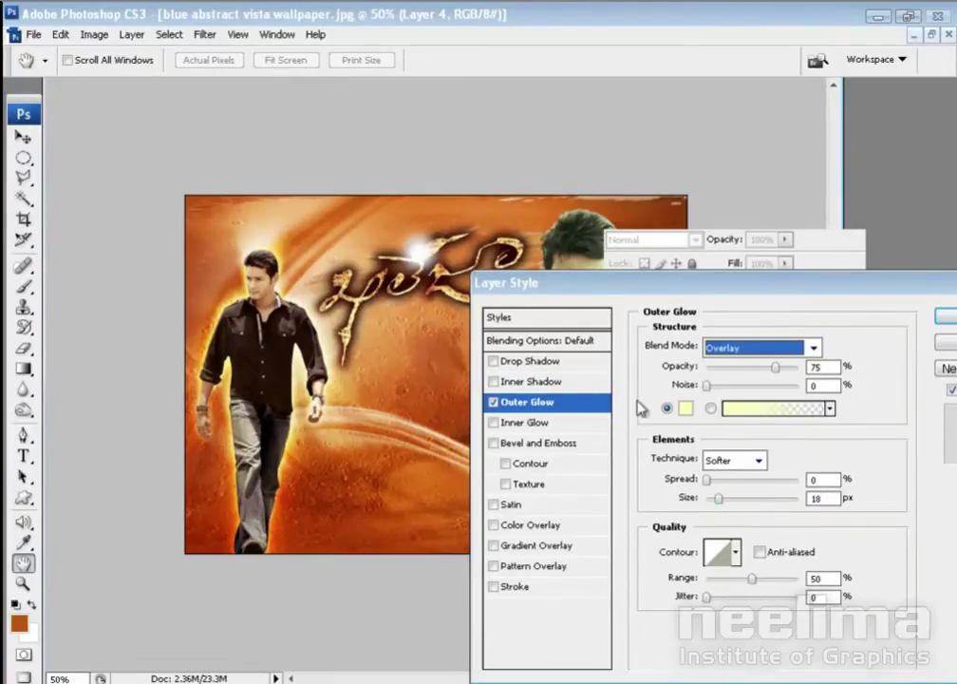
pyautogui.click(813, 347)
pyautogui.click(721, 11)
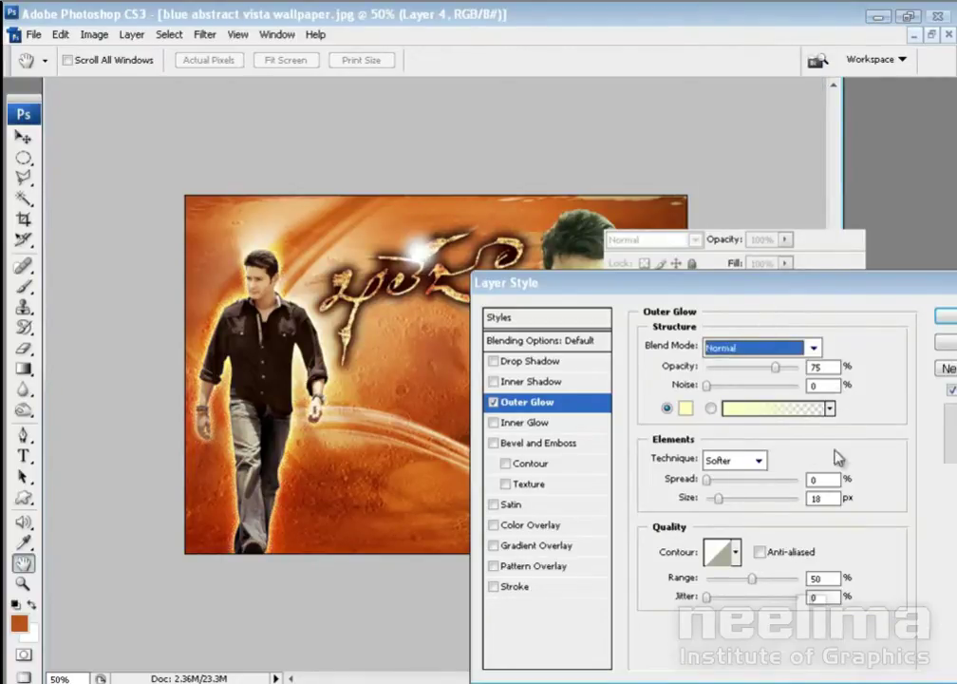
pyautogui.doubleClick(822, 498)
pyautogui.write('15')
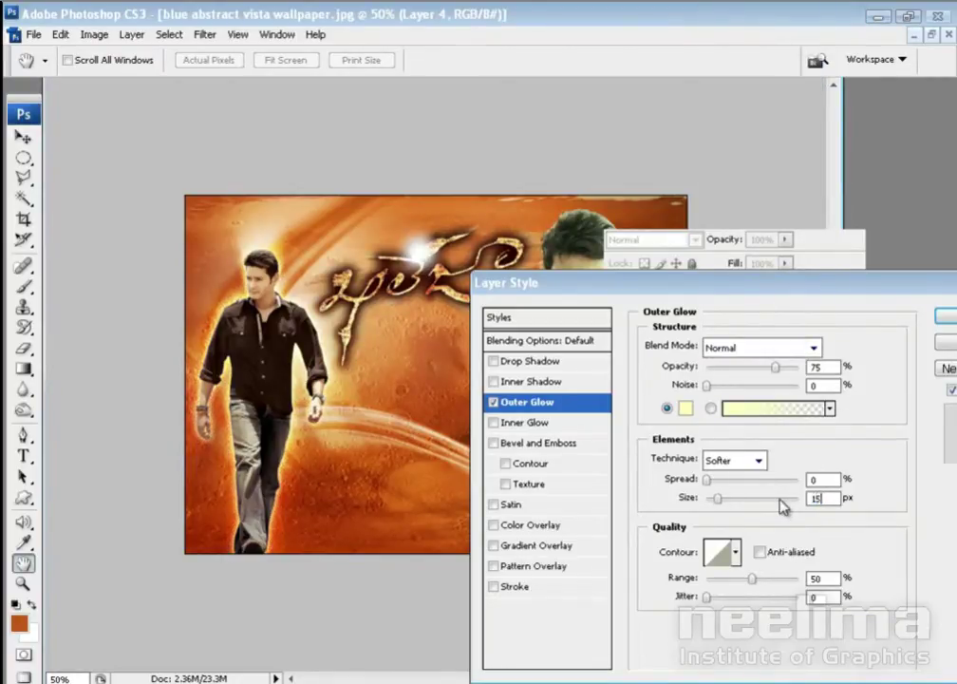
pyautogui.write('12')
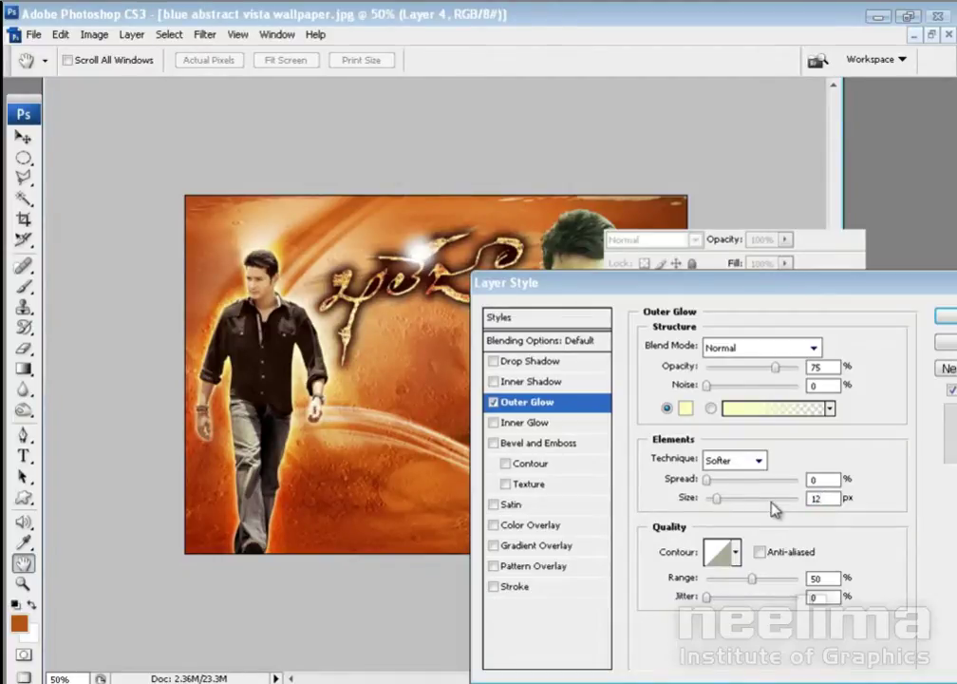
pyautogui.click(947, 317)
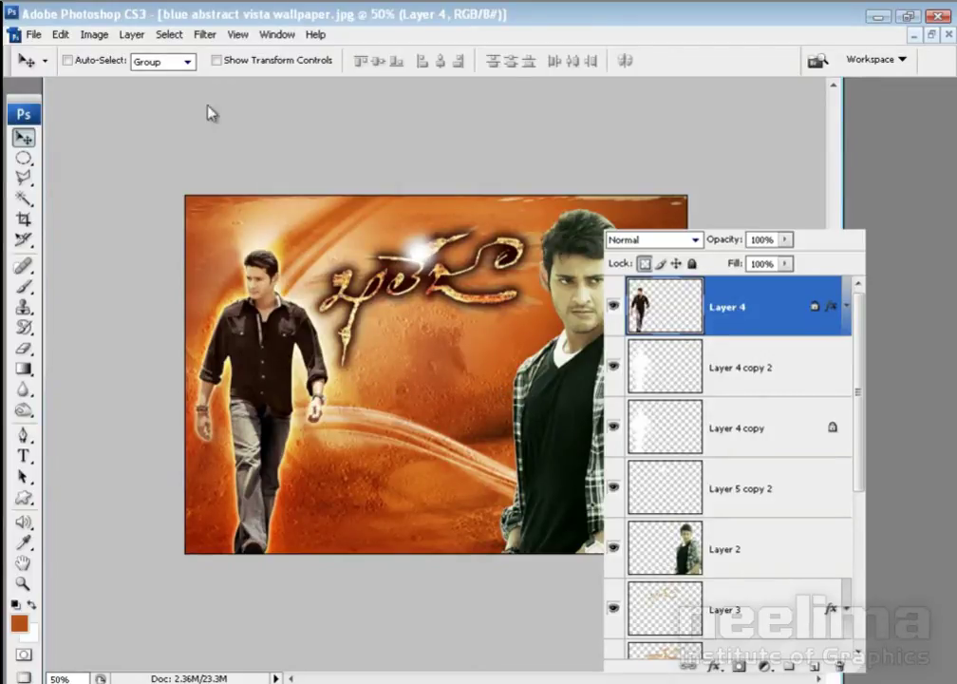
pyautogui.click(129, 35)
pyautogui.moveTo(95, 34)
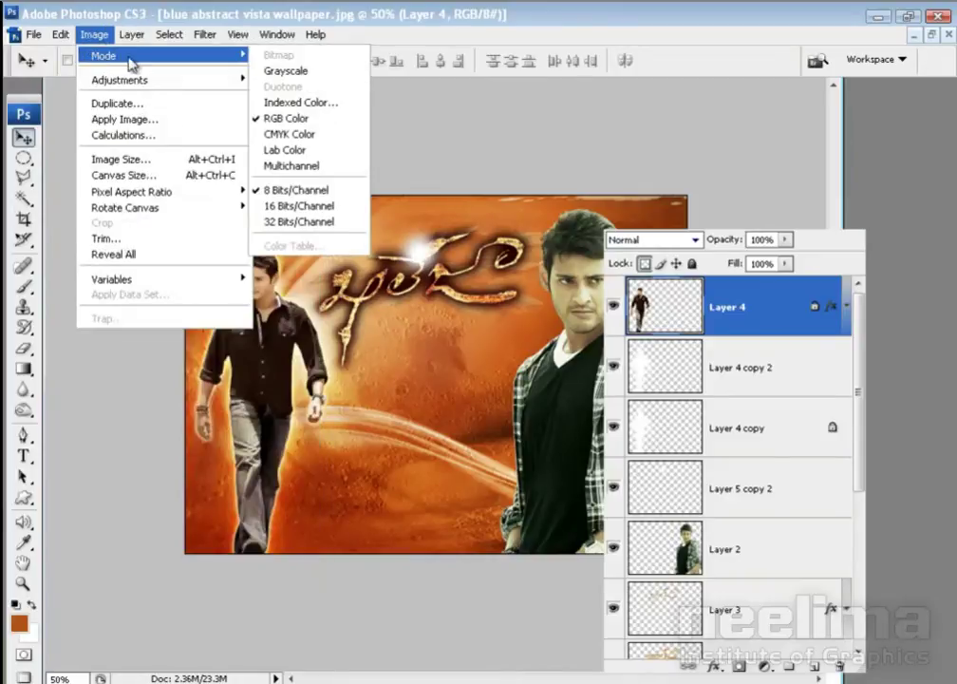
pyautogui.moveTo(120, 79)
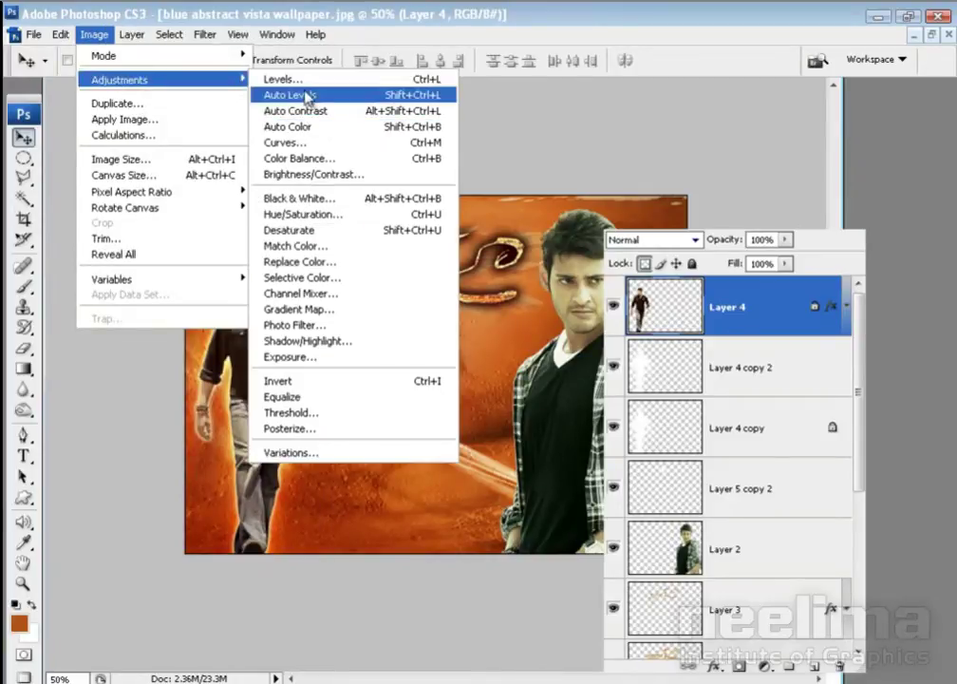
# - Apply Levels to Layer 4: RGB 17/1.06/240 and Blue channel 1.09 midtones, 248 highlights
pyautogui.click(282, 79)
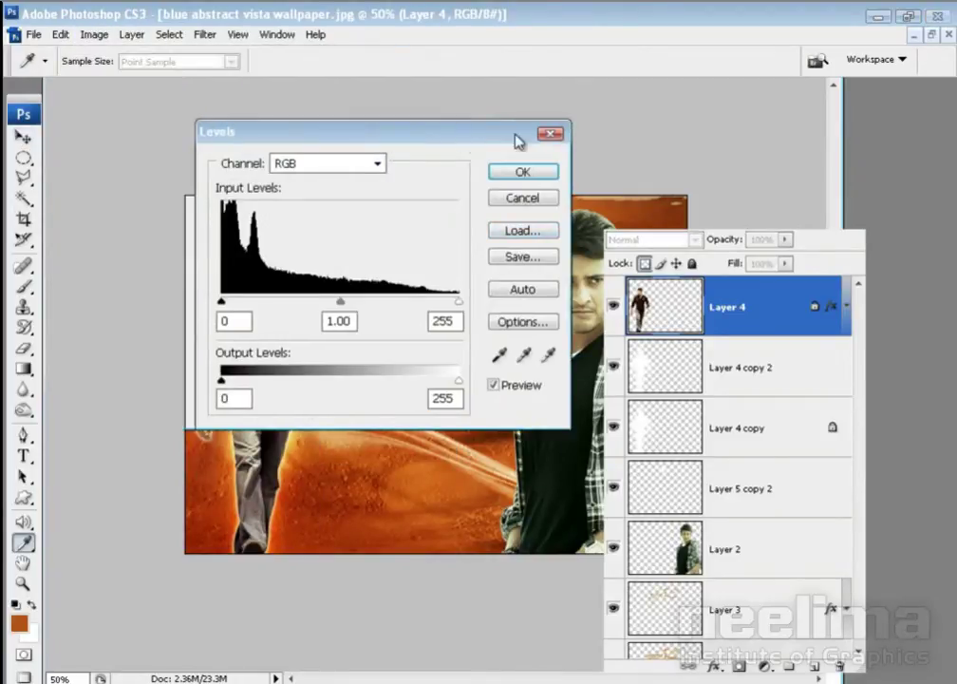
pyautogui.moveTo(505, 140); pyautogui.dragTo(654, 140)
pyautogui.moveTo(371, 301); pyautogui.dragTo(388, 304)
pyautogui.moveTo(493, 304); pyautogui.dragTo(488, 304)
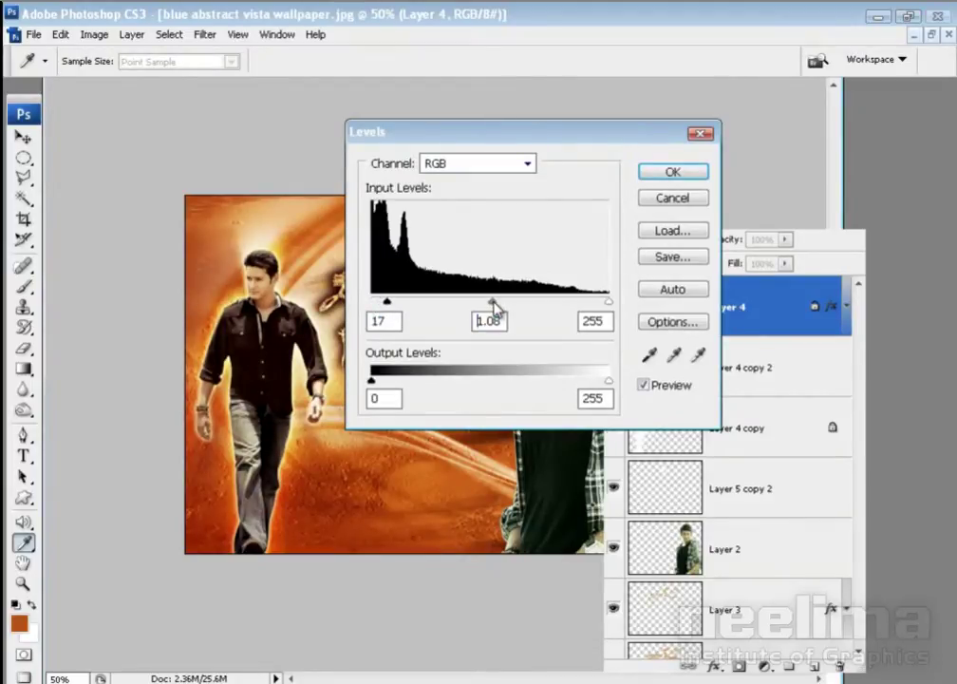
pyautogui.moveTo(607, 302); pyautogui.dragTo(596, 302)
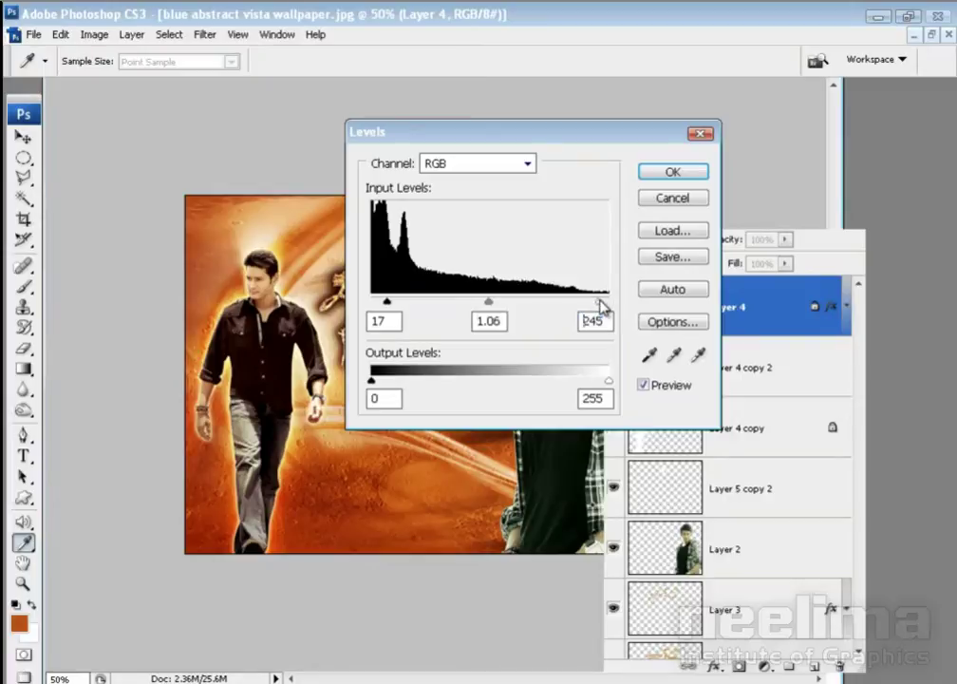
pyautogui.click(447, 164)
pyautogui.click(446, 214)
pyautogui.moveTo(481, 303)
pyautogui.mouseDown()
pyautogui.moveTo(473, 302)
pyautogui.moveTo(493, 309)
pyautogui.mouseUp()
pyautogui.moveTo(608, 302); pyautogui.dragTo(602, 302)
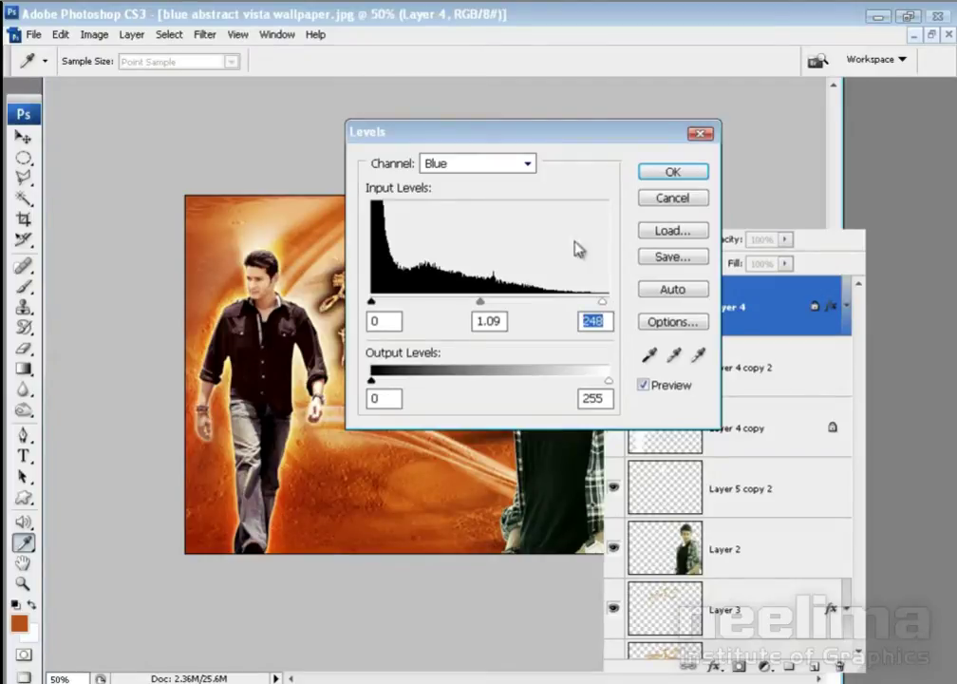
pyautogui.click(694, 171)
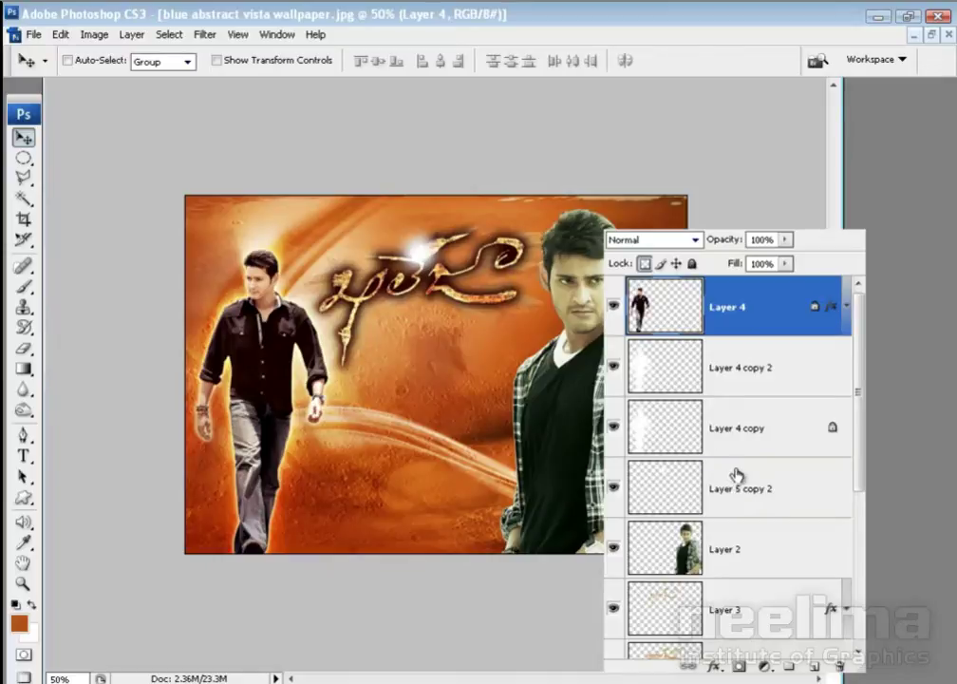
# - Nudge the Layer 1 and Layer 1 copy textures slightly downward together
pyautogui.scroll(-5, 737, 456)
pyautogui.click(641, 423)
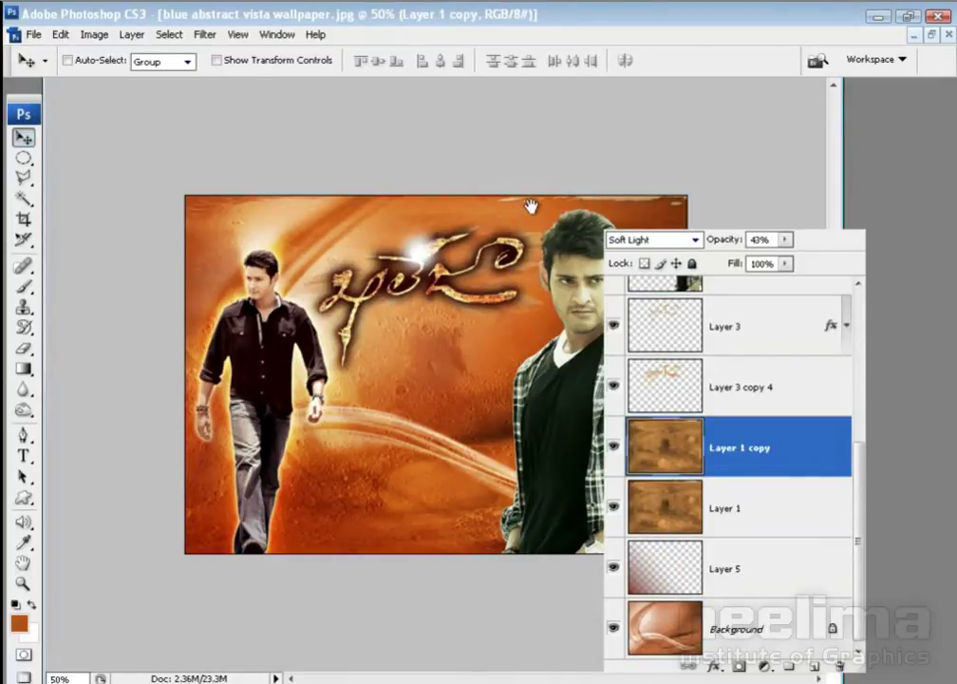
pyautogui.press('f')
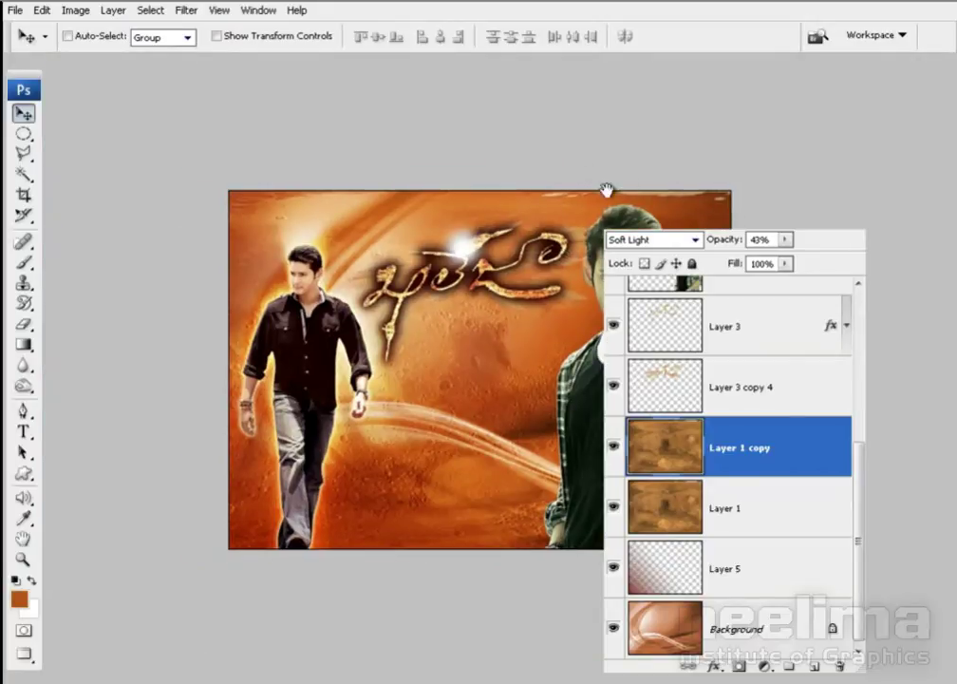
pyautogui.moveTo(416, 172); pyautogui.dragTo(327, 101)
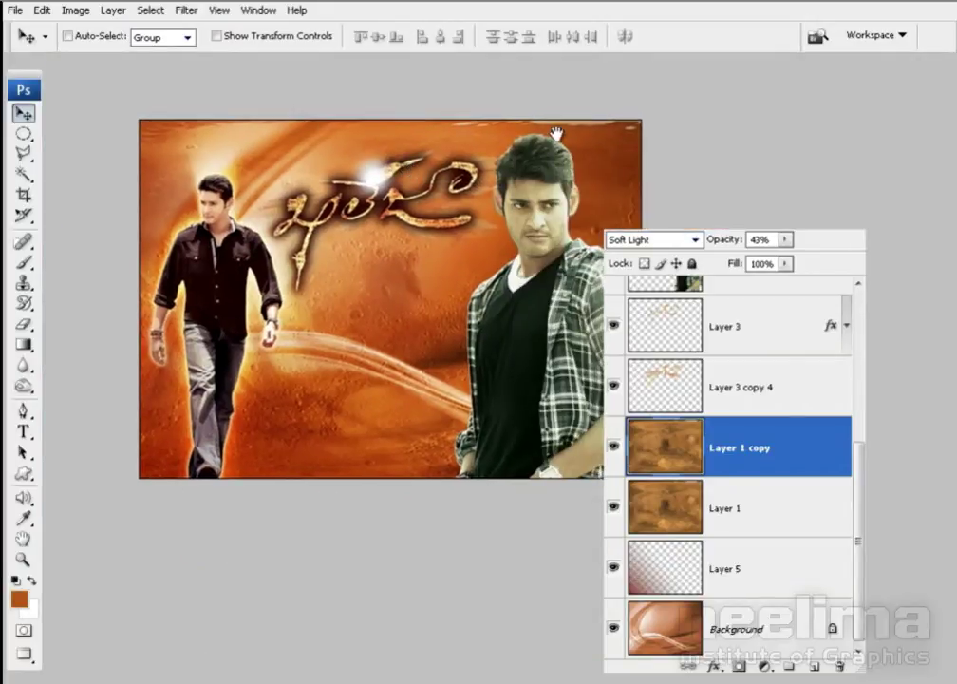
pyautogui.keyDown('shift'); pyautogui.click(736, 510); pyautogui.keyUp('shift')
pyautogui.hotkey('ctrl', 't')
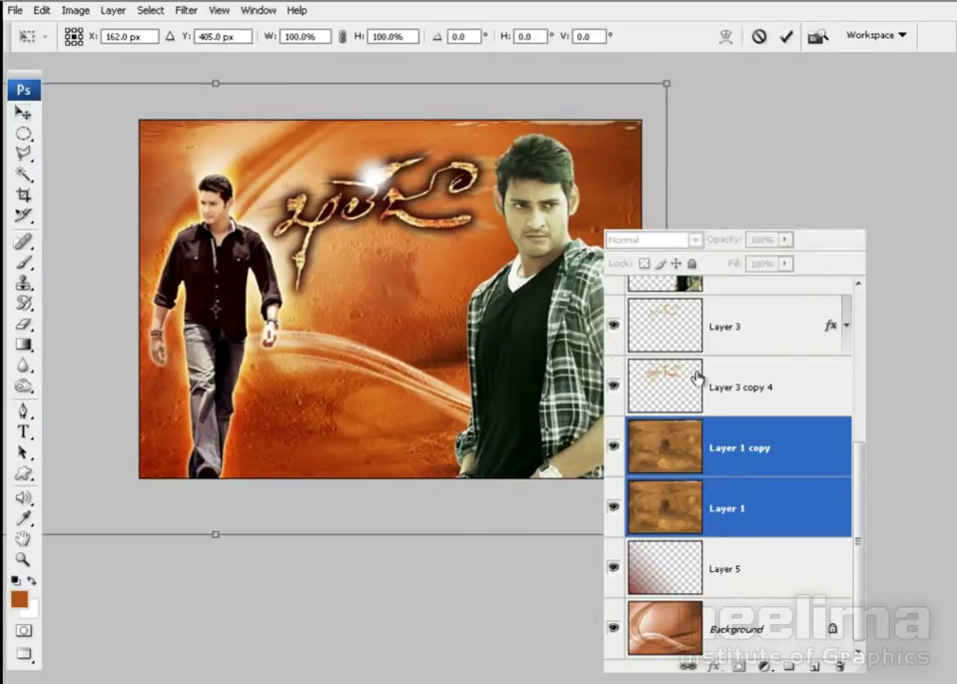
pyautogui.hotkey('shift', 'Down')
pyautogui.hotkey('shift', 'Down')
pyautogui.hotkey('shift', 'Down')
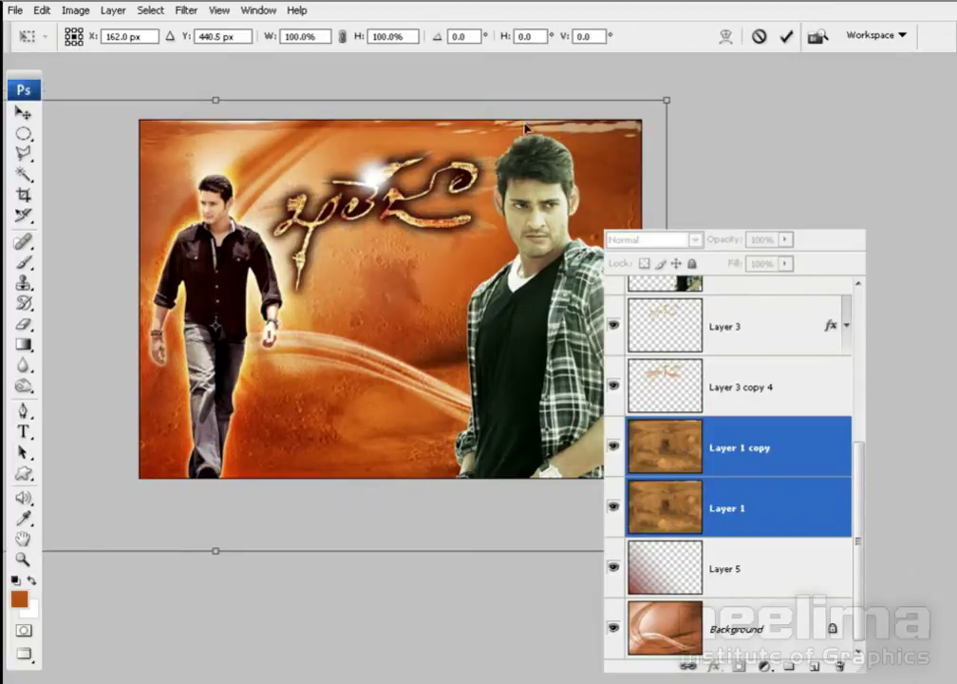
pyautogui.press('Return')
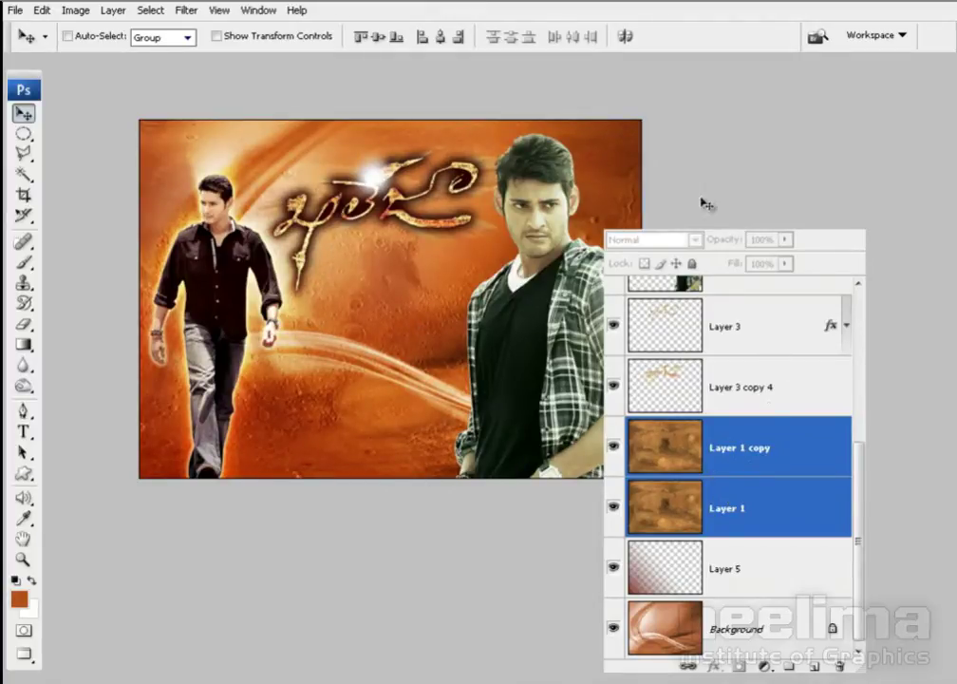
# - Toggle Layer 1 copy off and on to compare the Soft Light 43% backdrop
pyautogui.click(670, 513)
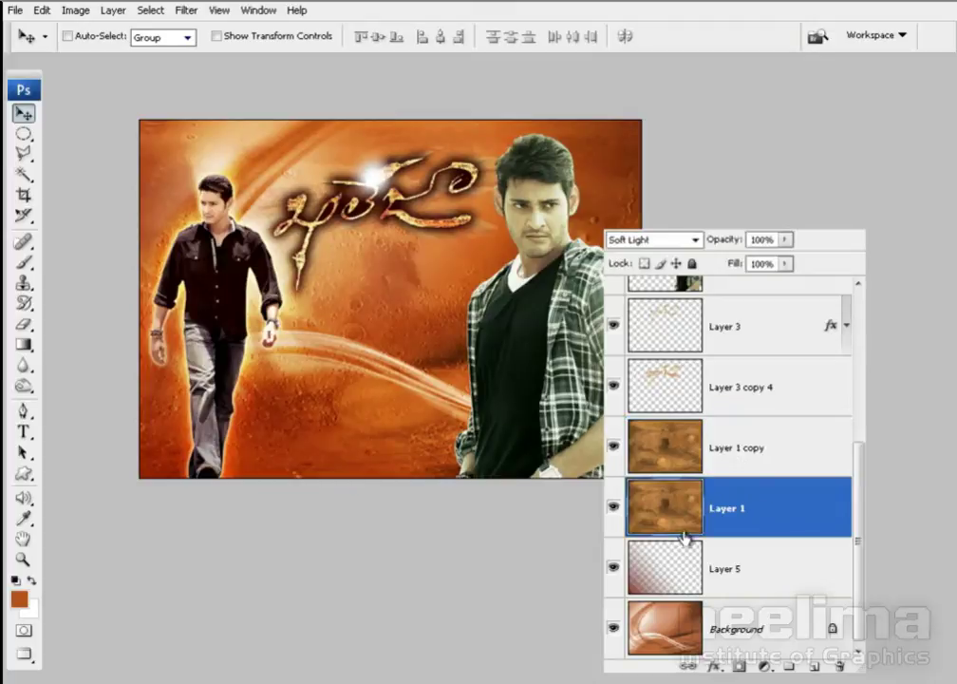
pyautogui.click(622, 446)
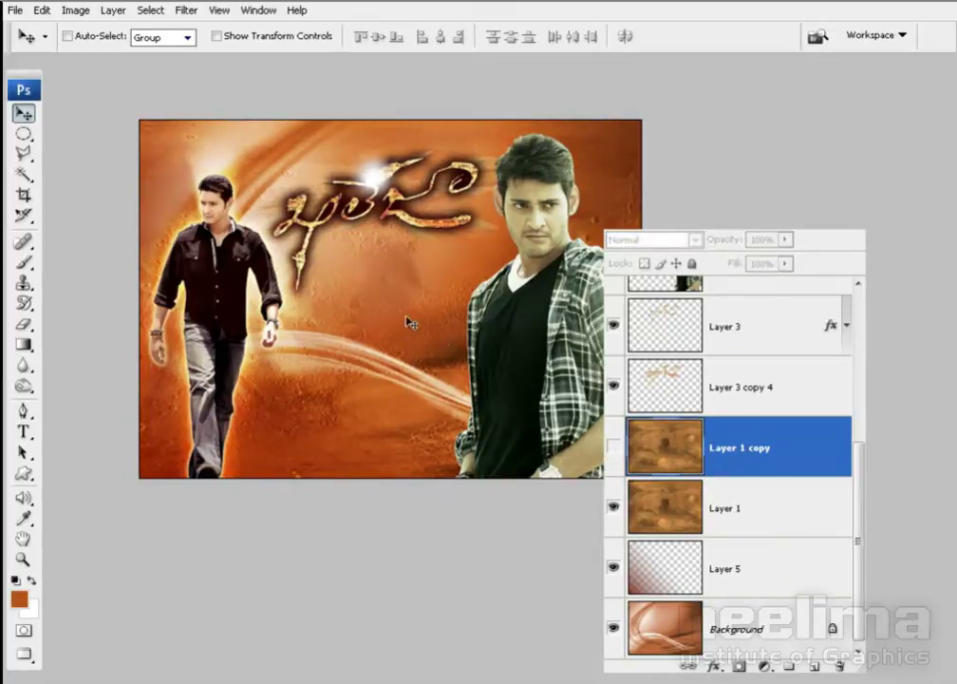
pyautogui.click(613, 448)
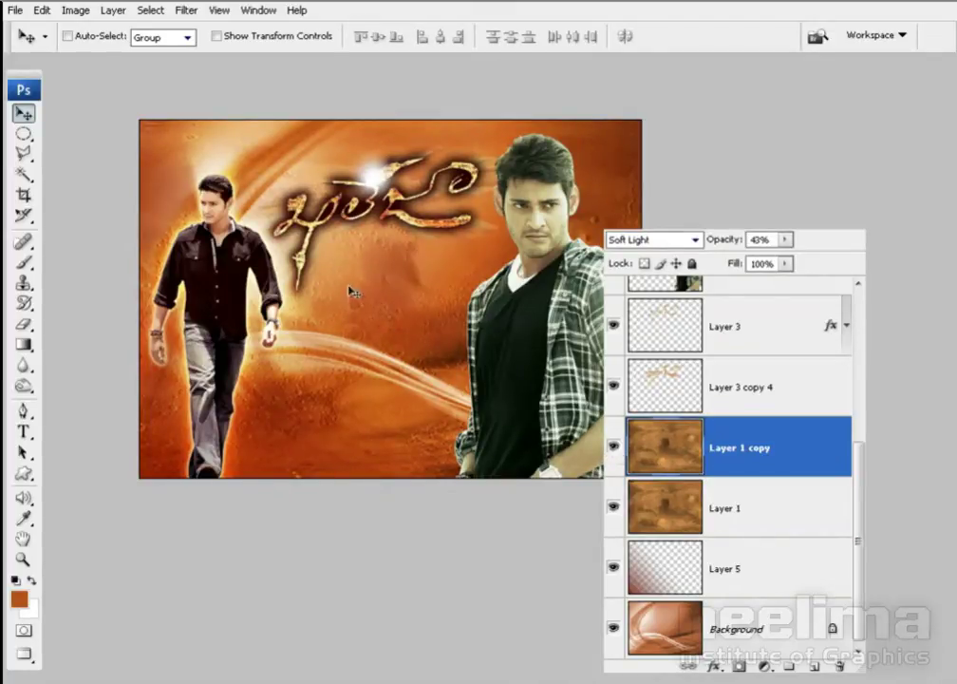
pyautogui.moveTo(438, 274); pyautogui.dragTo(447, 330)
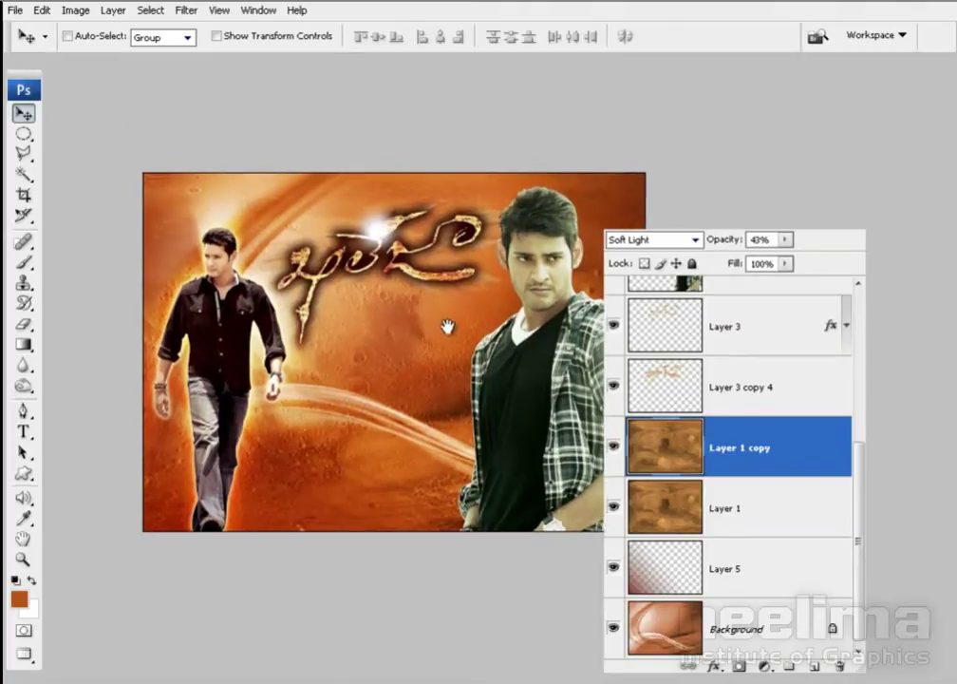
pyautogui.click(708, 337)
pyautogui.scroll(2, 718, 335)
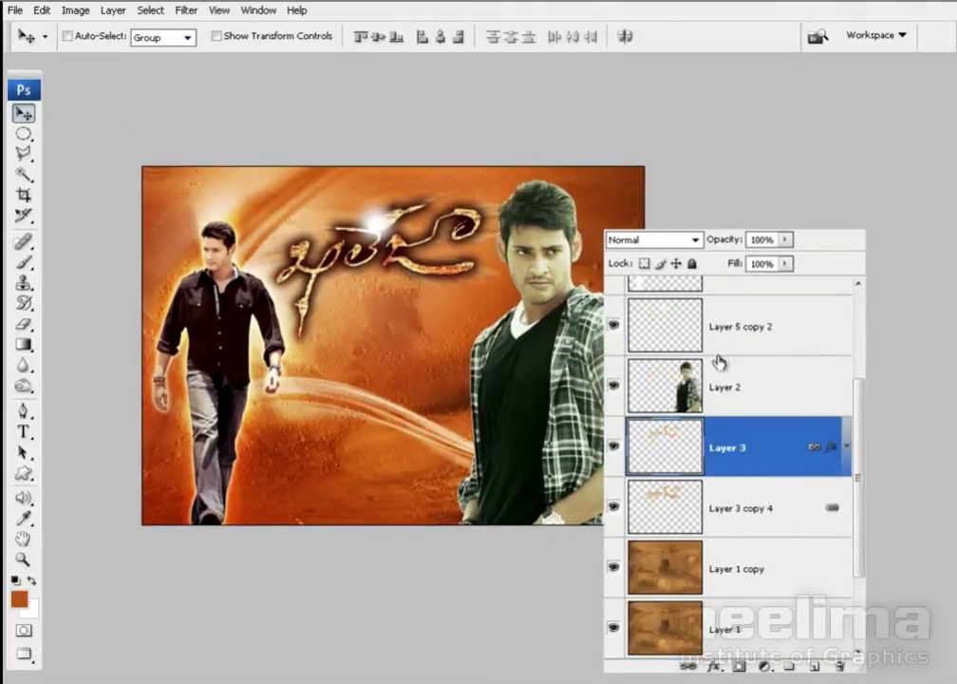
# - Show the Layer 5 copy 2 sparkle, shrink it to about 78%, and move it onto the title
pyautogui.click(615, 329)
pyautogui.click(613, 326)
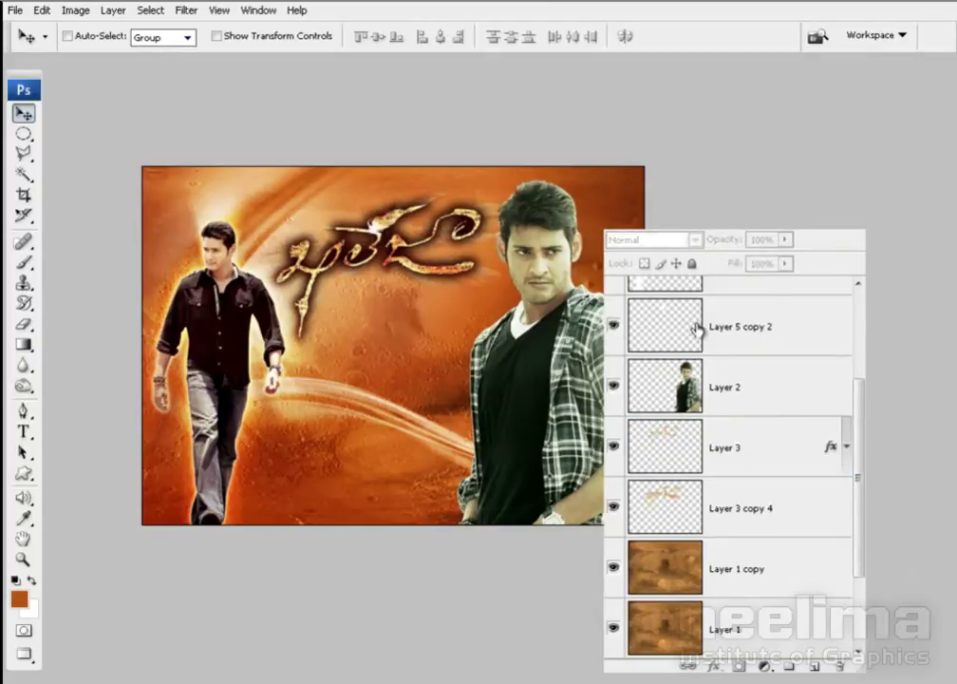
pyautogui.click(720, 351)
pyautogui.hotkey('ctrl', 't')
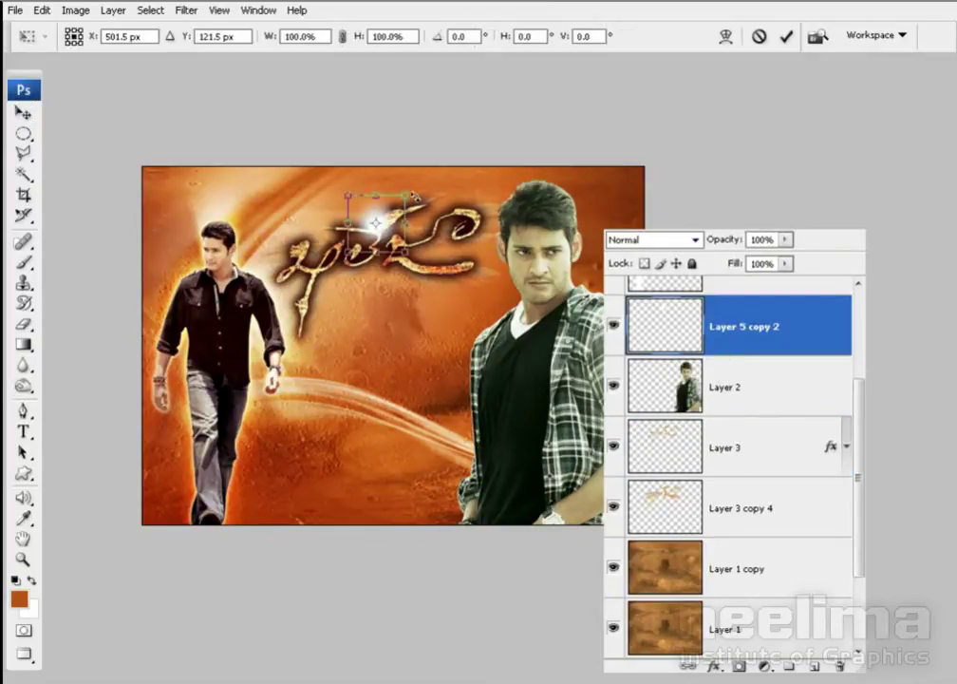
pyautogui.moveTo(415, 196); pyautogui.dragTo(399, 204)
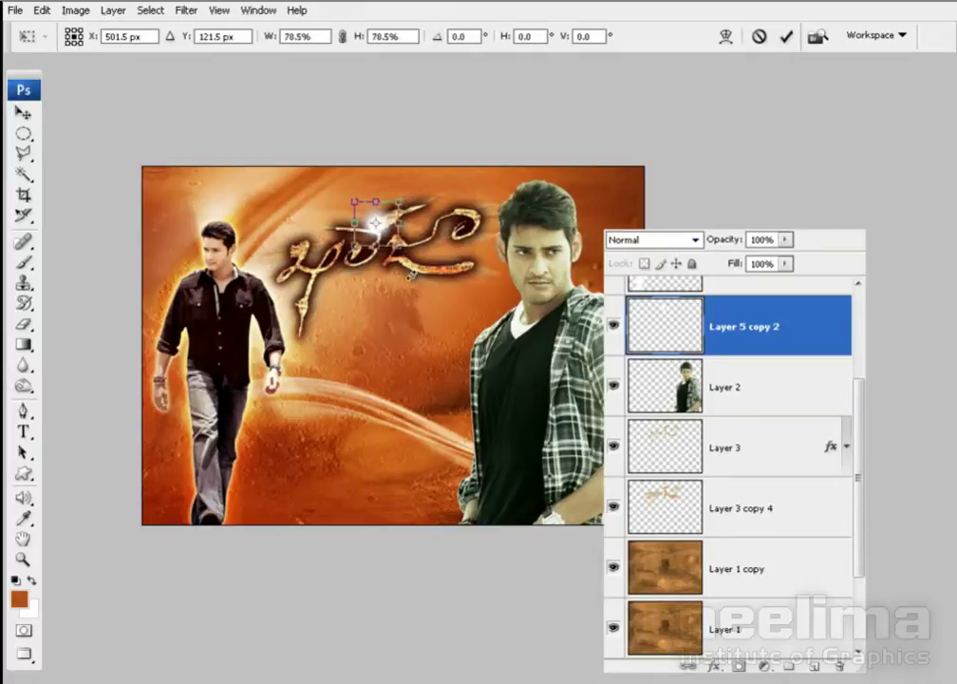
pyautogui.press('Return')
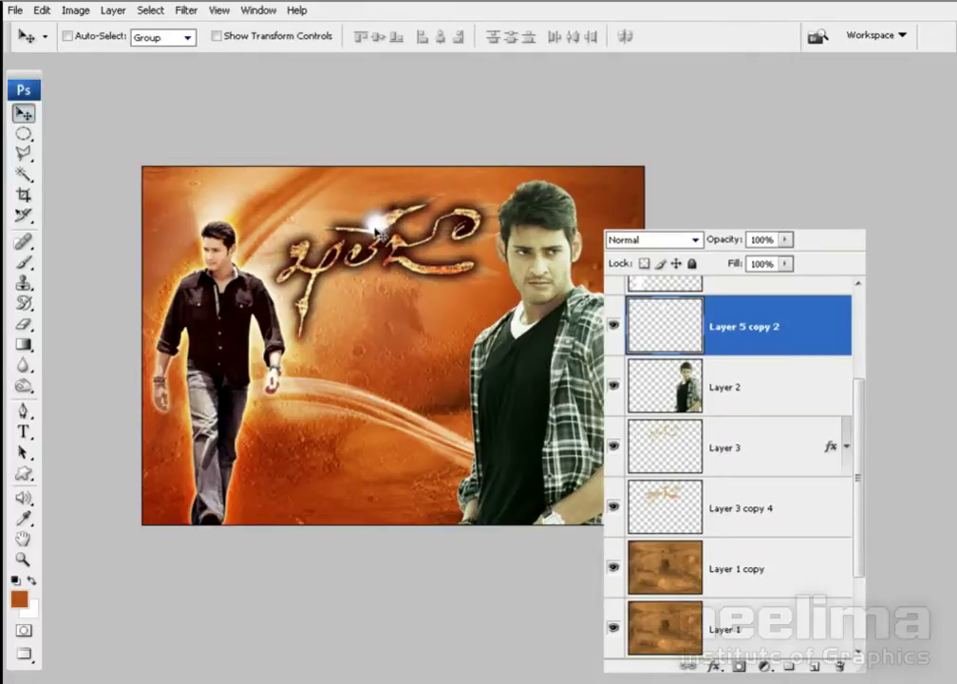
pyautogui.moveTo(371, 232)
pyautogui.mouseDown()
pyautogui.moveTo(364, 291)
pyautogui.moveTo(376, 288)
pyautogui.moveTo(379, 235)
pyautogui.mouseUp()
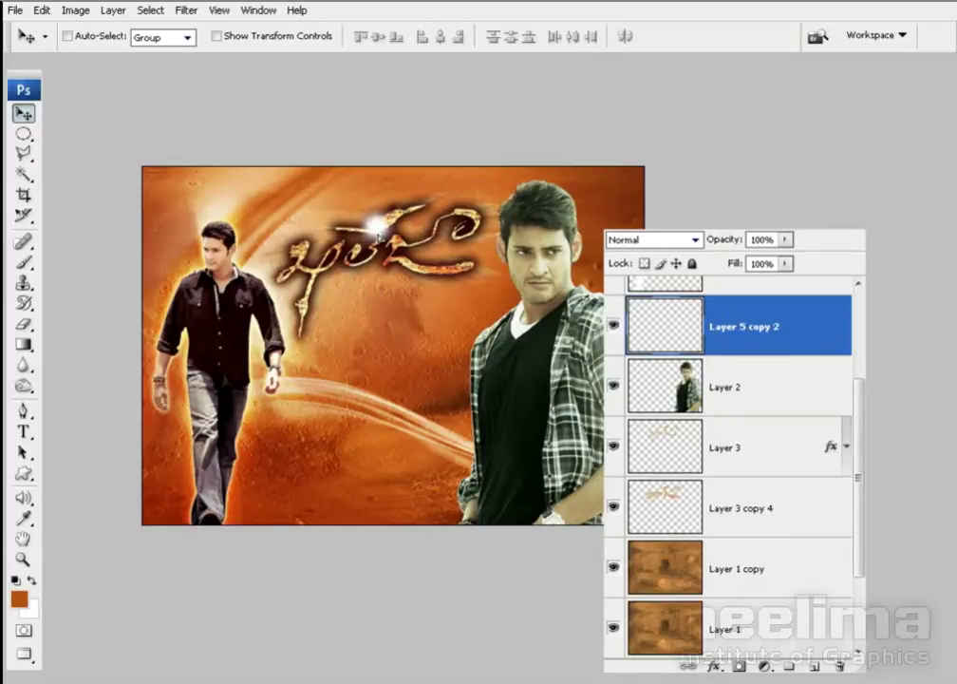
# - Lower the sparkle layer's opacity to 76%
pyautogui.moveTo(786, 239)
pyautogui.mouseDown()
pyautogui.moveTo(755, 267)
pyautogui.moveTo(769, 267)
pyautogui.mouseUp()
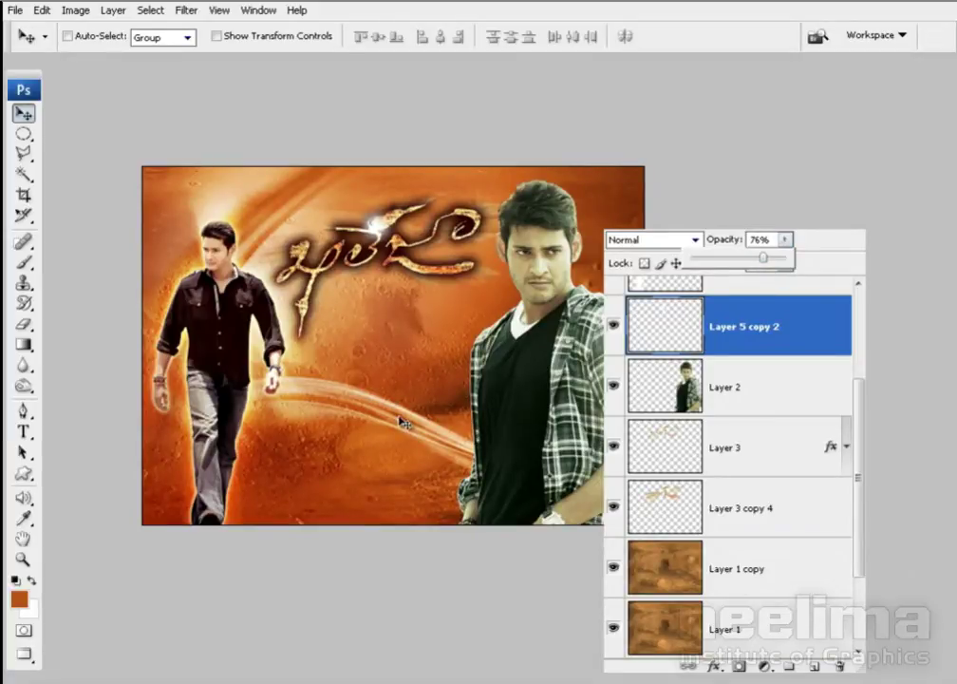
pyautogui.press('p')
pyautogui.press('t')
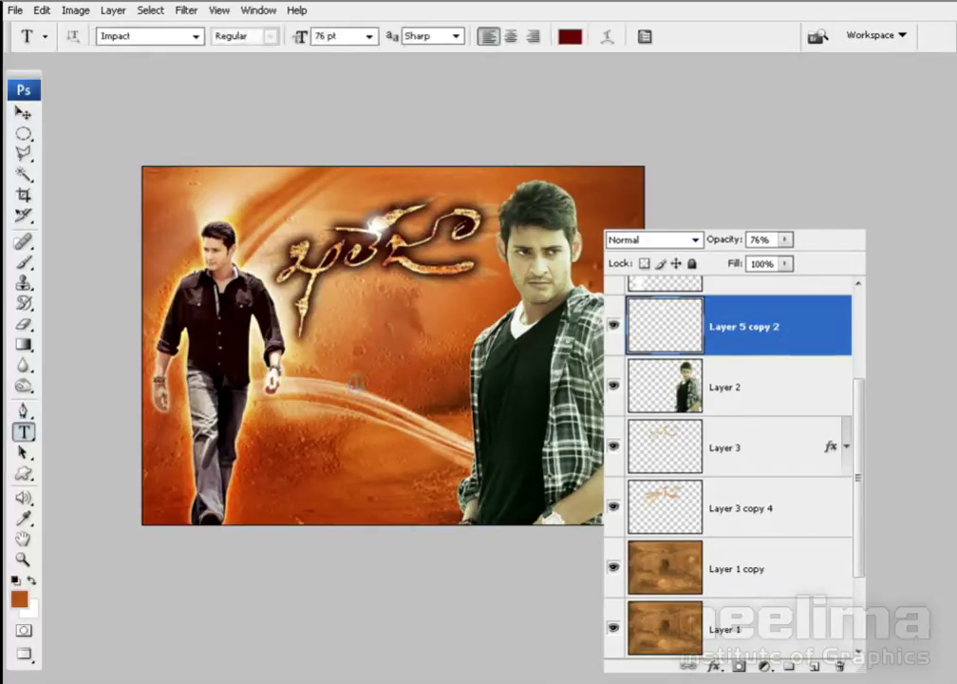
# - Add the dark red Impact 76 pt text 'PRINCE' below the title
pyautogui.click(356, 380)
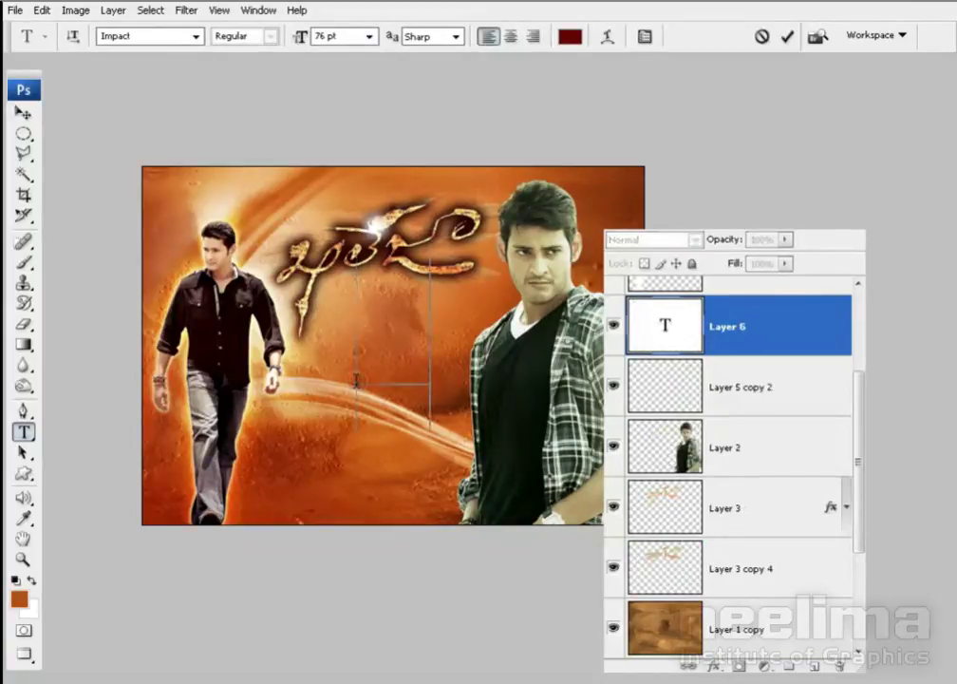
pyautogui.write('PRINC')
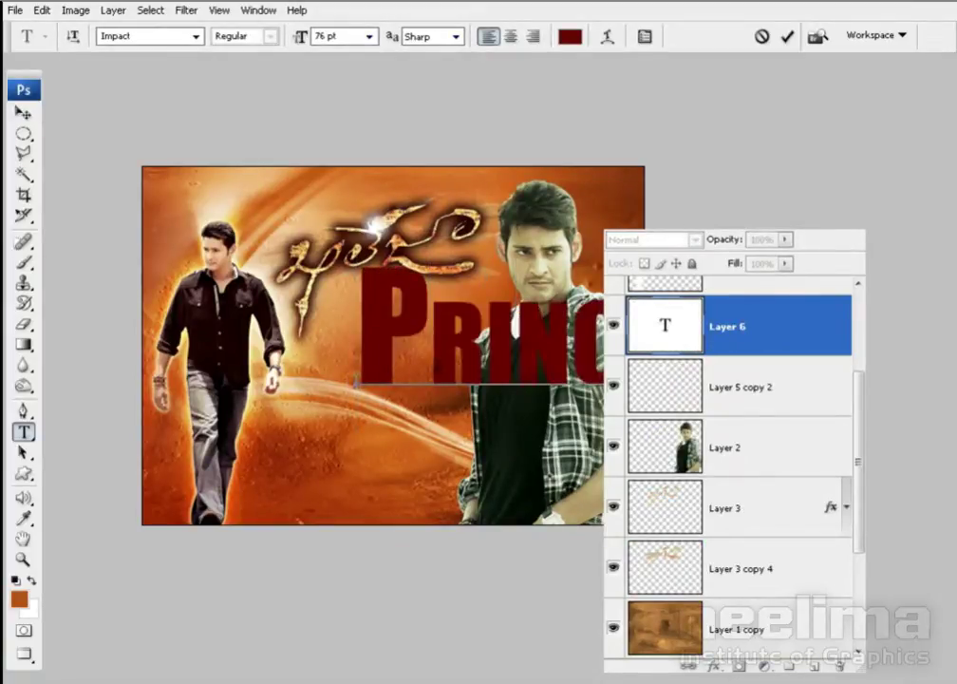
pyautogui.hotkey('ctrl', 'Return')
pyautogui.moveTo(385, 382); pyautogui.dragTo(340, 382)
# - Duplicate the PRINCE text lower down and change the copy to 'MAHESH'
pyautogui.moveTo(395, 448); pyautogui.dragTo(385, 527)
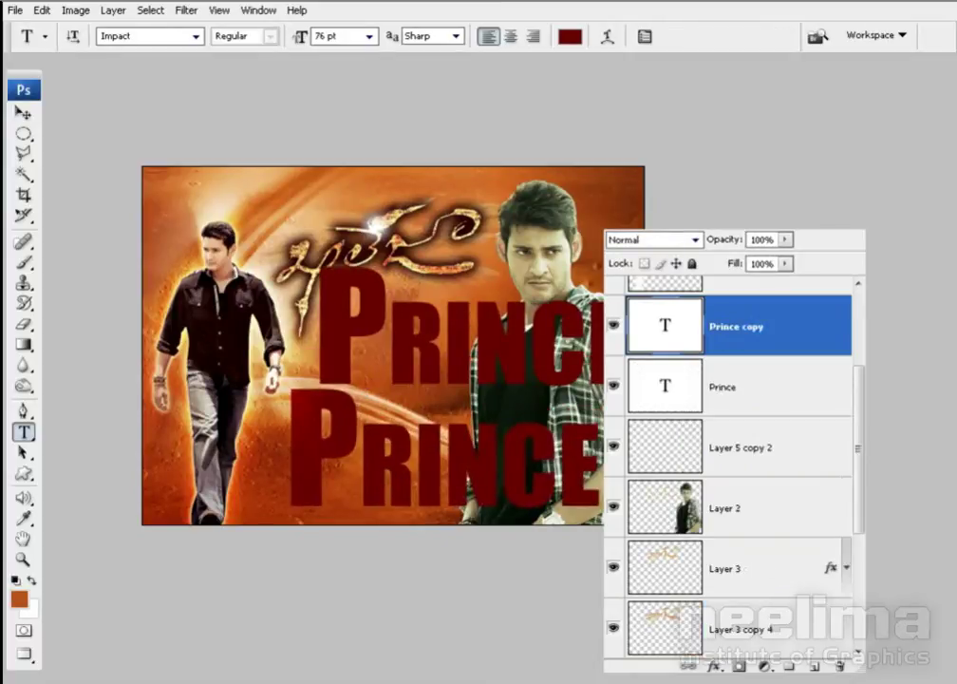
pyautogui.doubleClick(412, 532)
pyautogui.write('Mah')
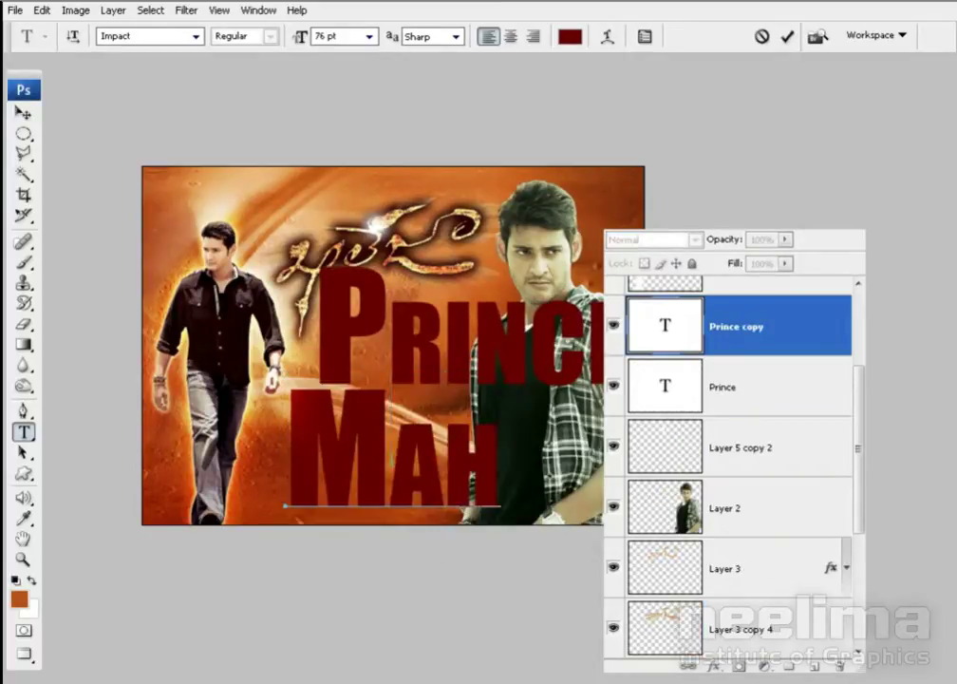
pyautogui.write('es')
pyautogui.hotkey('ctrl', 'a')
pyautogui.write('Mahes')
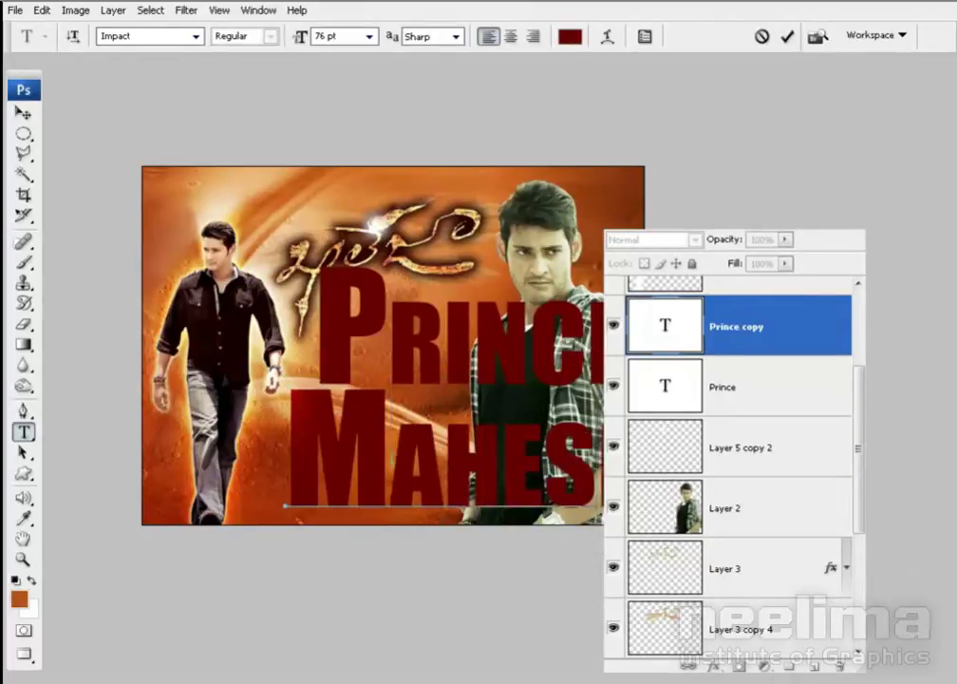
pyautogui.hotkey('ctrl', 'Return')
# - Select the Prince text layer and highlight all its letters for editing
pyautogui.press('v')
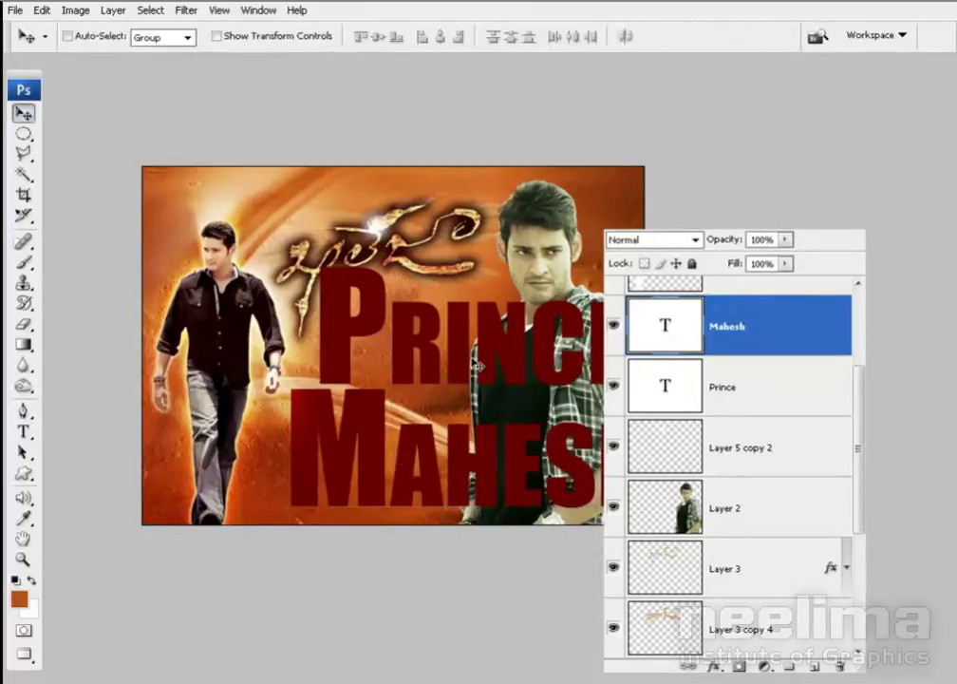
pyautogui.rightClick(463, 357)
pyautogui.click(484, 366)
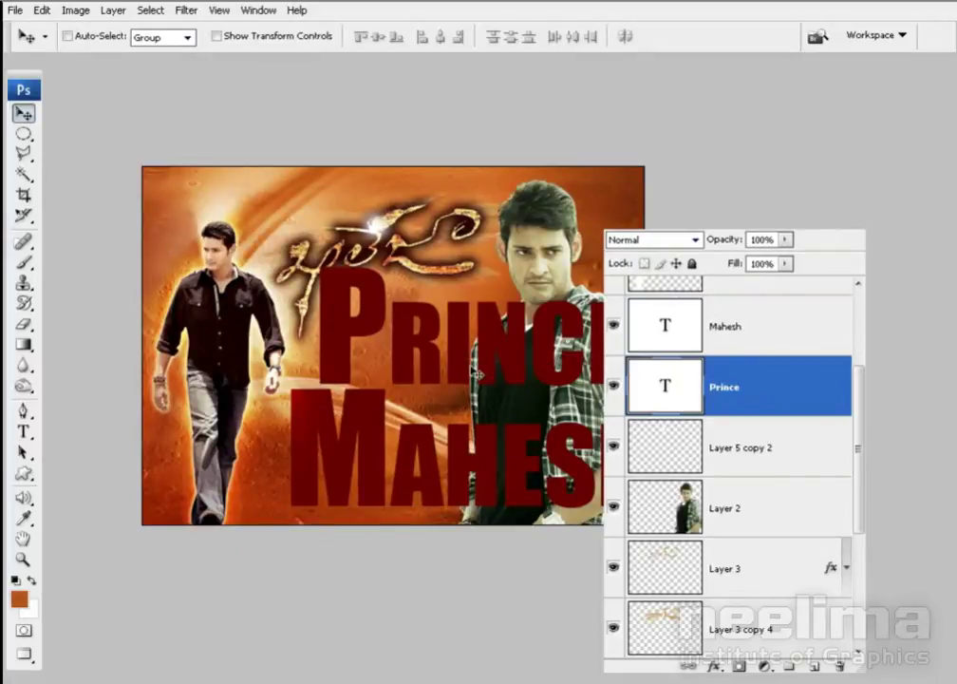
pyautogui.press('t')
pyautogui.doubleClick(459, 346)
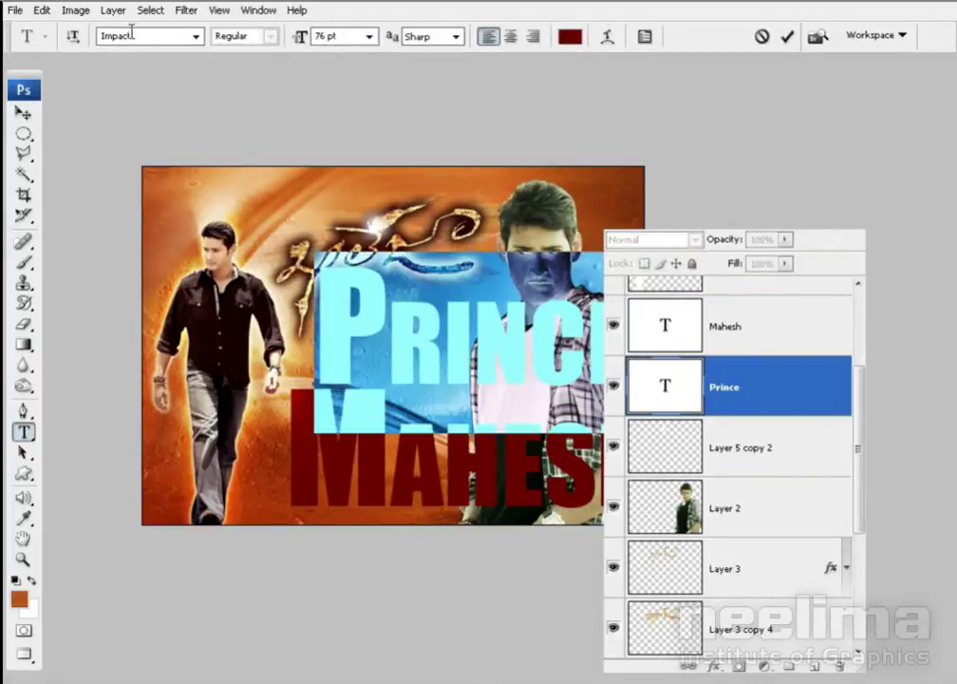
# - Resize the PRINCE text to 25 pt and nudge it slightly left
pyautogui.doubleClick(336, 38)
pyautogui.write('25')
pyautogui.press('Return')
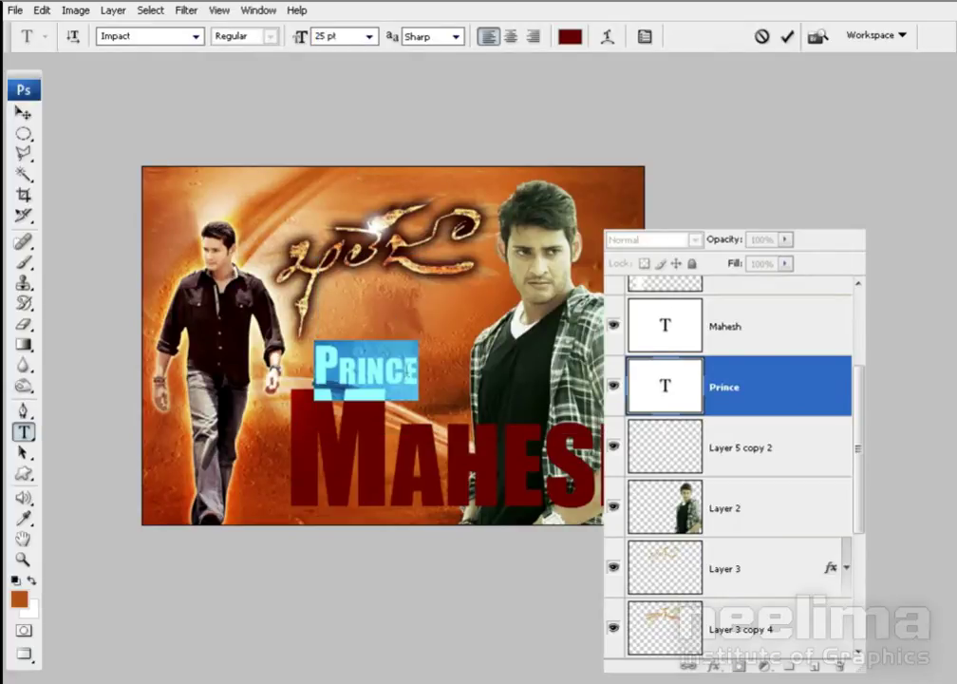
pyautogui.hotkey('ctrl', 'Return')
pyautogui.moveTo(391, 407); pyautogui.dragTo(379, 406)
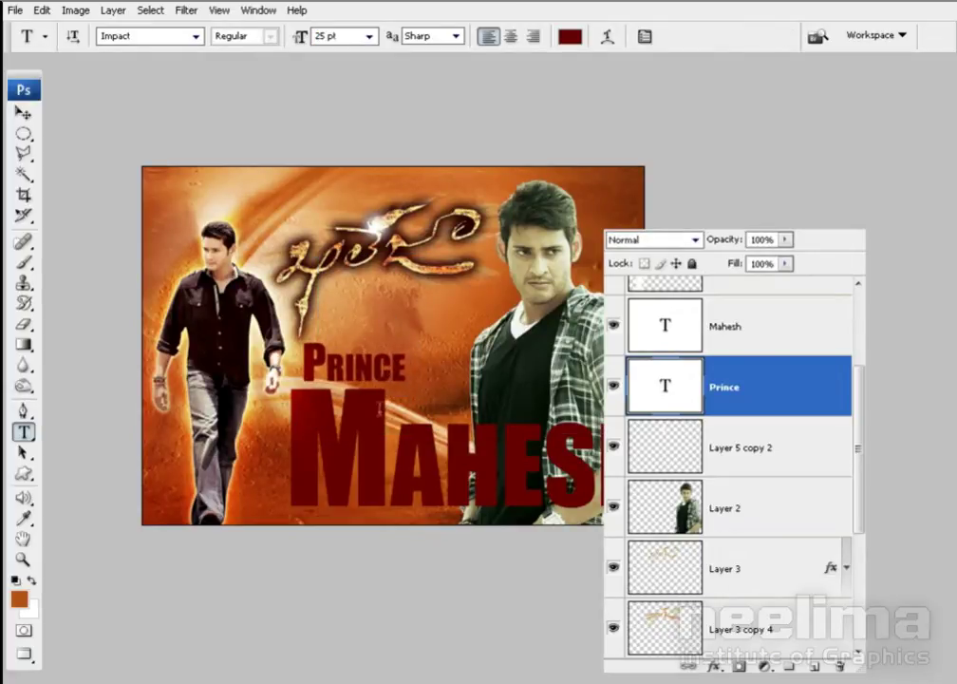
# - Shrink MAHESH to 37 pt and move it up and left
pyautogui.click(379, 406)
pyautogui.hotkey('ctrl', 'a')
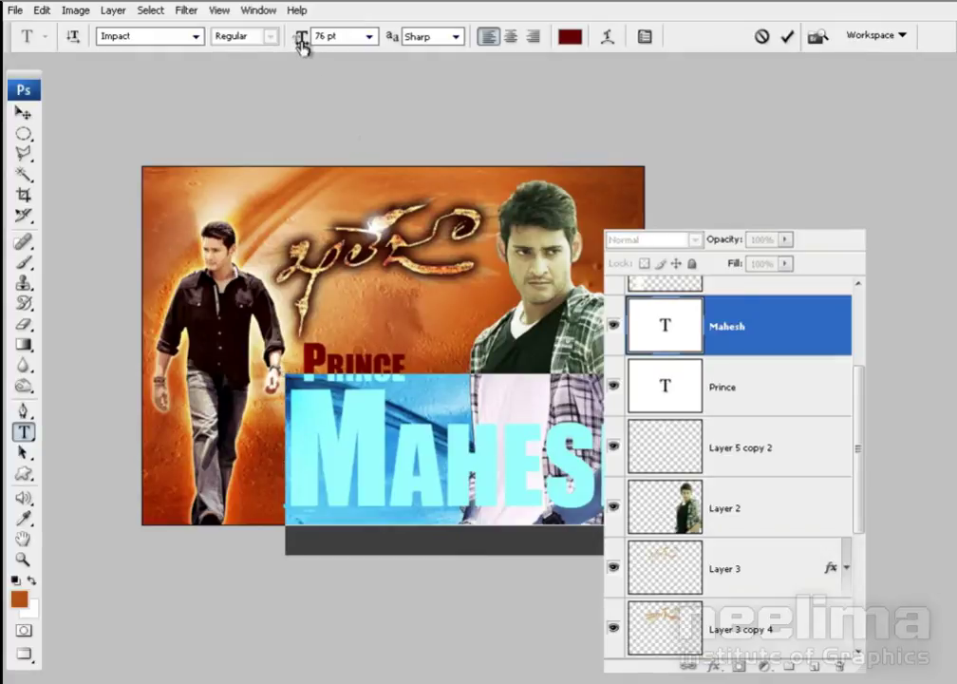
pyautogui.moveTo(302, 45); pyautogui.dragTo(271, 48)
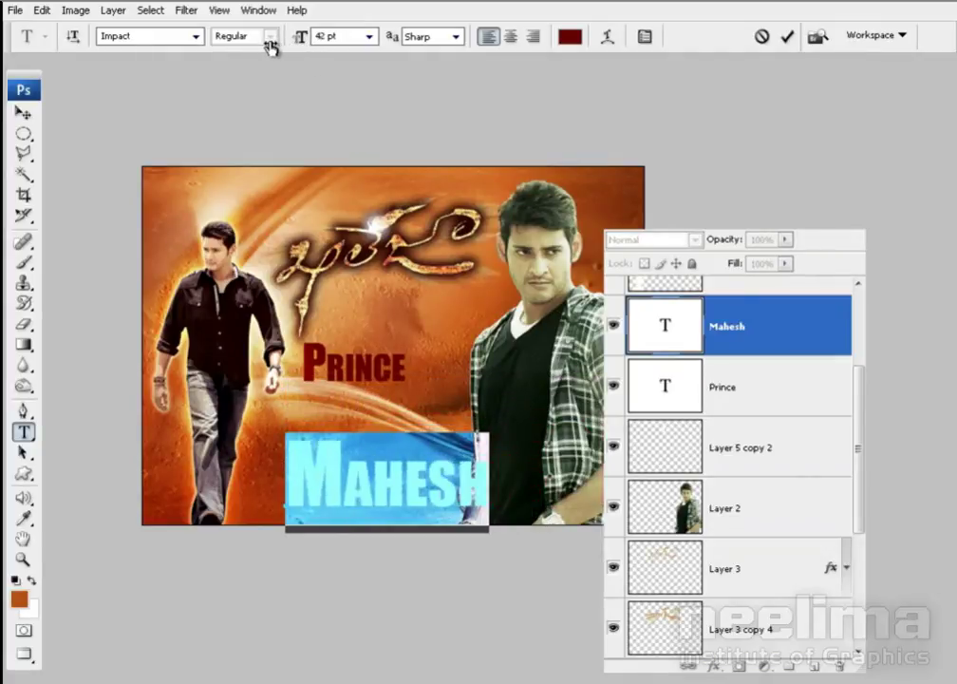
pyautogui.moveTo(270, 48); pyautogui.dragTo(266, 49)
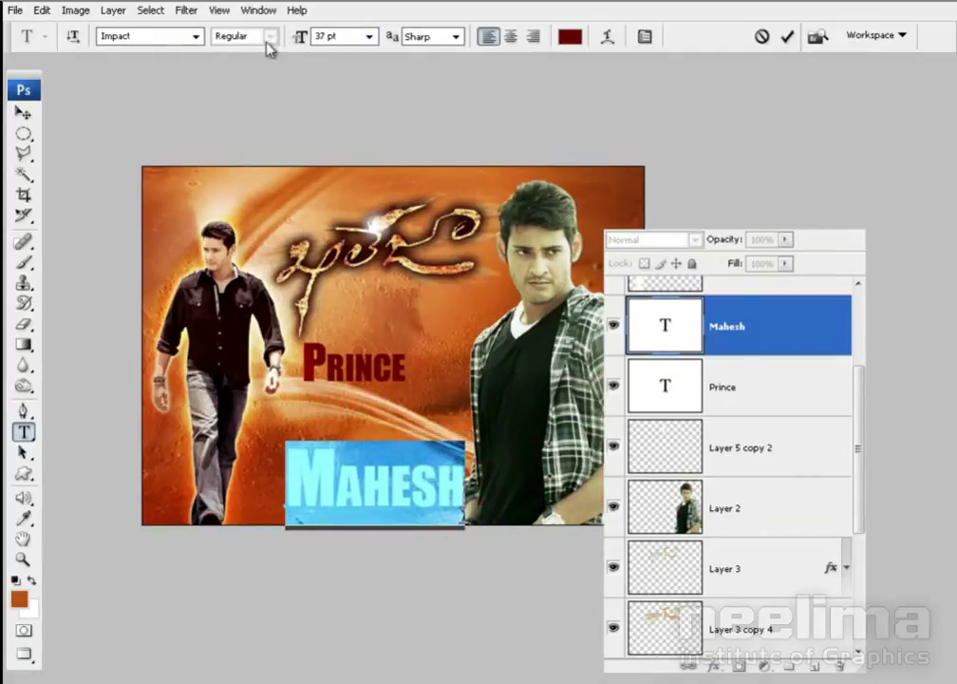
pyautogui.hotkey('ctrl', 'Return')
pyautogui.moveTo(391, 487)
pyautogui.mouseDown()
pyautogui.moveTo(370, 454)
pyautogui.moveTo(376, 444)
pyautogui.mouseUp()
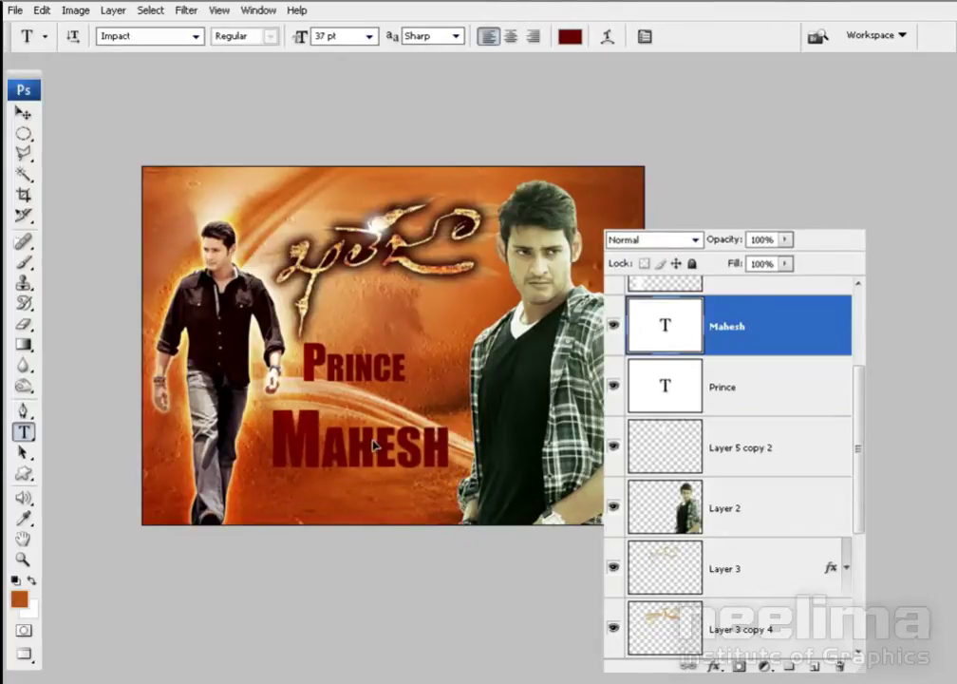
# - Position PRINCE directly above MAHESH and select its letters
pyautogui.click(368, 371)
pyautogui.hotkey('ctrl', 'Return')
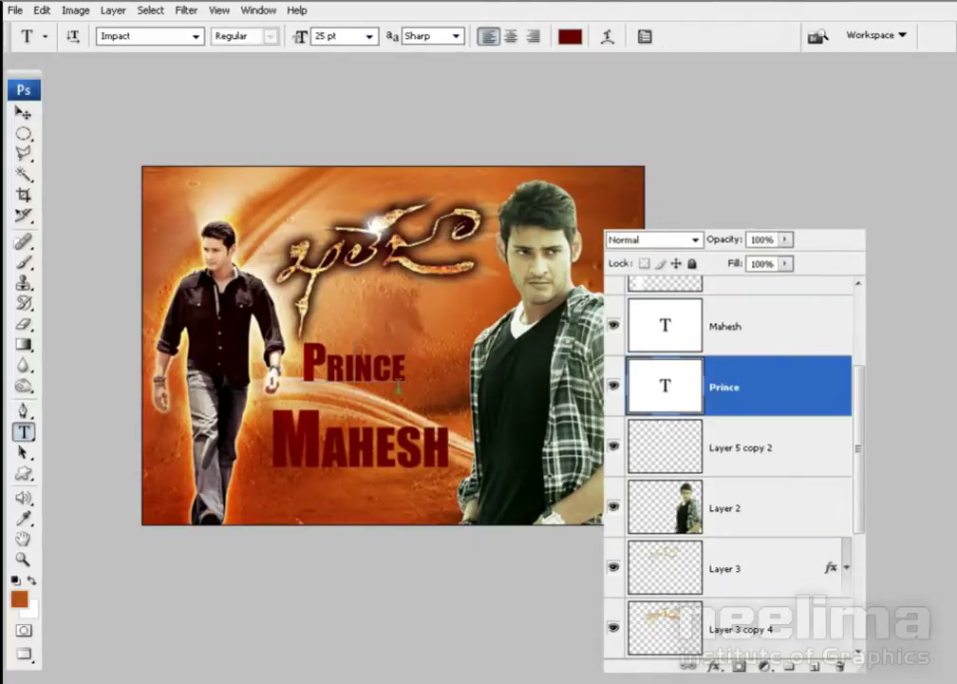
pyautogui.moveTo(368, 366); pyautogui.dragTo(387, 408)
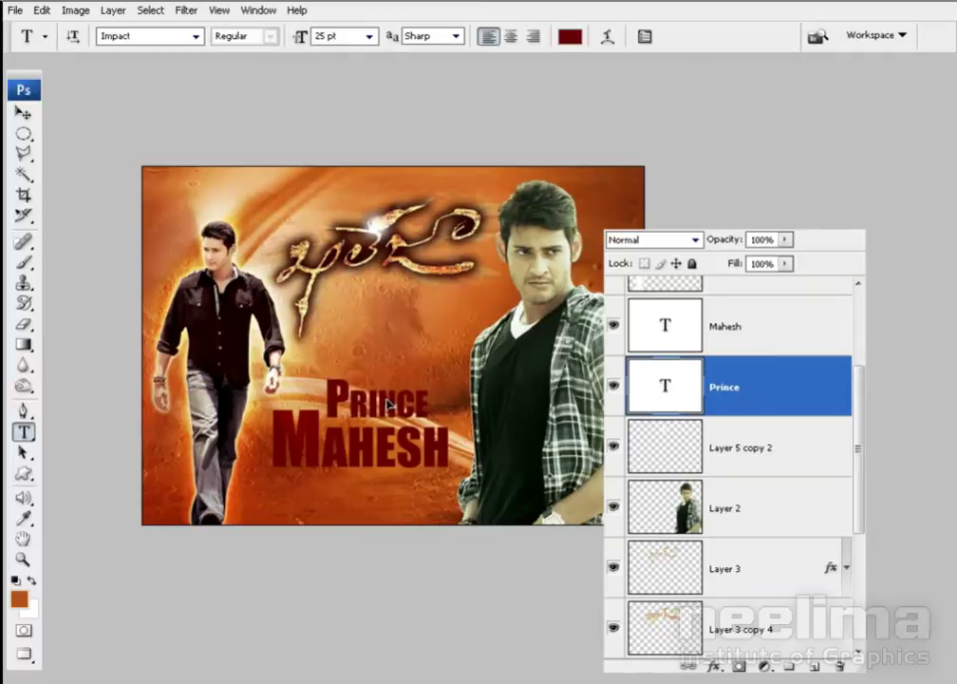
pyautogui.click(380, 405)
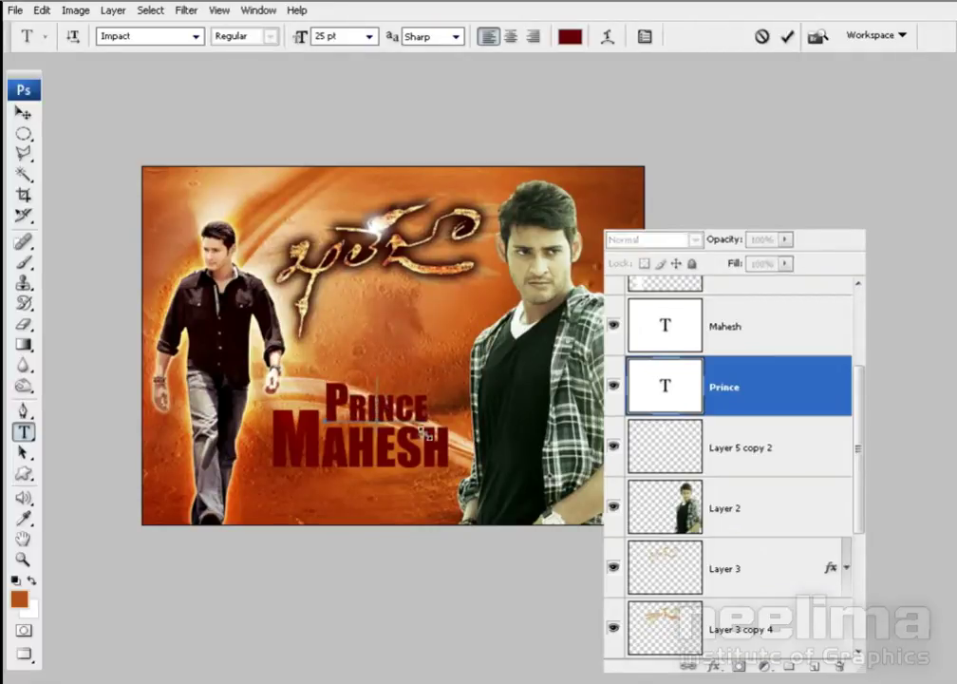
pyautogui.hotkey('ctrl', 'a')
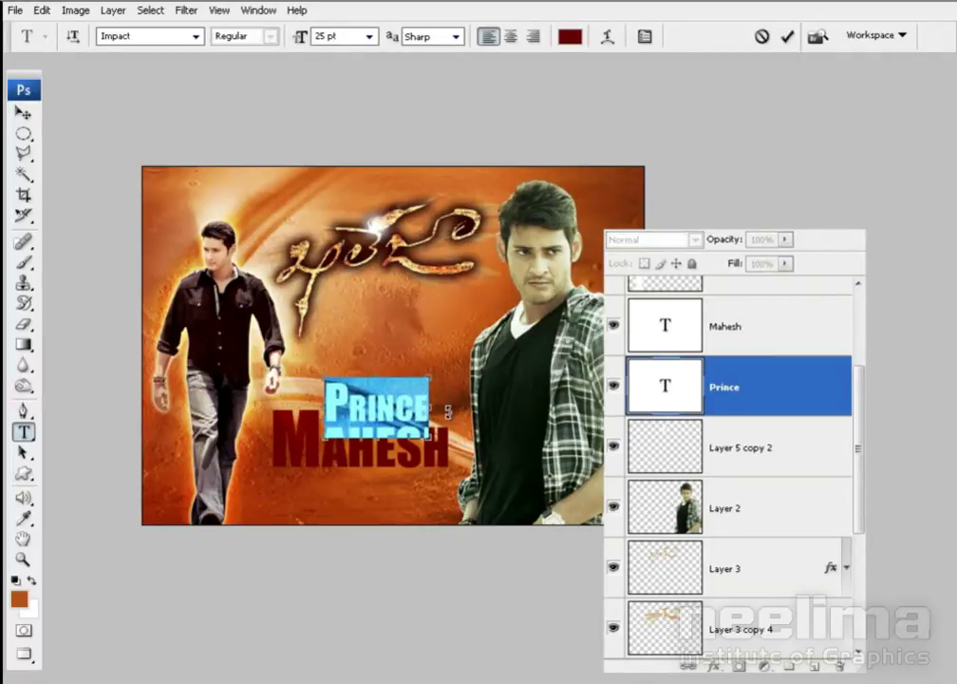
pyautogui.hotkey('ctrl', 't')
# - Set PRINCE's tracking to 100 so it spans MAHESH's width, and commit the edit
pyautogui.hotkey('alt', 'Right')
pyautogui.hotkey('alt', 'Right')
pyautogui.hotkey('alt', 'Right')
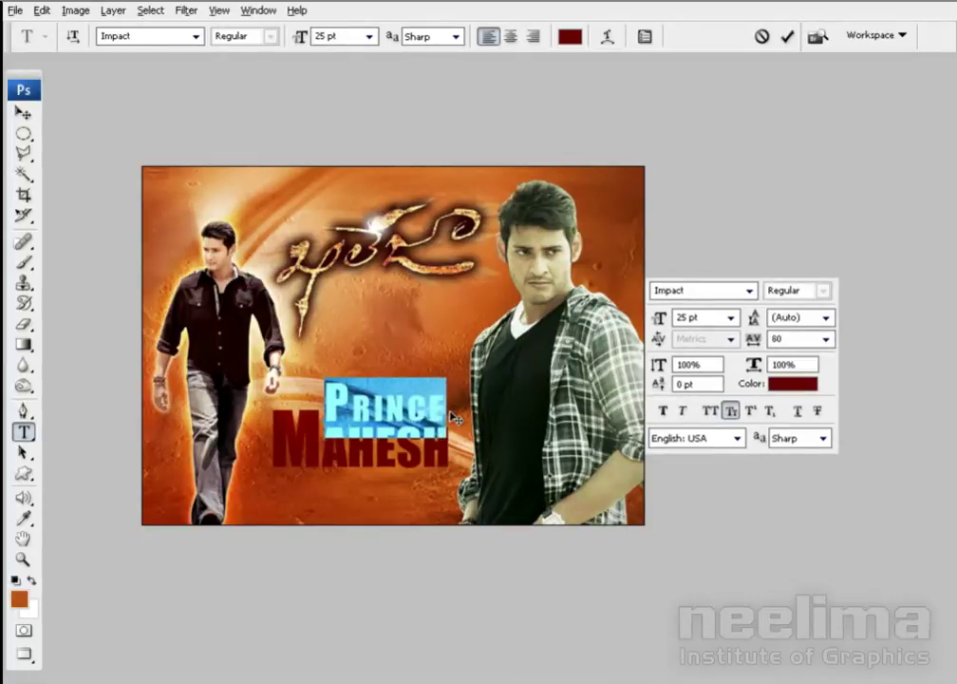
pyautogui.hotkey('alt', 'Left')
pyautogui.click(796, 340)
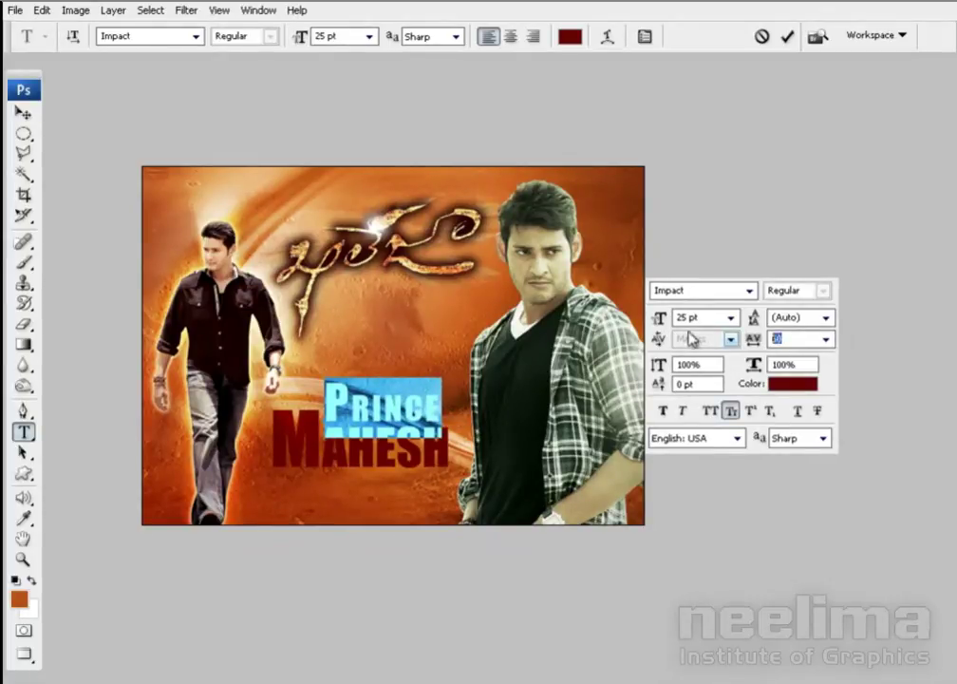
pyautogui.write('40')
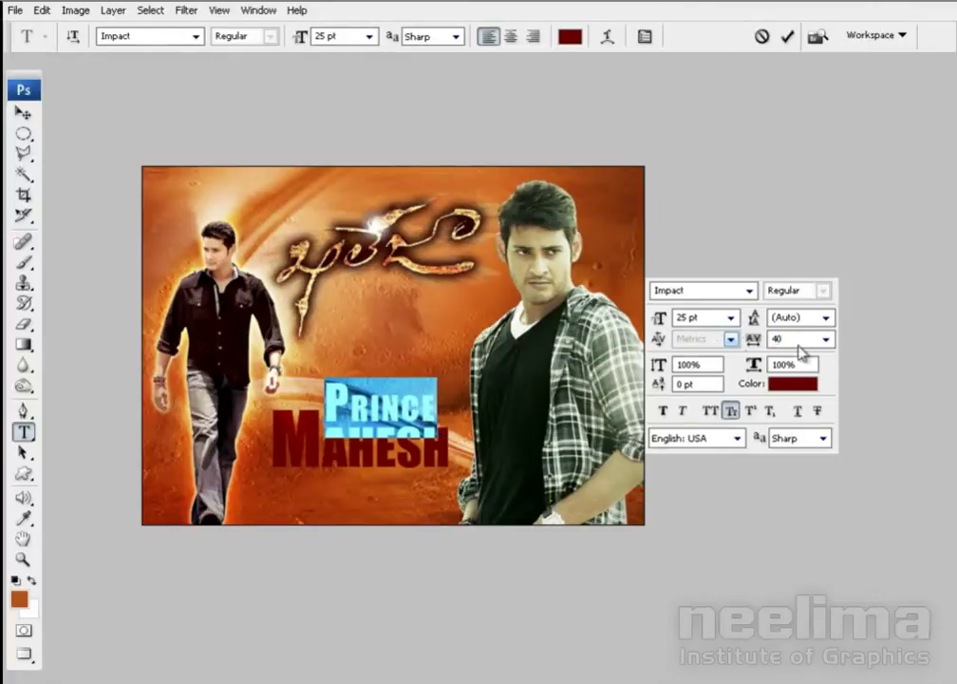
pyautogui.write('80')
pyautogui.click(804, 339)
pyautogui.write('100')
pyautogui.hotkey('ctrl', 'Return')
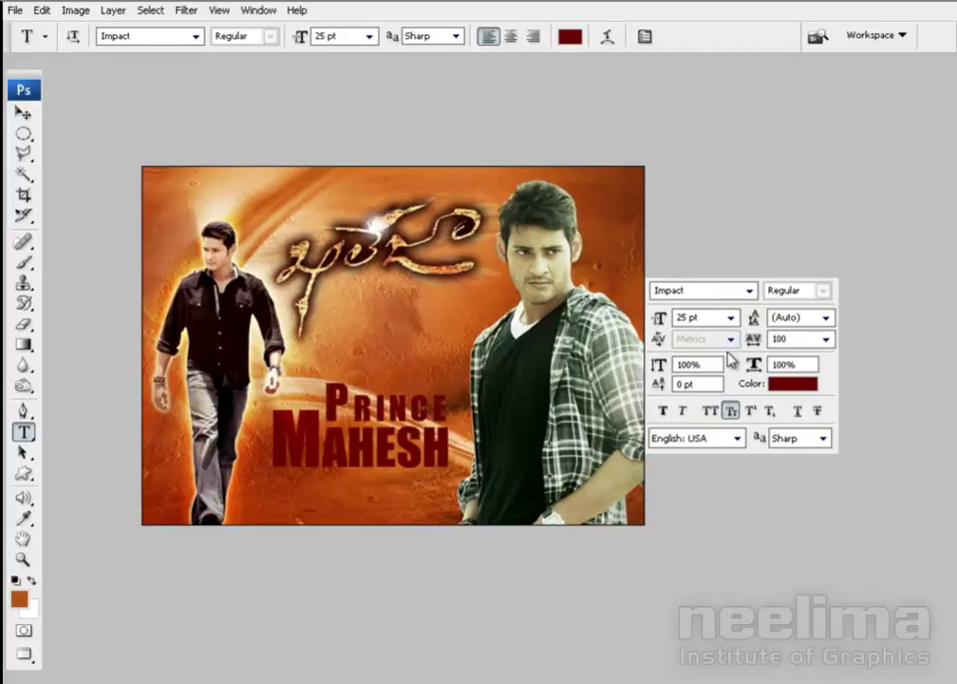
pyautogui.press('v')
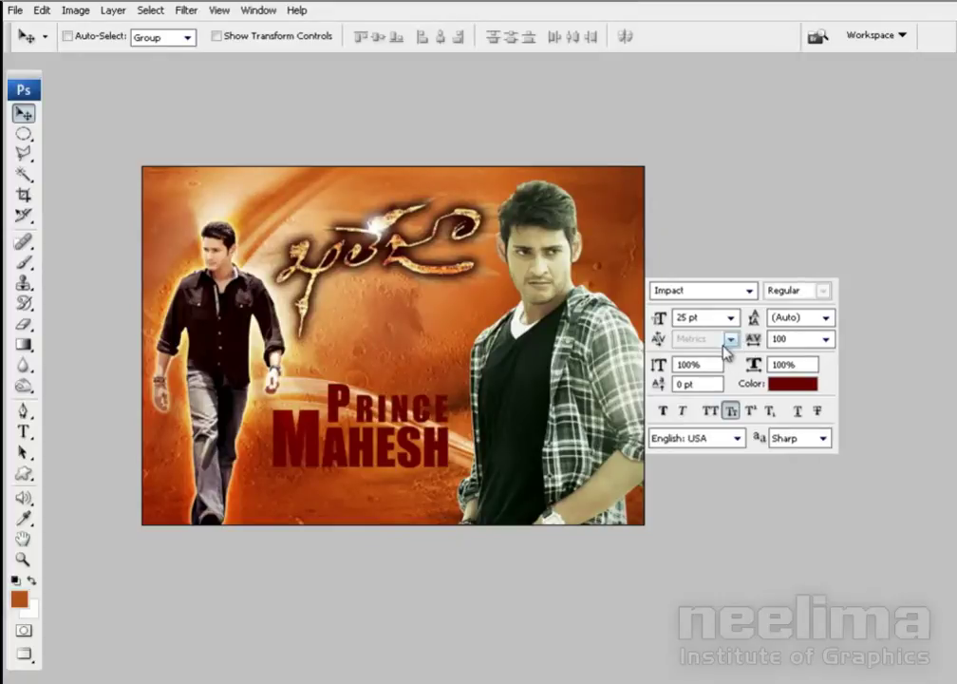
pyautogui.press('F7')
# - Duplicate the Prince and Mahesh text layers and merge the copies into one layer
pyautogui.keyDown('shift'); pyautogui.click(732, 330); pyautogui.keyUp('shift')
pyautogui.press('Right')
pyautogui.press('Right')
pyautogui.press('Right')
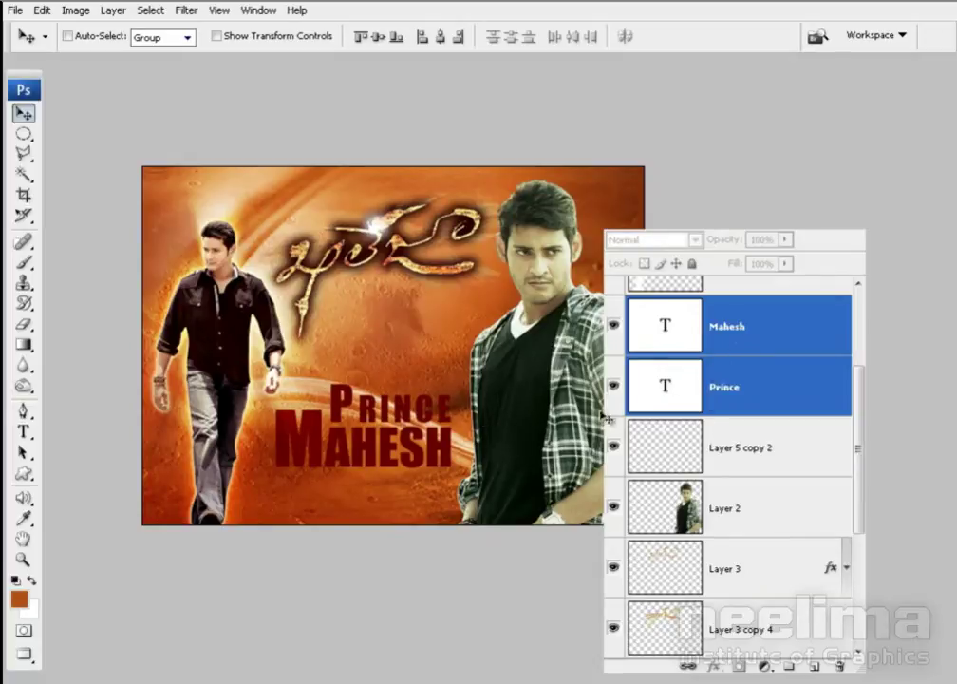
pyautogui.rightClick(757, 339)
pyautogui.click(793, 321)
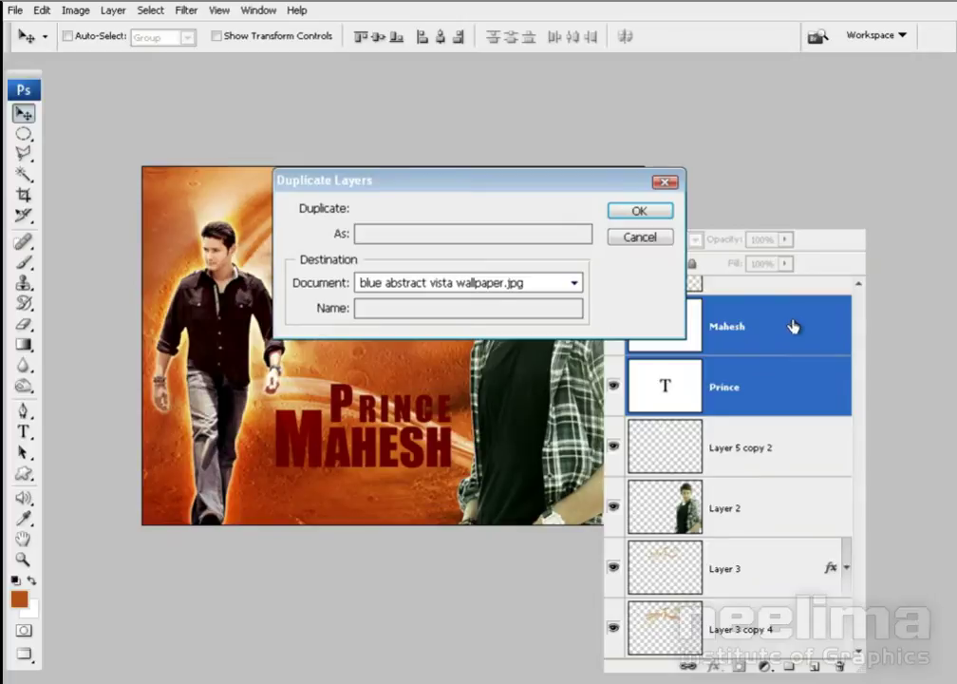
pyautogui.click(641, 211)
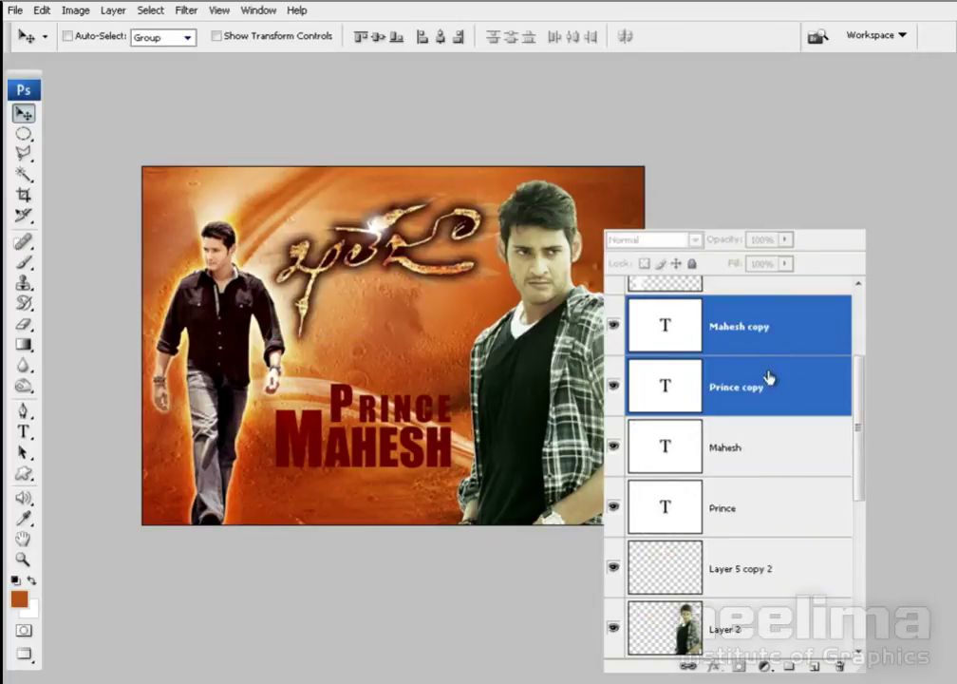
pyautogui.hotkey('ctrl', 'e')
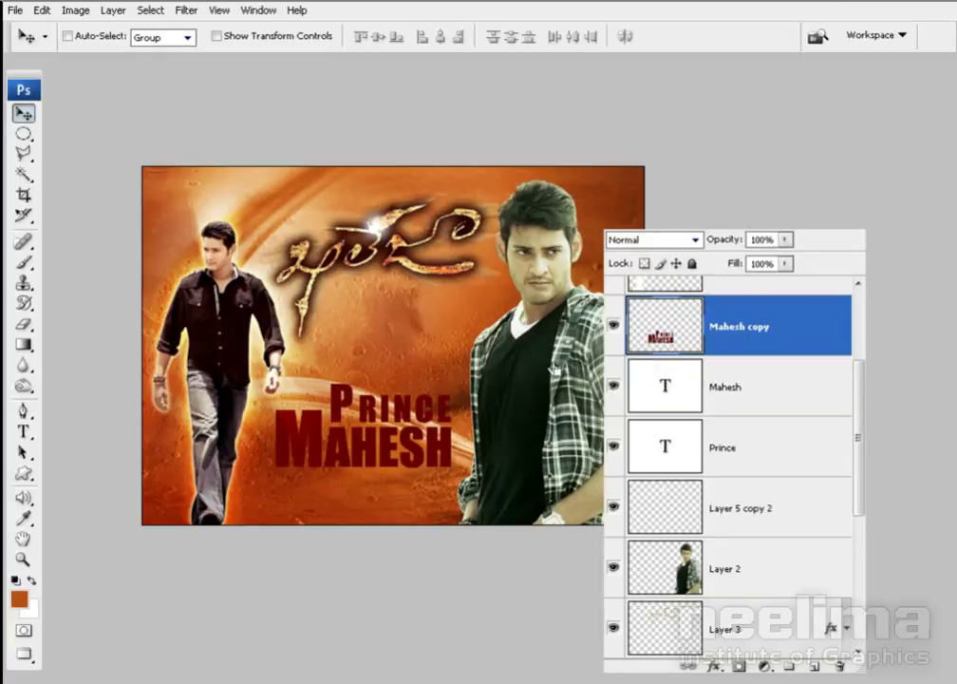
# - Free-transform the merged copy with its pivot at the bottom edge, trying a vertical flip
pyautogui.moveTo(400, 408); pyautogui.dragTo(399, 316)
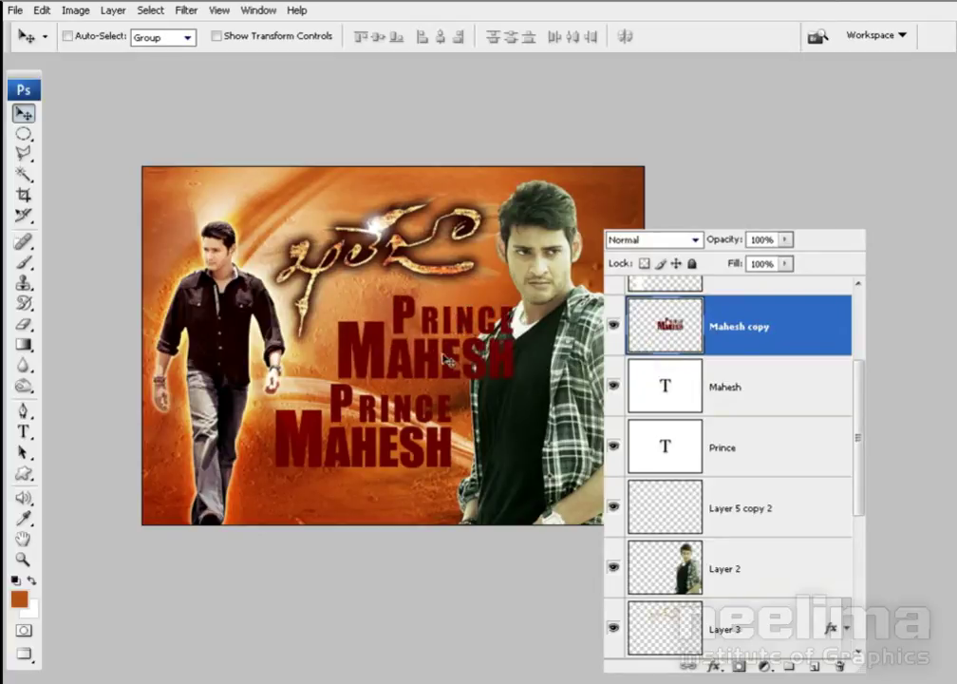
pyautogui.hotkey('ctrl', 'z')
pyautogui.hotkey('ctrl', 't')
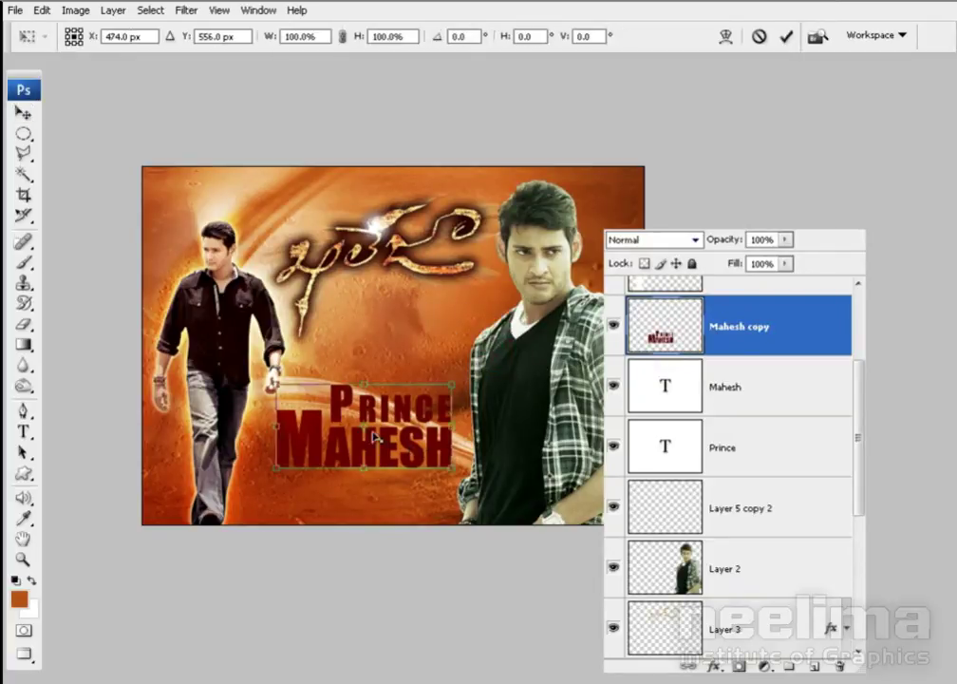
pyautogui.moveTo(367, 438); pyautogui.dragTo(369, 469)
pyautogui.rightClick(414, 368)
pyautogui.click(453, 568)
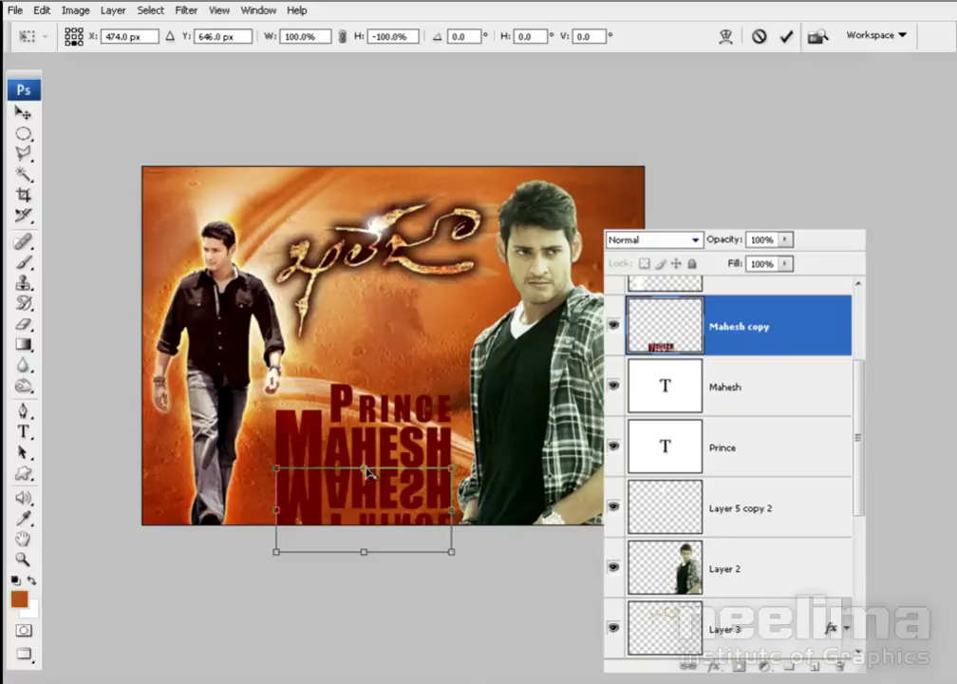
pyautogui.hotkey('ctrl', 'z')
# - Flip the merged copy vertically about its bottom edge so it mirrors beneath the title
pyautogui.moveTo(368, 469); pyautogui.dragTo(427, 330)
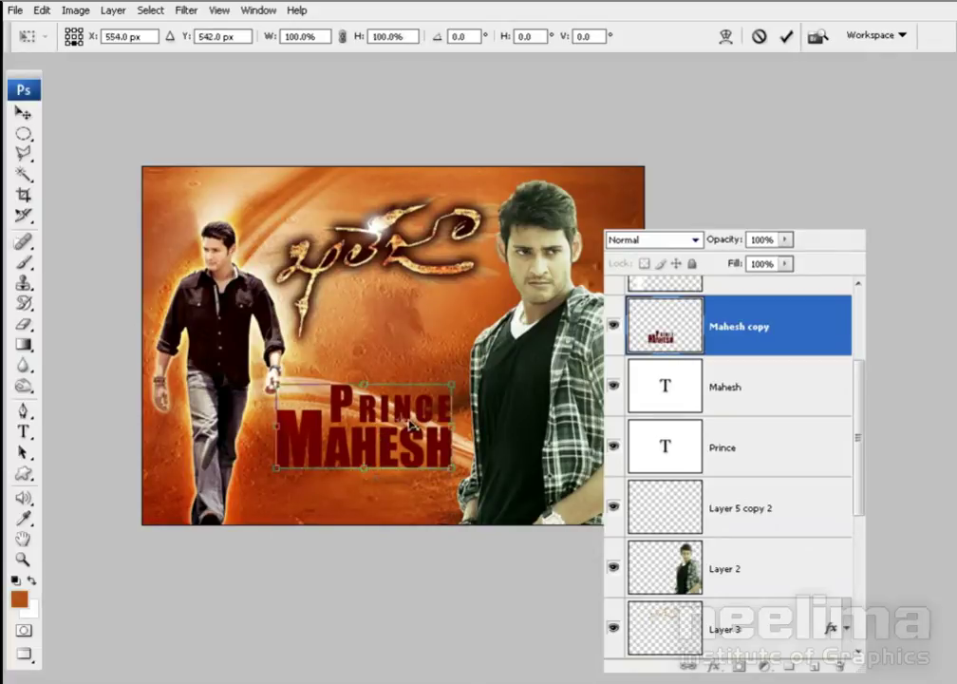
pyautogui.rightClick(425, 366)
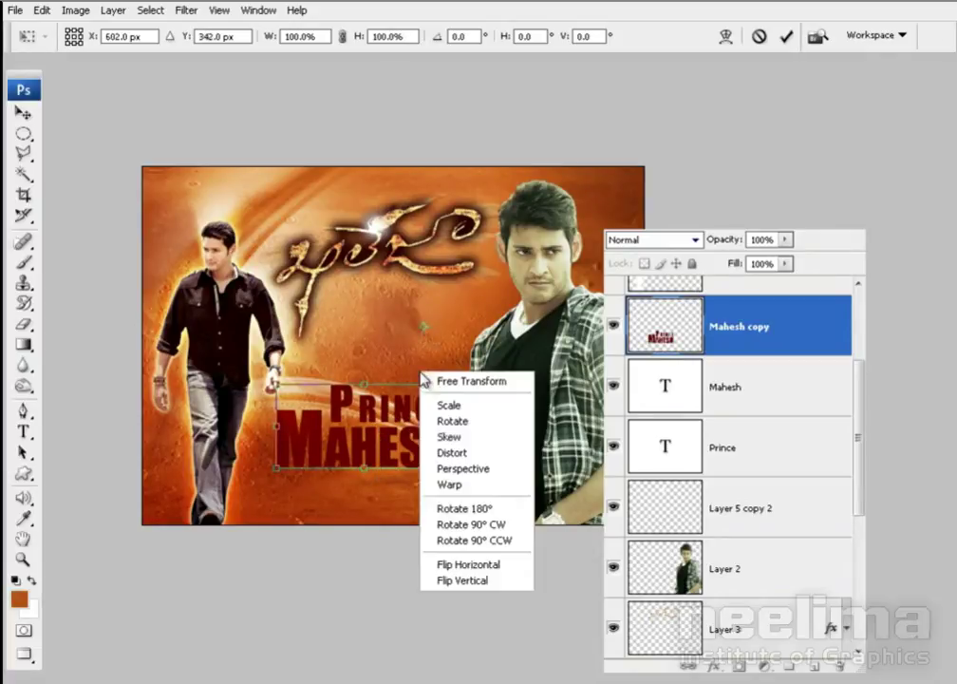
pyautogui.click(454, 578)
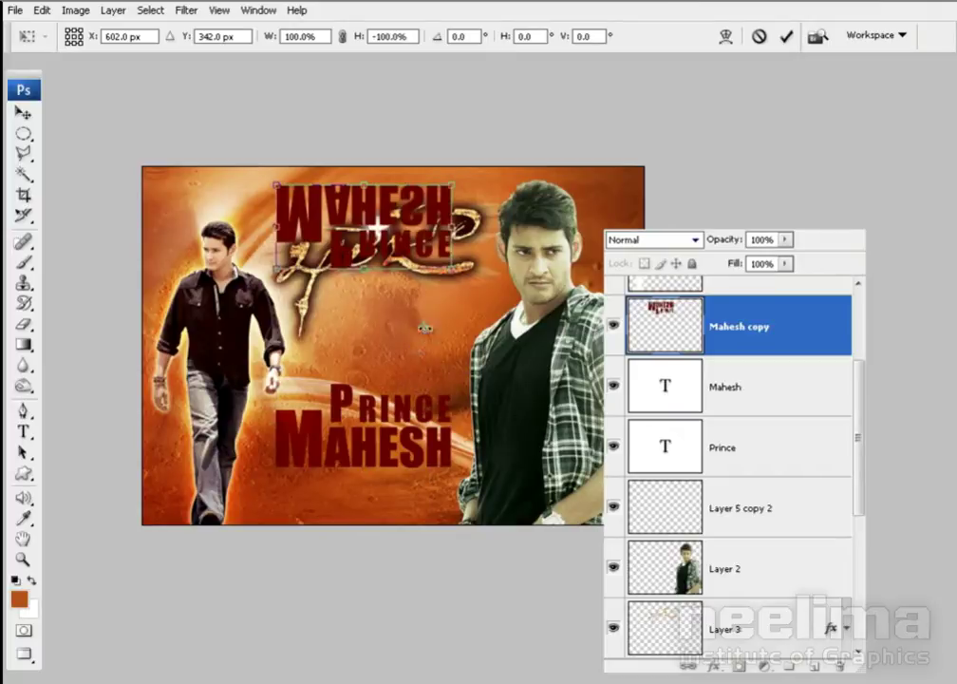
pyautogui.hotkey('ctrl', 'z')
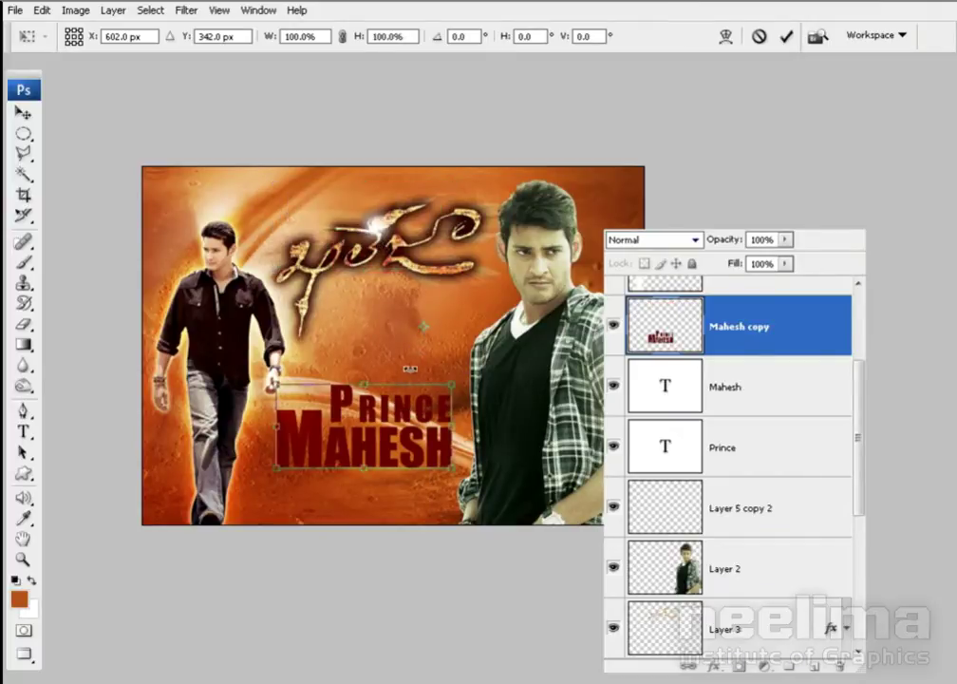
pyautogui.moveTo(425, 328); pyautogui.dragTo(368, 470)
pyautogui.rightClick(397, 430)
pyautogui.click(438, 633)
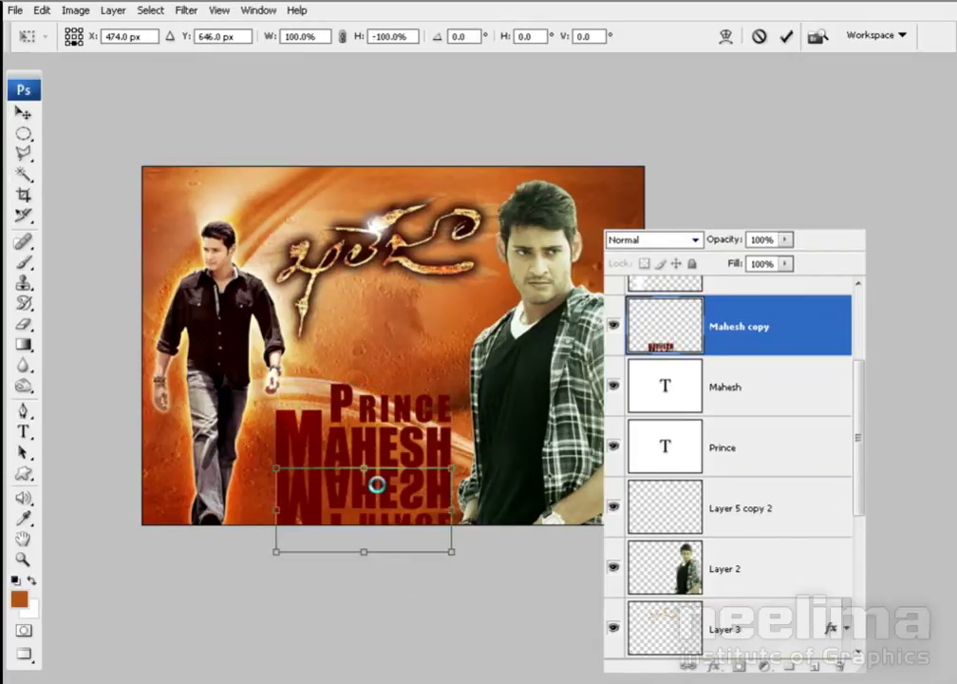
pyautogui.press('Return')
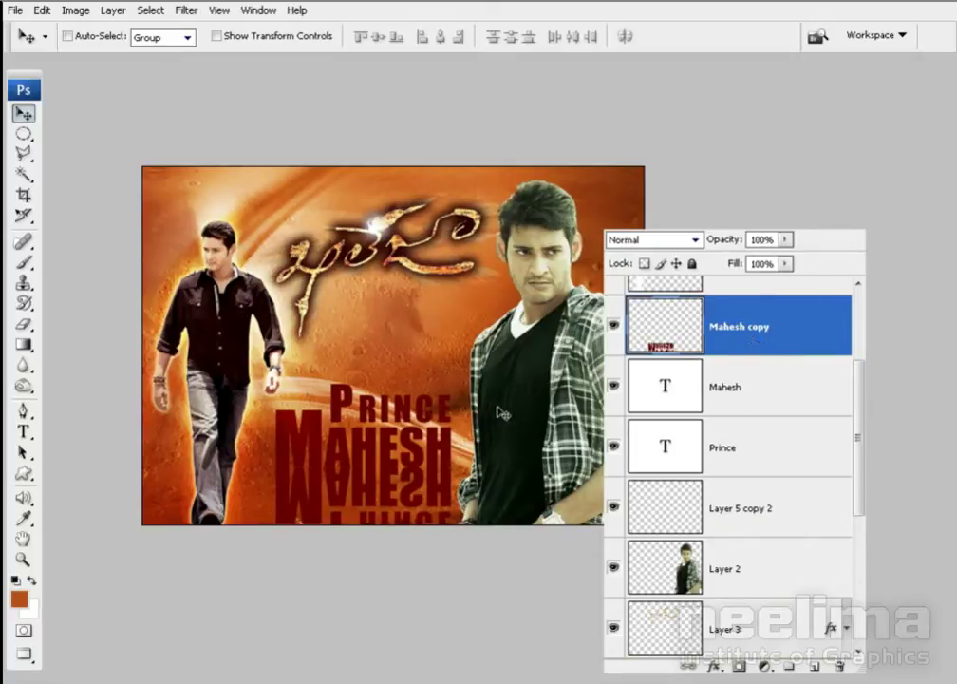
pyautogui.press('g')
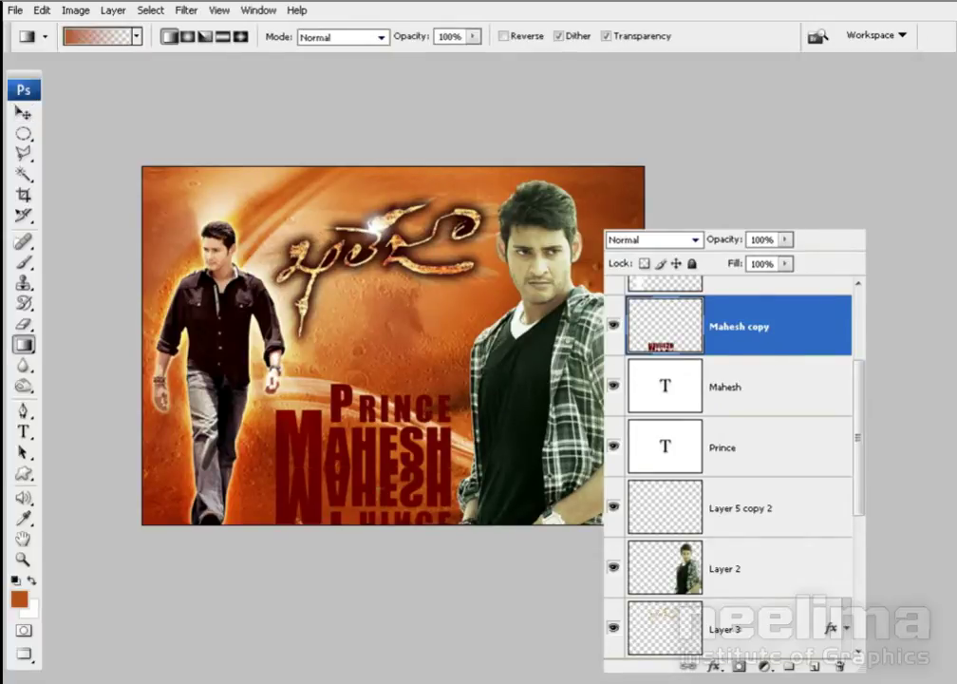
# - Mask the Mahesh copy reflection with a downward-fading gradient and lower its opacity to about 58%
pyautogui.moveTo(381, 520); pyautogui.dragTo(381, 463)
pyautogui.hotkey('ctrl', 'z')
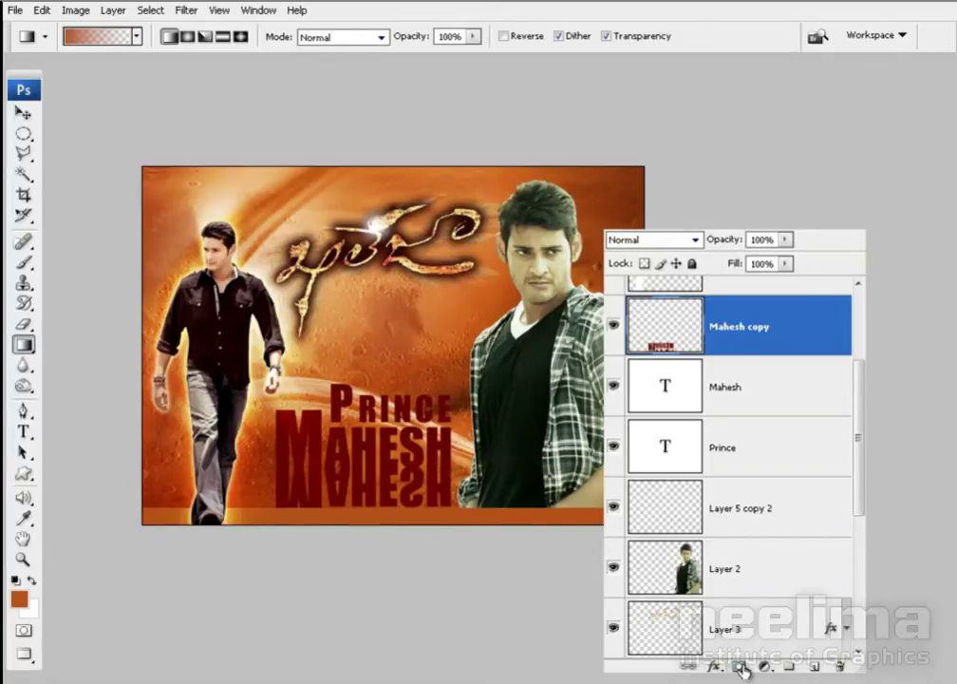
pyautogui.click(740, 665)
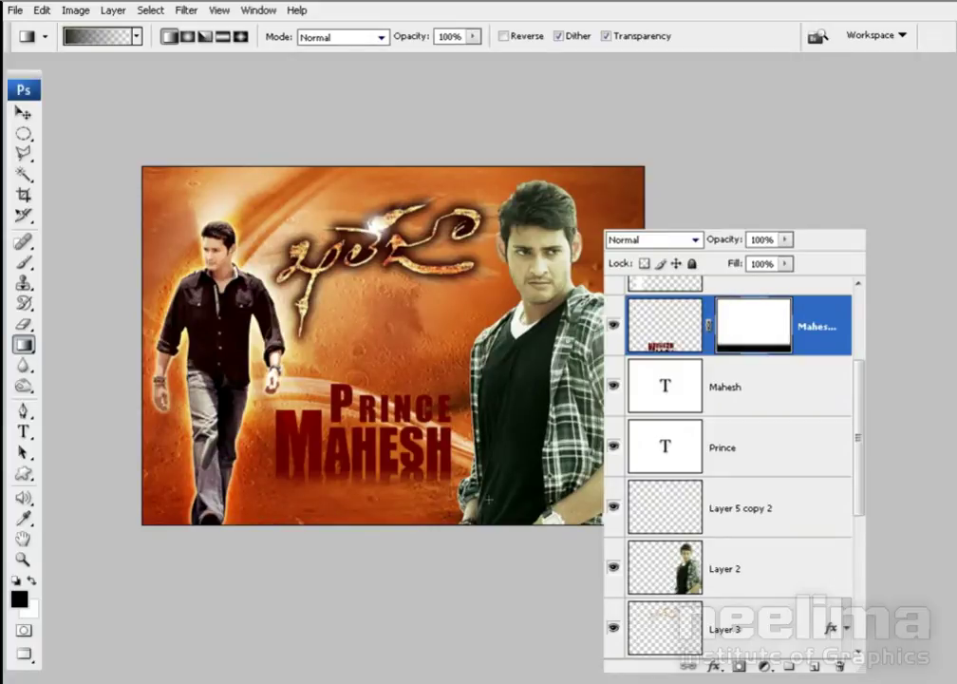
pyautogui.press('v')
pyautogui.moveTo(786, 239); pyautogui.dragTo(755, 260)
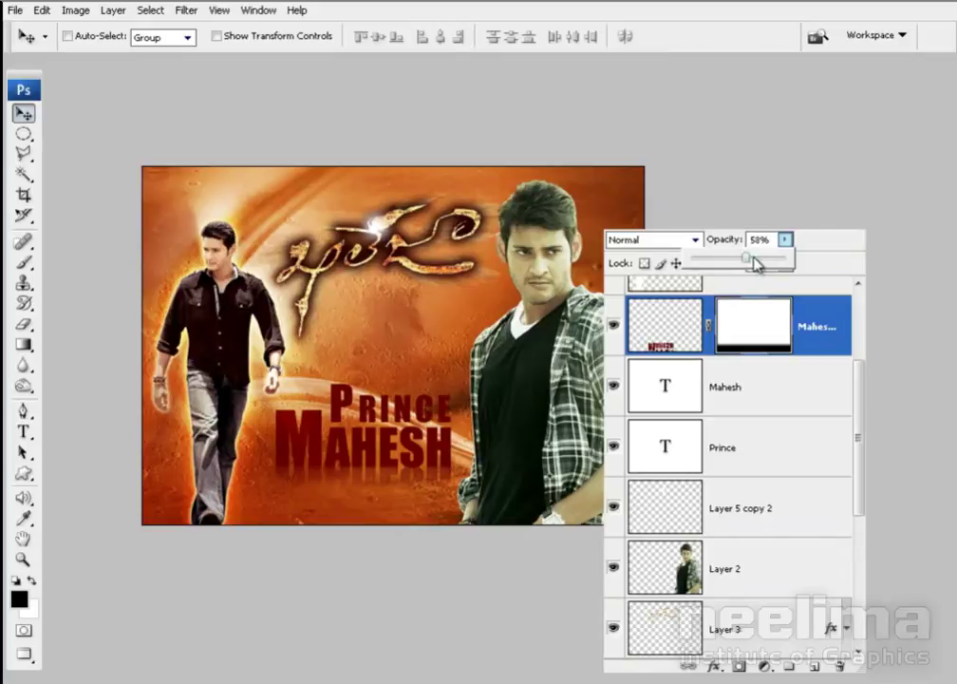
pyautogui.click(788, 391)
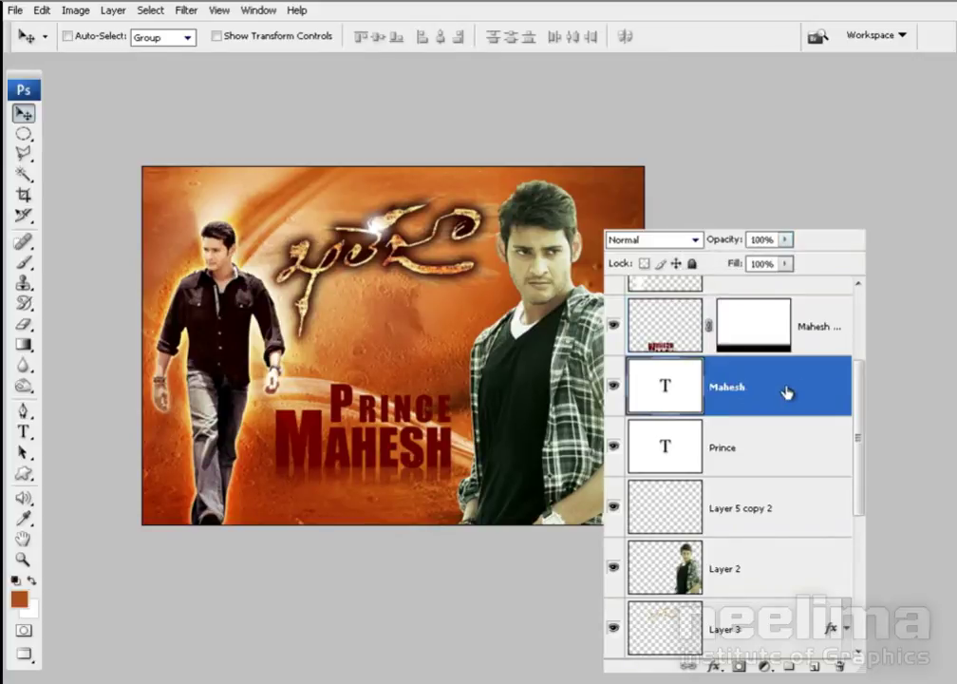
pyautogui.doubleClick(614, 384)
# - Add an Overlay-mode gradient overlay to the MAHESH text
pyautogui.moveTo(611, 281); pyautogui.dragTo(691, 142)
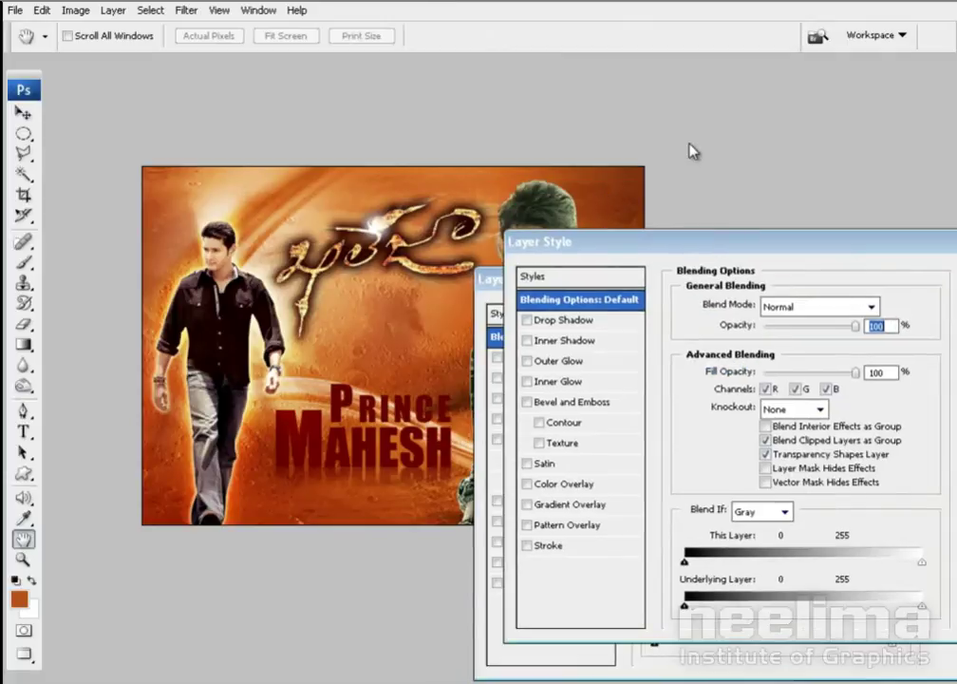
pyautogui.click(612, 407)
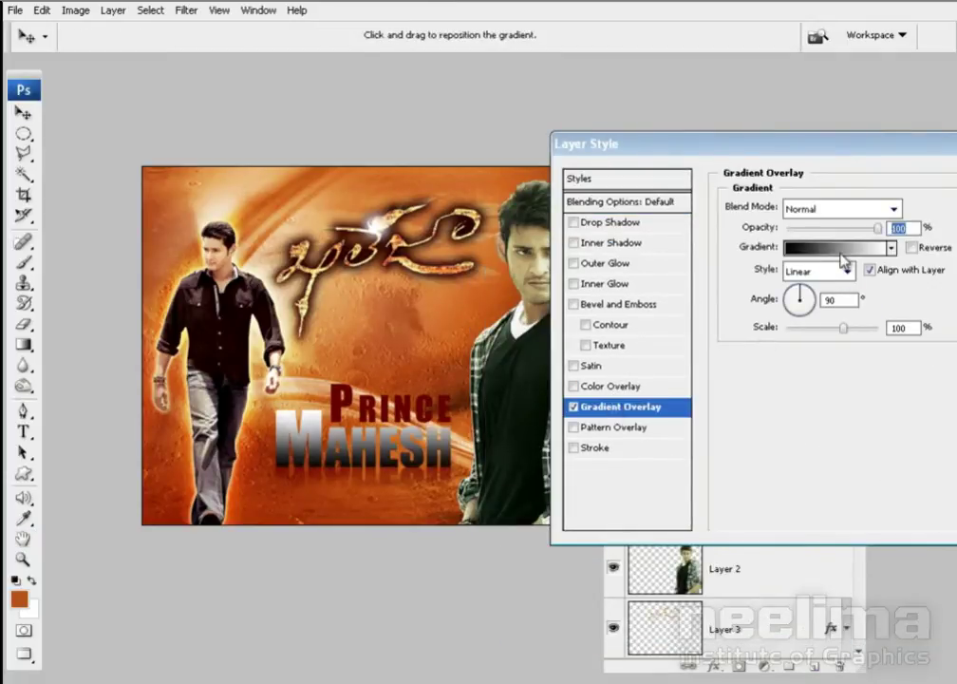
pyautogui.click(836, 248)
pyautogui.click(660, 150)
pyautogui.click(841, 209)
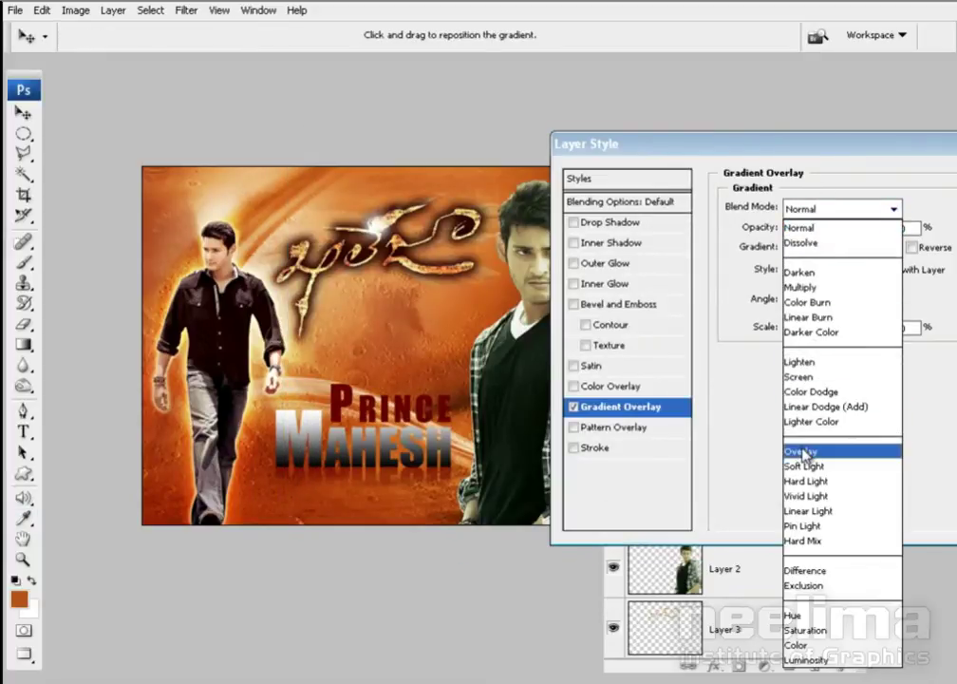
pyautogui.click(802, 452)
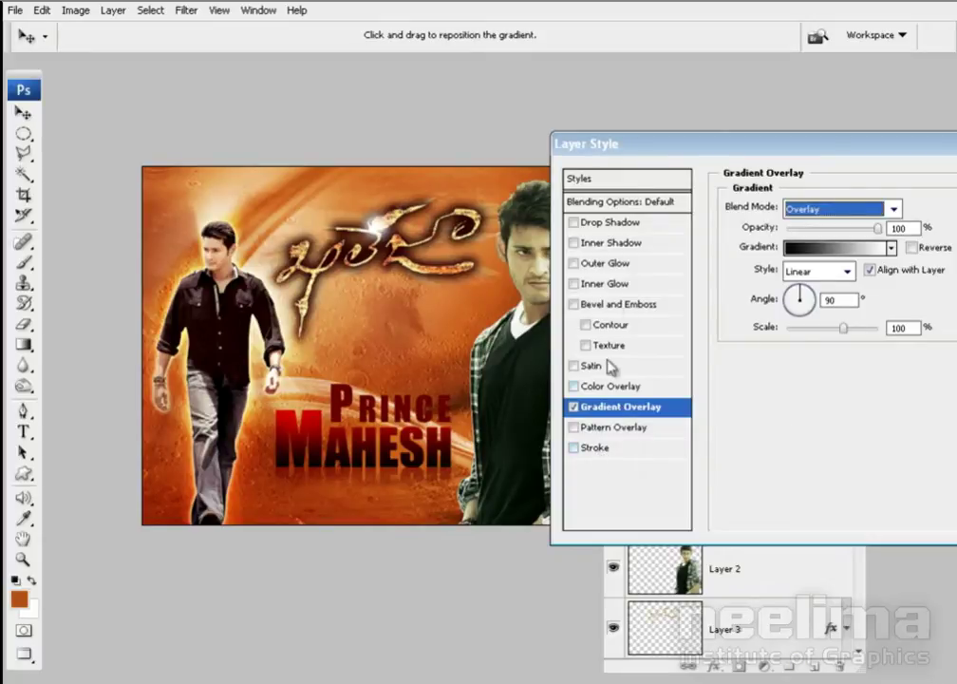
# - Turn off the drop shadow and add a 10 px outer glow
pyautogui.click(605, 222)
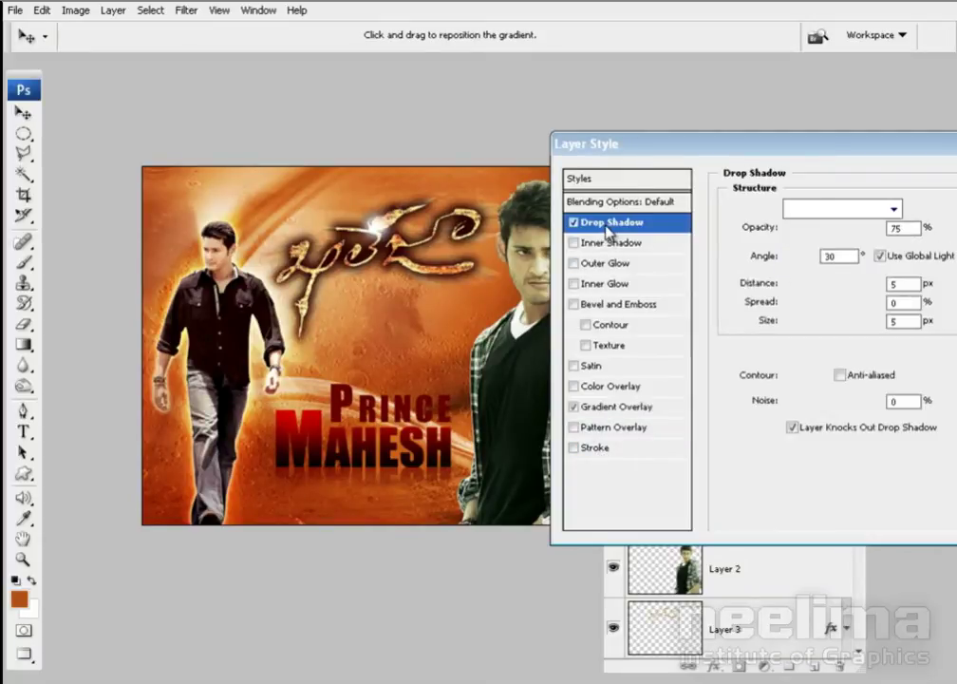
pyautogui.click(572, 224)
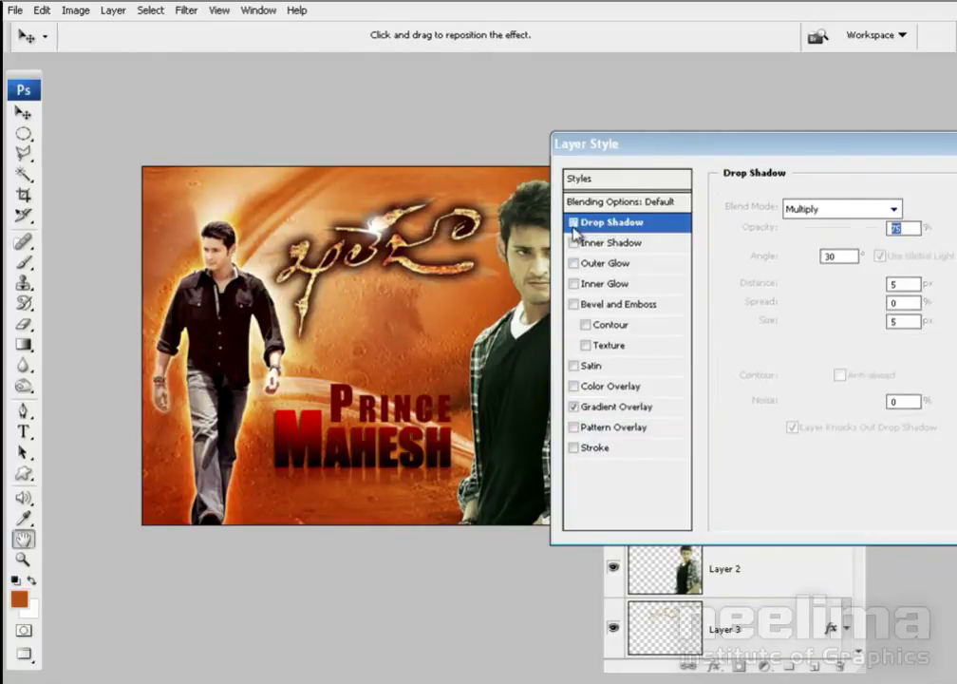
pyautogui.click(624, 266)
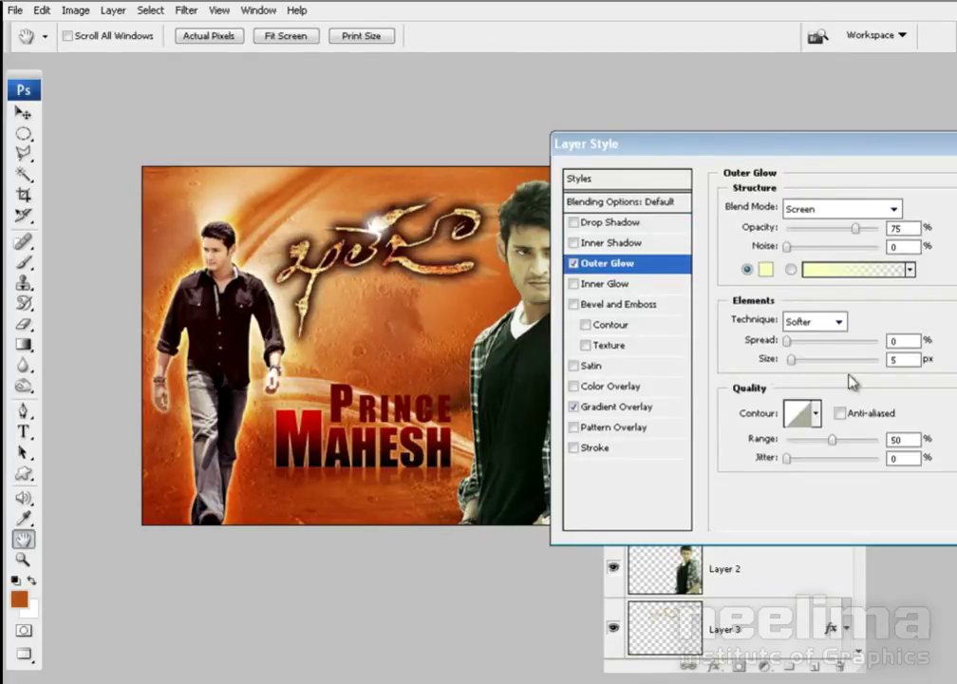
pyautogui.moveTo(792, 361); pyautogui.dragTo(797, 361)
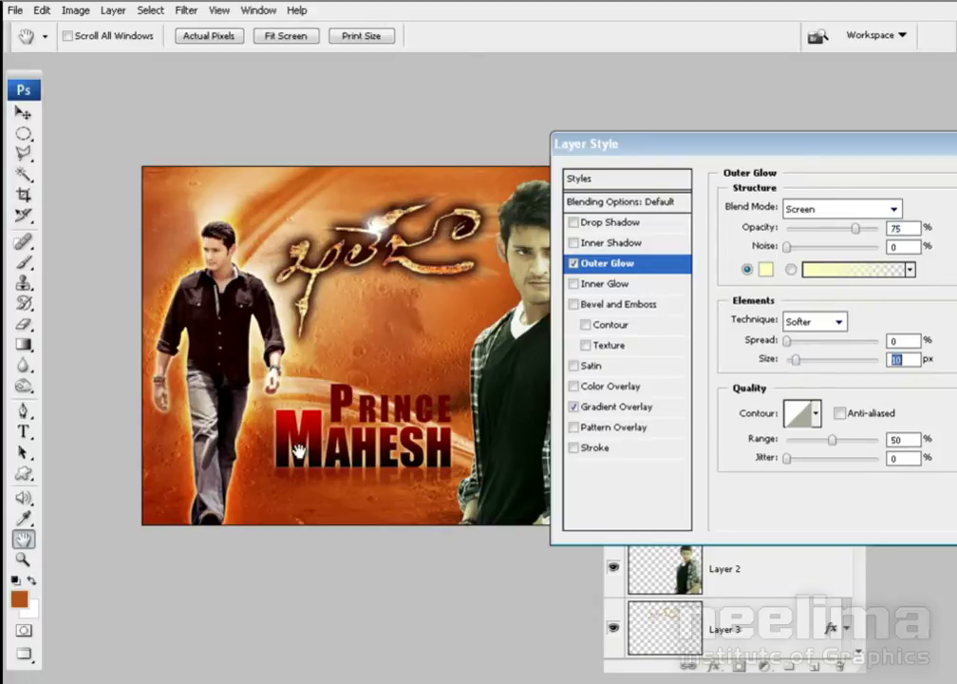
# - Try a size 3 bevel and emboss with custom lighting, then remove it
pyautogui.click(609, 306)
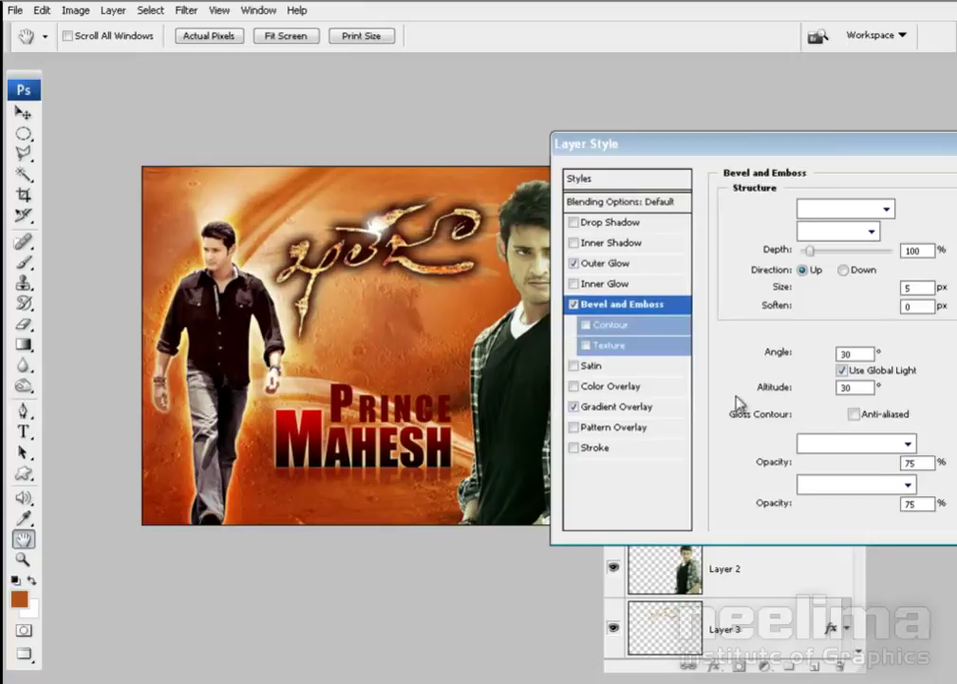
pyautogui.click(840, 369)
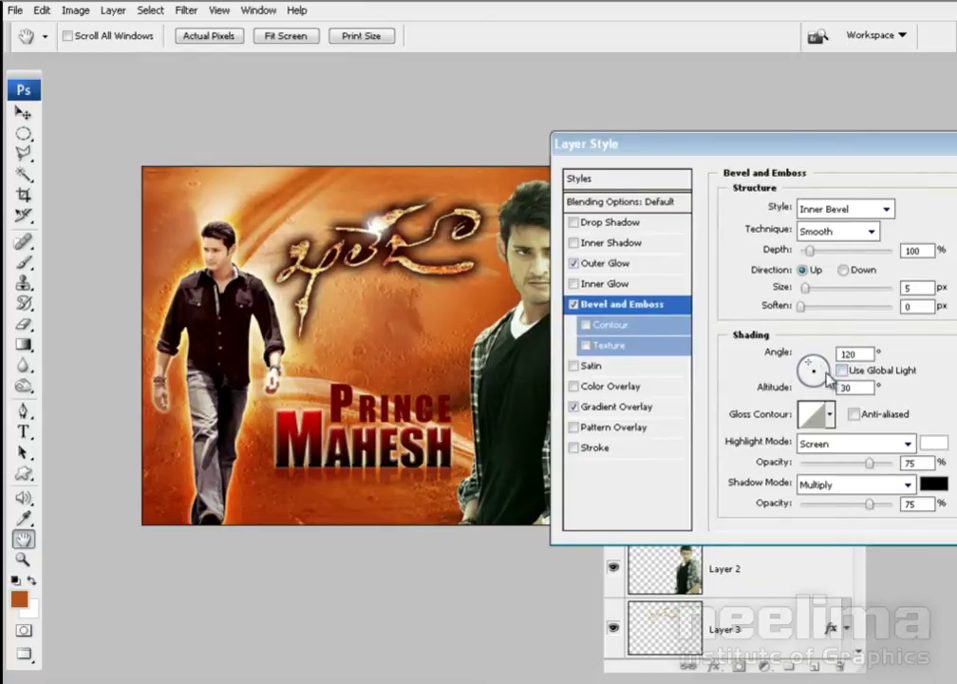
pyautogui.click(810, 367)
pyautogui.click(814, 374)
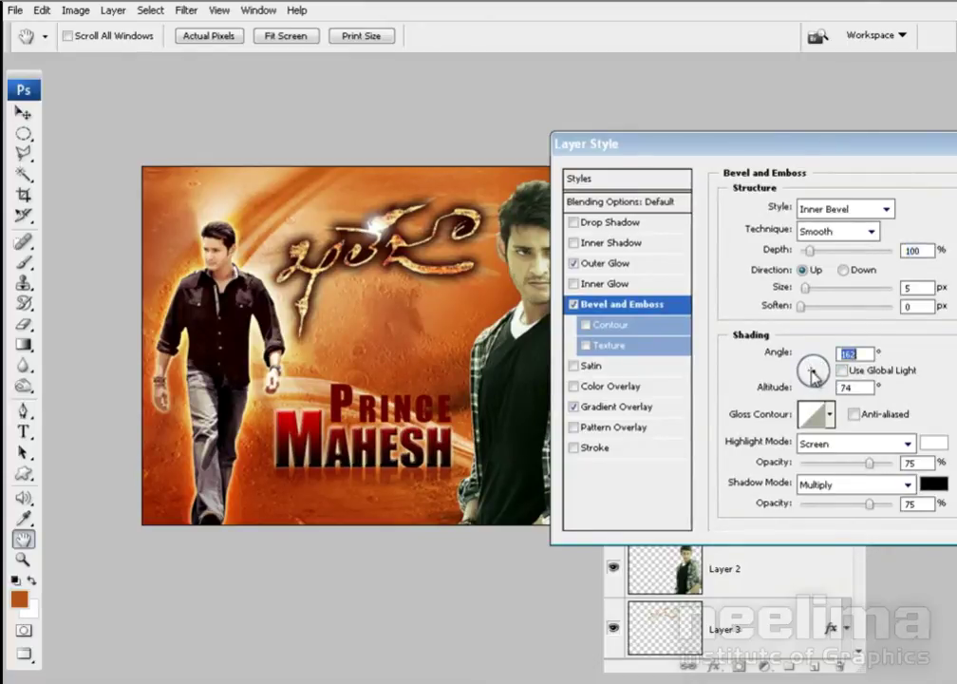
pyautogui.moveTo(814, 374); pyautogui.dragTo(813, 371)
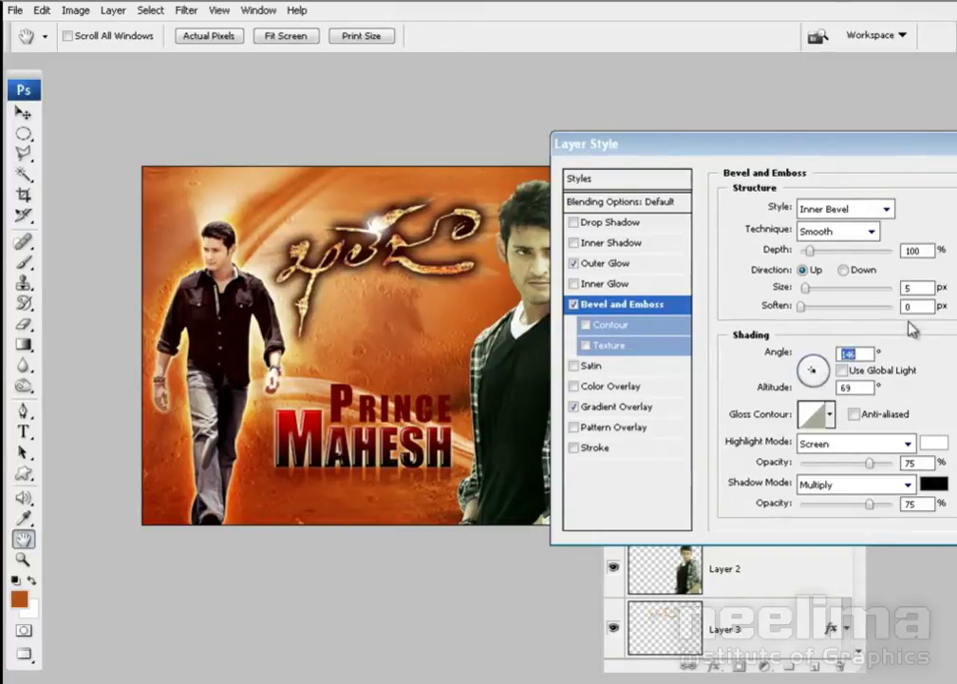
pyautogui.click(907, 287)
pyautogui.write('3')
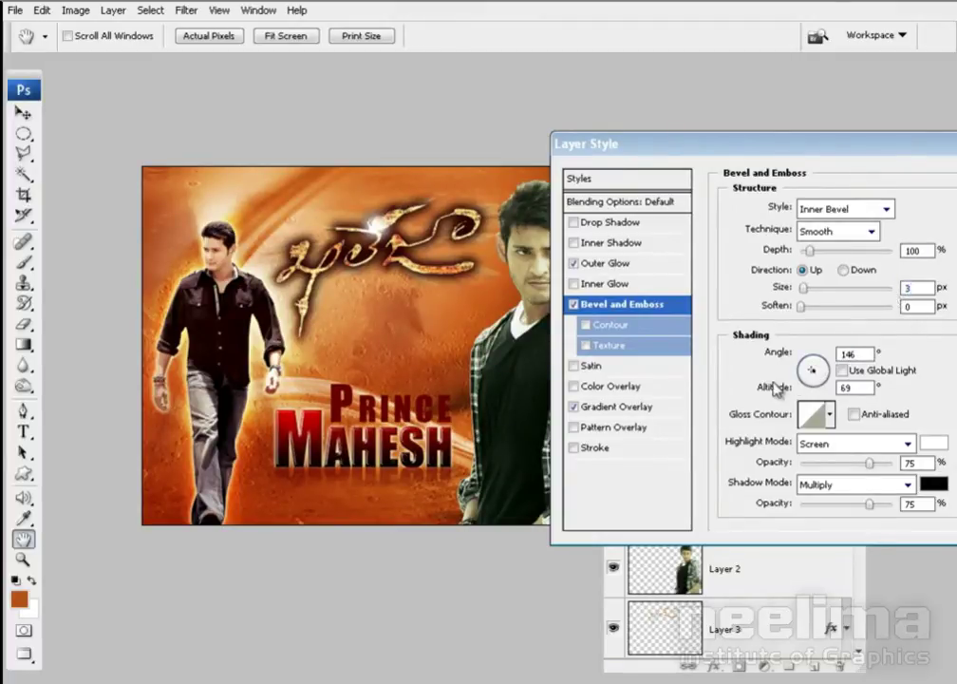
pyautogui.click(574, 305)
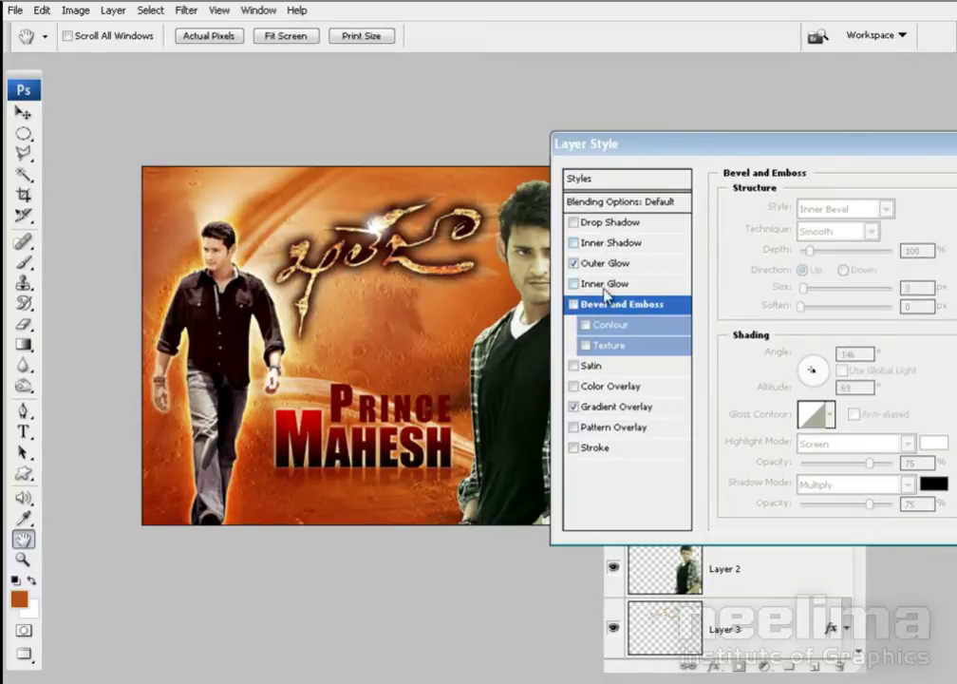
# - Add an Overlay inner glow with size 9 and choke 8
pyautogui.click(604, 285)
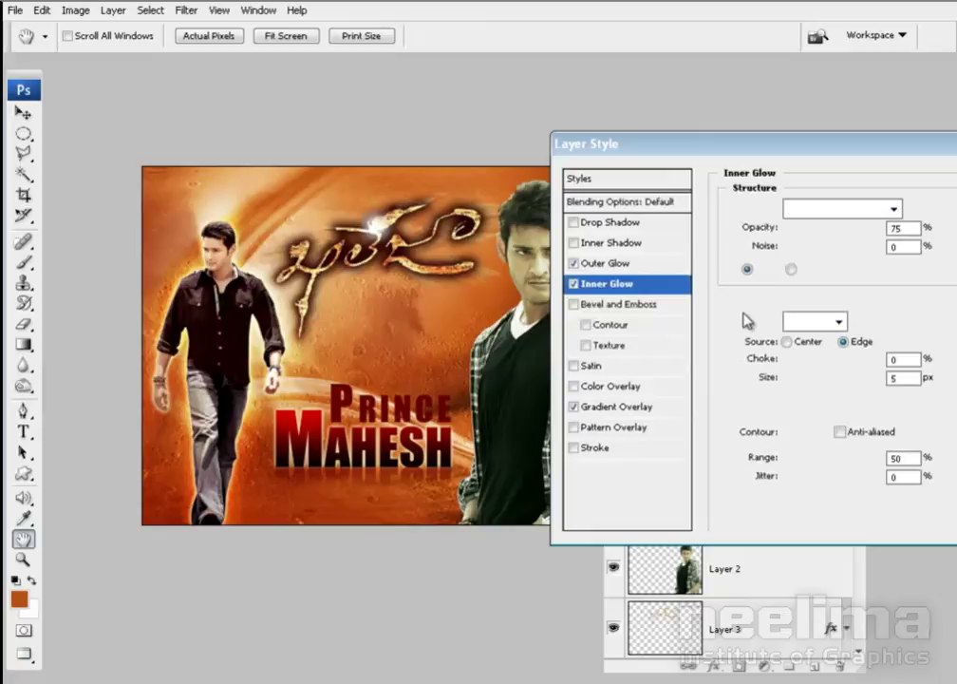
pyautogui.click(816, 212)
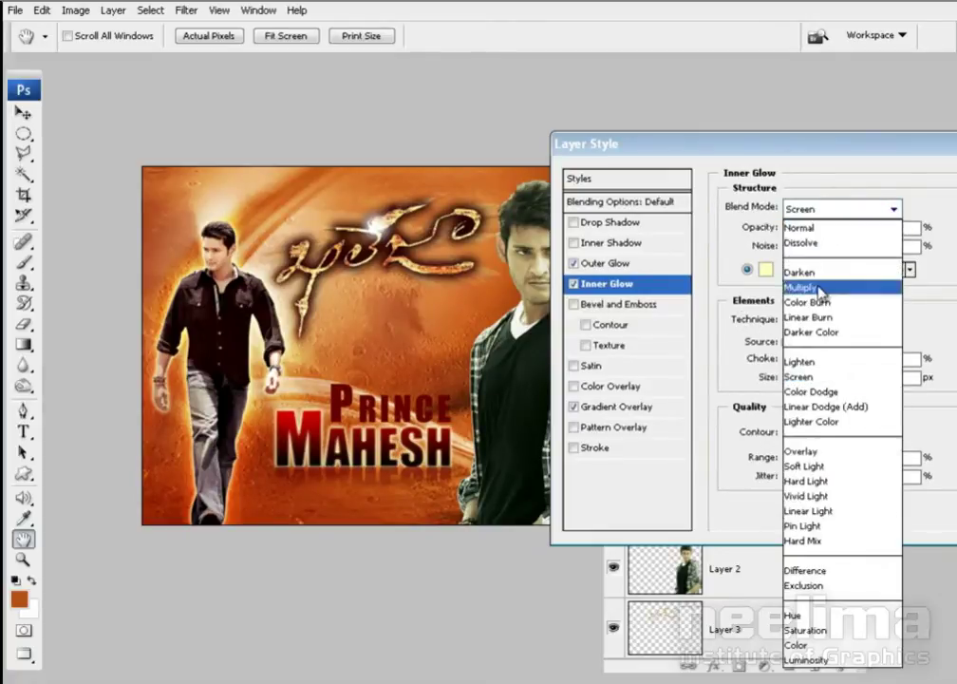
pyautogui.click(803, 450)
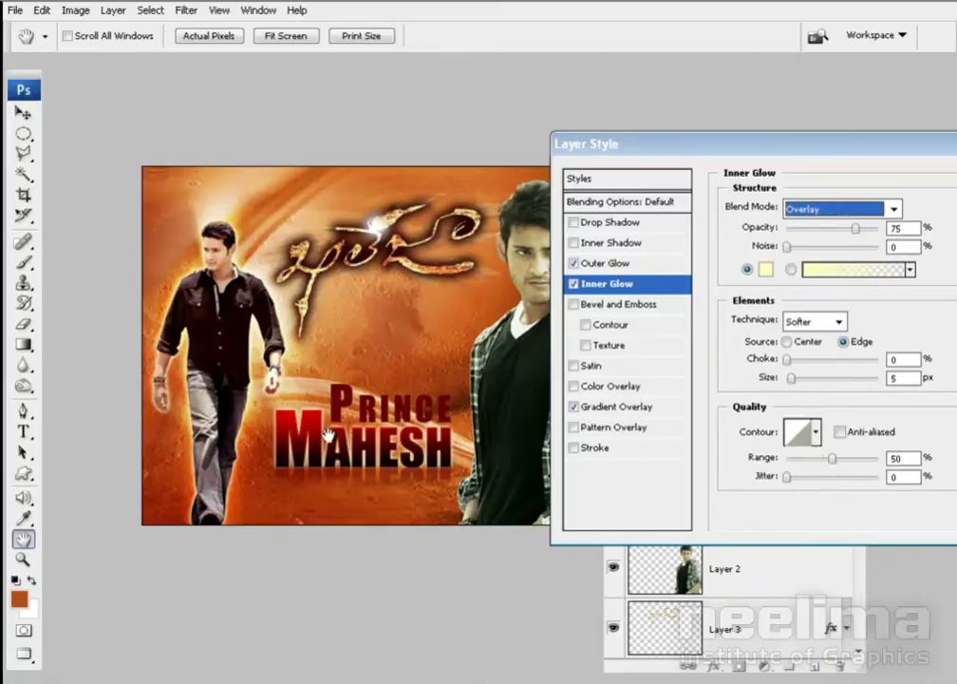
pyautogui.click(574, 283)
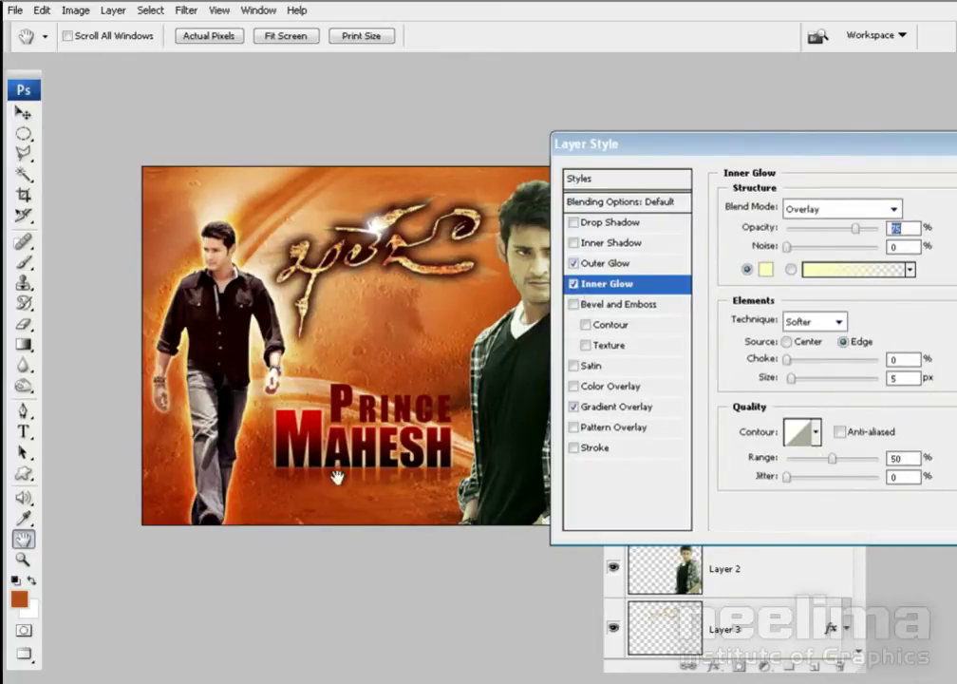
pyautogui.moveTo(791, 380); pyautogui.dragTo(800, 383)
pyautogui.click(793, 359)
pyautogui.click(573, 284)
pyautogui.click(574, 284)
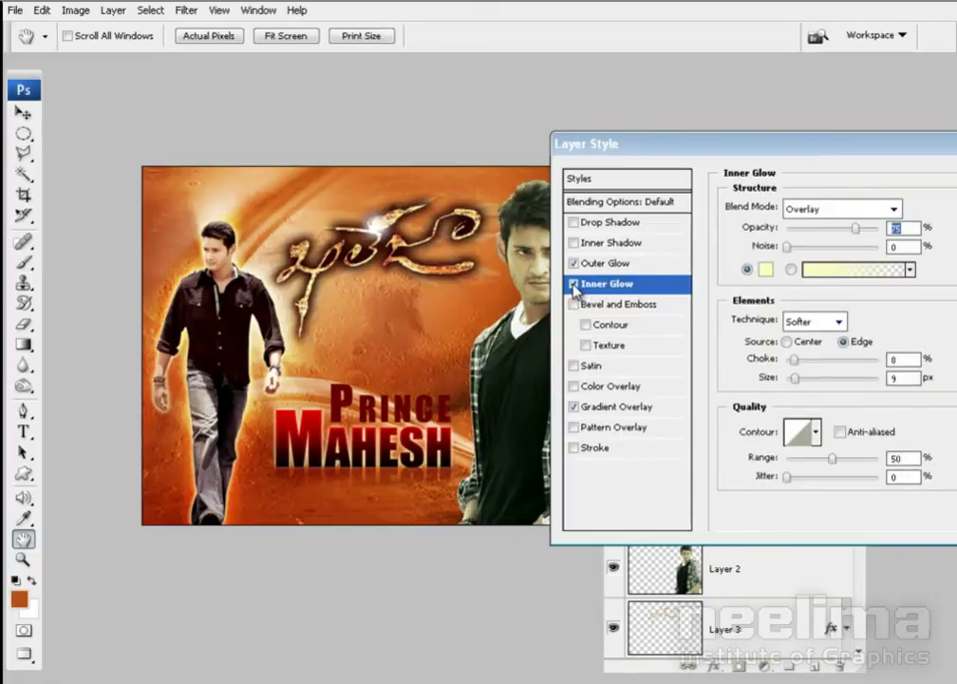
# - Open the gradient overlay's gradient in the Gradient Editor
pyautogui.click(612, 408)
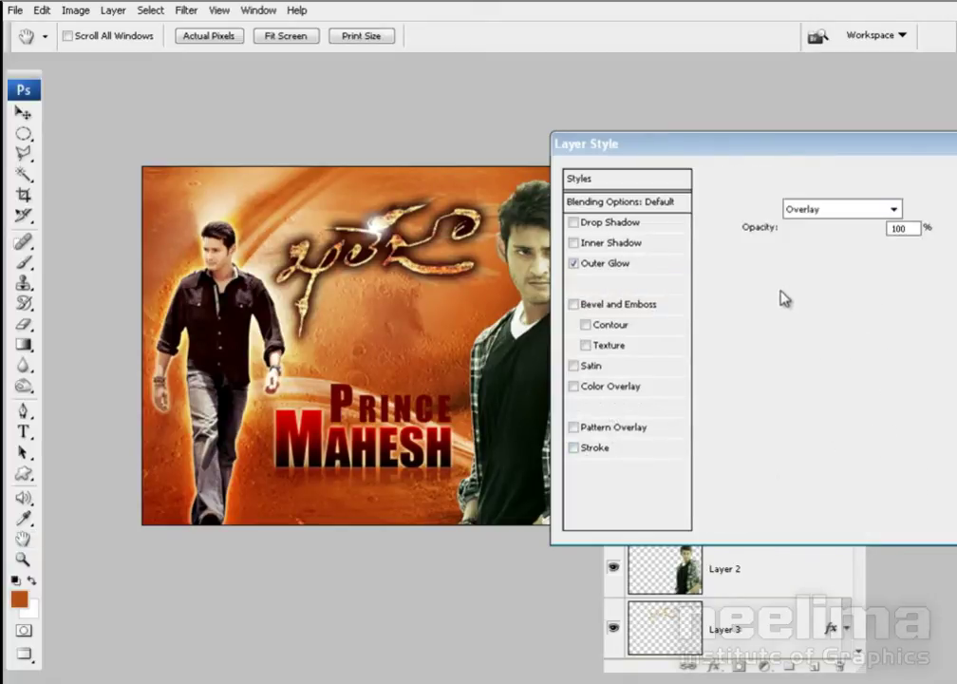
pyautogui.click(836, 247)
pyautogui.moveTo(496, 119); pyautogui.dragTo(663, 119)
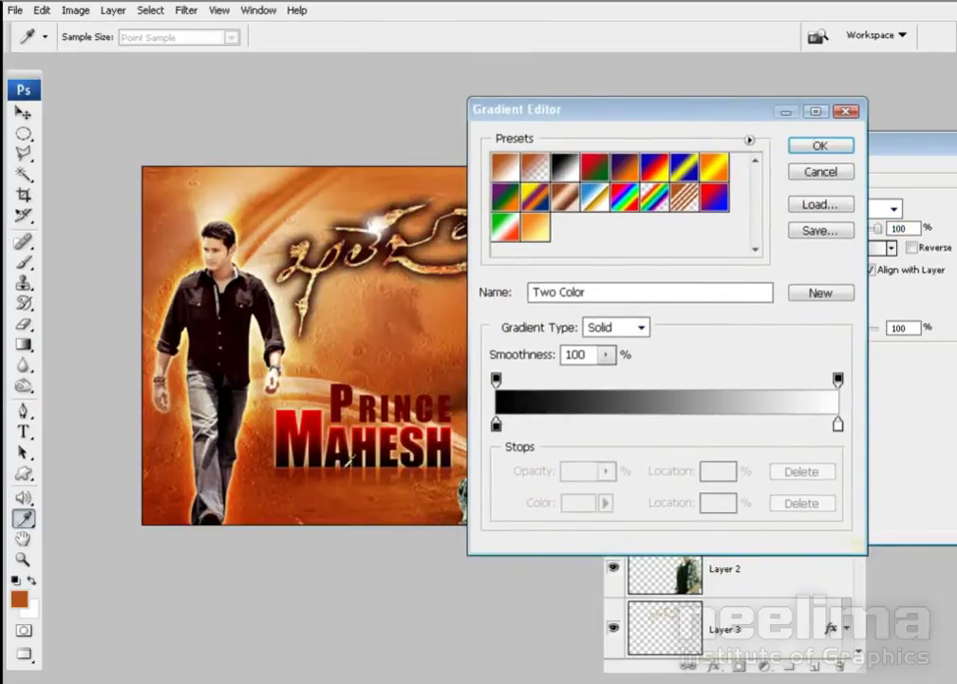
# - Set the gradient's left stop to dark grey #2d2d2d and accept the gradient
pyautogui.click(496, 423)
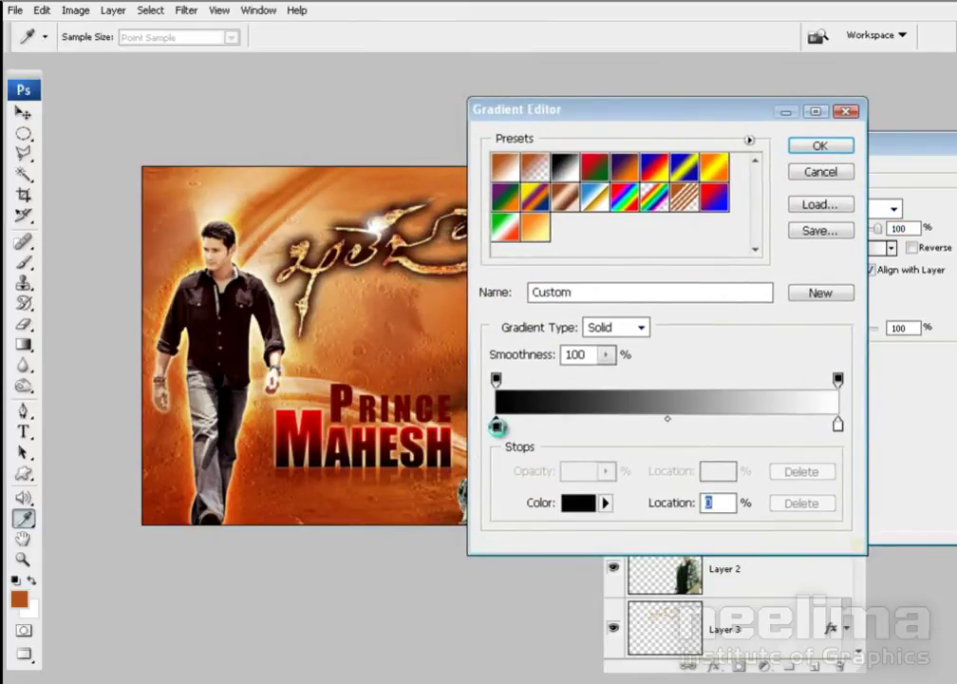
pyautogui.doubleClick(496, 424)
pyautogui.click(503, 436)
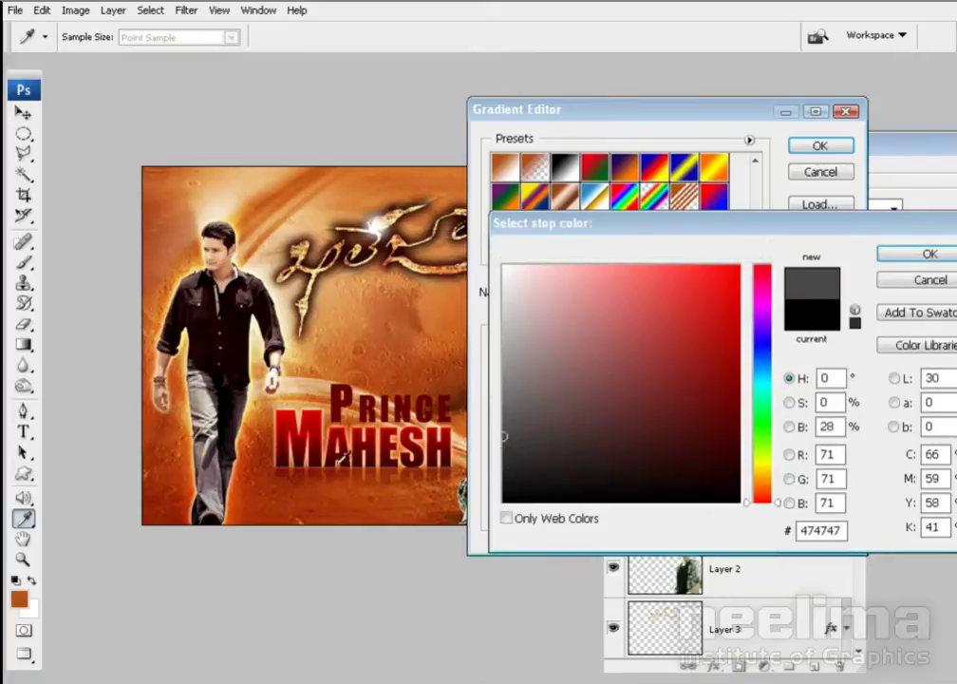
pyautogui.moveTo(532, 458); pyautogui.dragTo(504, 460)
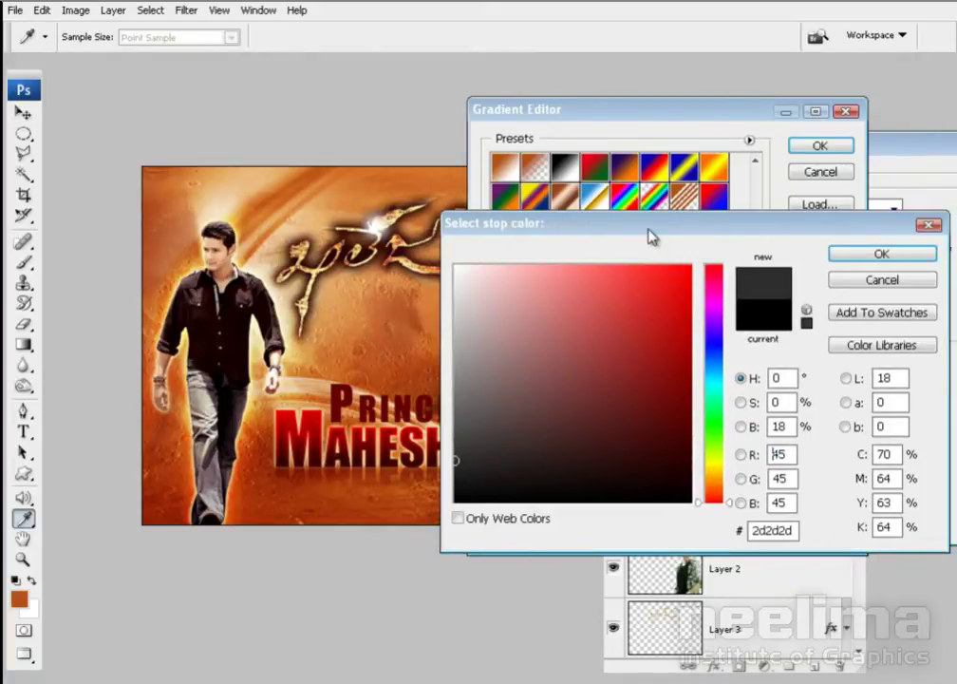
pyautogui.click(885, 253)
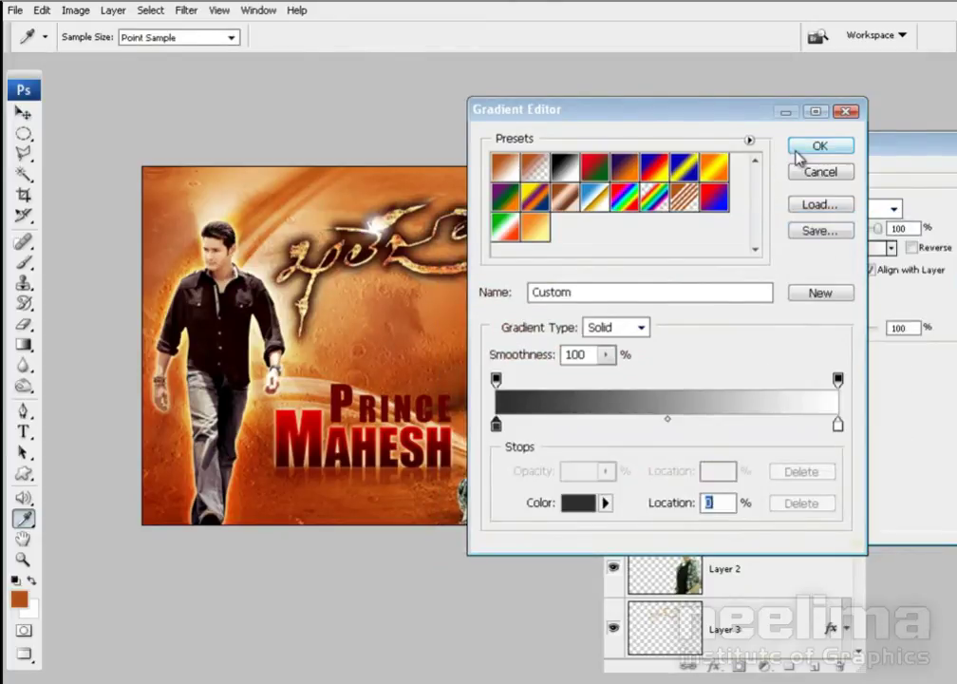
pyautogui.click(806, 149)
# - Set the MAHESH inner glow choke to 5
pyautogui.moveTo(762, 164); pyautogui.dragTo(728, 163)
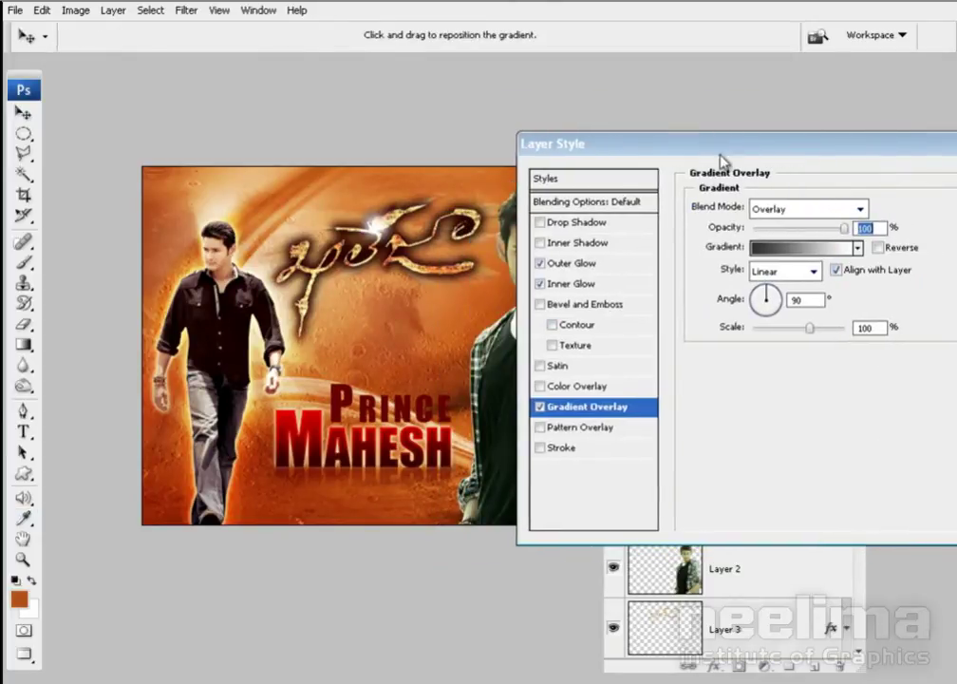
pyautogui.click(579, 284)
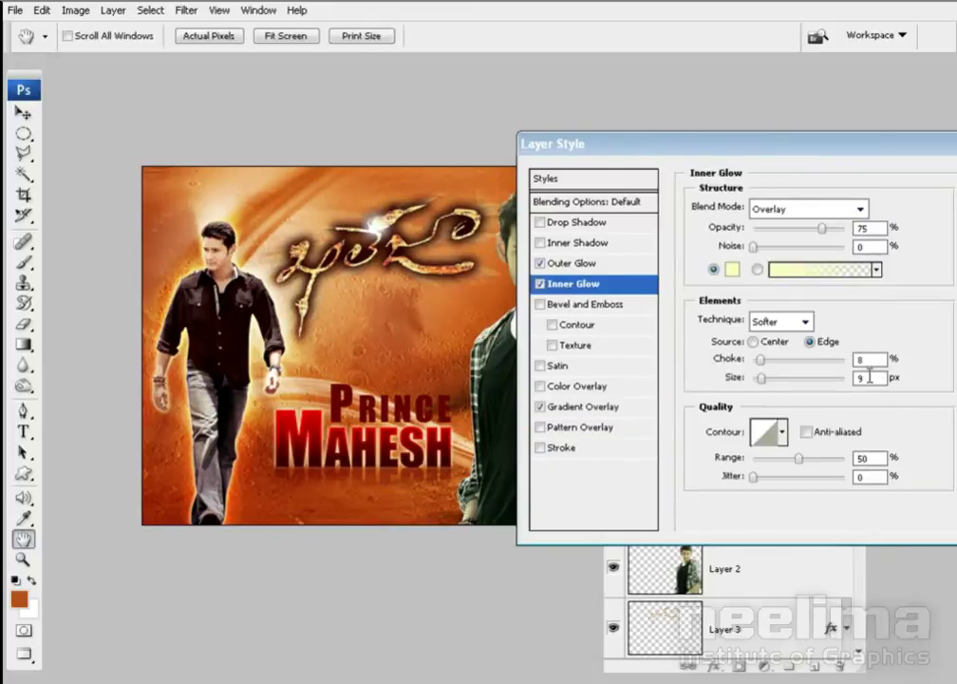
pyautogui.doubleClick(872, 360)
pyautogui.write('5')
pyautogui.moveTo(799, 152); pyautogui.dragTo(619, 171)
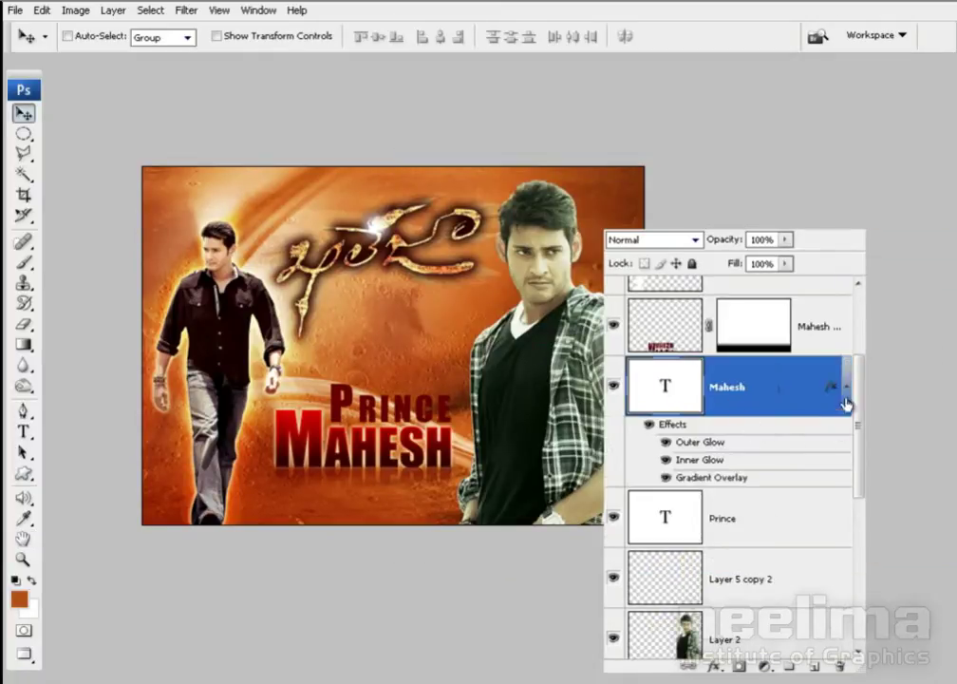
# - Open Layer Style for the Prince text layer and add a gradient overlay
pyautogui.click(846, 387)
pyautogui.click(665, 445)
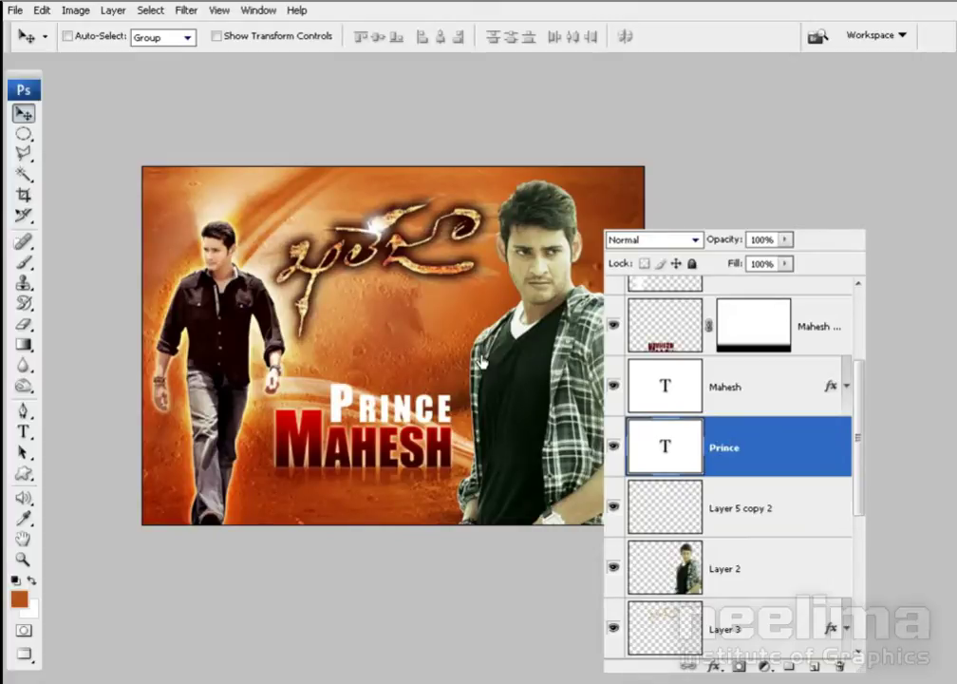
pyautogui.doubleClick(638, 398)
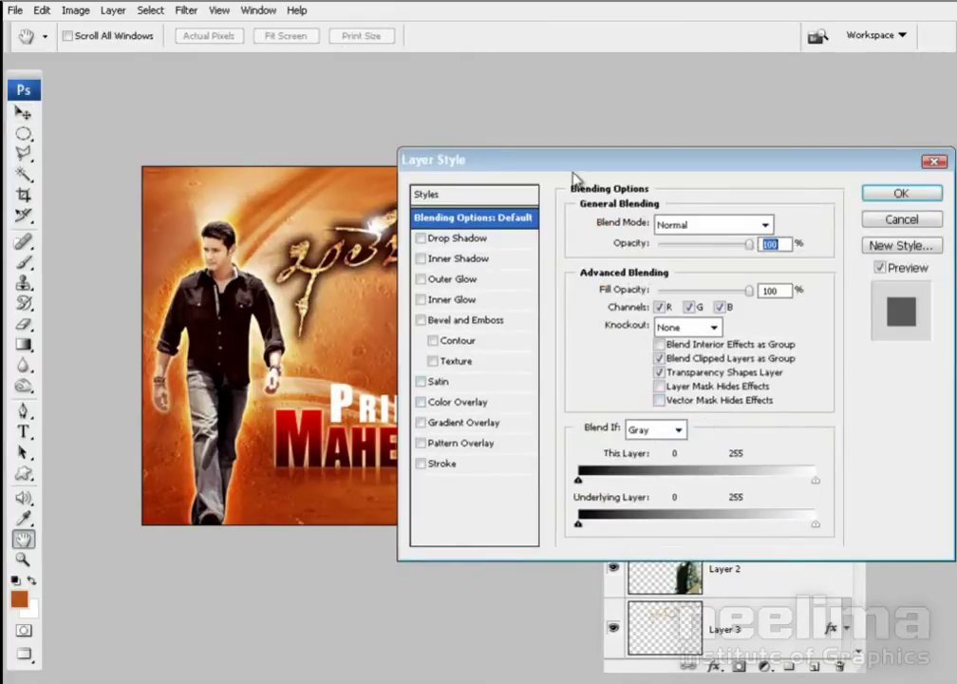
pyautogui.moveTo(570, 162); pyautogui.dragTo(649, 163)
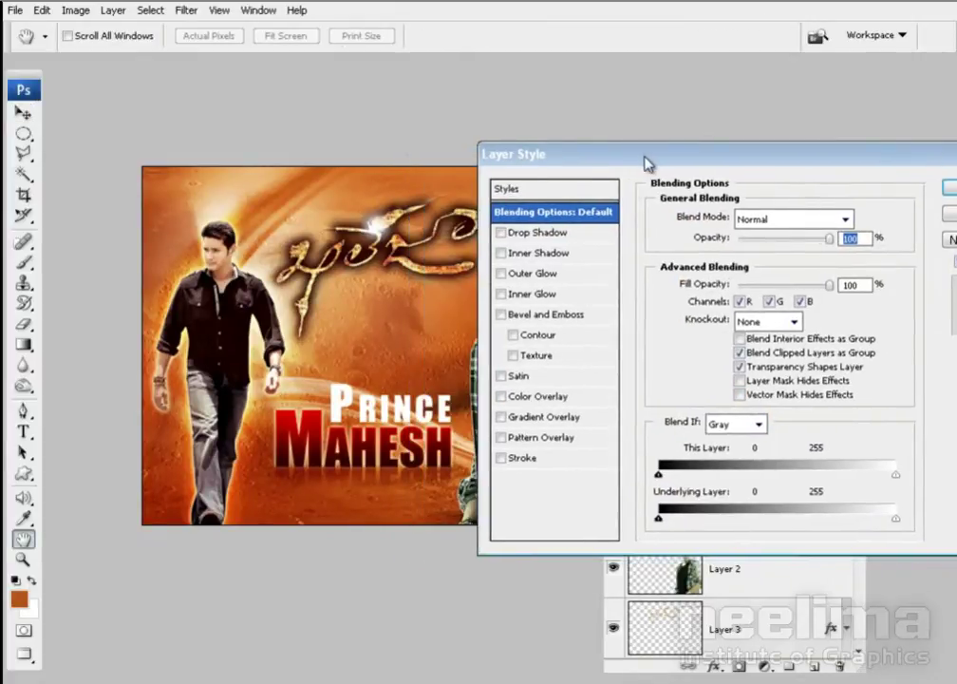
pyautogui.click(541, 420)
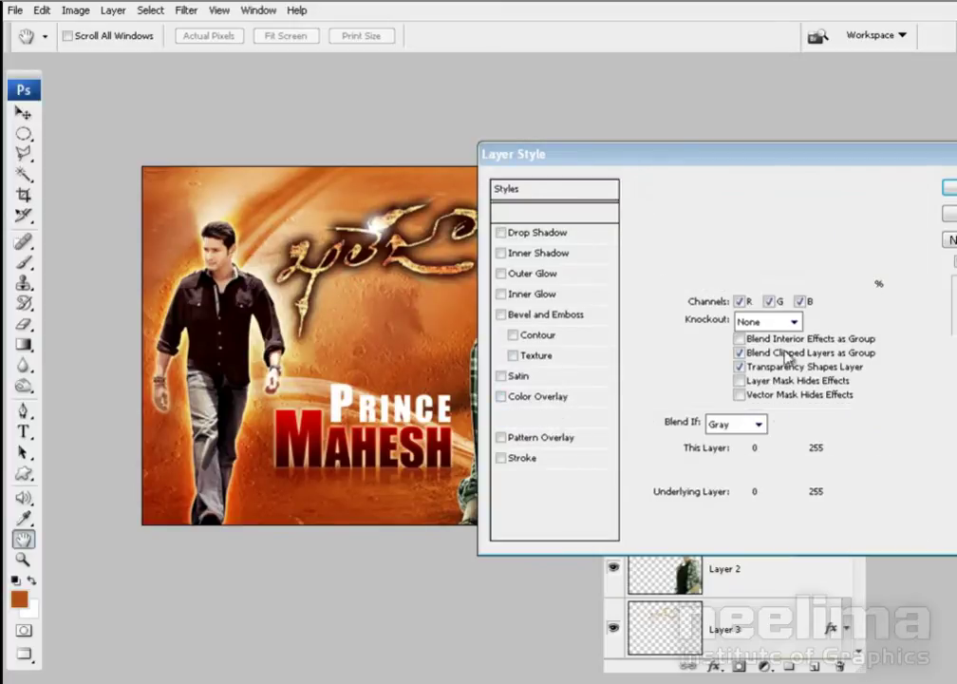
pyautogui.click(822, 221)
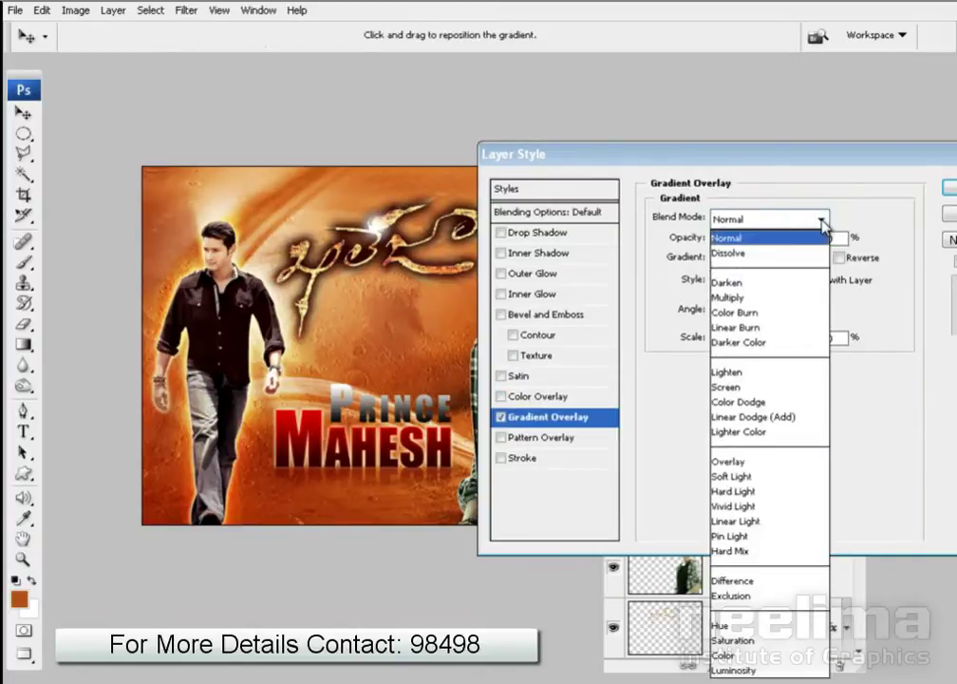
# - Apply the copper preset gradient to PRINCE's overlay and open it for editing
pyautogui.click(870, 198)
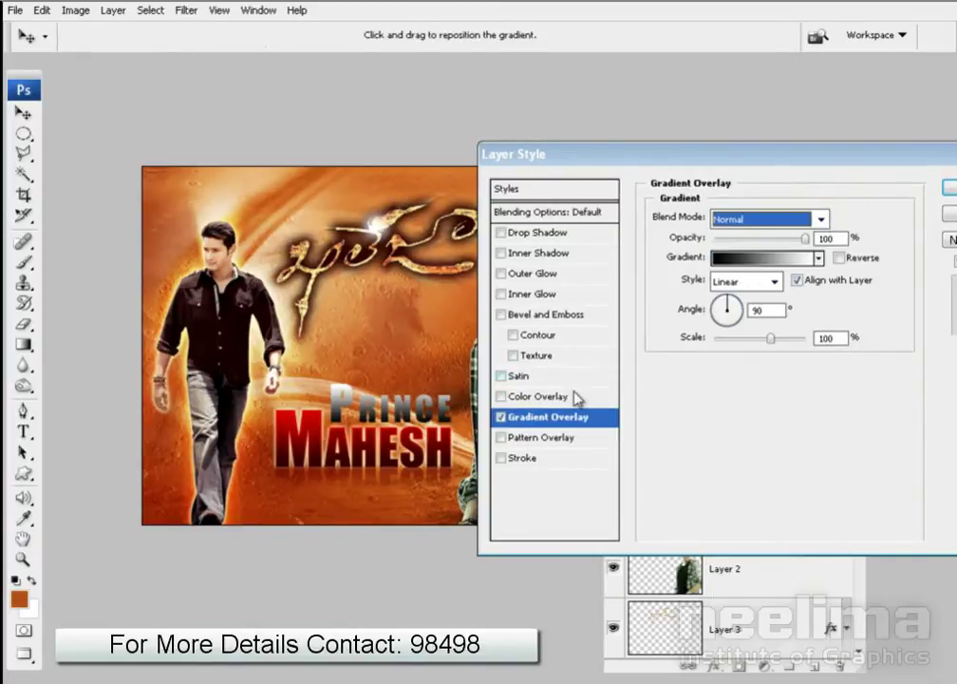
pyautogui.click(818, 257)
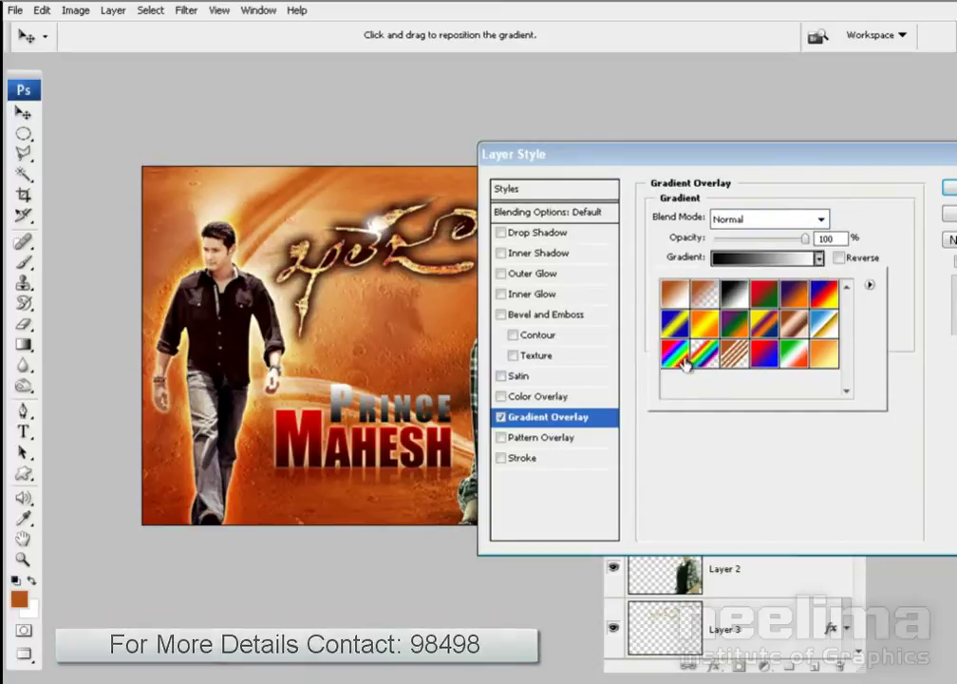
pyautogui.click(825, 323)
pyautogui.click(675, 296)
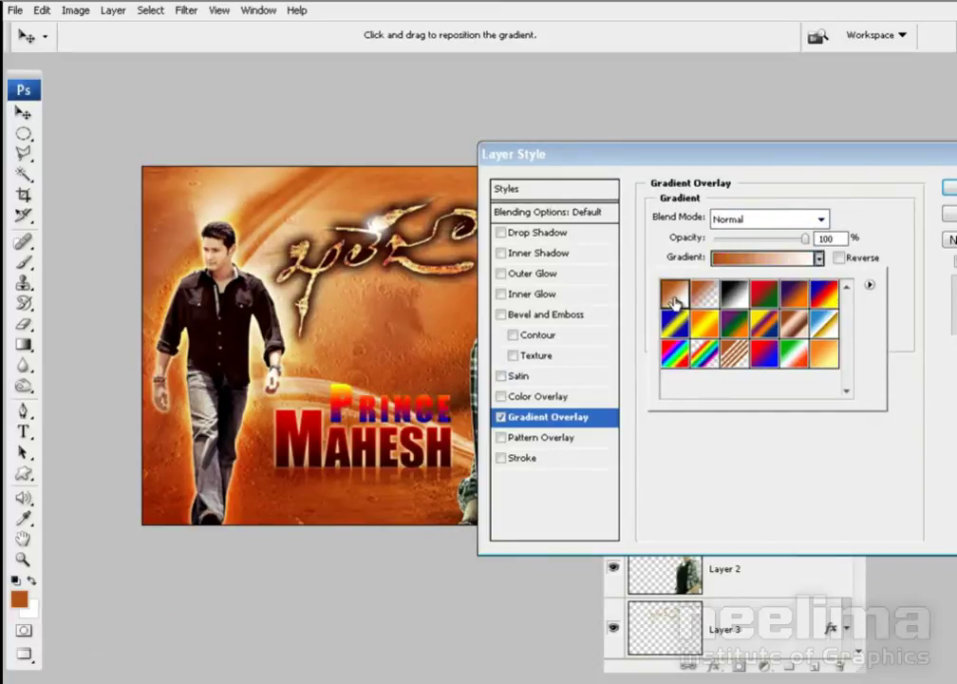
pyautogui.click(760, 257)
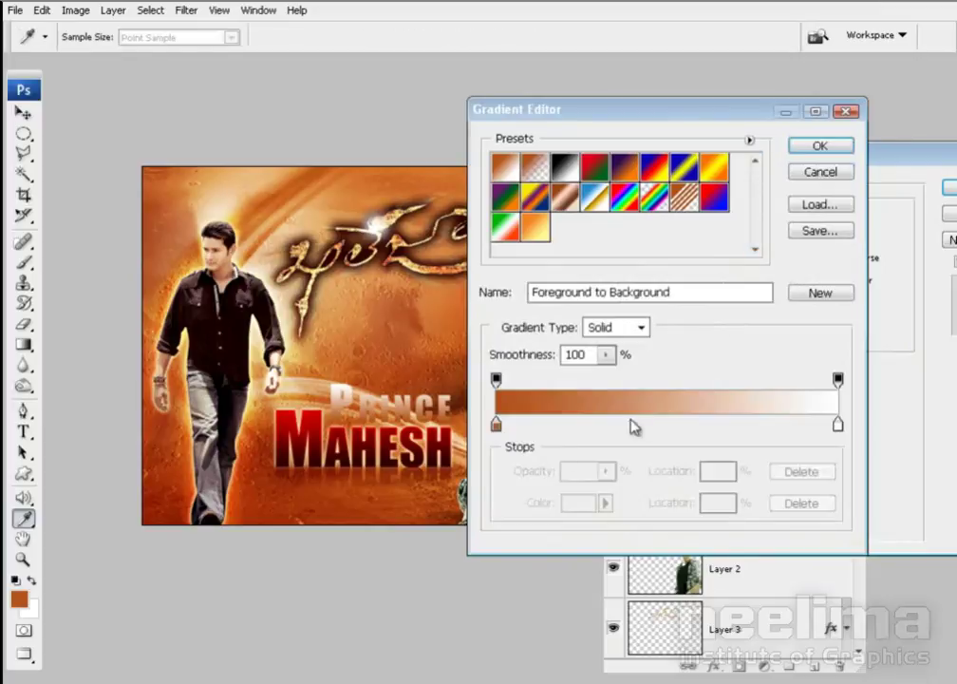
pyautogui.click(499, 425)
pyautogui.click(712, 425)
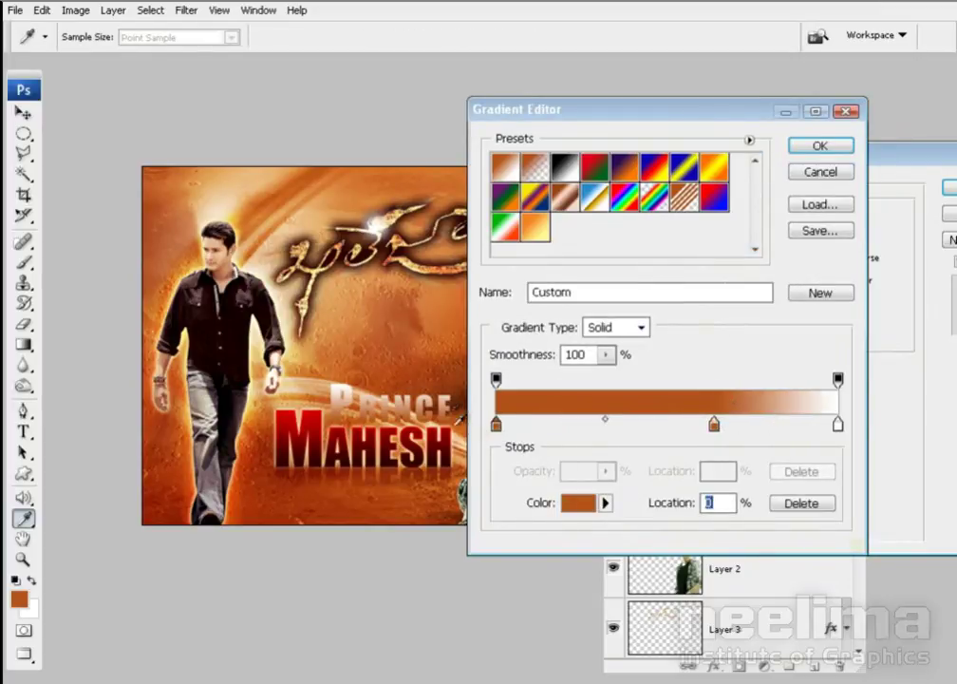
# - Make the left stop dark red (100, 0, 0), delete the white stop, and end on copper
pyautogui.click(578, 503)
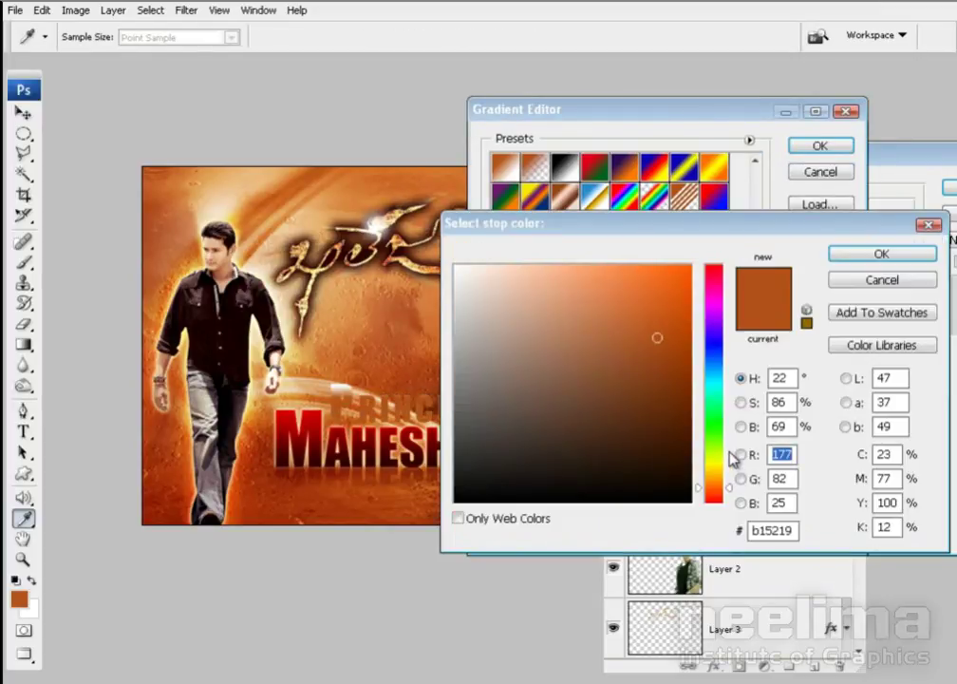
pyautogui.write('100')
pyautogui.press('Tab')
pyautogui.write('0')
pyautogui.press('Tab')
pyautogui.write('0')
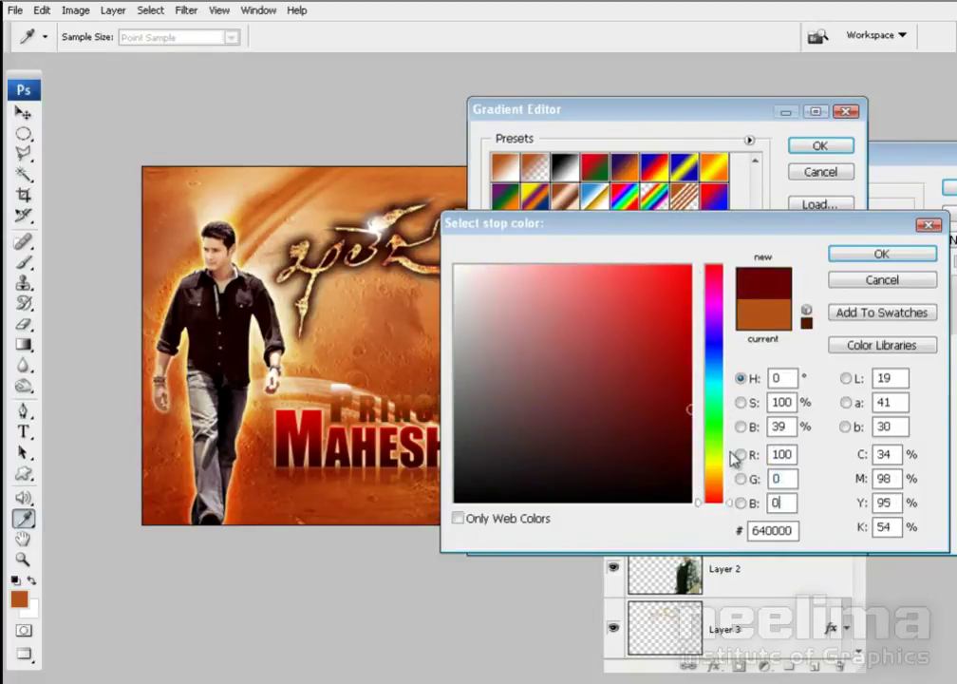
pyautogui.press('Return')
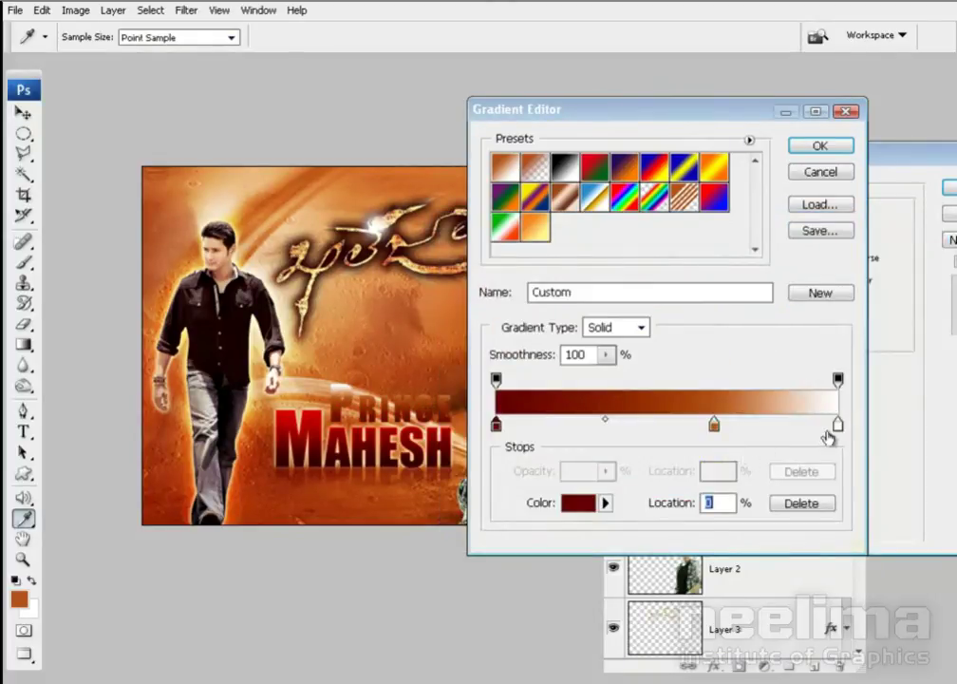
pyautogui.moveTo(838, 425); pyautogui.dragTo(833, 461)
pyautogui.moveTo(715, 425); pyautogui.dragTo(838, 424)
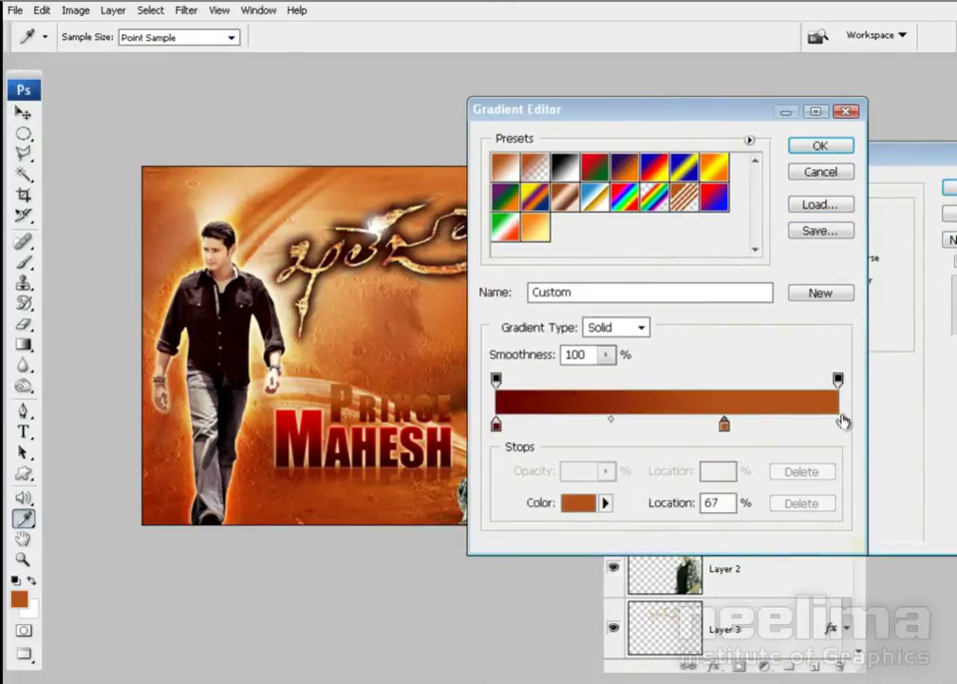
pyautogui.click(819, 146)
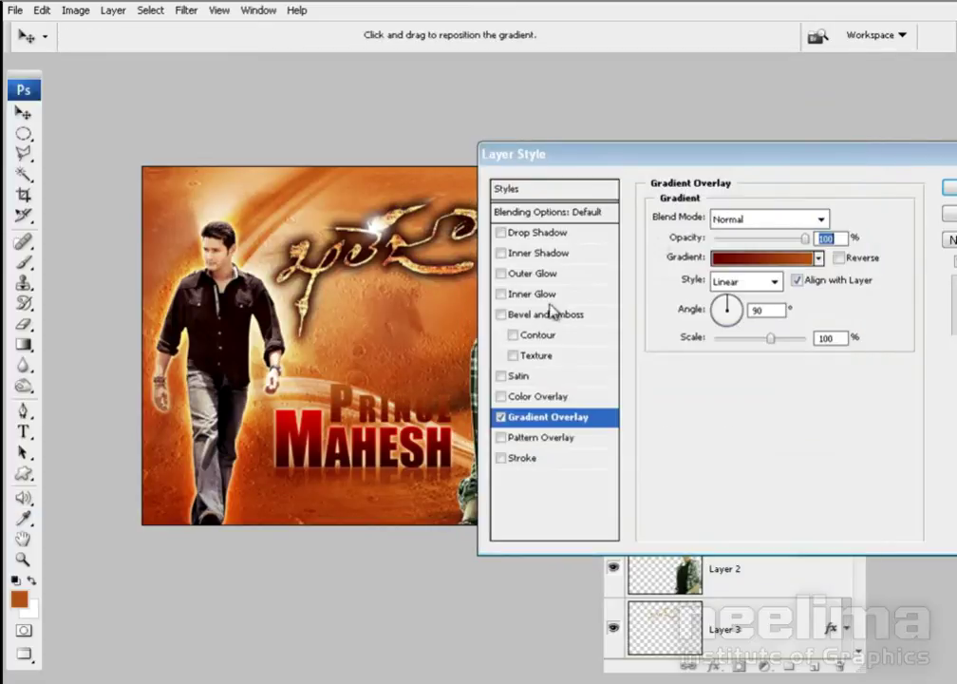
# - Add a stroke to PRINCE filled with solid white
pyautogui.click(537, 459)
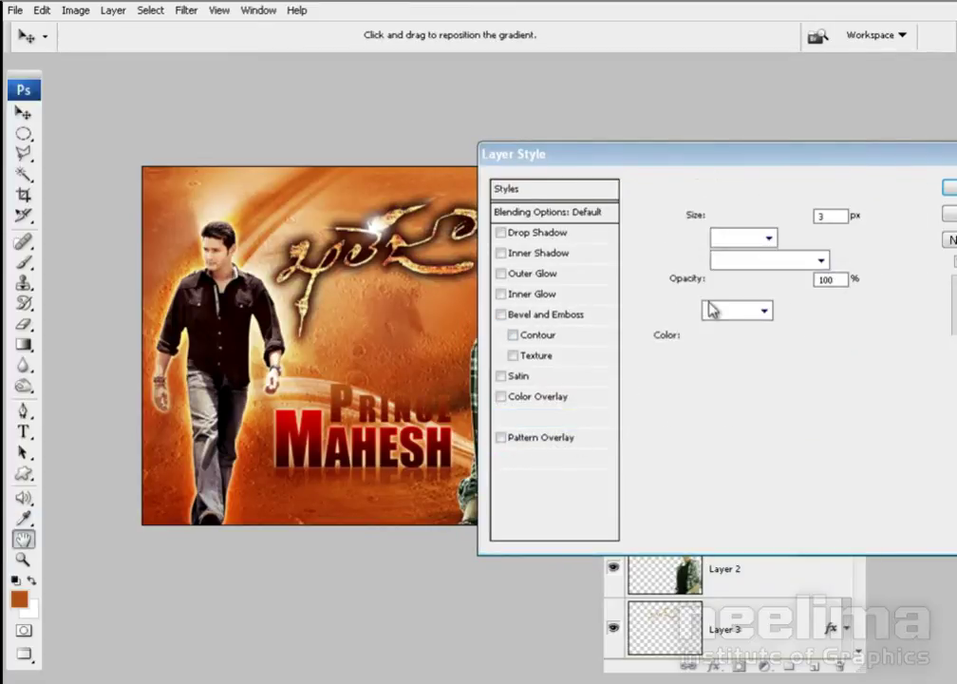
pyautogui.click(720, 315)
pyautogui.click(692, 327)
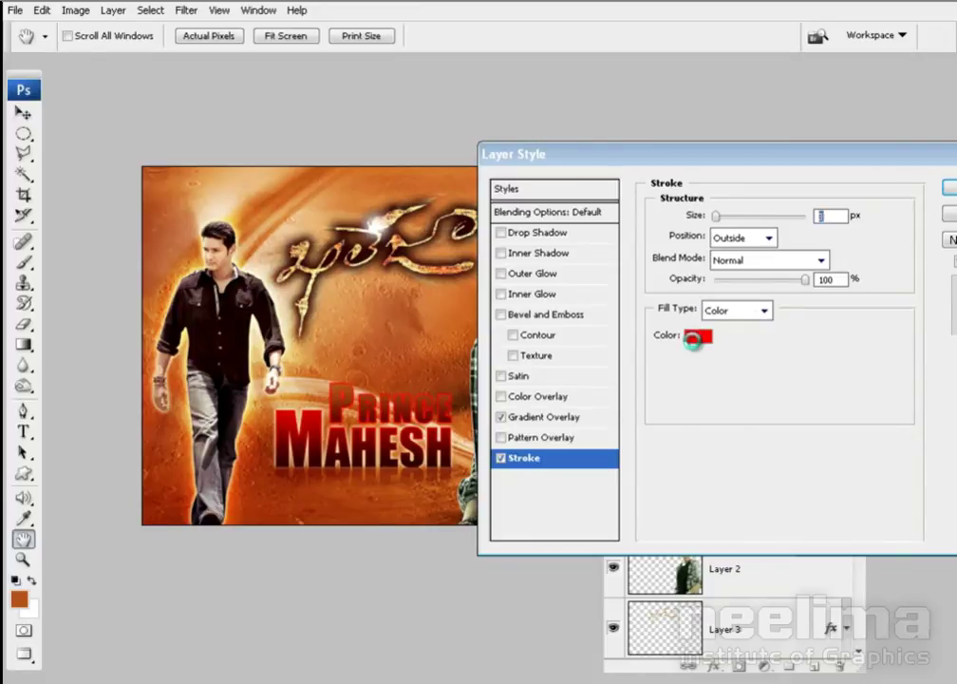
pyautogui.click(698, 337)
pyautogui.click(456, 268)
pyautogui.click(879, 254)
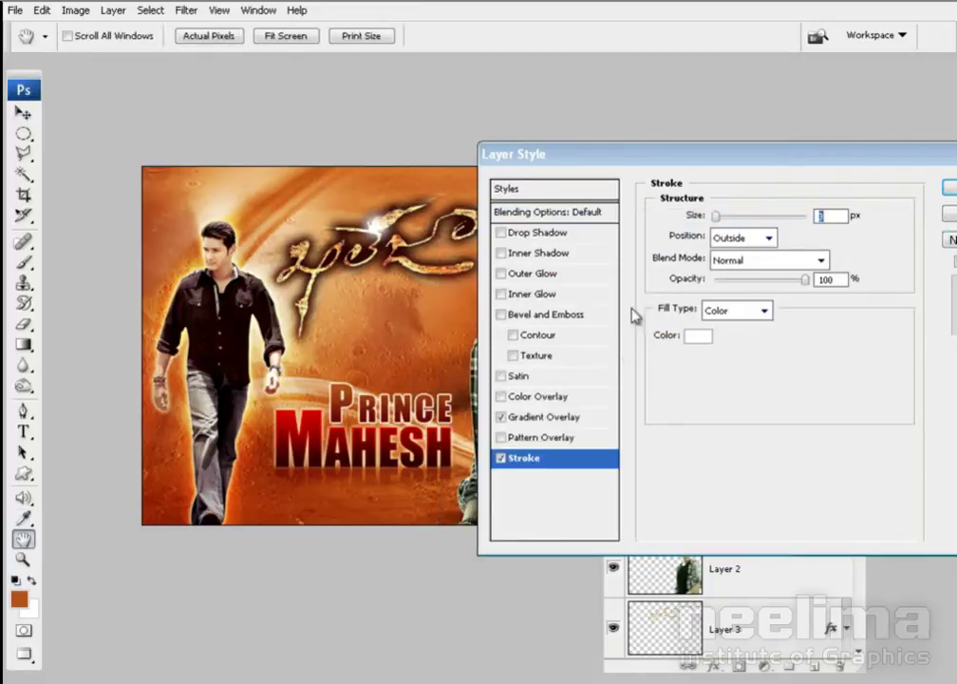
# - Keep the 3 px stroke on the Outside and blend it in Overlay mode
pyautogui.click(735, 238)
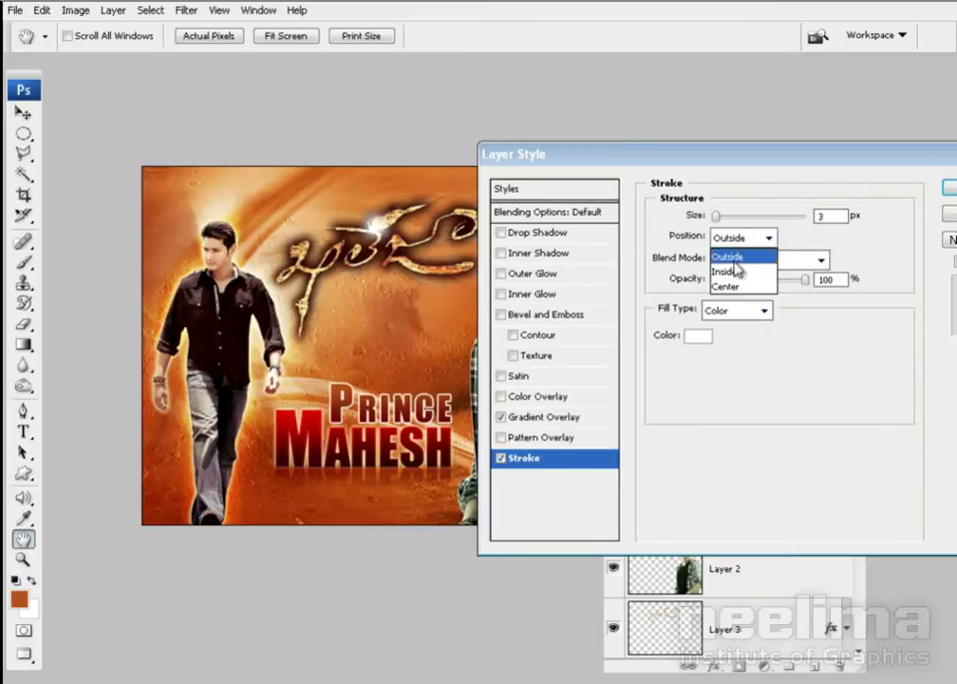
pyautogui.click(725, 287)
pyautogui.click(743, 237)
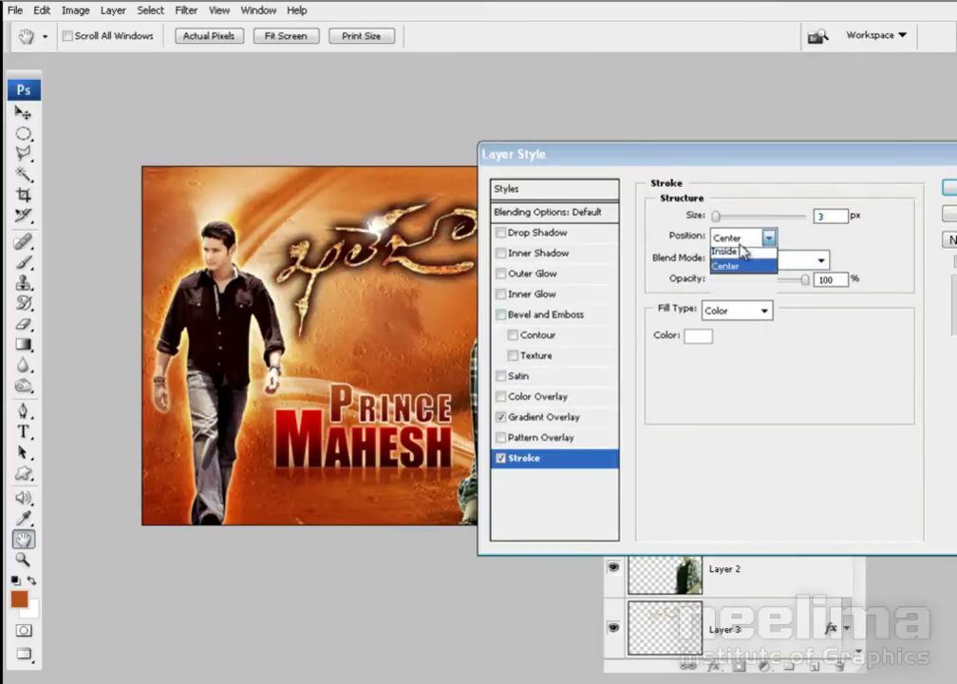
pyautogui.click(729, 262)
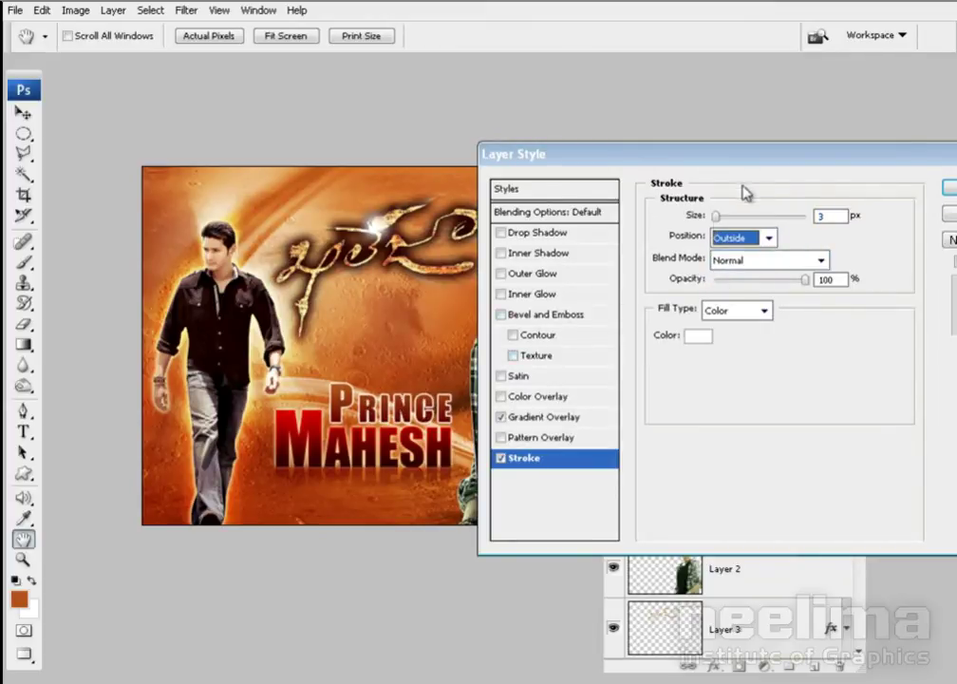
pyautogui.moveTo(751, 158); pyautogui.dragTo(748, 127)
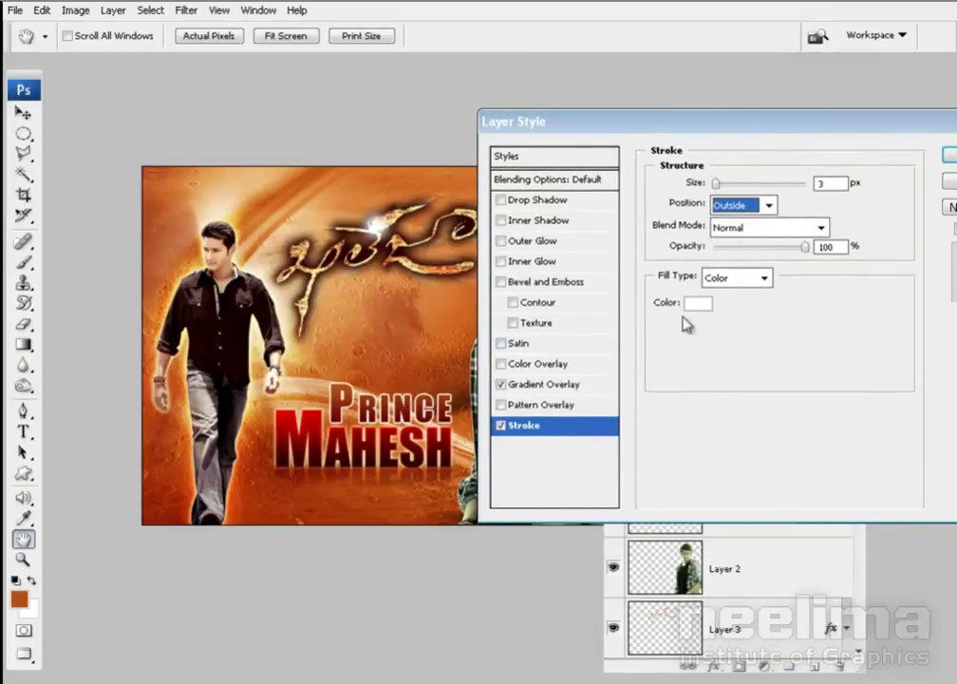
pyautogui.click(750, 228)
pyautogui.click(731, 467)
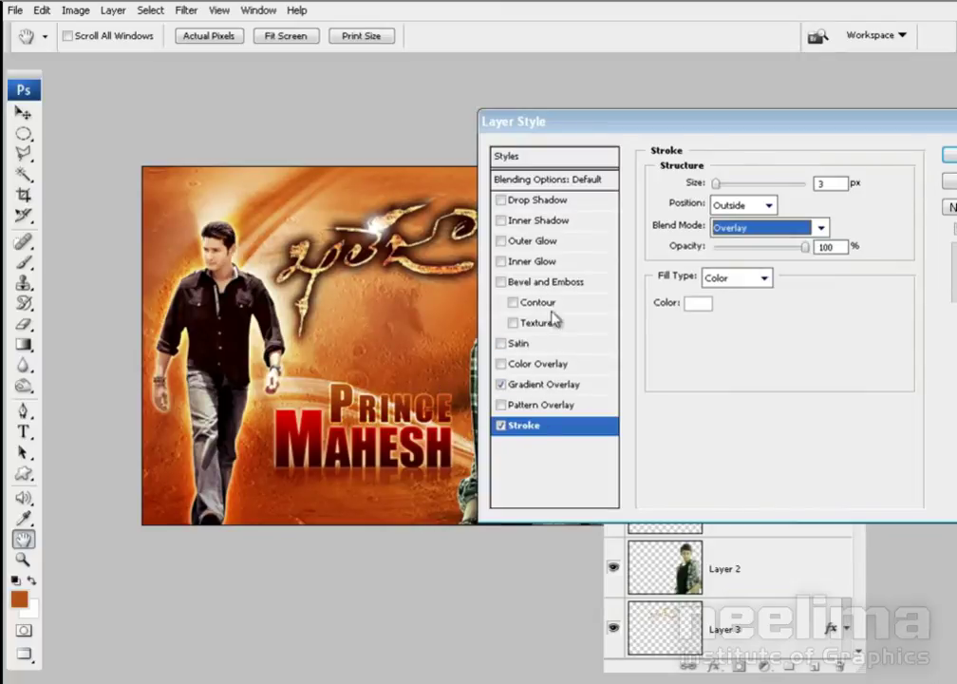
pyautogui.click(541, 260)
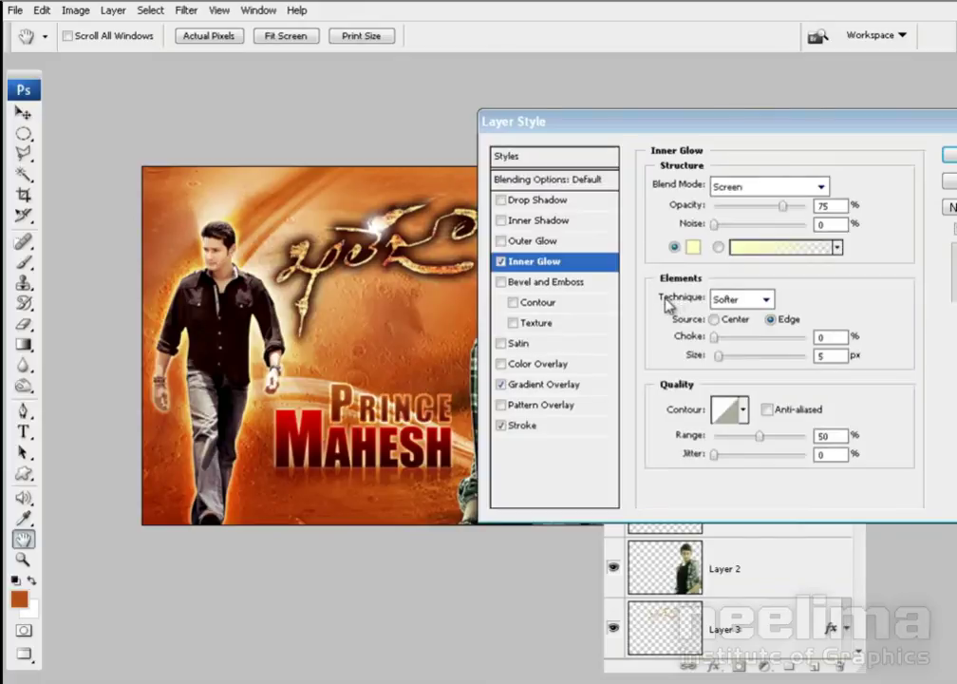
# - Set PRINCE's inner glow to Overlay and add a 120°, 7 px distance, 10 px drop shadow
pyautogui.click(751, 188)
pyautogui.click(731, 430)
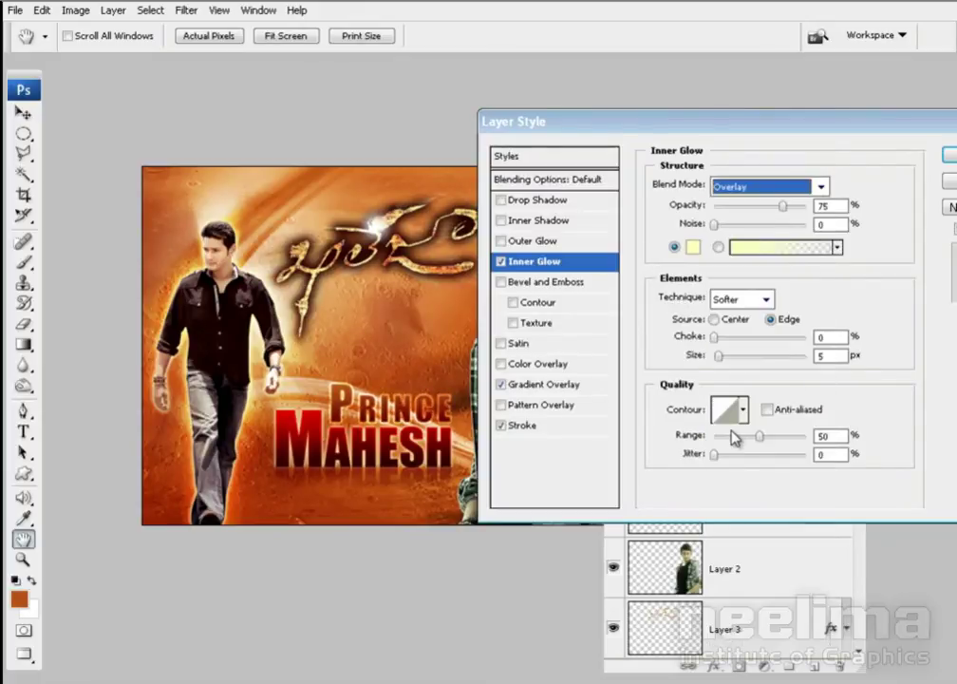
pyautogui.click(547, 201)
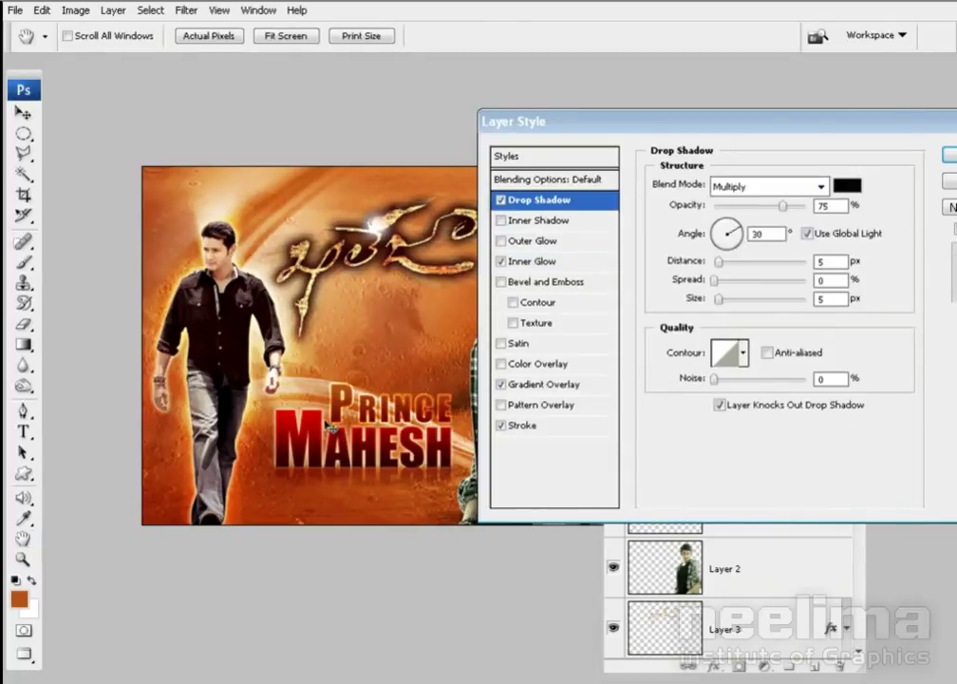
pyautogui.click(806, 232)
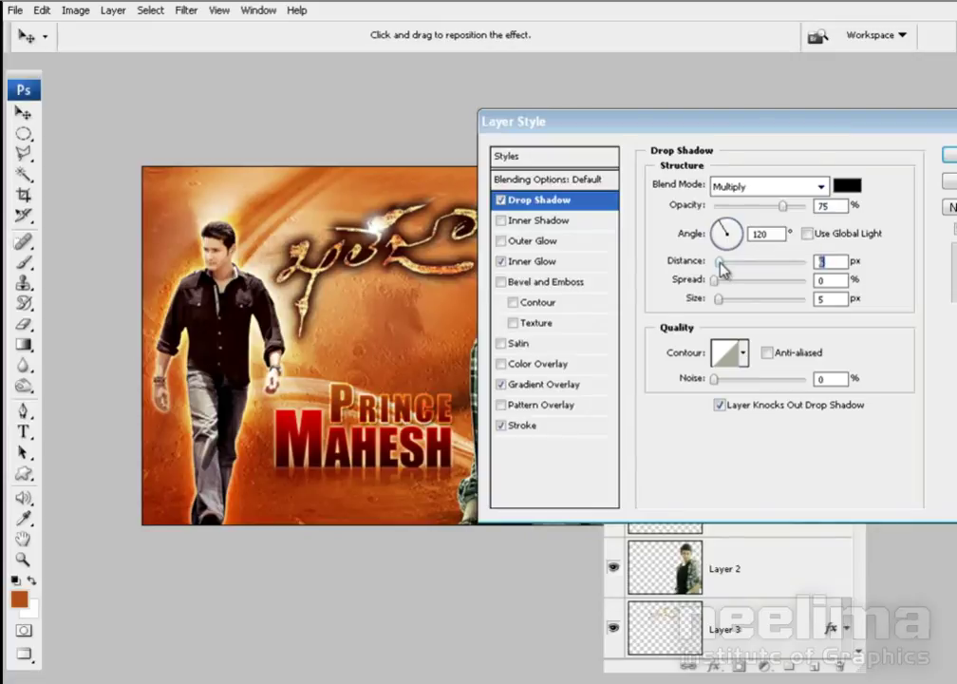
pyautogui.click(724, 300)
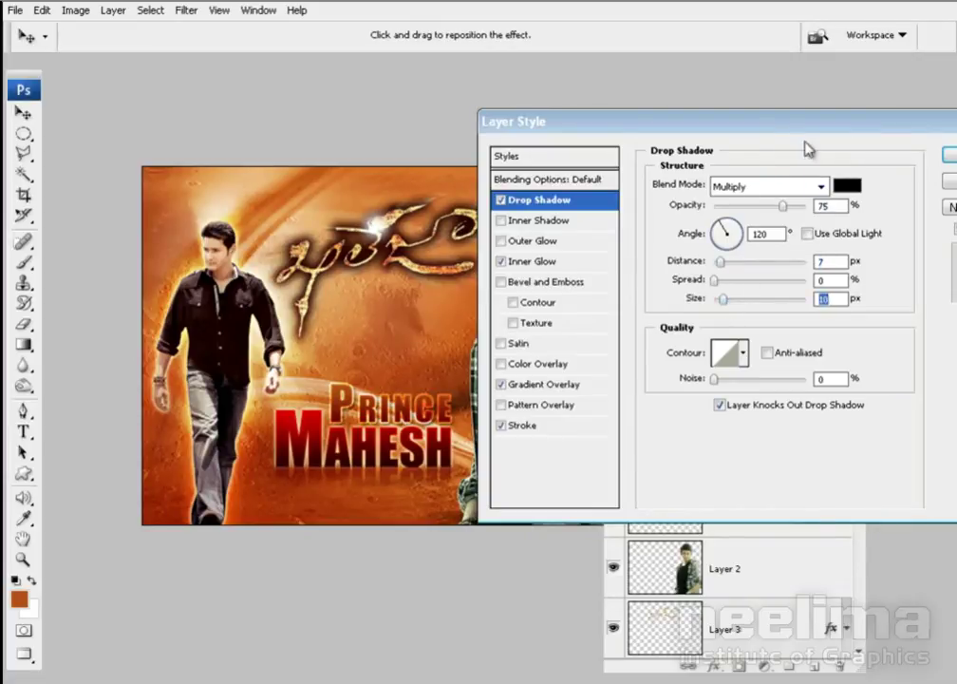
pyautogui.moveTo(757, 139); pyautogui.dragTo(683, 109)
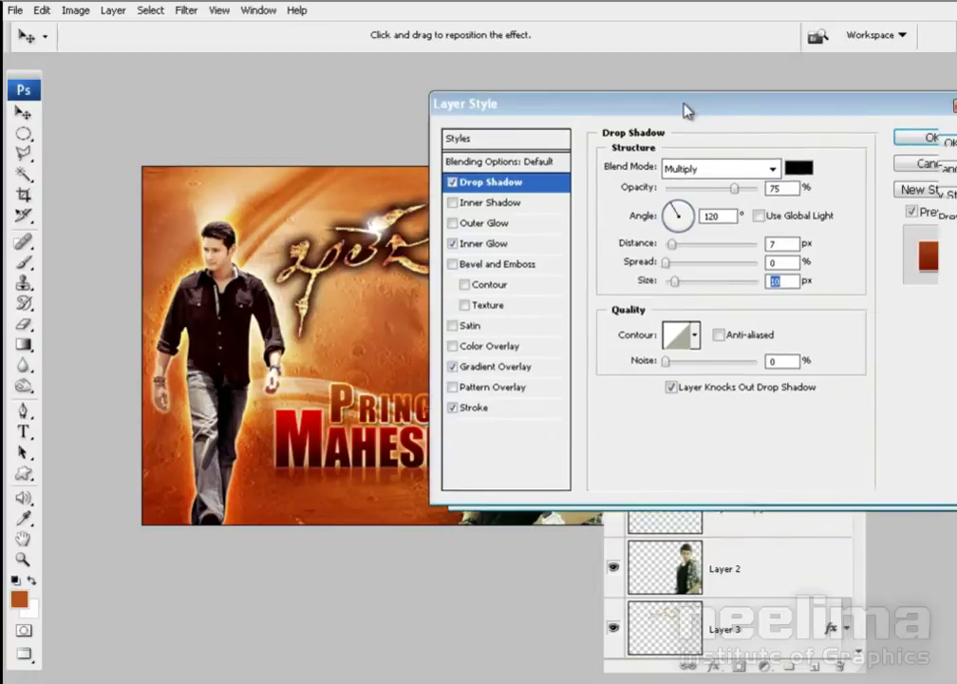
pyautogui.click(907, 138)
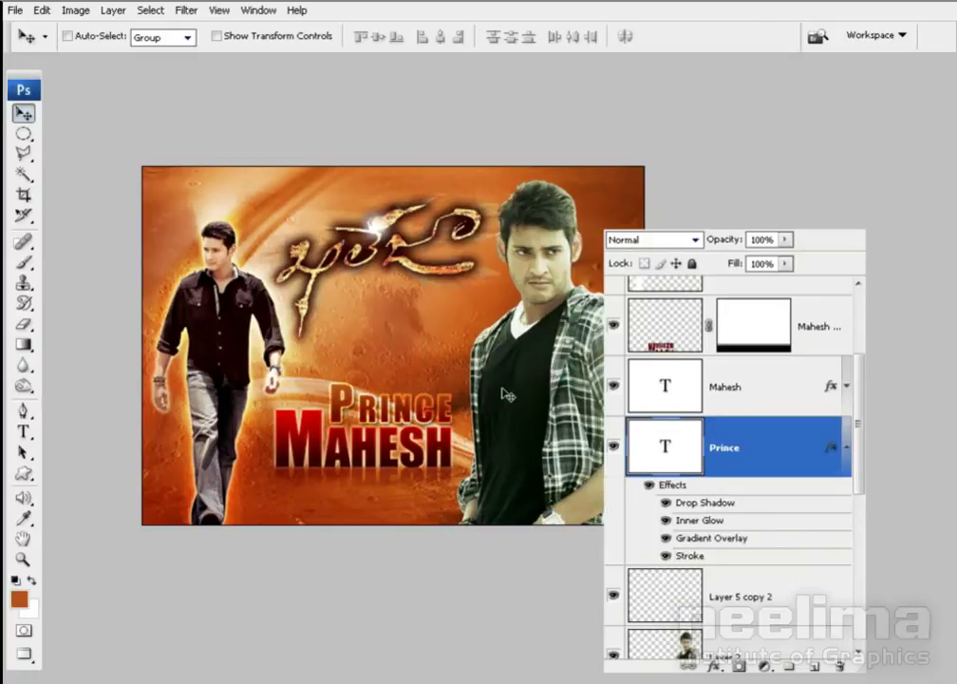
# - Select Layer 2, view the poster full screen on black, and open Image > Adjustments
pyautogui.keyDown('ctrl'); pyautogui.click(561, 316); pyautogui.keyUp('ctrl')
pyautogui.press('f')
pyautogui.moveTo(532, 326)
pyautogui.mouseDown()
pyautogui.moveTo(454, 309)
pyautogui.moveTo(435, 315)
pyautogui.mouseUp()
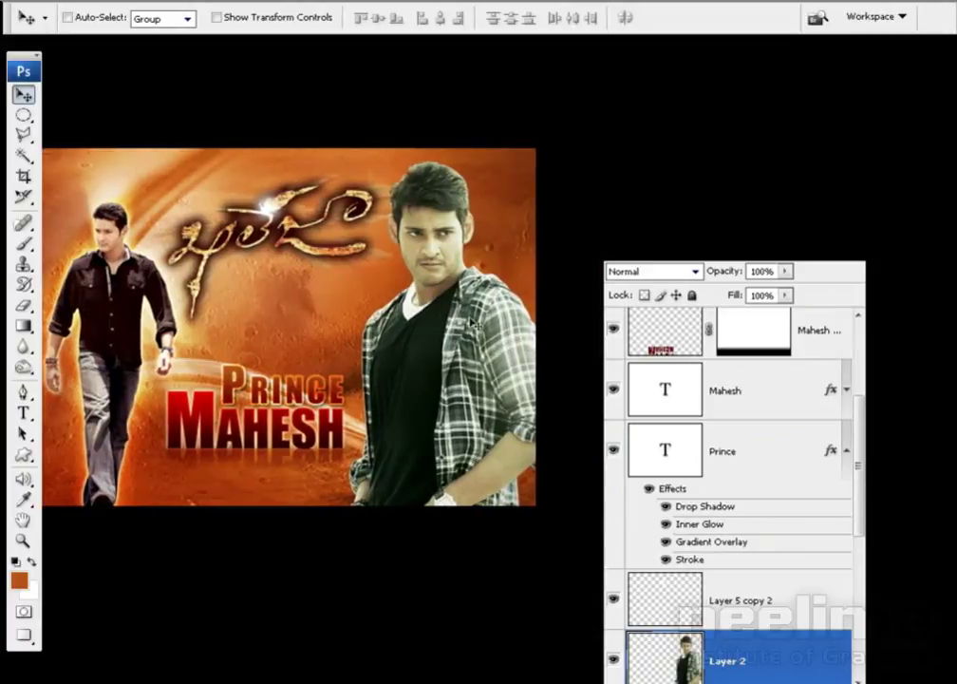
pyautogui.hotkey('ctrl', 'l')
pyautogui.moveTo(537, 141); pyautogui.dragTo(665, 143)
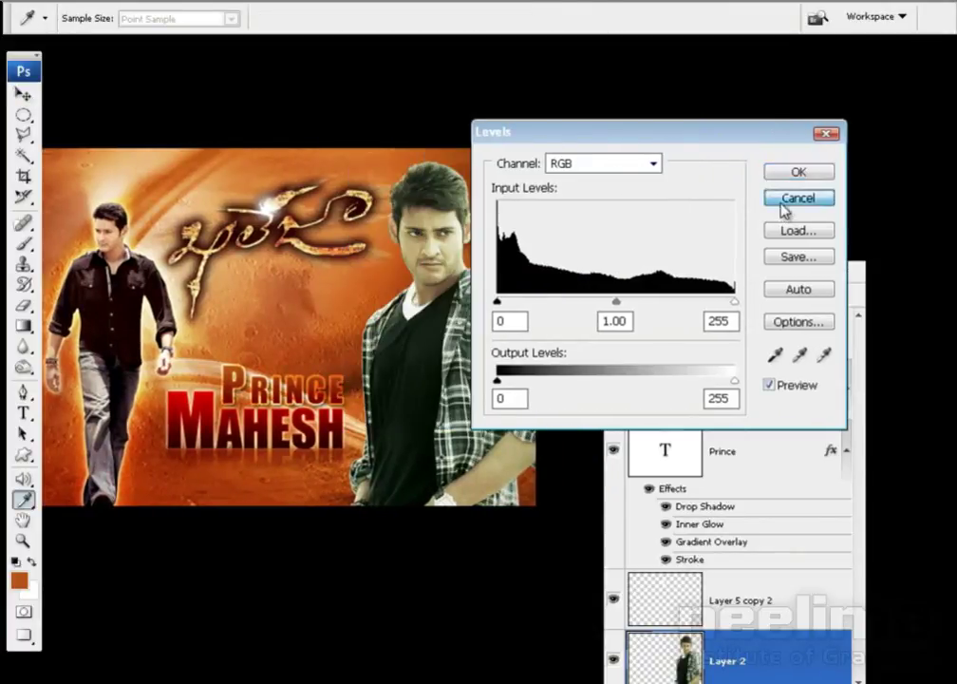
pyautogui.click(783, 203)
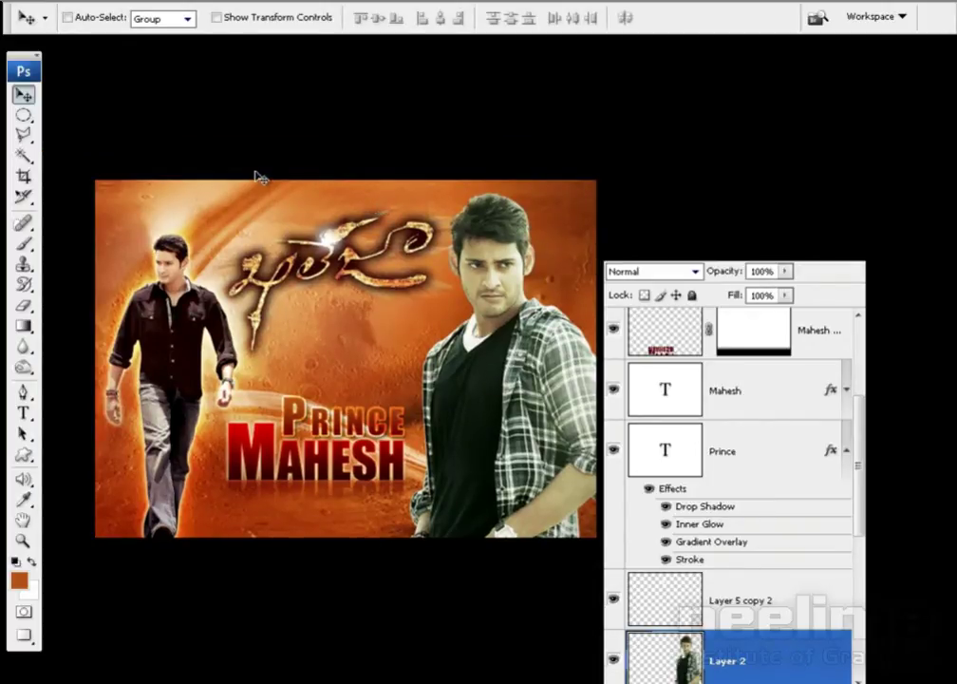
pyautogui.hotkey('alt', 'i')
pyautogui.press('Right')
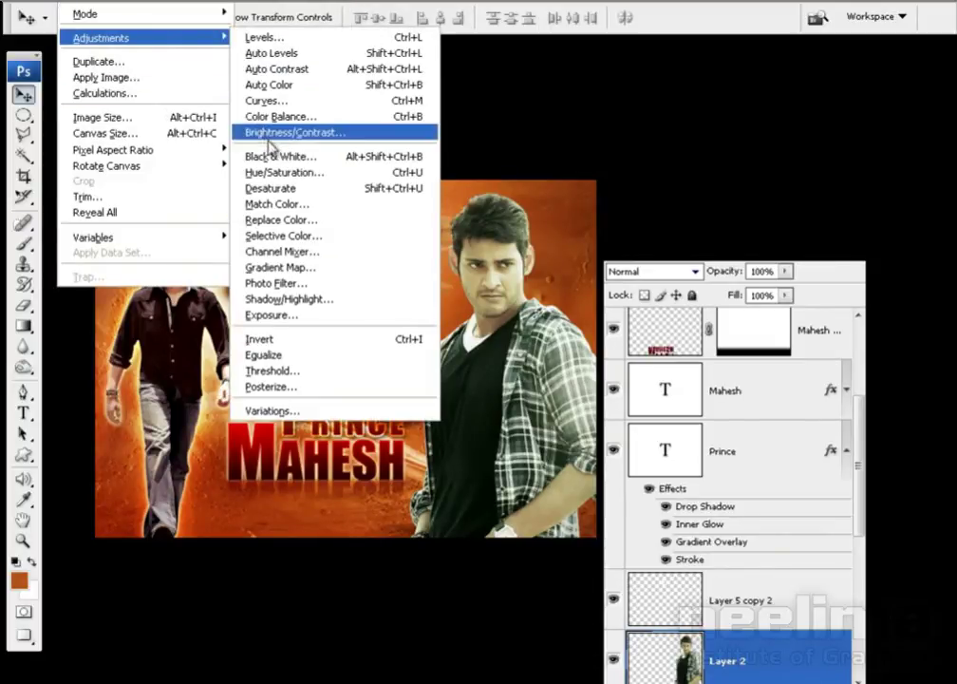
# - Apply a Curves adjustment to the portrait, nudging the midtone point
pyautogui.click(260, 100)
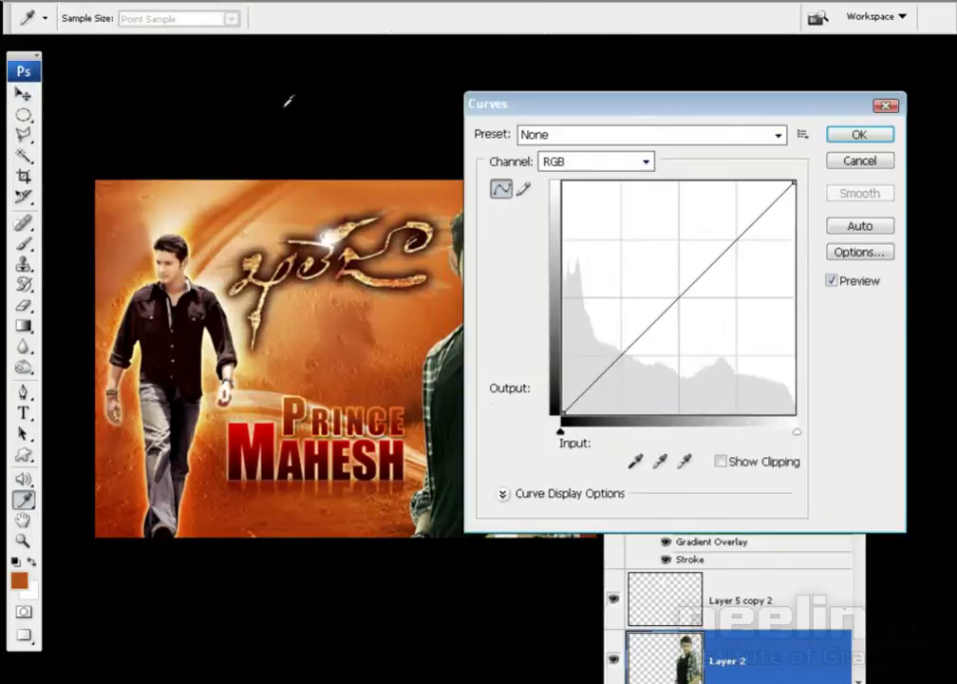
pyautogui.moveTo(677, 299); pyautogui.dragTo(671, 292)
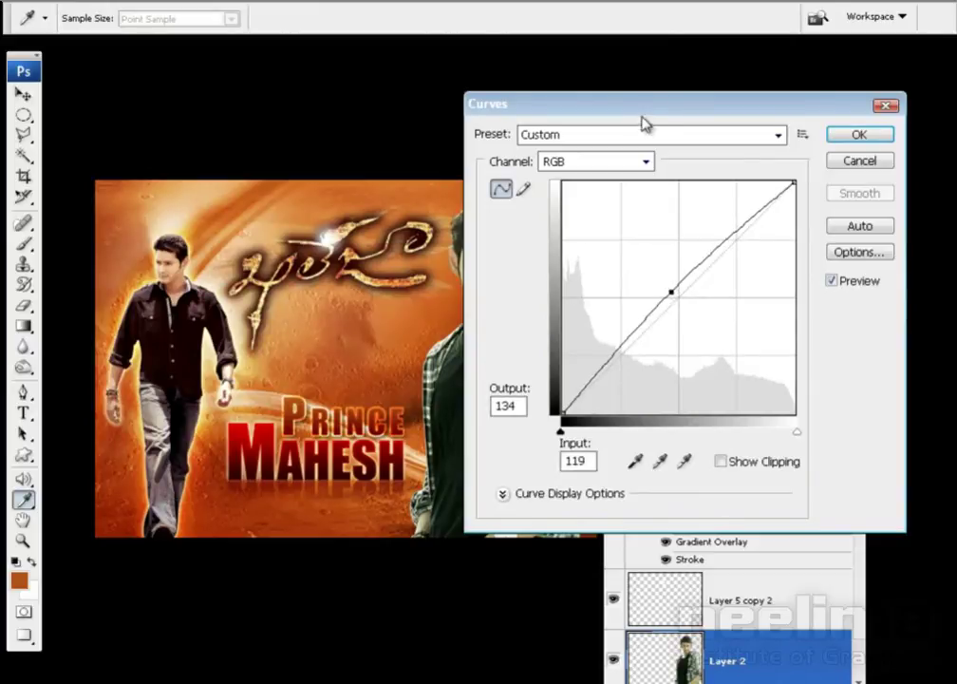
pyautogui.moveTo(643, 123); pyautogui.dragTo(755, 133)
pyautogui.moveTo(785, 302); pyautogui.dragTo(797, 315)
pyautogui.press('Return')
pyautogui.press('v')
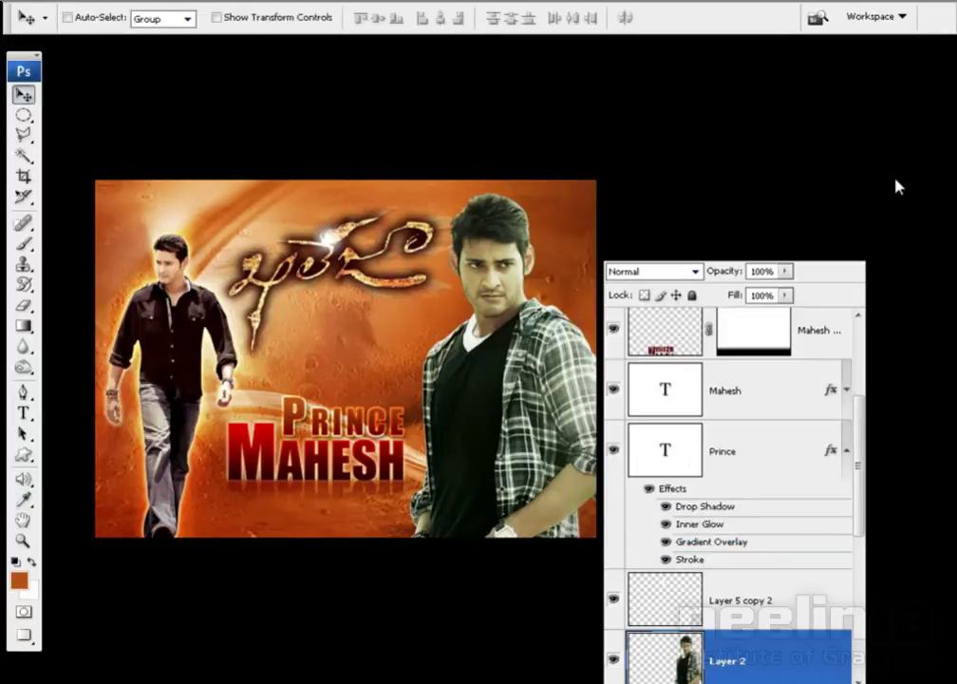
# - Brighten the right-hand portrait by +9 with Brightness/Contrast
pyautogui.hotkey('alt', 'i')
pyautogui.press('a')
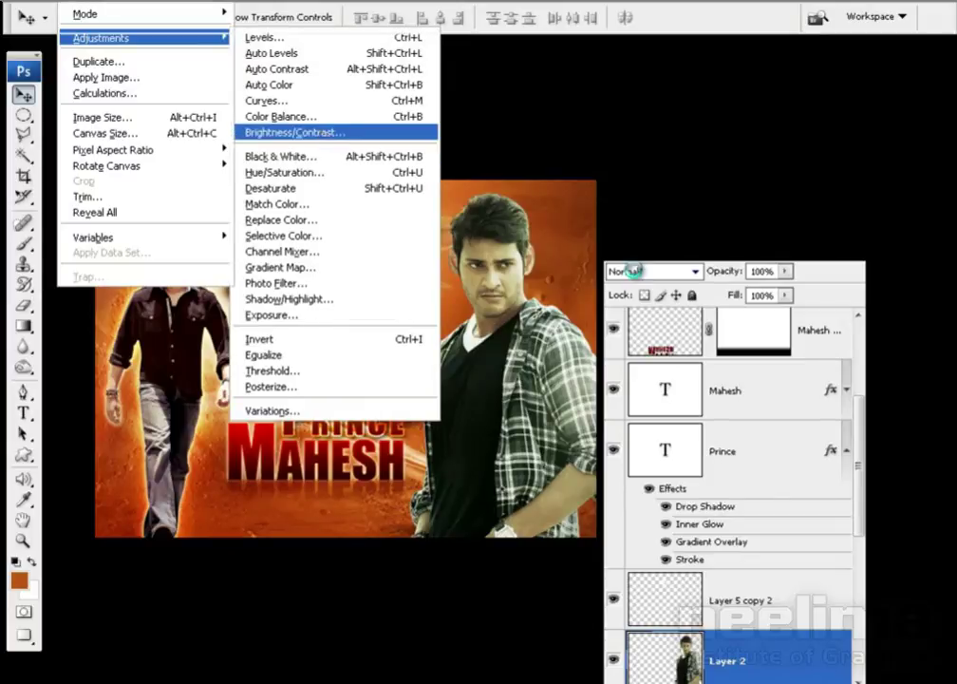
pyautogui.press('Return')
pyautogui.moveTo(657, 272); pyautogui.dragTo(701, 272)
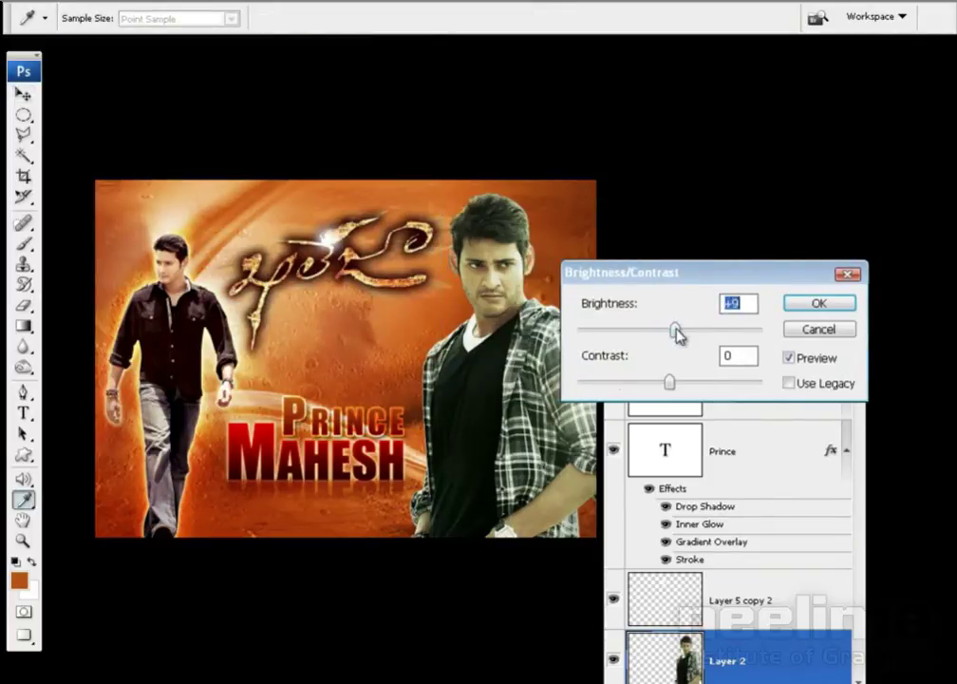
pyautogui.click(791, 302)
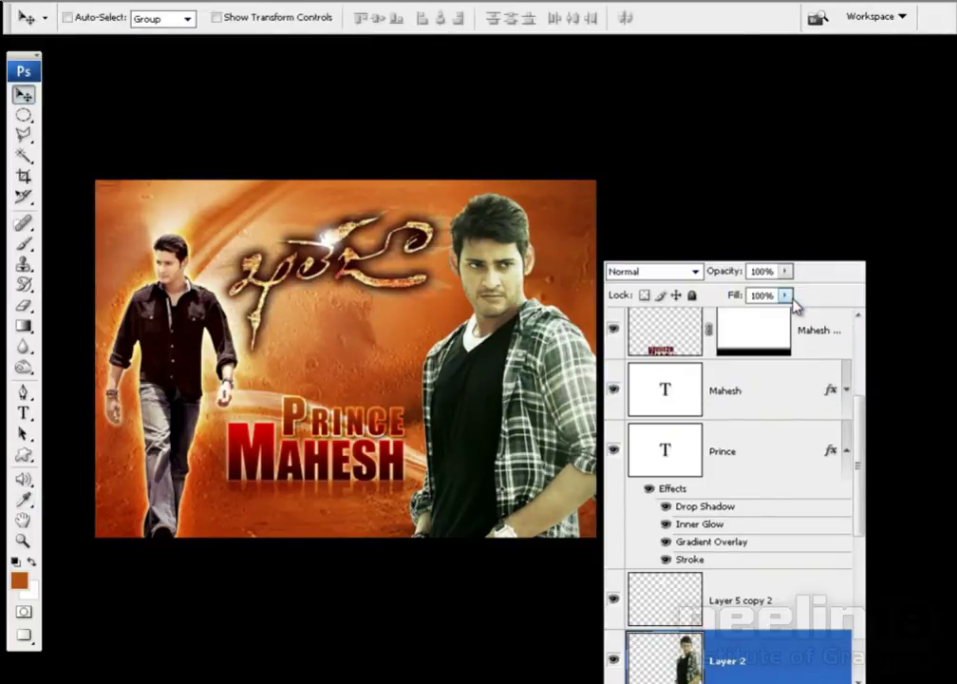
pyautogui.hotkey('ctrl', 'l')
# - Apply Levels to the portrait with input values 29, 1.04 and 242
pyautogui.moveTo(576, 144); pyautogui.dragTo(662, 143)
pyautogui.moveTo(566, 304); pyautogui.dragTo(577, 304)
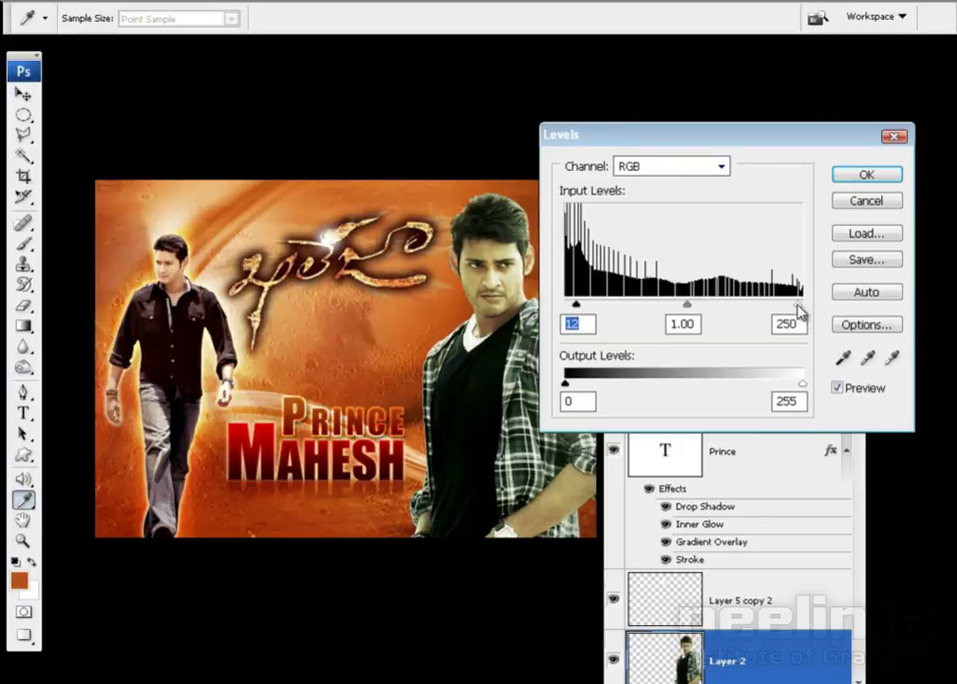
pyautogui.moveTo(798, 306); pyautogui.dragTo(796, 306)
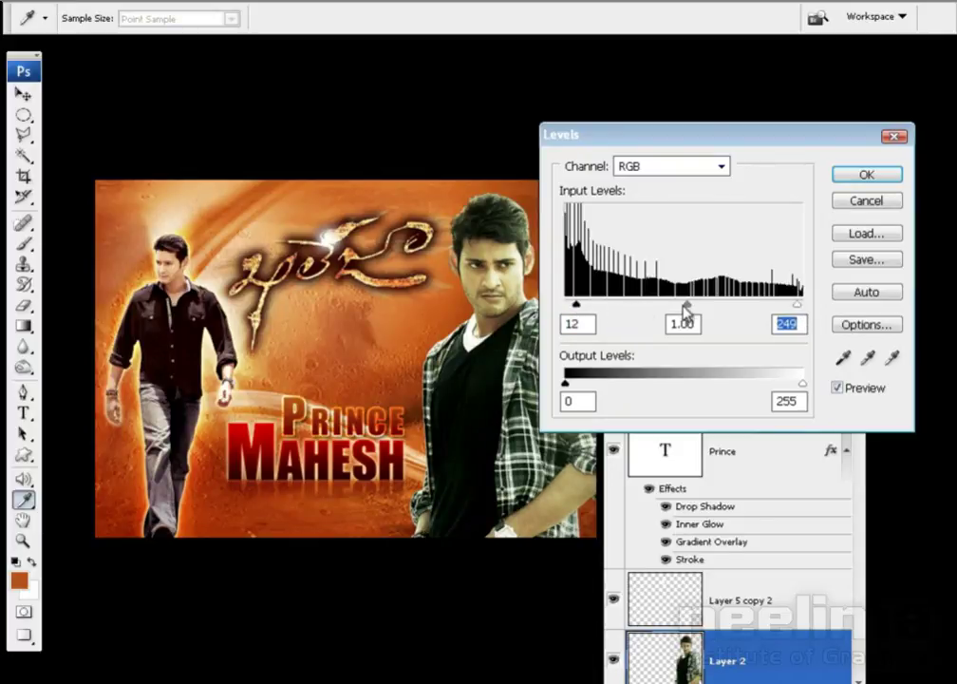
pyautogui.moveTo(686, 306); pyautogui.dragTo(683, 306)
pyautogui.moveTo(580, 306); pyautogui.dragTo(627, 305)
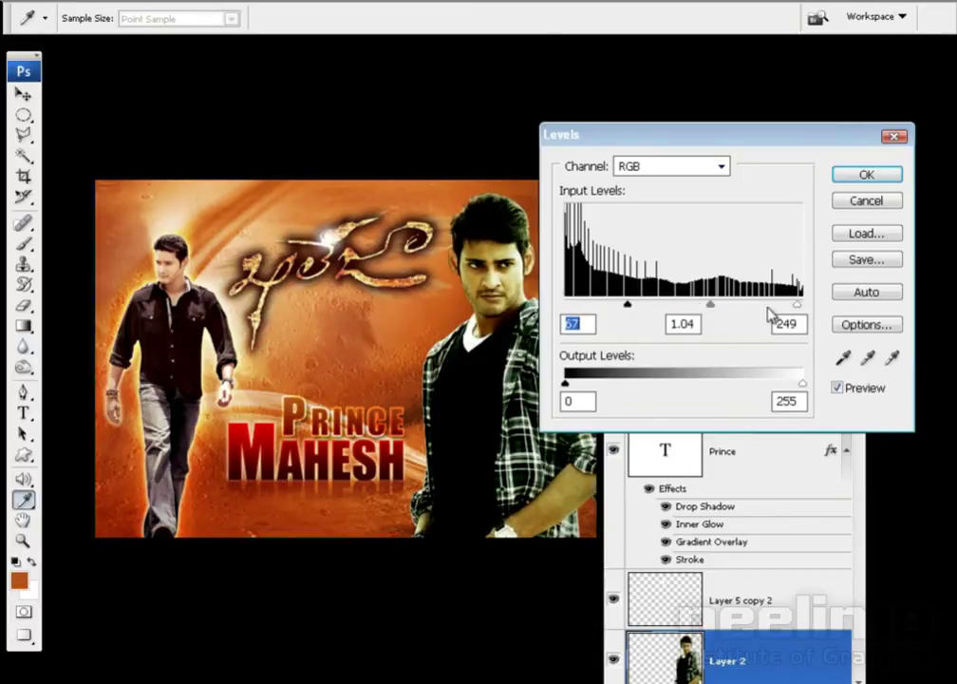
pyautogui.moveTo(797, 305); pyautogui.dragTo(766, 305)
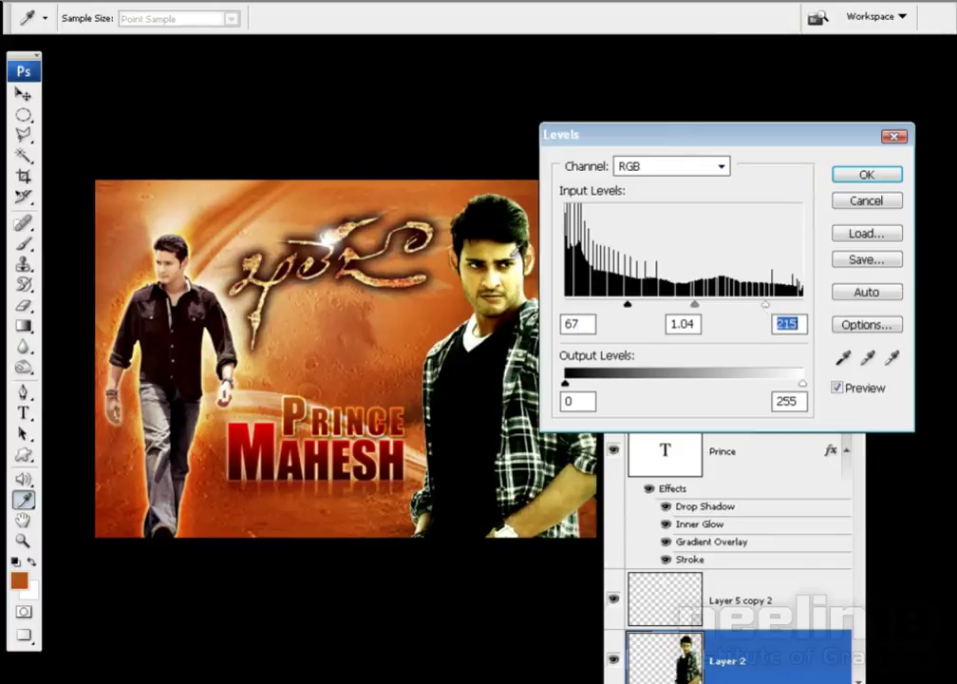
pyautogui.moveTo(765, 305); pyautogui.dragTo(792, 305)
pyautogui.moveTo(627, 305); pyautogui.dragTo(596, 314)
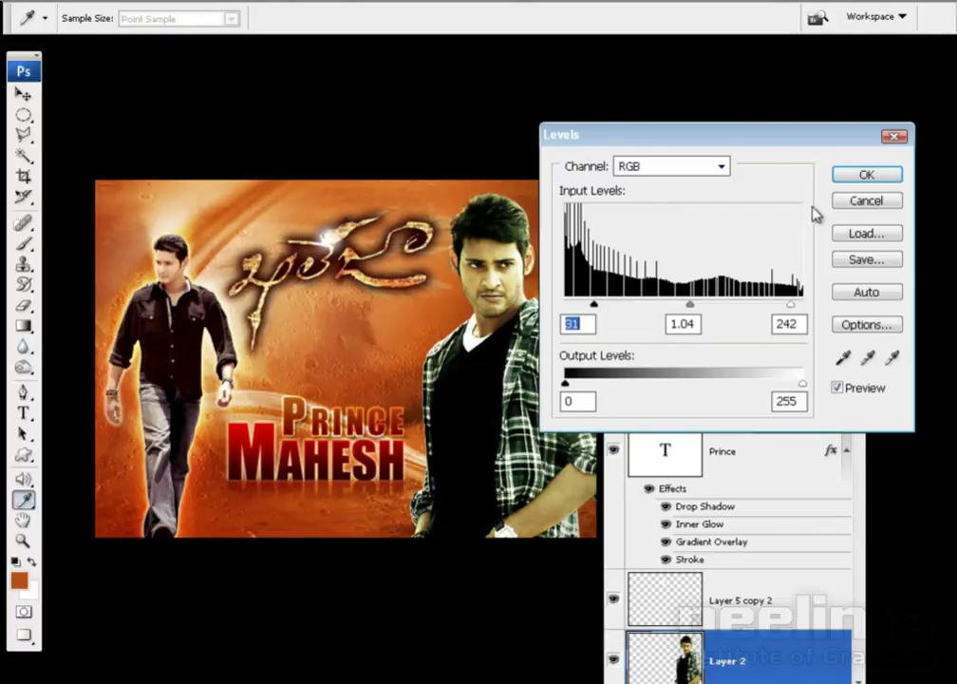
pyautogui.moveTo(595, 307); pyautogui.dragTo(585, 307)
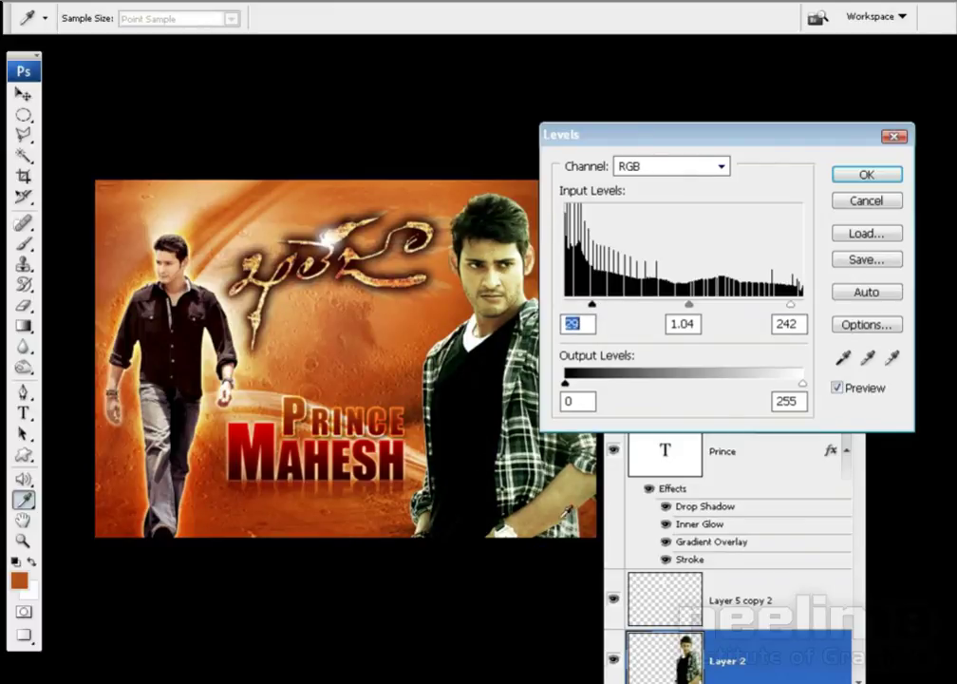
pyautogui.press('Return')
pyautogui.press('v')
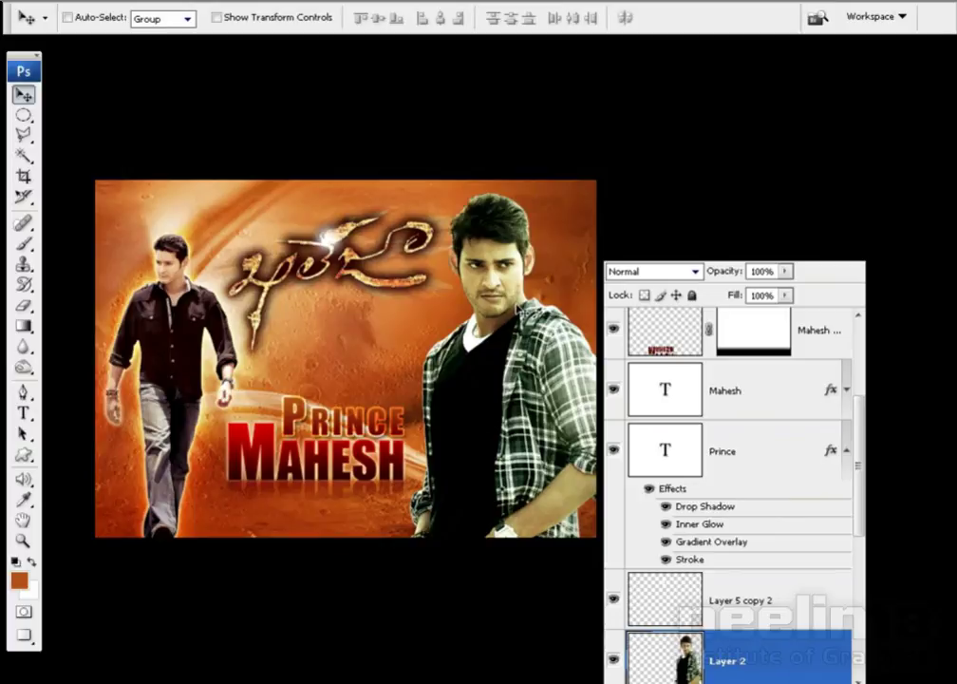
pyautogui.hotkey('ctrl', 'b')
pyautogui.moveTo(379, 140)
pyautogui.mouseDown()
pyautogui.moveTo(815, 238)
pyautogui.moveTo(807, 295)
pyautogui.mouseUp()
# - Colour-balance the portrait's midtones to +7 red, -6 magenta and +17 blue
pyautogui.click(718, 372)
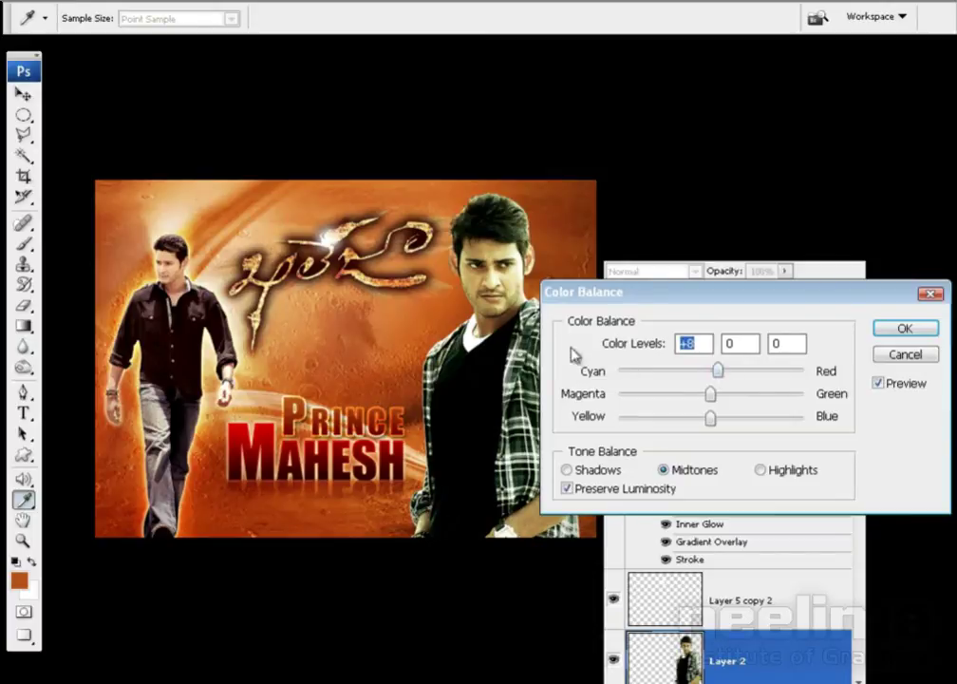
pyautogui.click(714, 419)
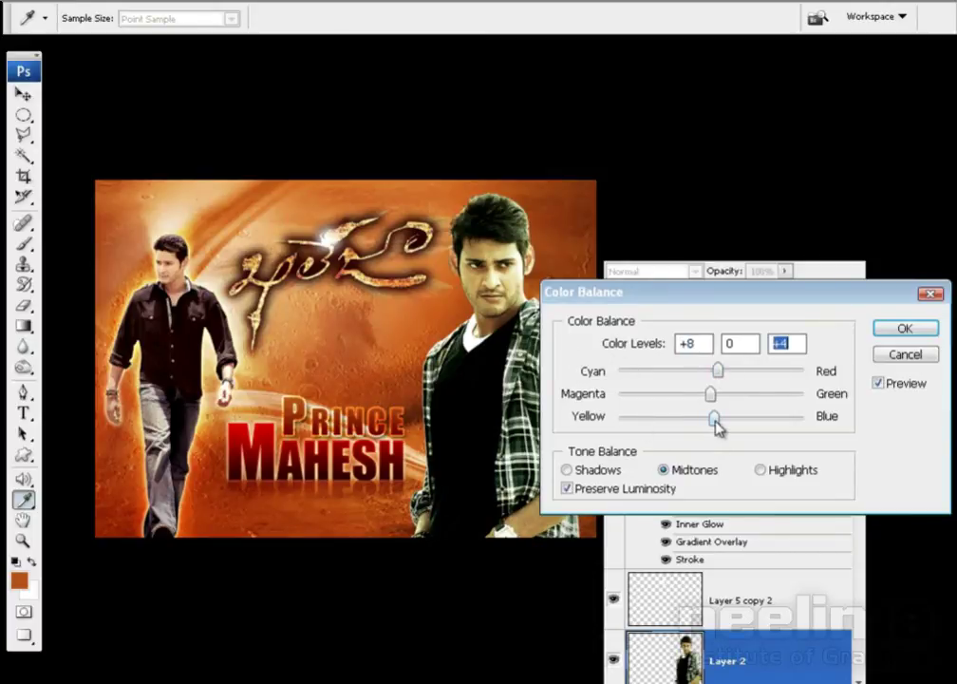
pyautogui.moveTo(710, 394); pyautogui.dragTo(723, 427)
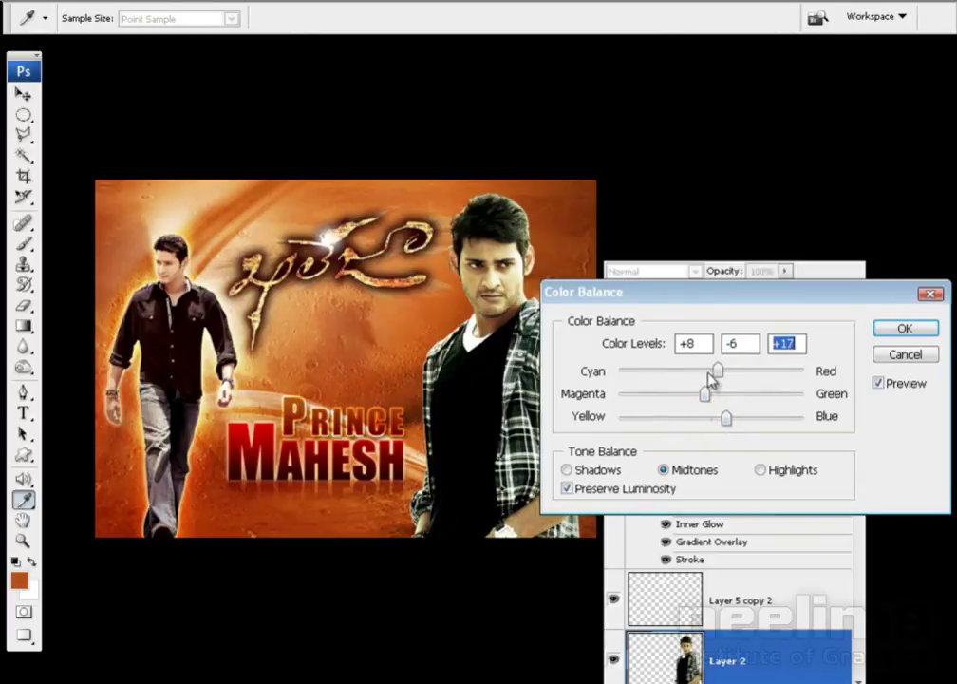
pyautogui.moveTo(718, 371); pyautogui.dragTo(707, 371)
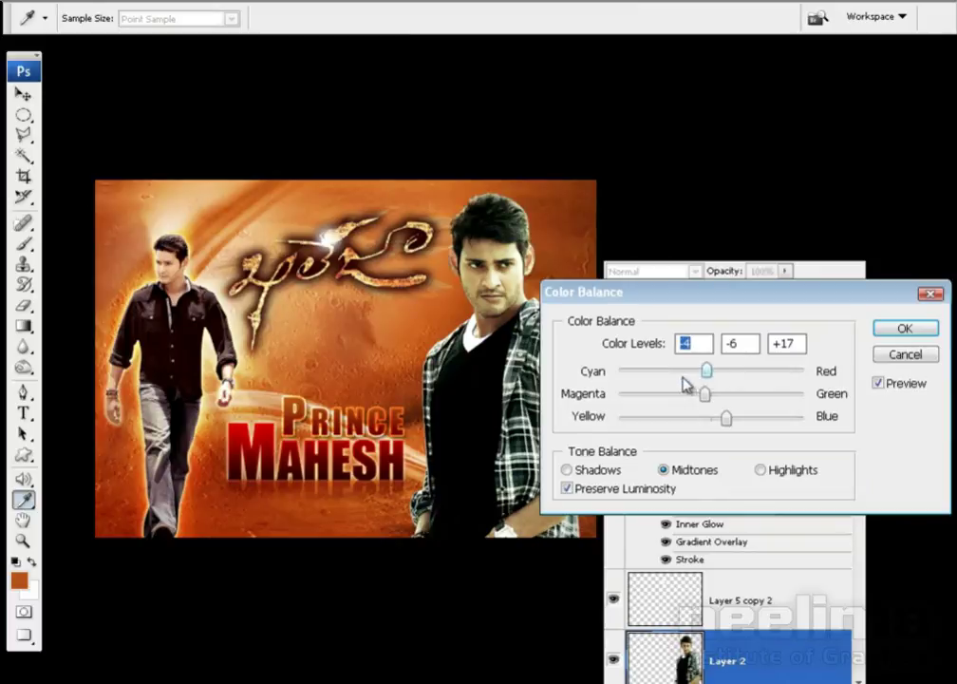
pyautogui.moveTo(706, 370); pyautogui.dragTo(715, 372)
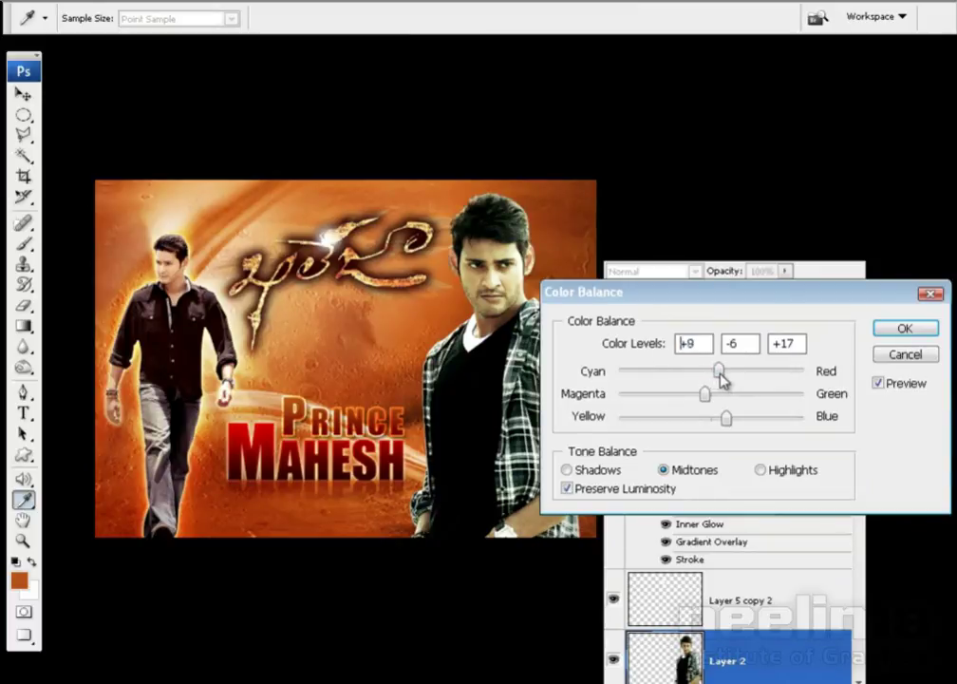
pyautogui.click(719, 378)
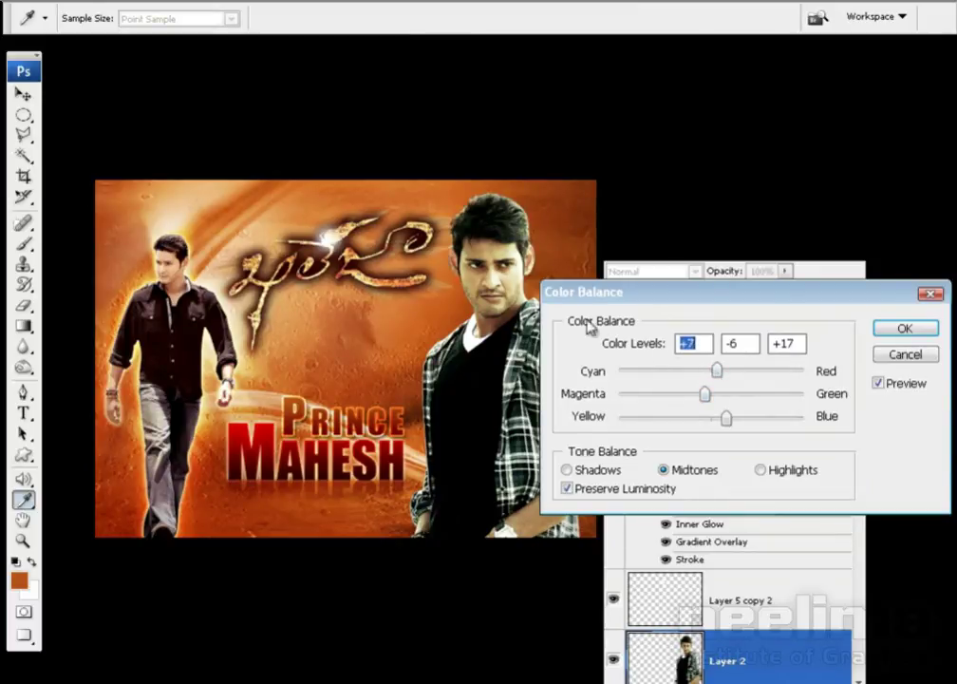
pyautogui.click(885, 385)
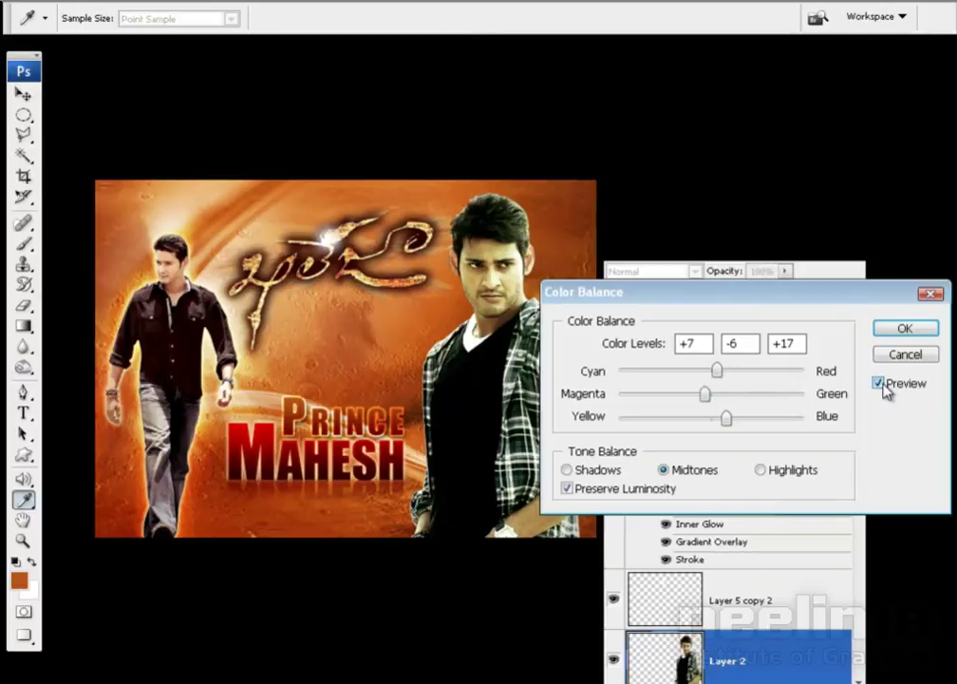
pyautogui.click(905, 328)
pyautogui.press('v')
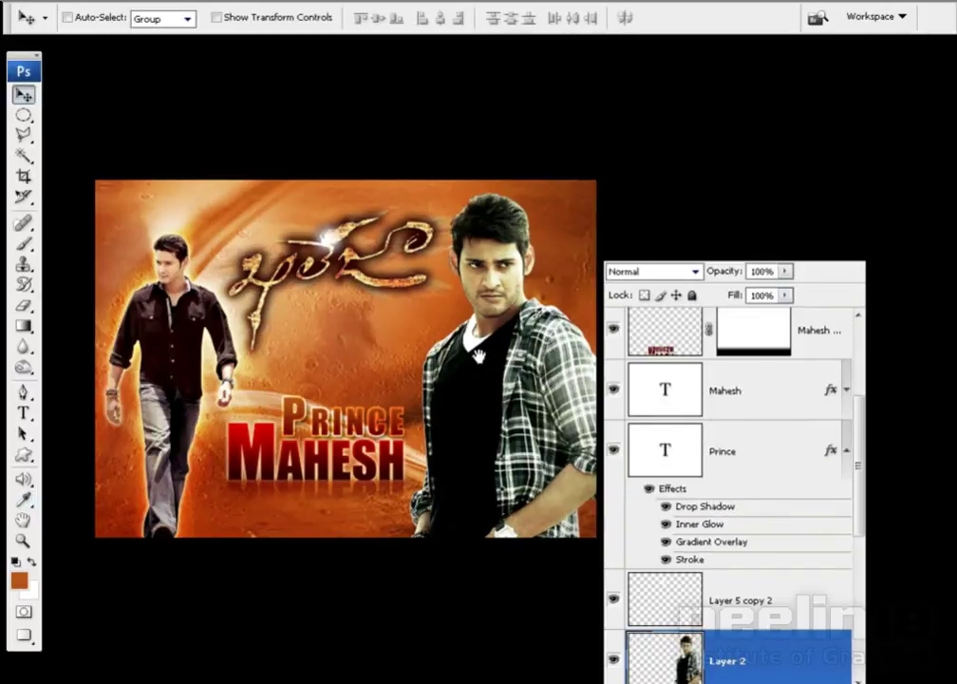
# - Give the portrait layer an Outer Glow using the Overlay blend mode
pyautogui.moveTo(482, 357); pyautogui.dragTo(430, 291)
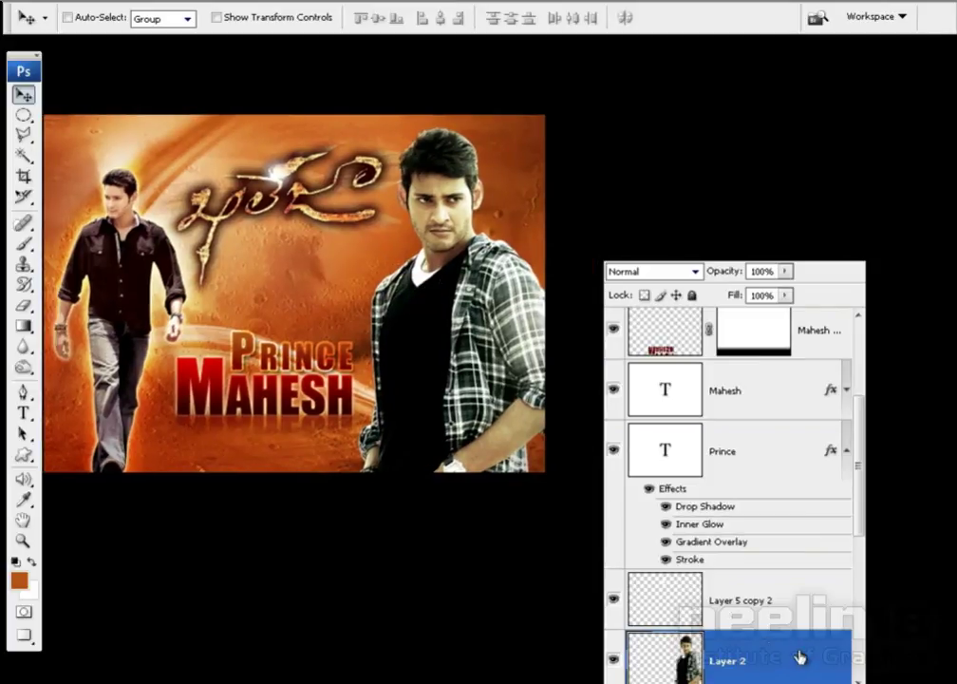
pyautogui.press('h')
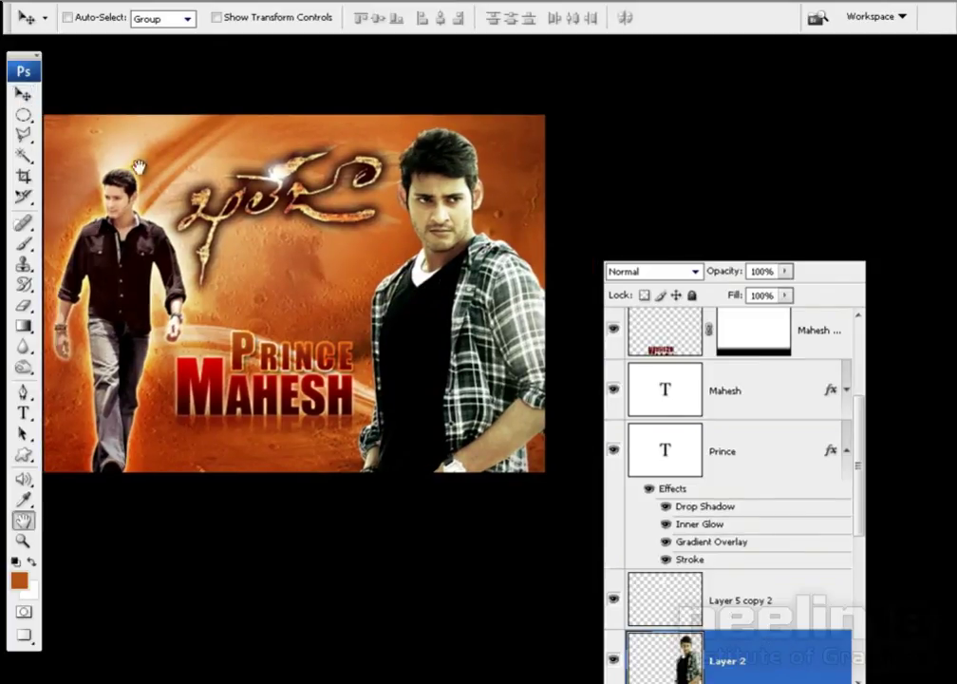
pyautogui.doubleClick(779, 656)
pyautogui.moveTo(663, 112); pyautogui.dragTo(800, 112)
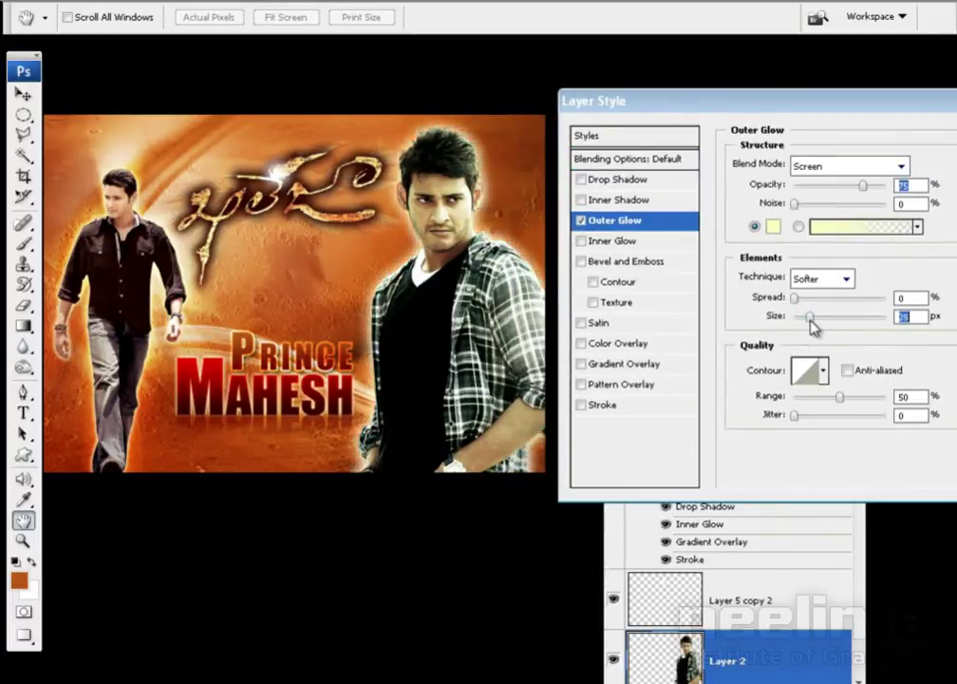
pyautogui.click(900, 165)
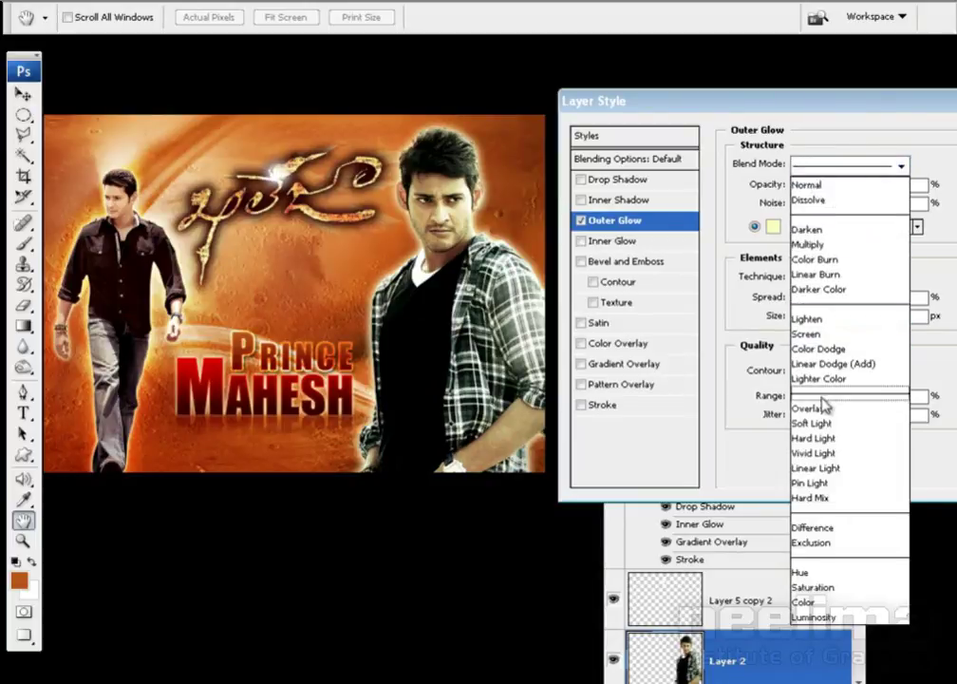
pyautogui.click(808, 408)
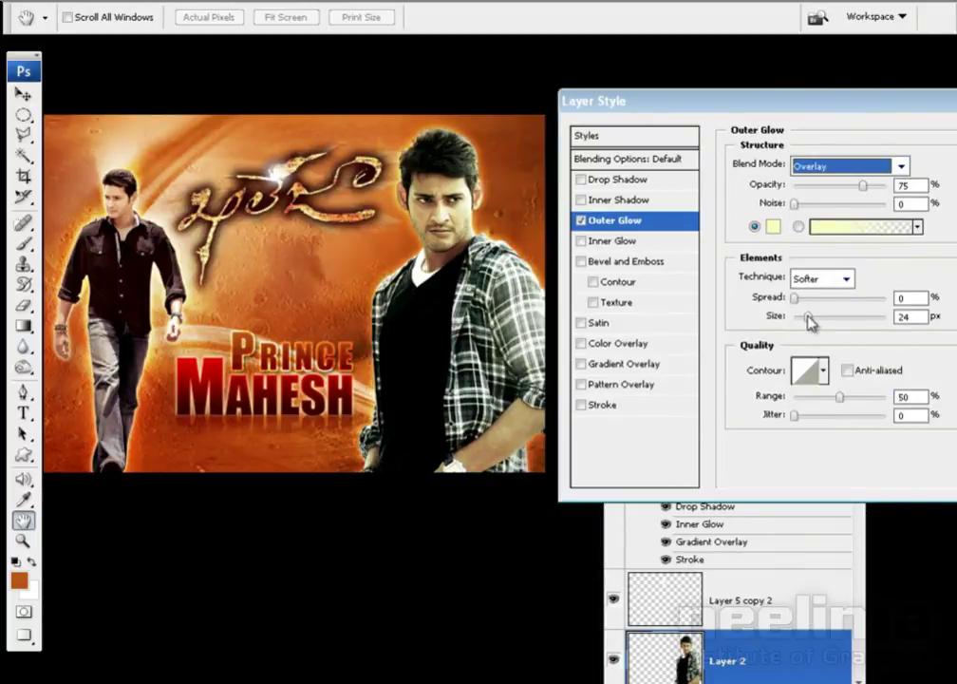
# - Set the glow size to 25 px and view the poster full screen on black
pyautogui.doubleClick(907, 317)
pyautogui.write('25')
pyautogui.press('Return')
pyautogui.press('v')
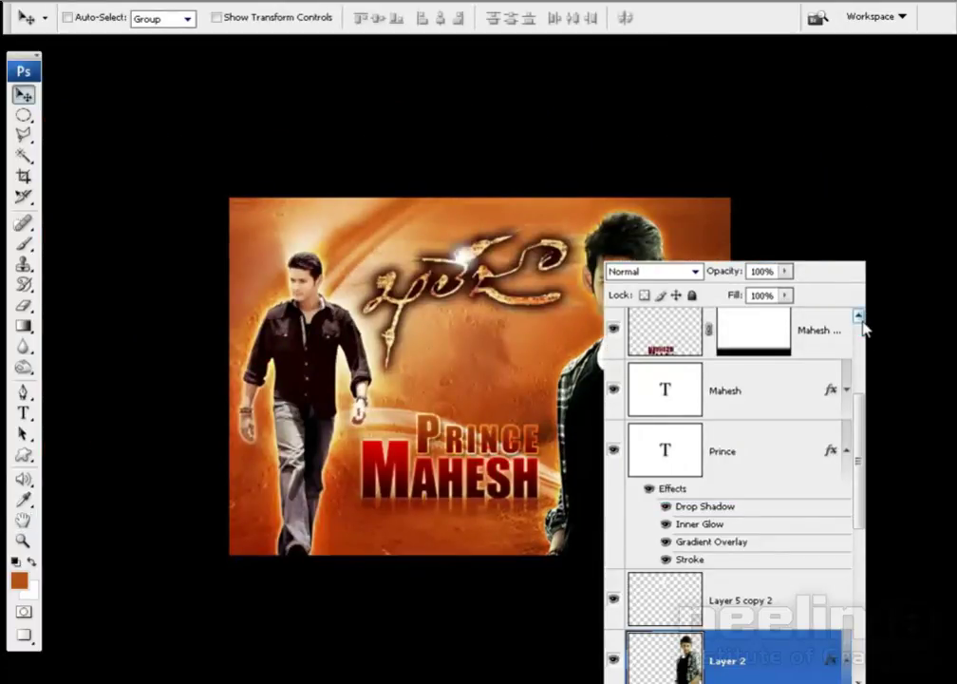
pyautogui.press('Tab')
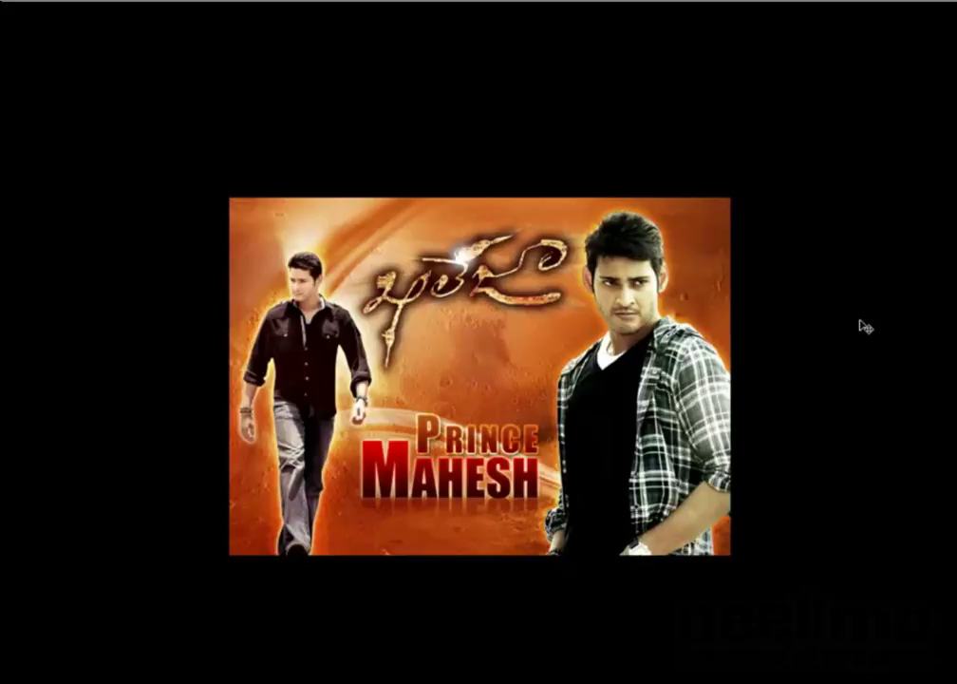